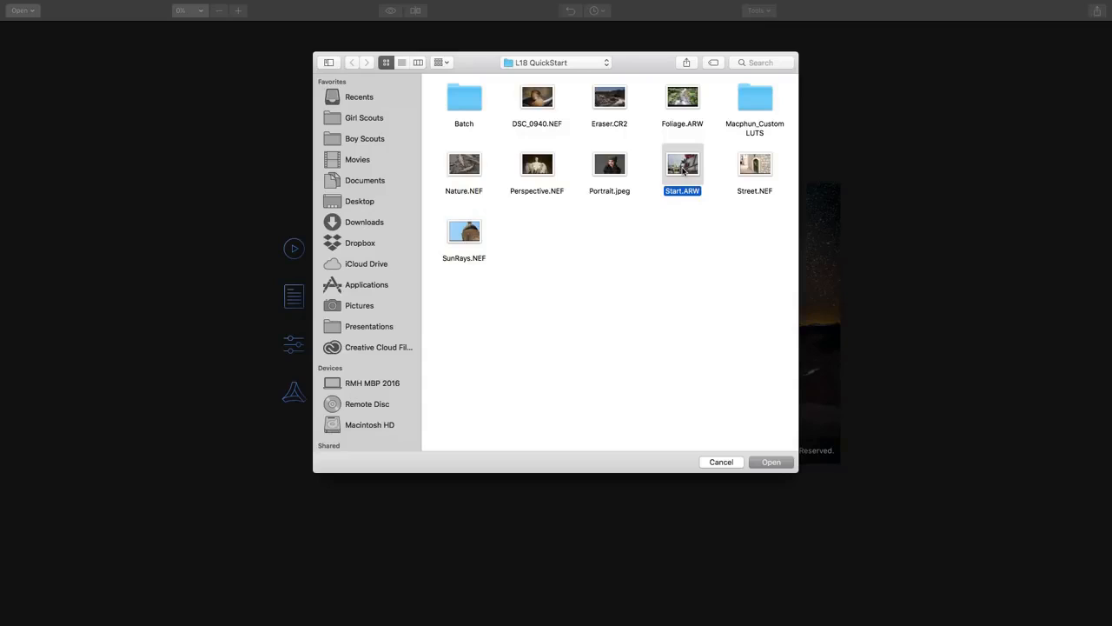
Step: Open Start.ARW from the L18 QuickStart folder and hide the presets strip
{"action": "double_click", "coordinate": [682, 169]}
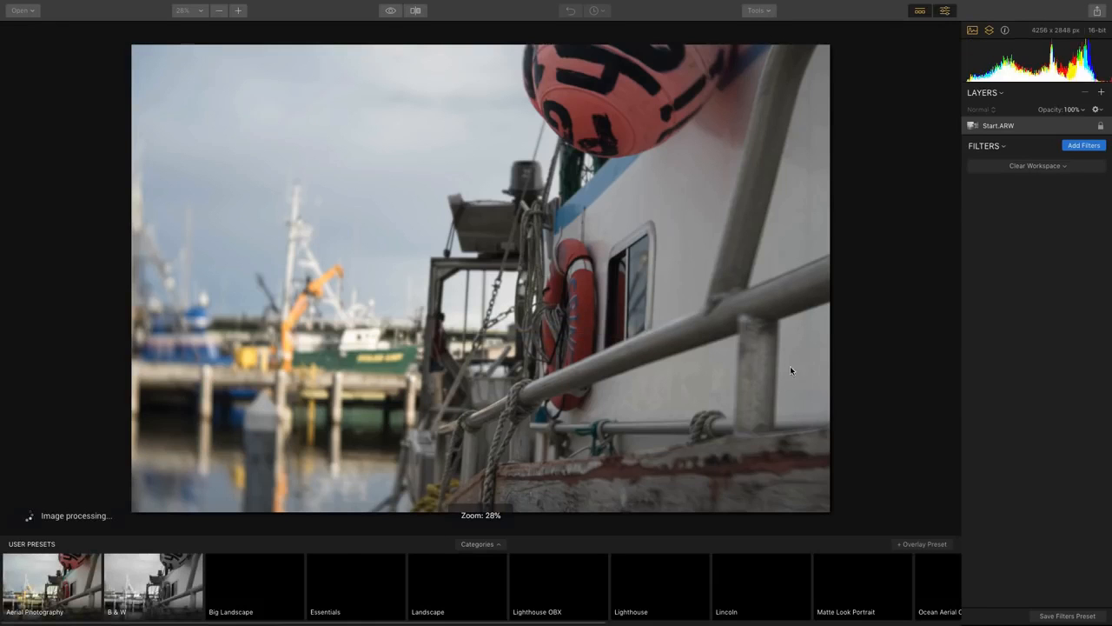
{"action": "left_click", "coordinate": [921, 11]}
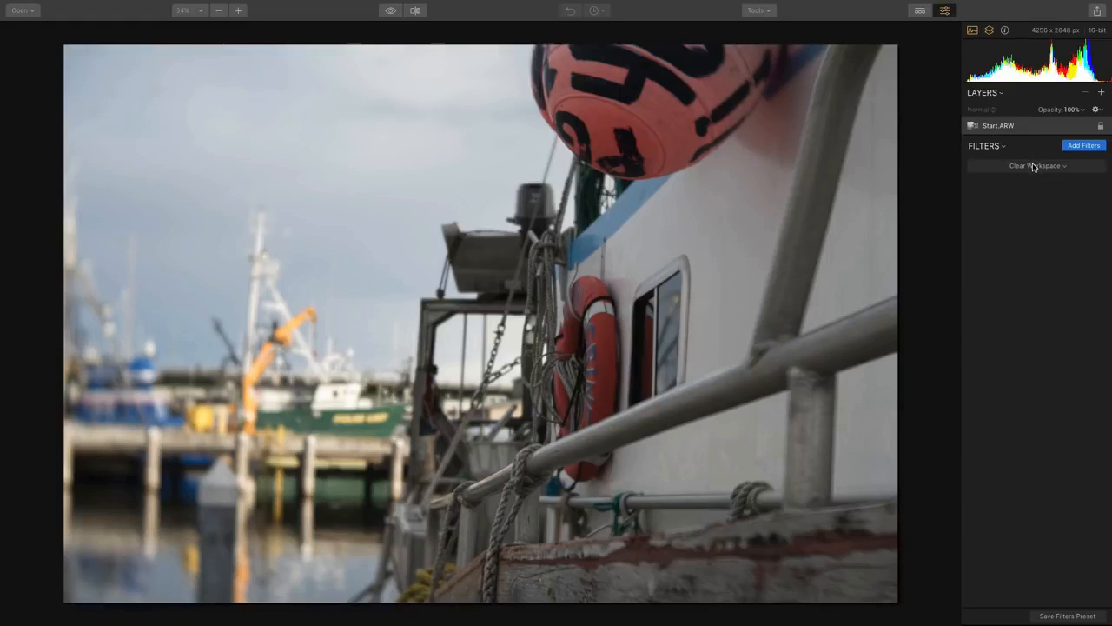
Step: Browse the filters catalog, load the Essentials - 2018 filter workspace, and close the catalog
{"action": "left_click", "coordinate": [1076, 148]}
{"action": "mouse_move", "coordinate": [934, 144]}
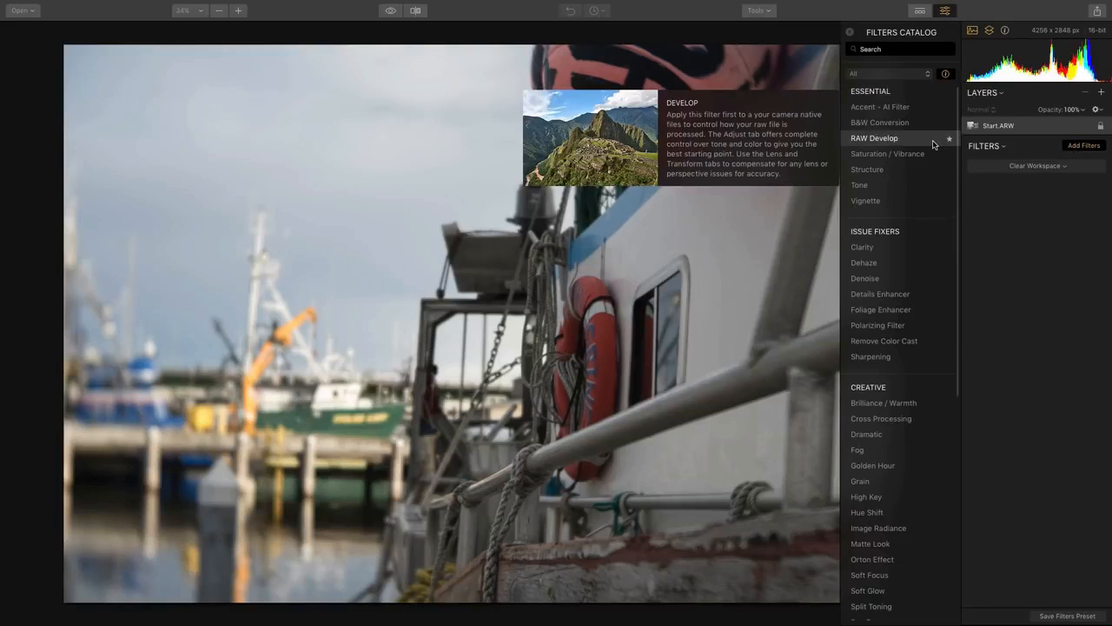
{"action": "left_click", "coordinate": [1034, 167]}
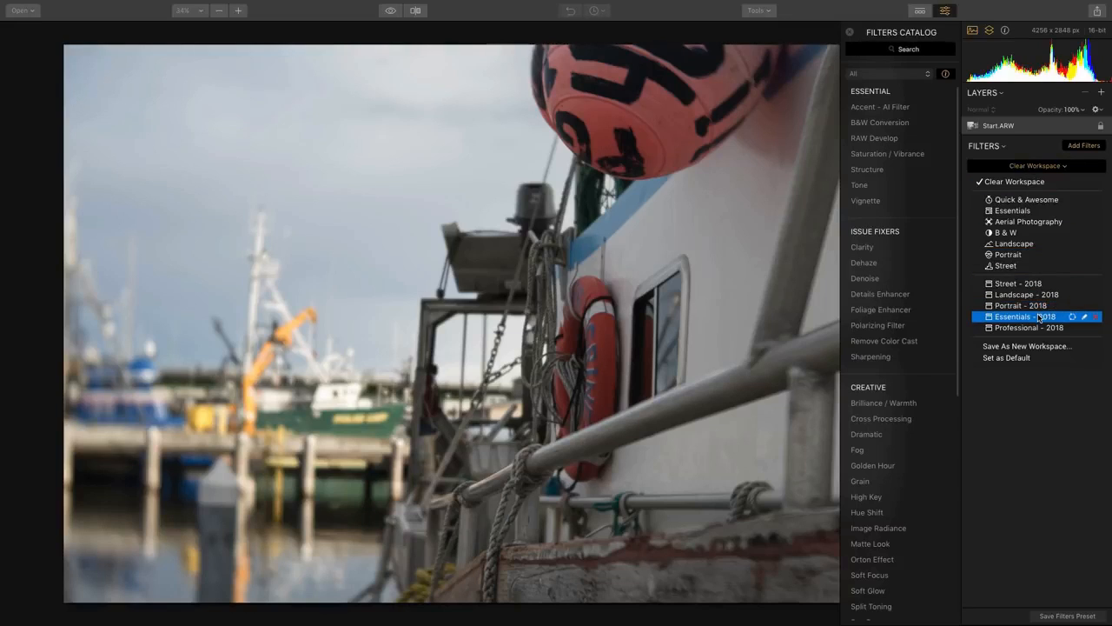
{"action": "left_click", "coordinate": [1039, 318]}
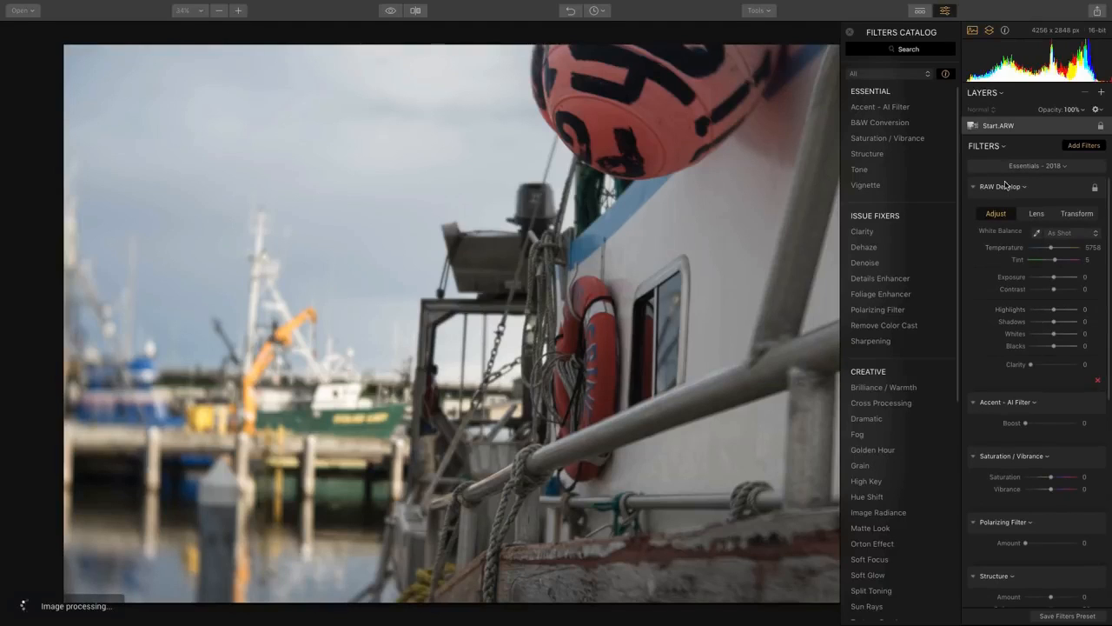
{"action": "left_click", "coordinate": [850, 33]}
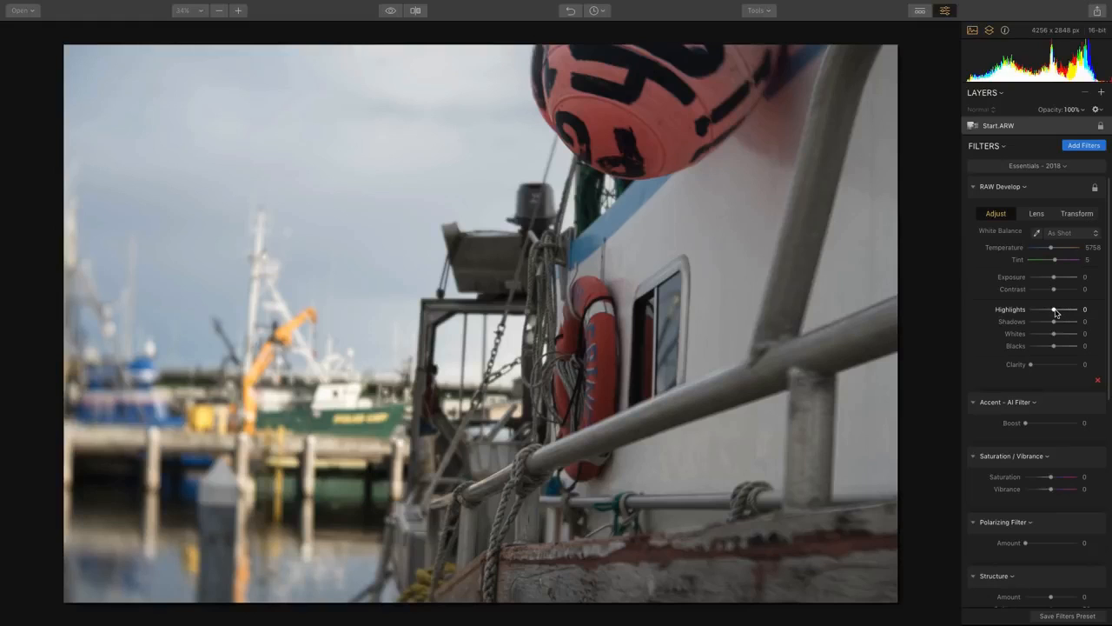
Step: In RAW Develop, set Highlights to -100, Shadows to 100, Whites to 27, Blacks to -30, Clarity to 34 and Contrast to 20
{"action": "left_click_drag", "start_coordinate": [1055, 311], "coordinate": [1090, 321]}
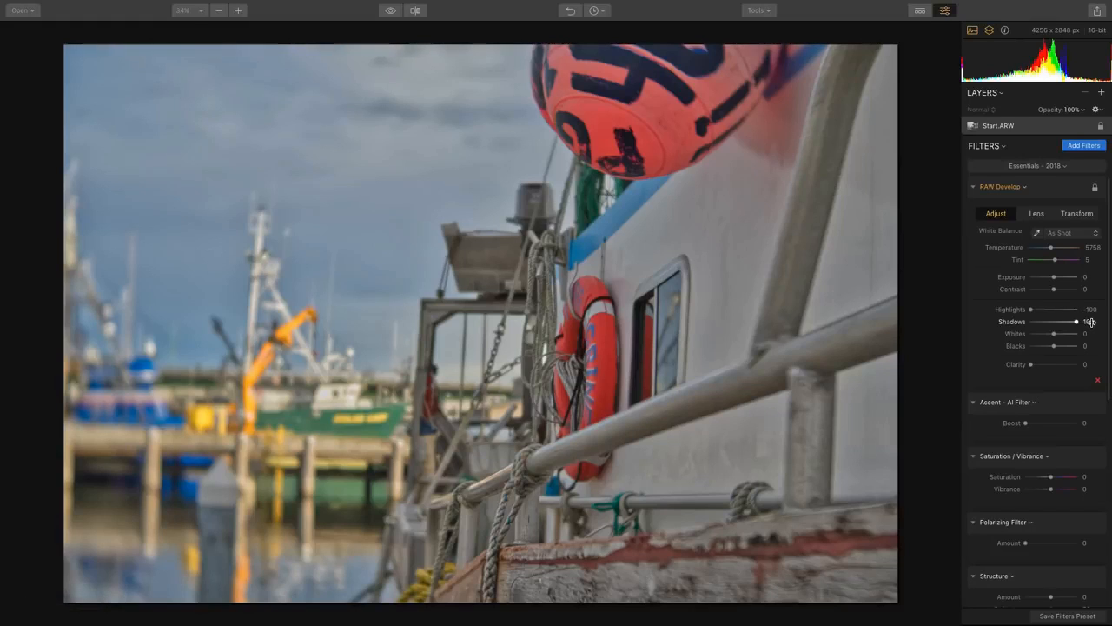
{"action": "left_click", "coordinate": [1060, 335]}
{"action": "left_click_drag", "start_coordinate": [1054, 346], "coordinate": [1046, 346]}
{"action": "left_click", "coordinate": [1050, 365]}
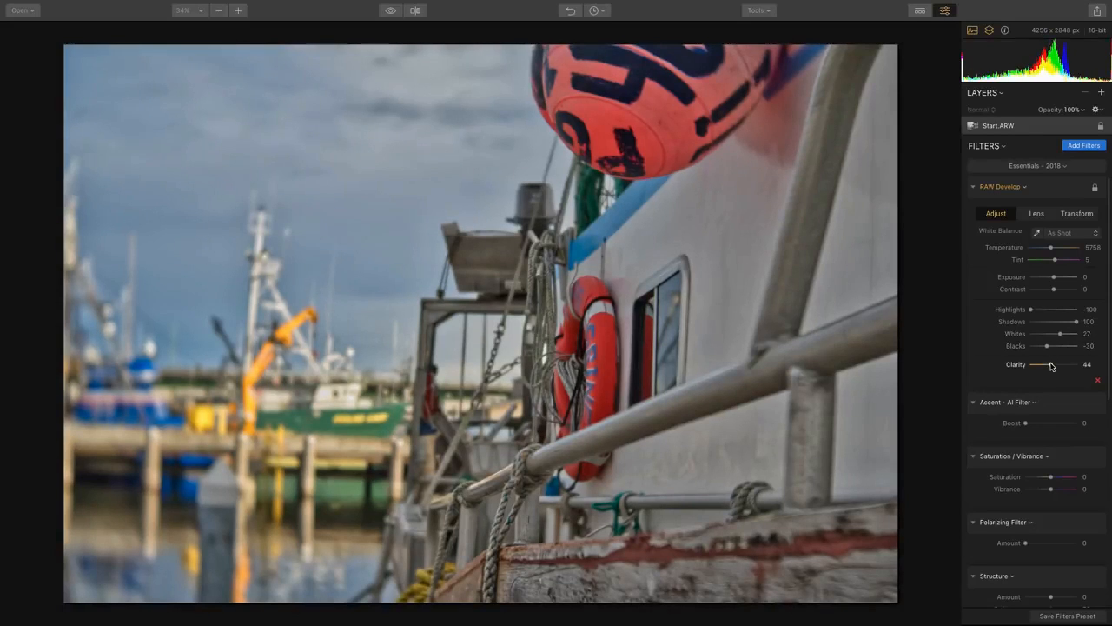
{"action": "left_click_drag", "start_coordinate": [1049, 366], "coordinate": [1045, 365]}
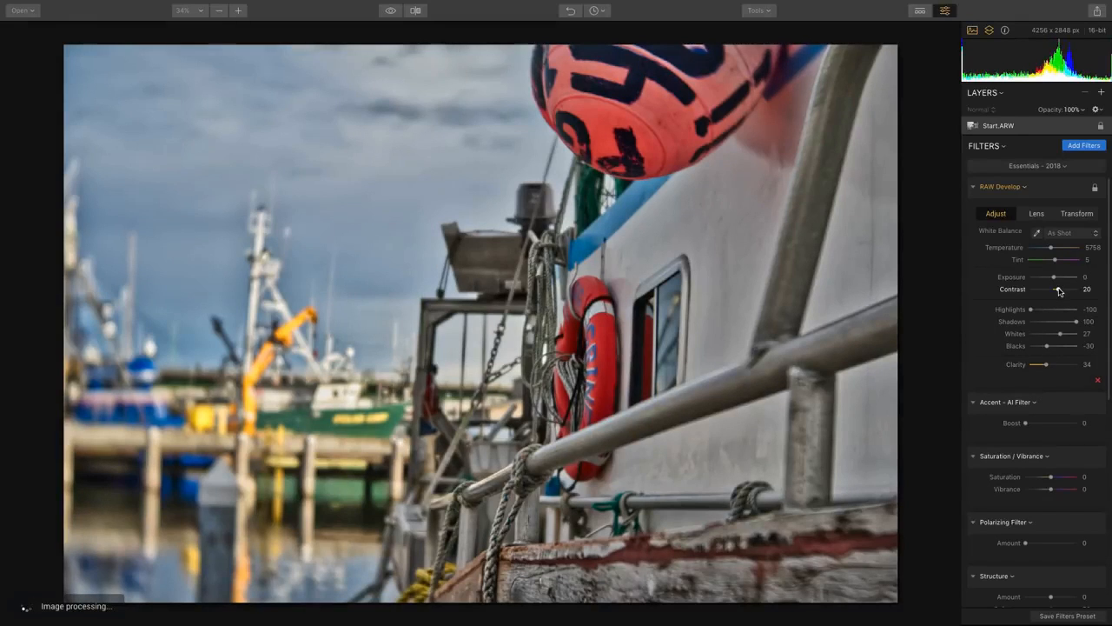
Step: Set the Accent - AI Filter Boost to 45 and the Vibrance to 15
{"action": "left_click", "coordinate": [1048, 424]}
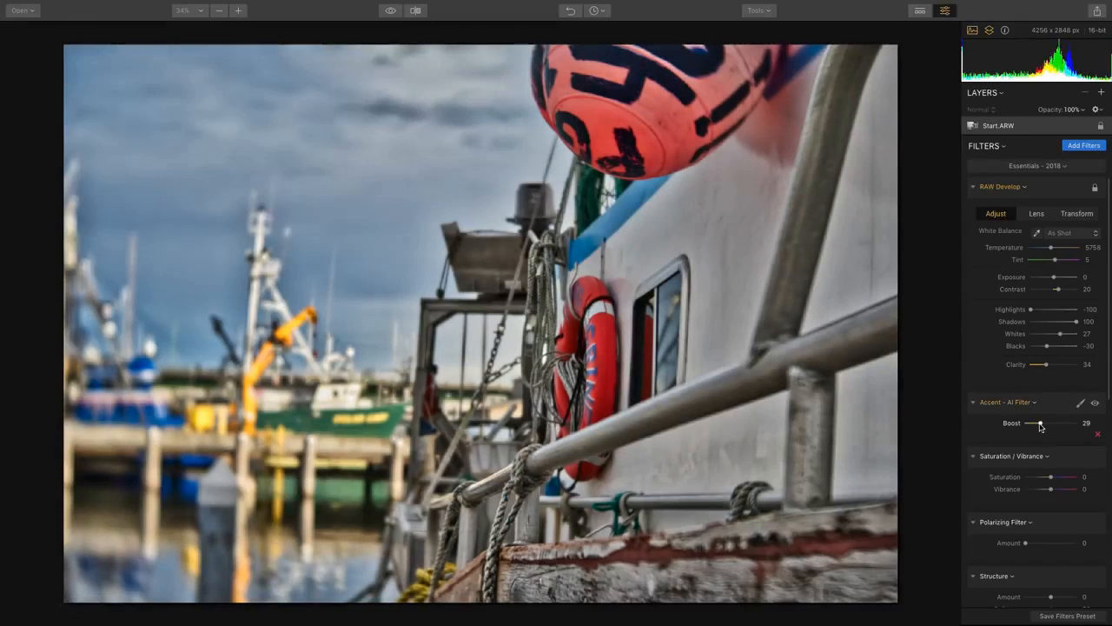
{"action": "left_click_drag", "start_coordinate": [1048, 426], "coordinate": [1048, 425]}
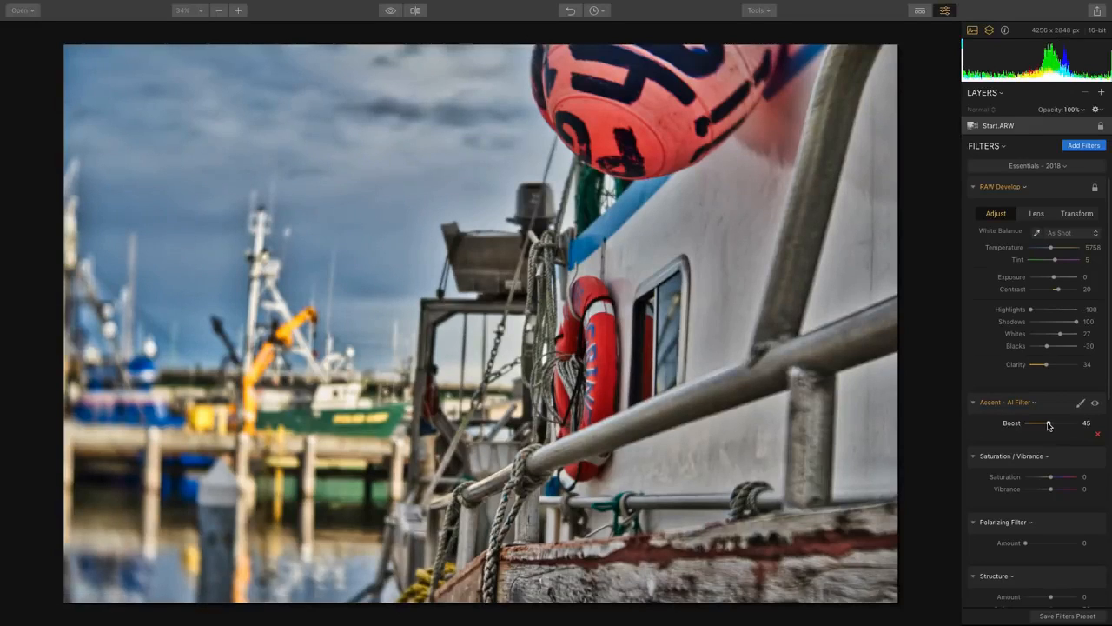
{"action": "scroll", "coordinate": [1048, 425], "scroll_direction": "down", "scroll_amount": 3}
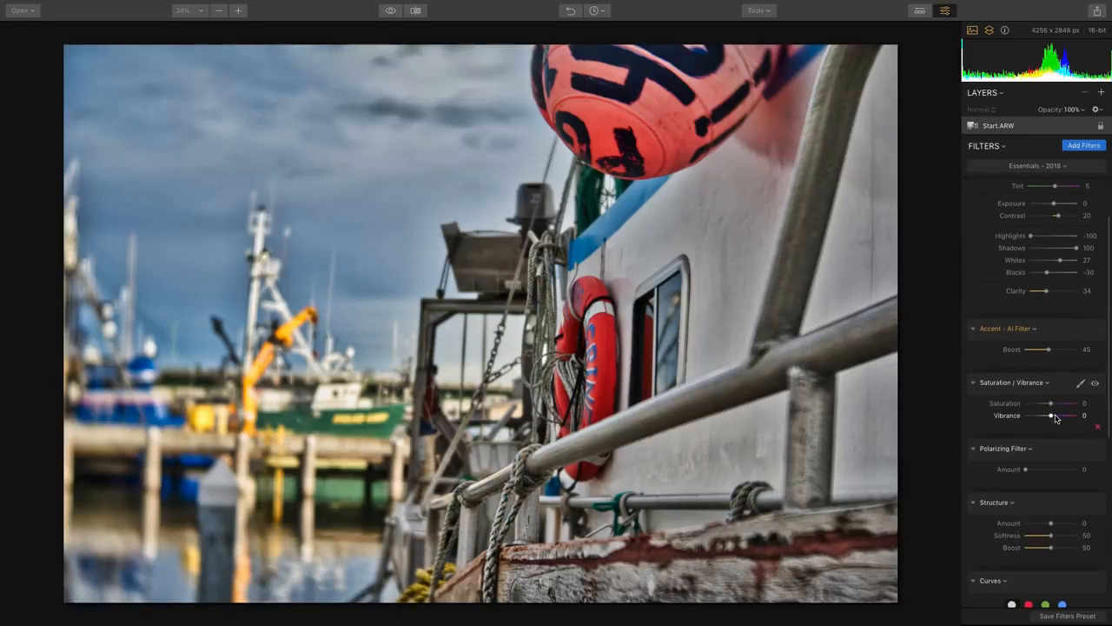
{"action": "left_click_drag", "start_coordinate": [1056, 418], "coordinate": [1059, 417]}
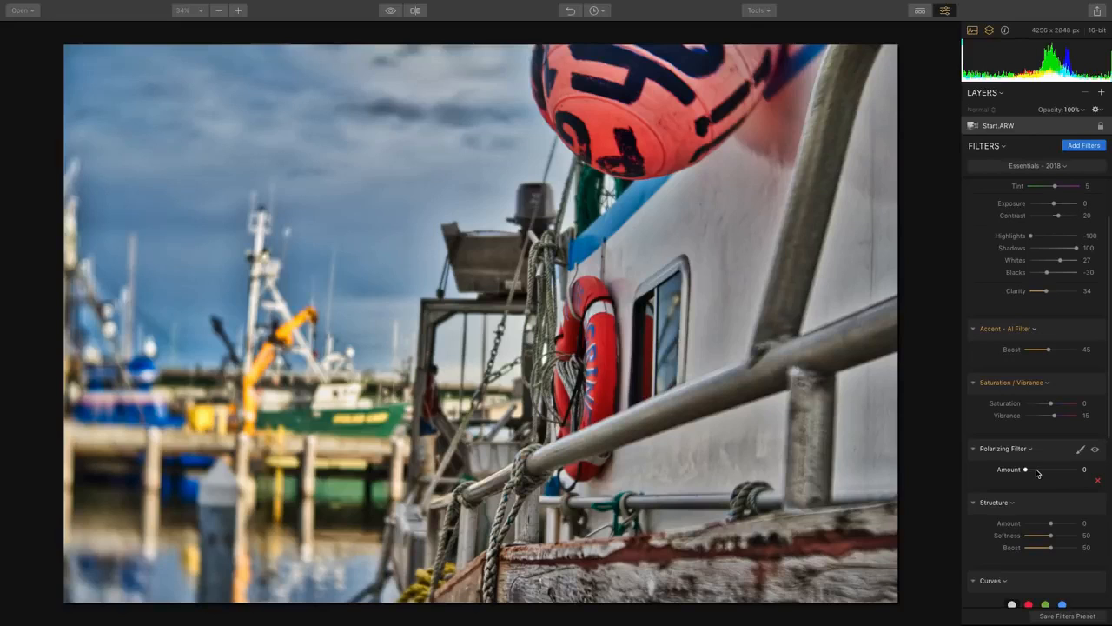
Step: Set the Polarizing Filter Amount to 33 and the Structure Amount to 25
{"action": "left_click_drag", "start_coordinate": [1035, 473], "coordinate": [1042, 476]}
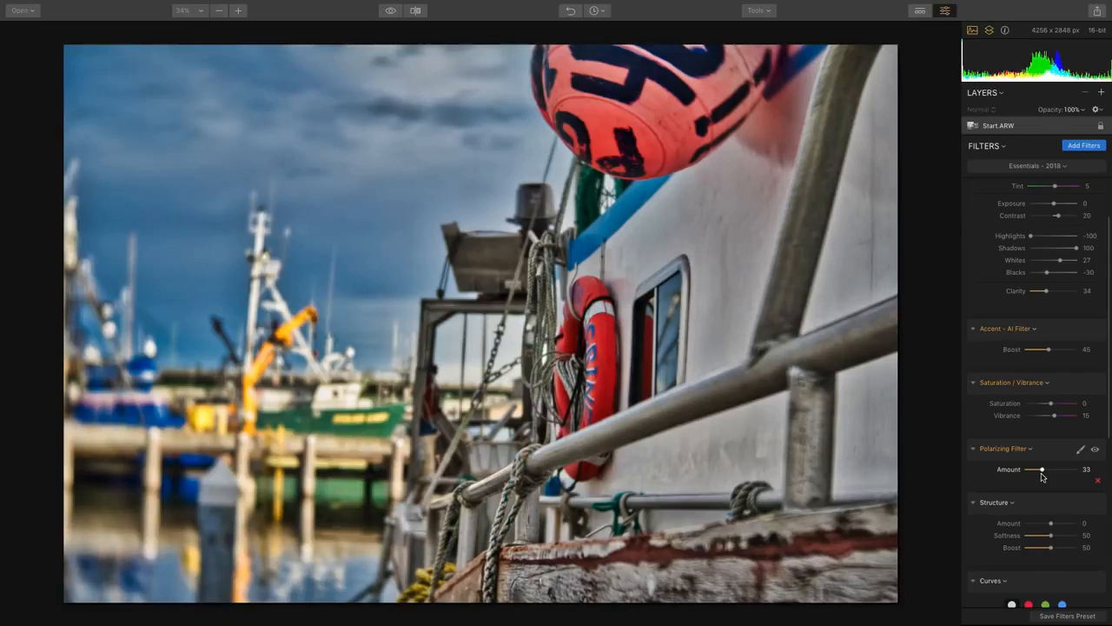
{"action": "scroll", "coordinate": [1045, 452], "scroll_direction": "down", "scroll_amount": 3}
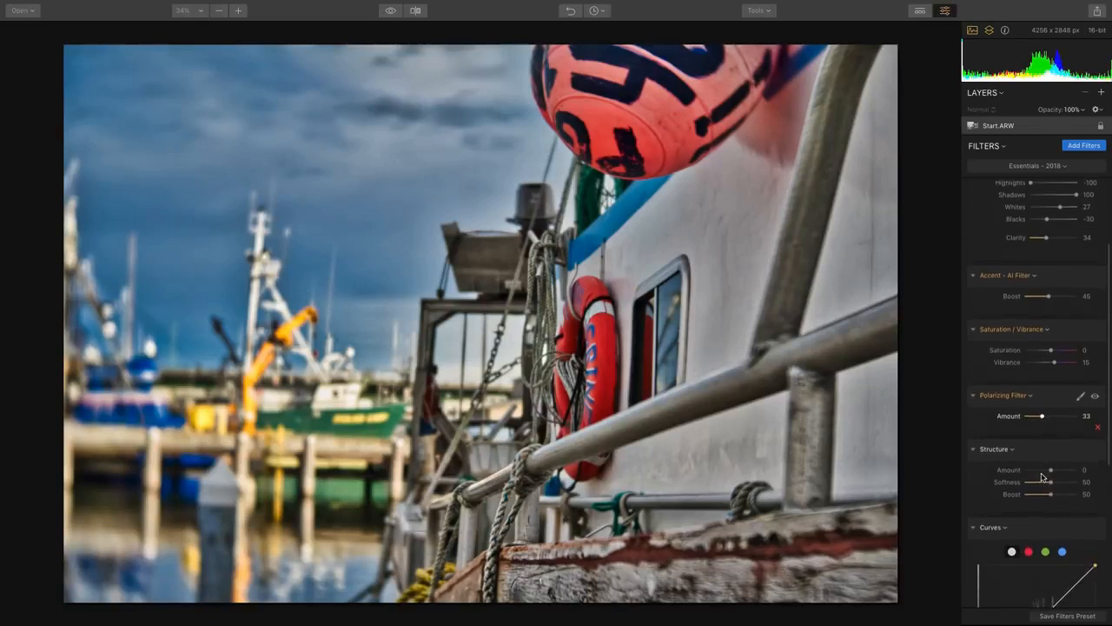
{"action": "left_click_drag", "start_coordinate": [1054, 406], "coordinate": [1065, 409]}
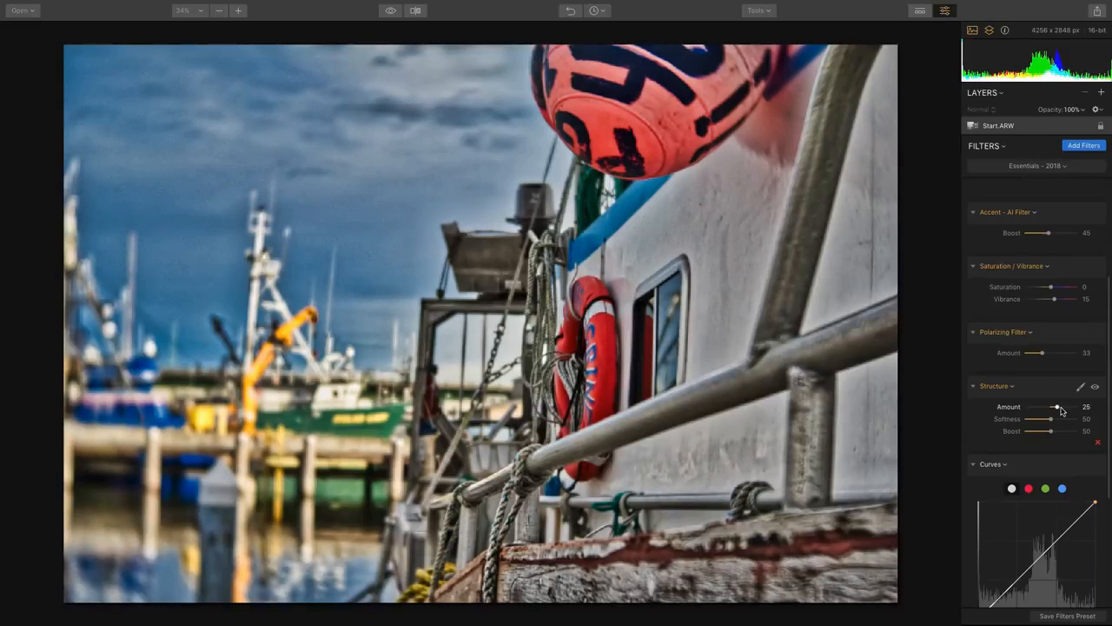
Step: Darken the photo's edges by setting the Vignette Amount to -46
{"action": "scroll", "coordinate": [1059, 426], "scroll_direction": "down", "scroll_amount": 5}
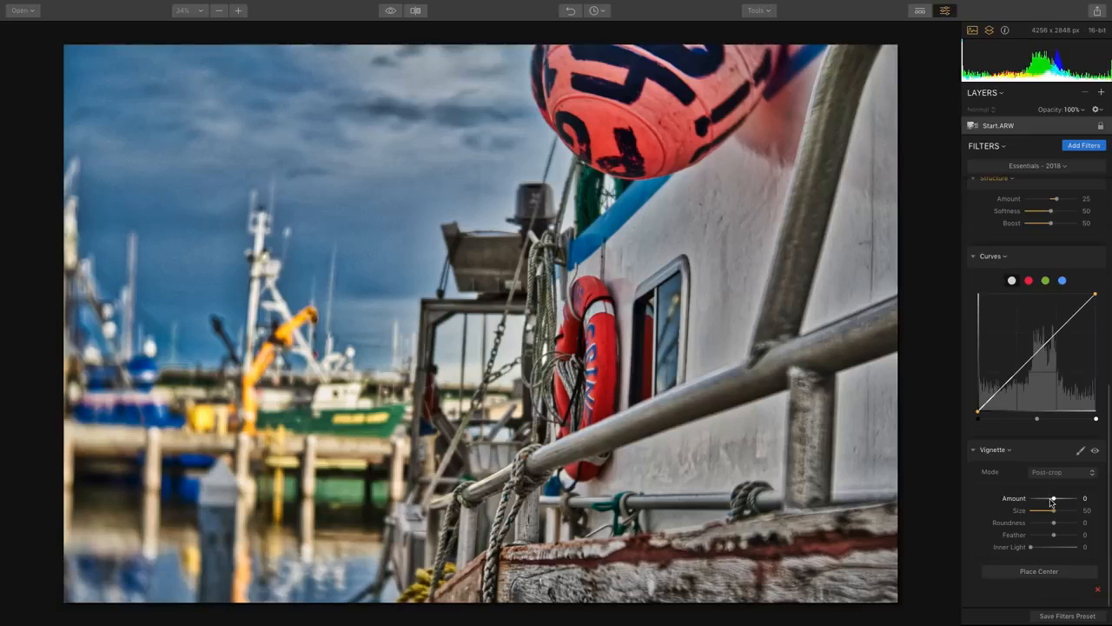
{"action": "left_click_drag", "start_coordinate": [1053, 498], "coordinate": [1040, 503]}
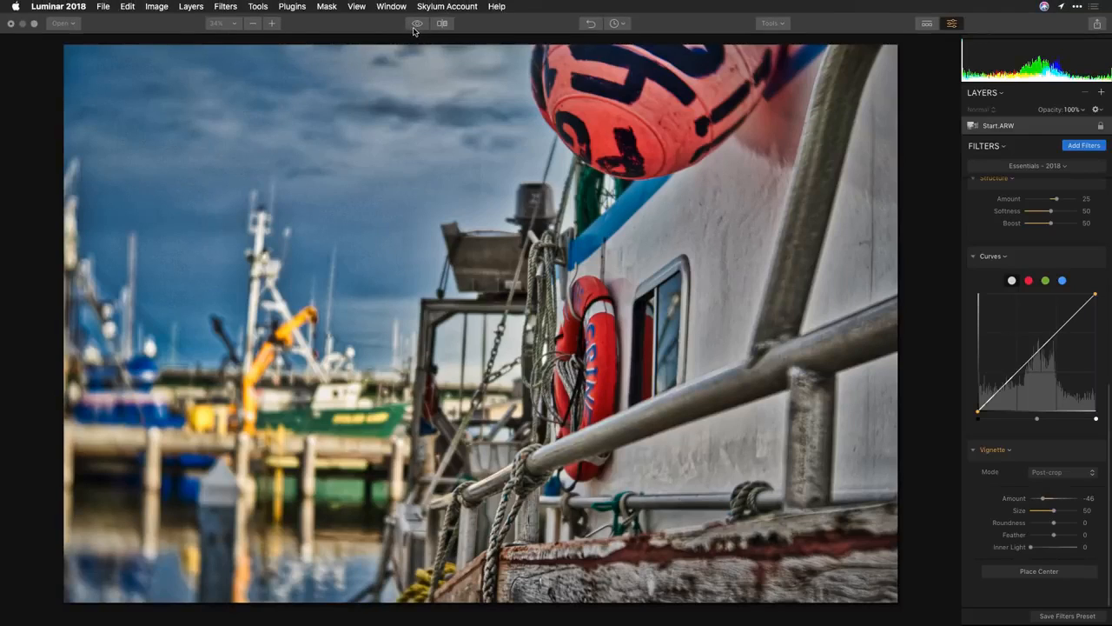
Step: Compare the edited boat photo with its unedited original
{"action": "left_click", "coordinate": [417, 26]}
{"action": "left_click", "coordinate": [415, 27]}
{"action": "left_click", "coordinate": [414, 31]}
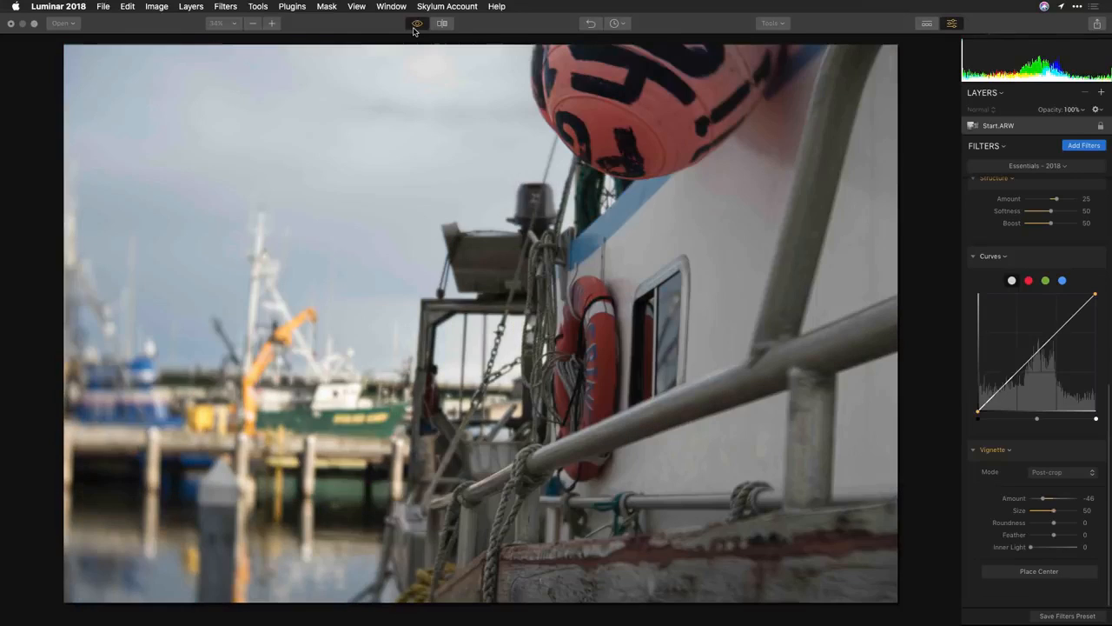
{"action": "left_click", "coordinate": [413, 31]}
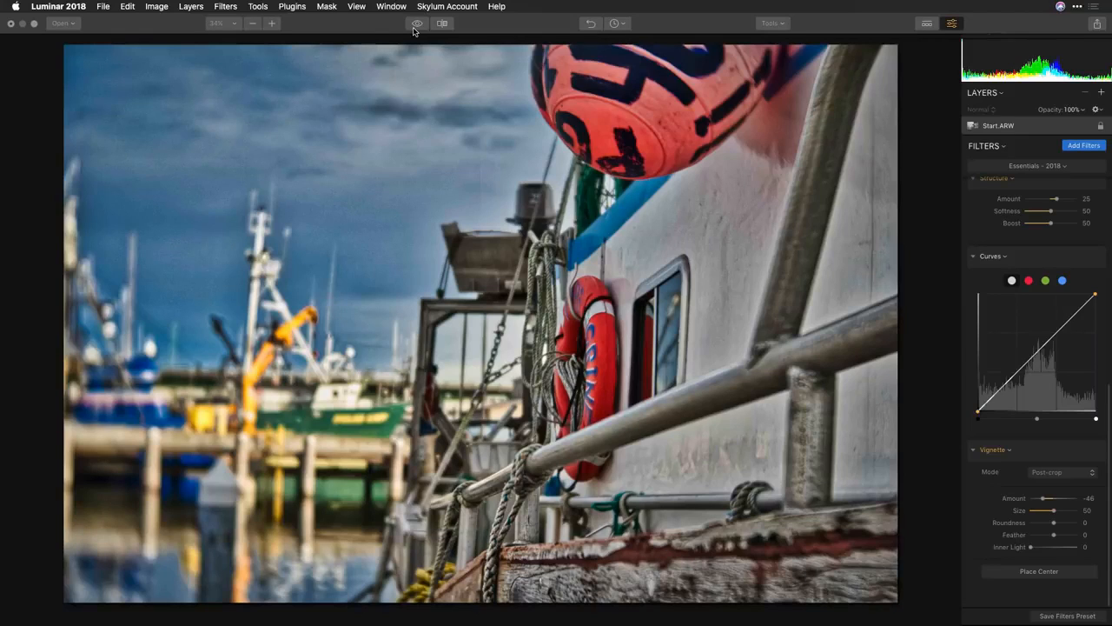
Step: Open Portrait.jpeg from the L18 QuickStart folder
{"action": "key", "text": "super+o"}
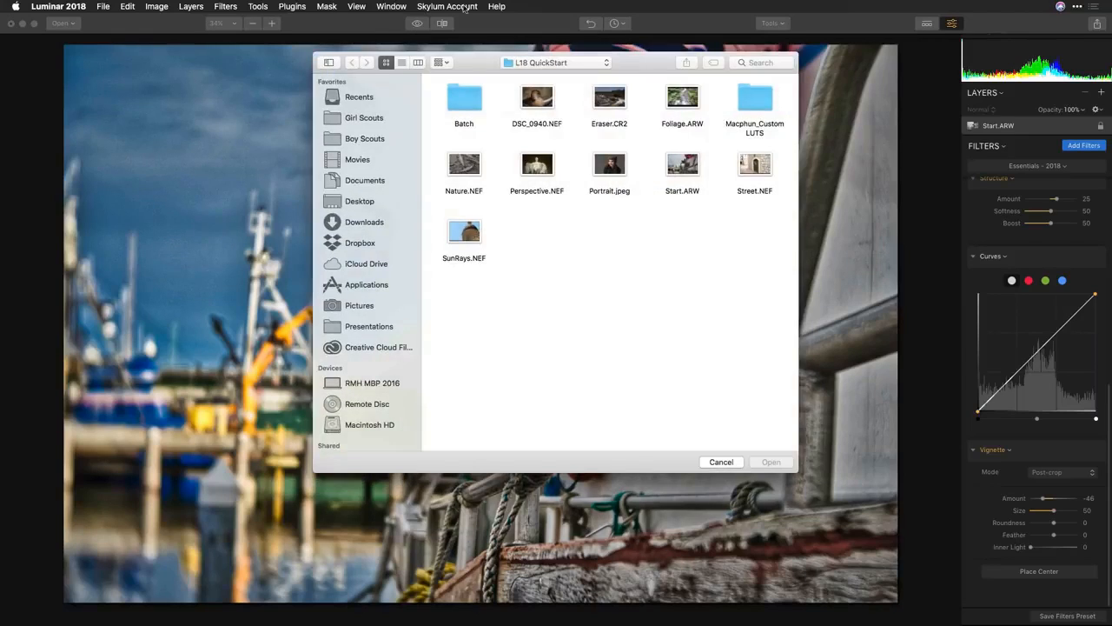
{"action": "left_click", "coordinate": [619, 166]}
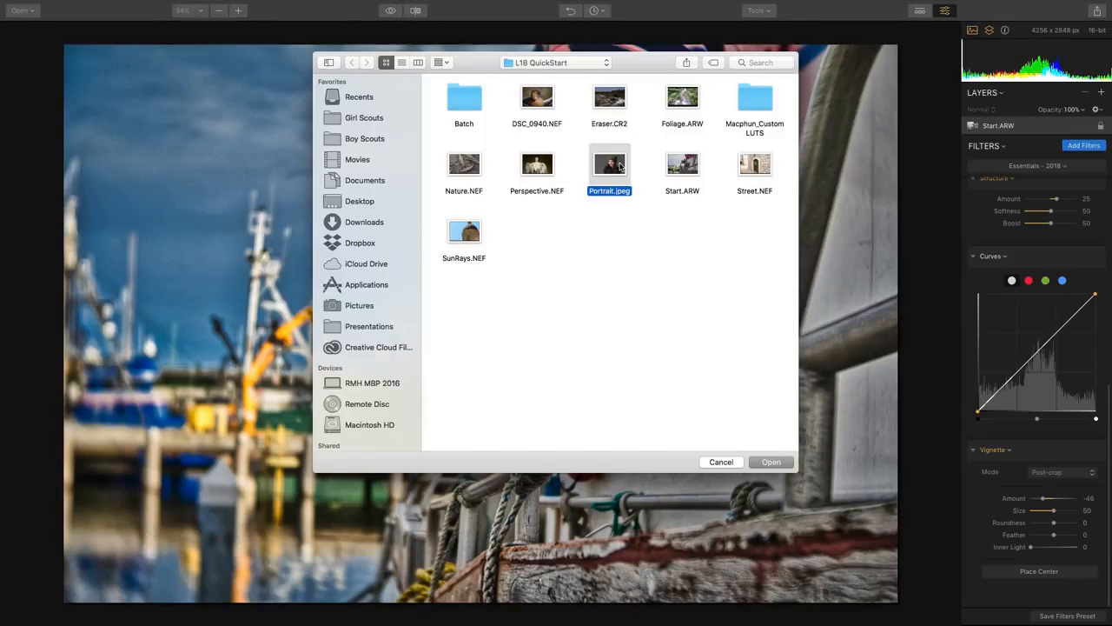
{"action": "double_click", "coordinate": [620, 165]}
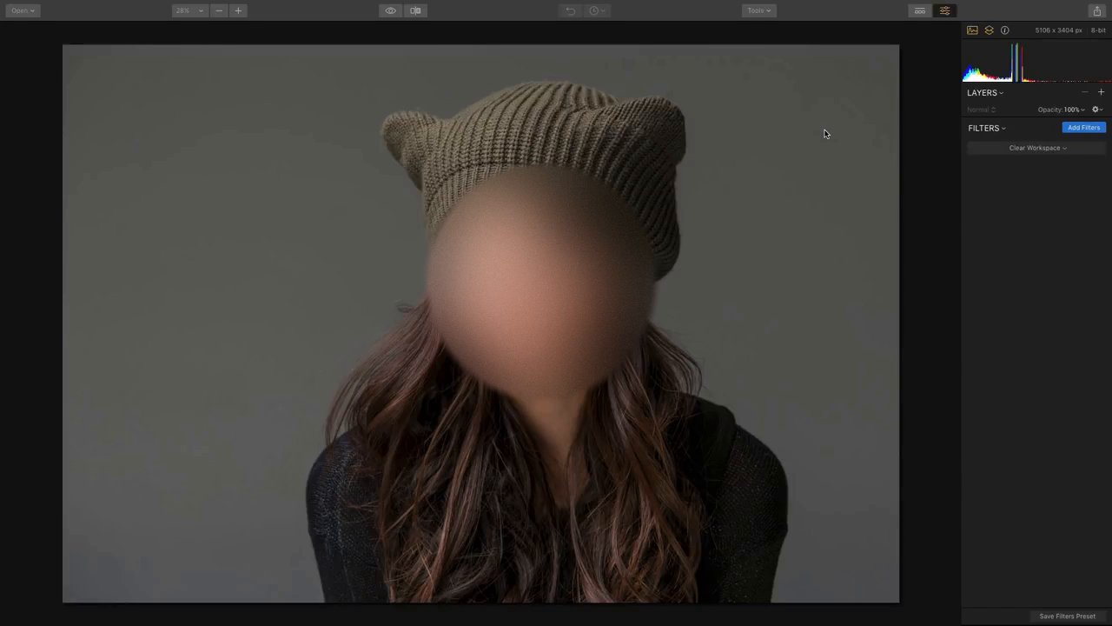
Step: Load the Portrait - 2018 filter workspace and set Develop Clarity to 43, Shadows to 43 and Highlights to -41
{"action": "left_click", "coordinate": [1052, 149]}
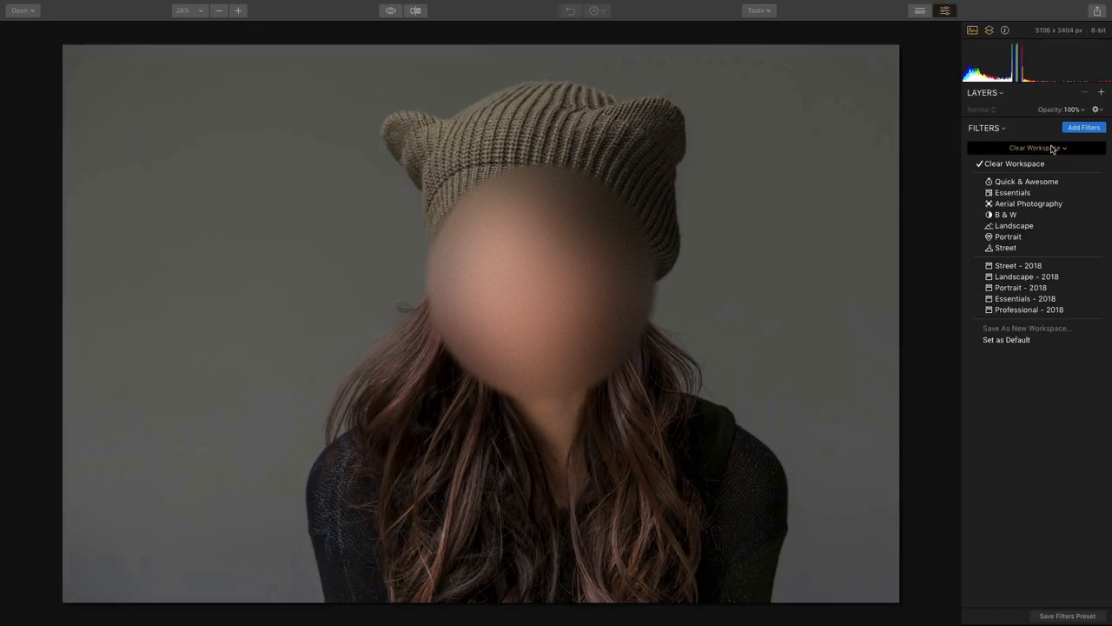
{"action": "left_click", "coordinate": [1021, 288]}
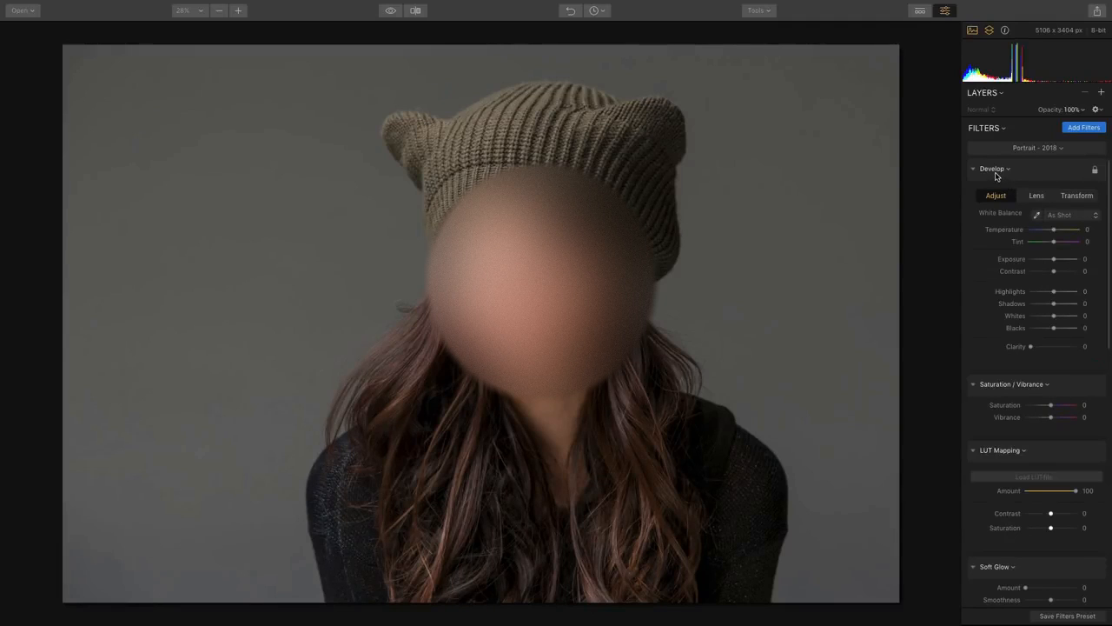
{"action": "left_click_drag", "start_coordinate": [1030, 346], "coordinate": [1050, 349]}
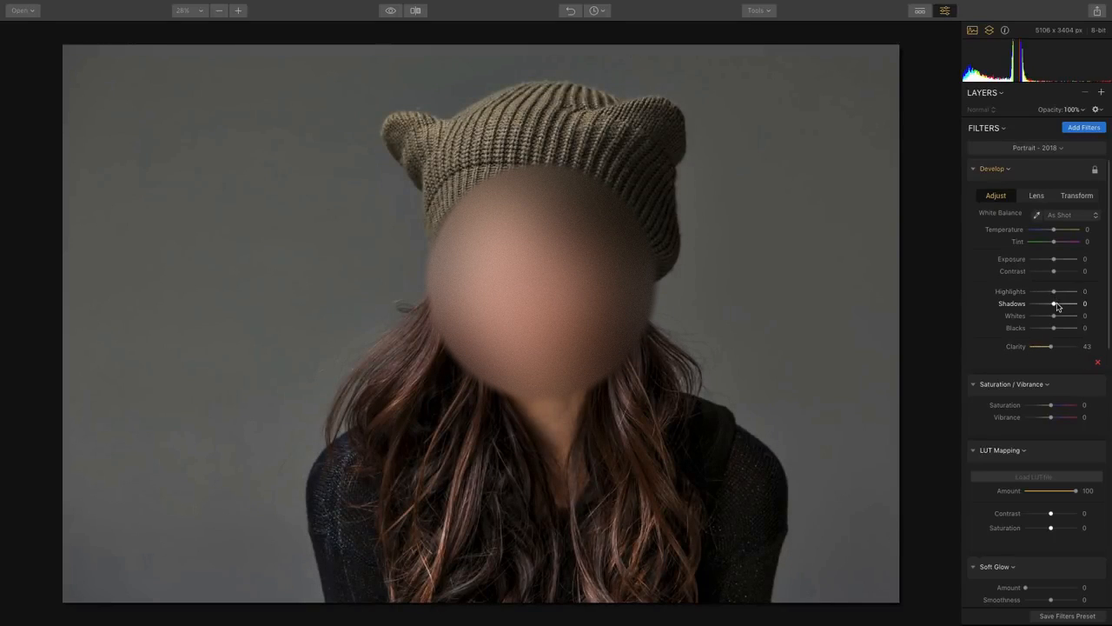
{"action": "mouse_move", "coordinate": [1059, 305]}
{"action": "left_mouse_down"}
{"action": "mouse_move", "coordinate": [1069, 307]}
{"action": "mouse_move", "coordinate": [1043, 292]}
{"action": "left_mouse_up"}
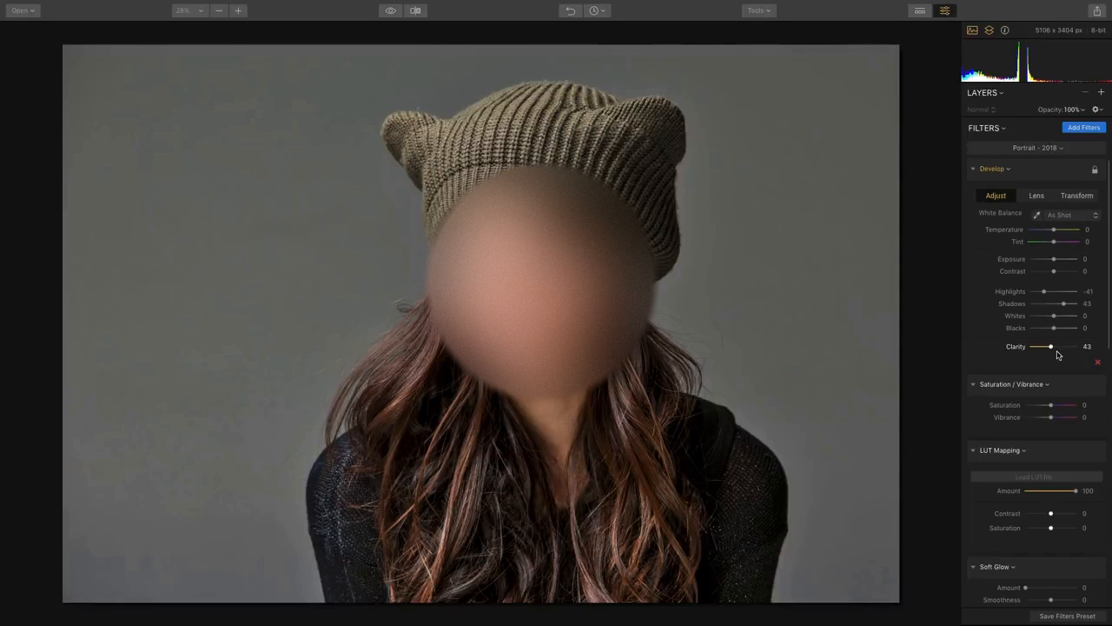
Step: Load the Kodack chrome 2.cube file from the Bonus LUTS folder into the LUT Mapping filter
{"action": "scroll", "coordinate": [1058, 355], "scroll_direction": "down", "scroll_amount": 5}
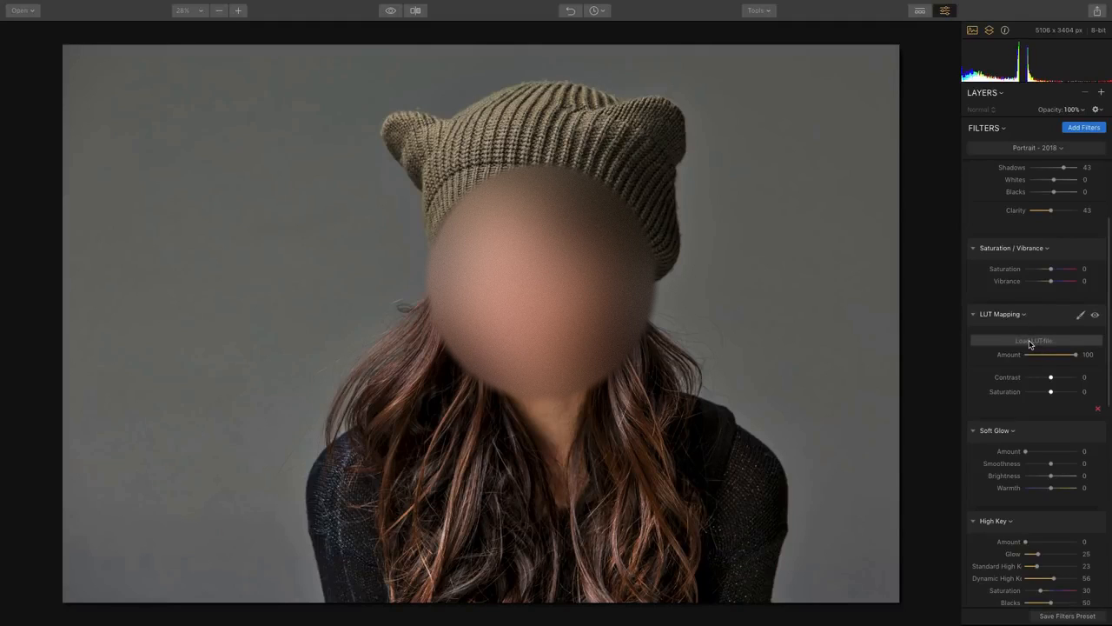
{"action": "left_click", "coordinate": [1030, 341]}
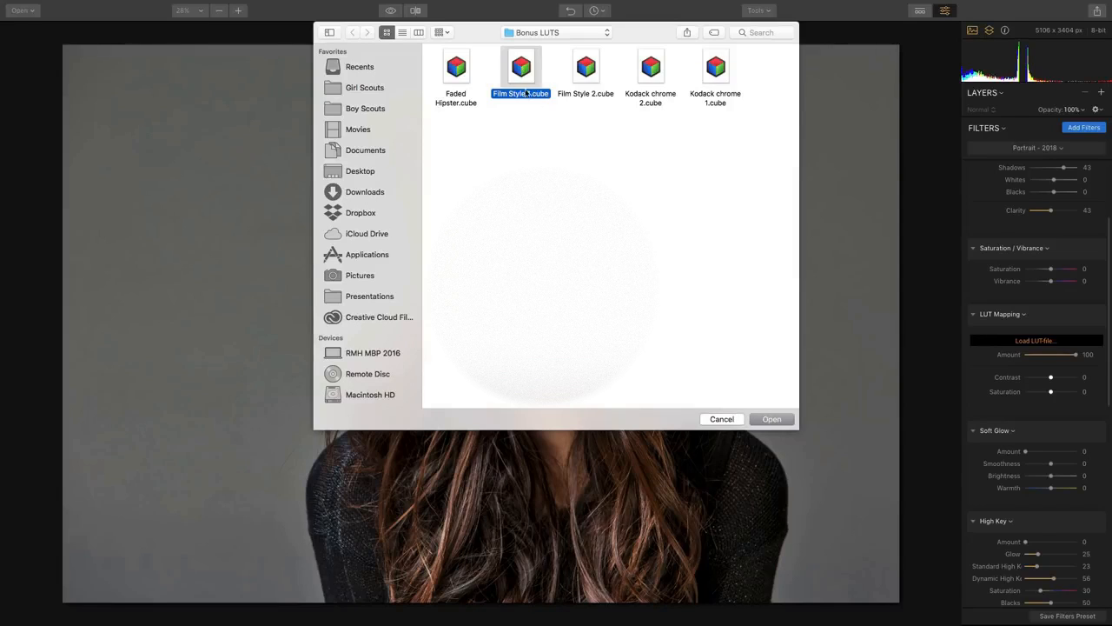
{"action": "left_click", "coordinate": [652, 70]}
{"action": "left_click", "coordinate": [770, 420]}
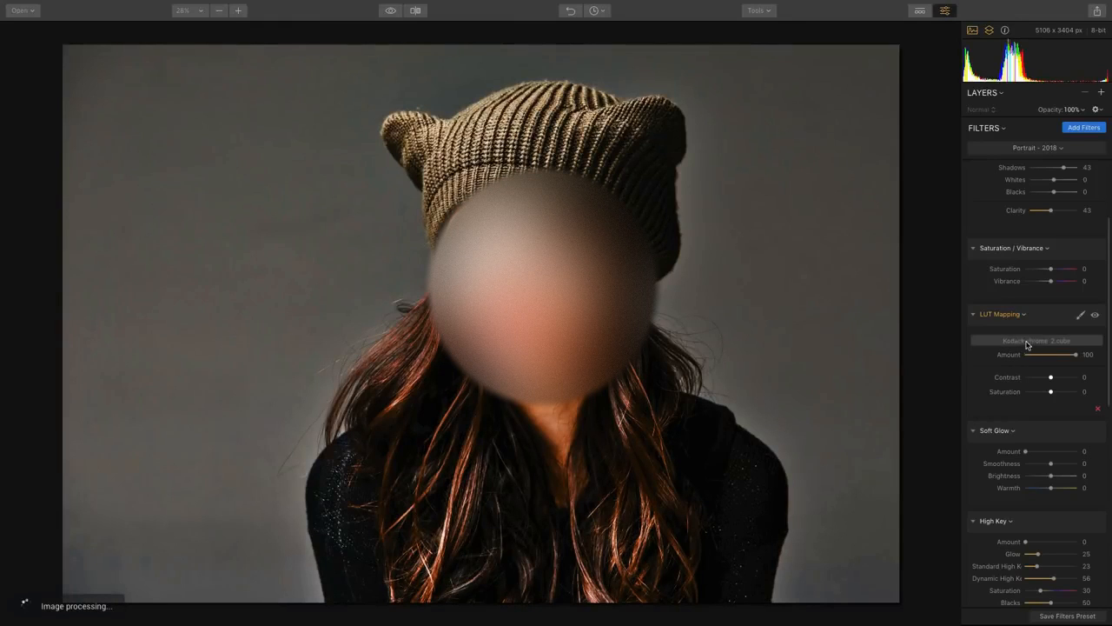
Step: Load Film Style 1.cube into the LUT Mapping filter and compare the portrait with the filter off and on
{"action": "left_click", "coordinate": [1025, 342]}
{"action": "left_click", "coordinate": [522, 77]}
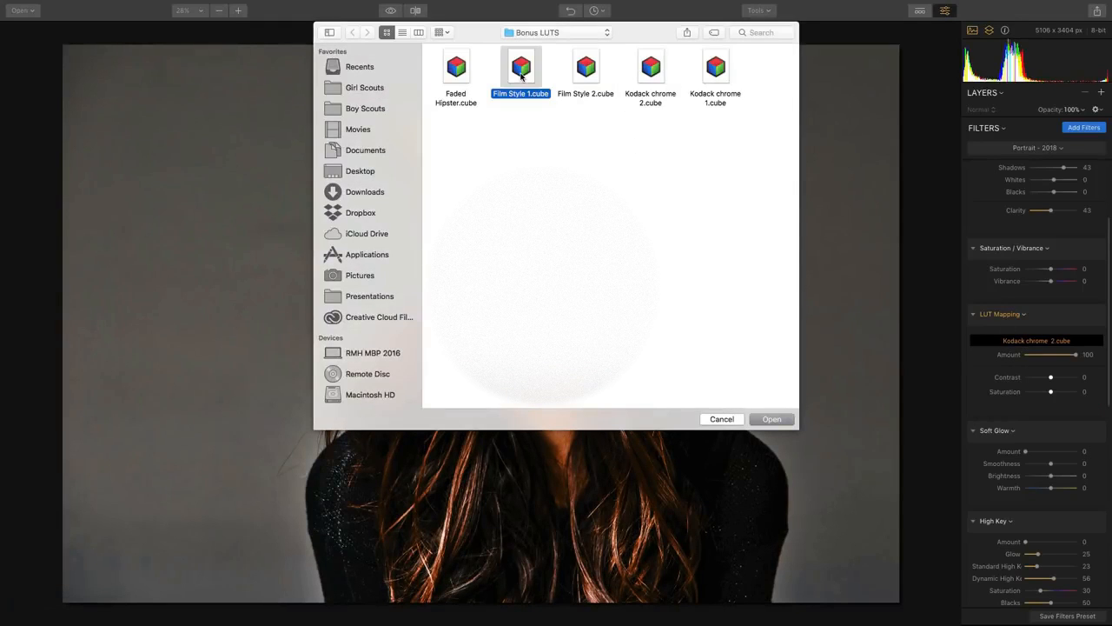
{"action": "left_click", "coordinate": [770, 419]}
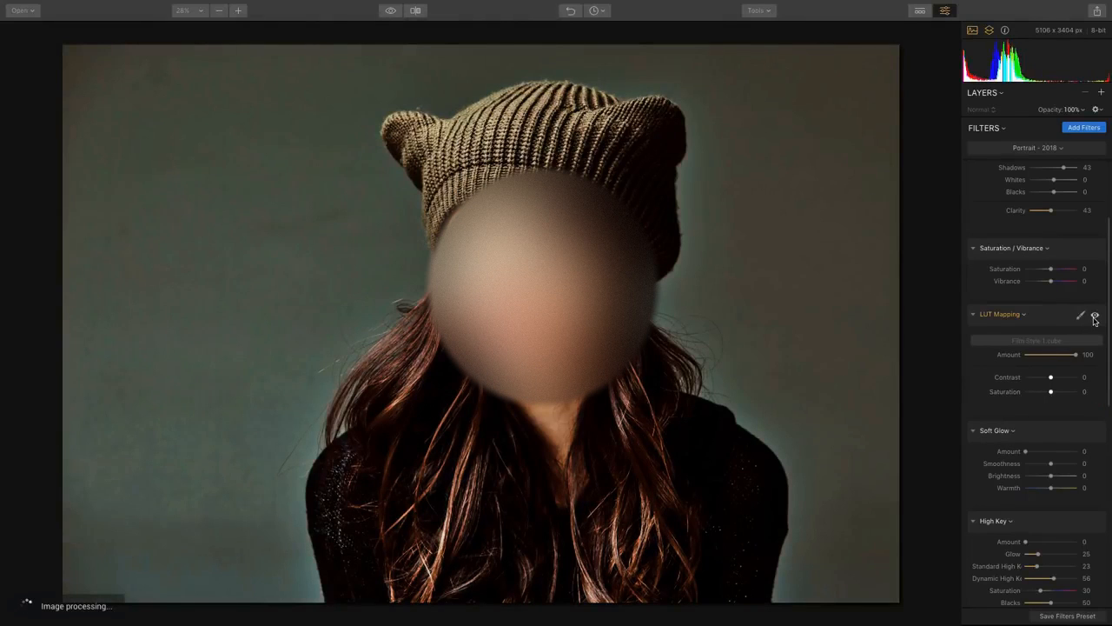
{"action": "left_click", "coordinate": [1095, 316]}
{"action": "left_click", "coordinate": [1095, 316]}
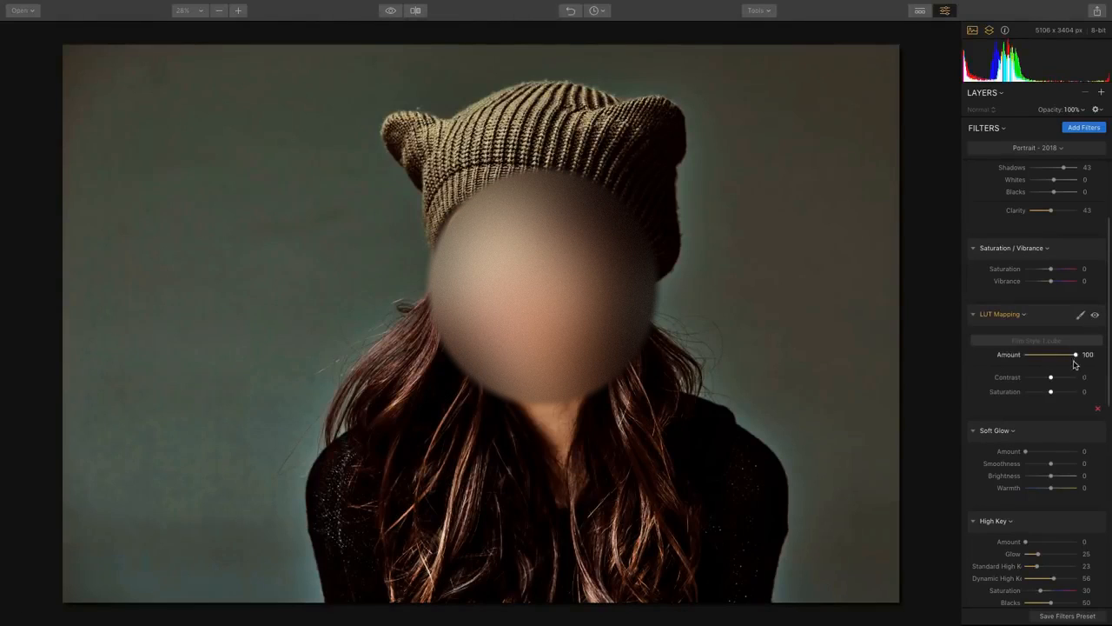
Step: Set the LUT Mapping Amount to 34, slightly raise its Contrast and Saturation, and toggle the filter to compare its effect
{"action": "mouse_move", "coordinate": [1060, 359]}
{"action": "left_mouse_down"}
{"action": "mouse_move", "coordinate": [1036, 357]}
{"action": "mouse_move", "coordinate": [1060, 393]}
{"action": "mouse_move", "coordinate": [1060, 373]}
{"action": "left_mouse_up"}
{"action": "left_click", "coordinate": [1094, 315]}
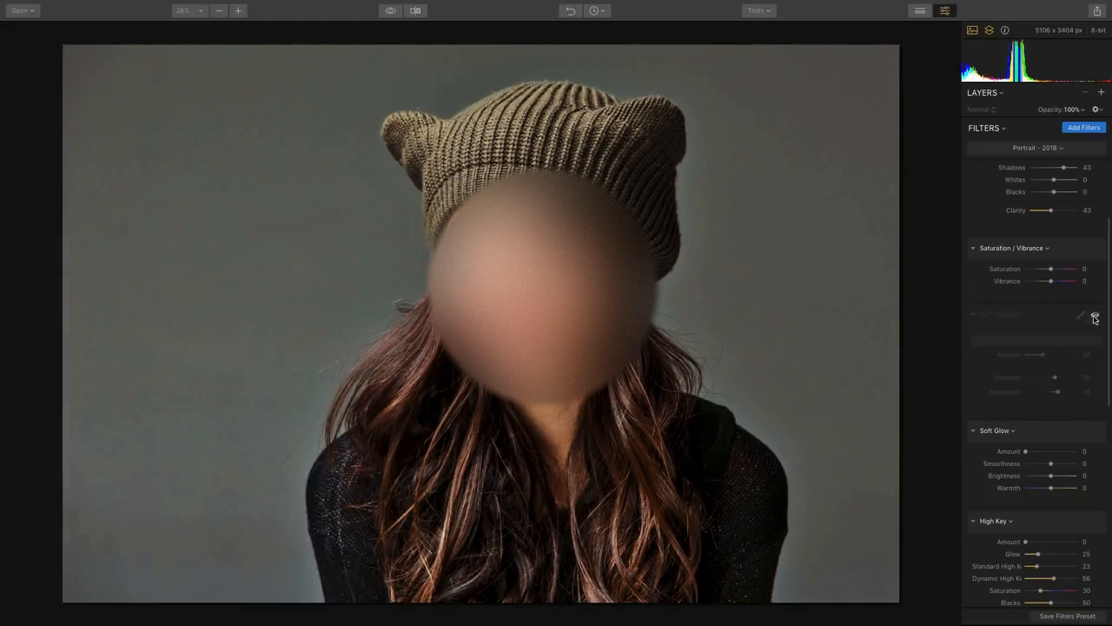
{"action": "left_click", "coordinate": [1095, 316]}
{"action": "left_click", "coordinate": [1094, 316]}
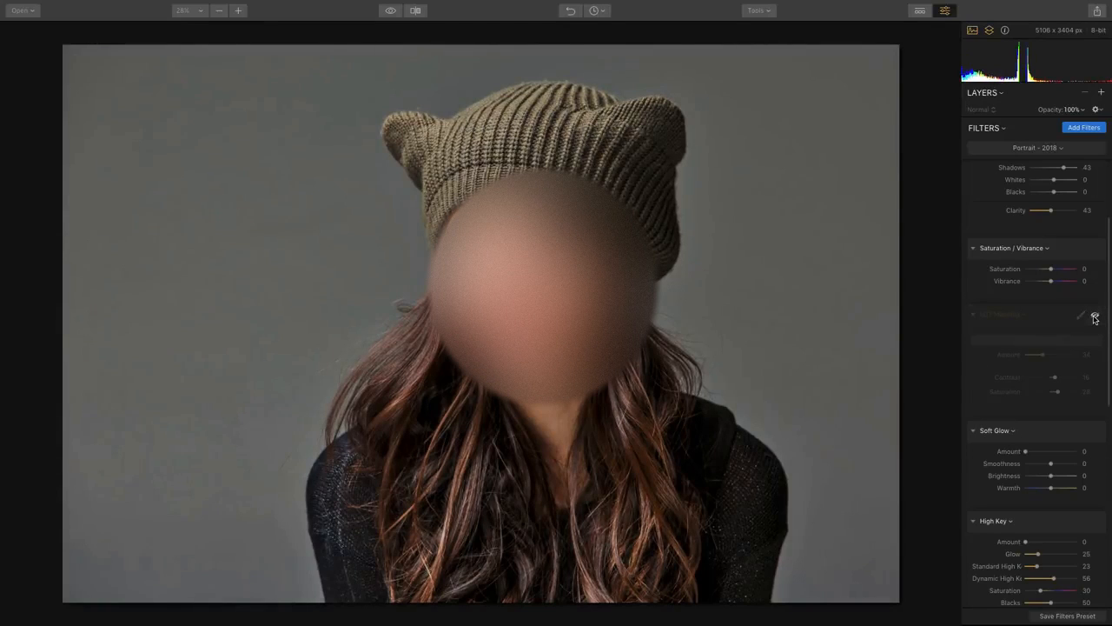
Step: Turn the LUT Mapping filter back on and set the Soft Glow Amount to 12
{"action": "left_click", "coordinate": [1095, 317]}
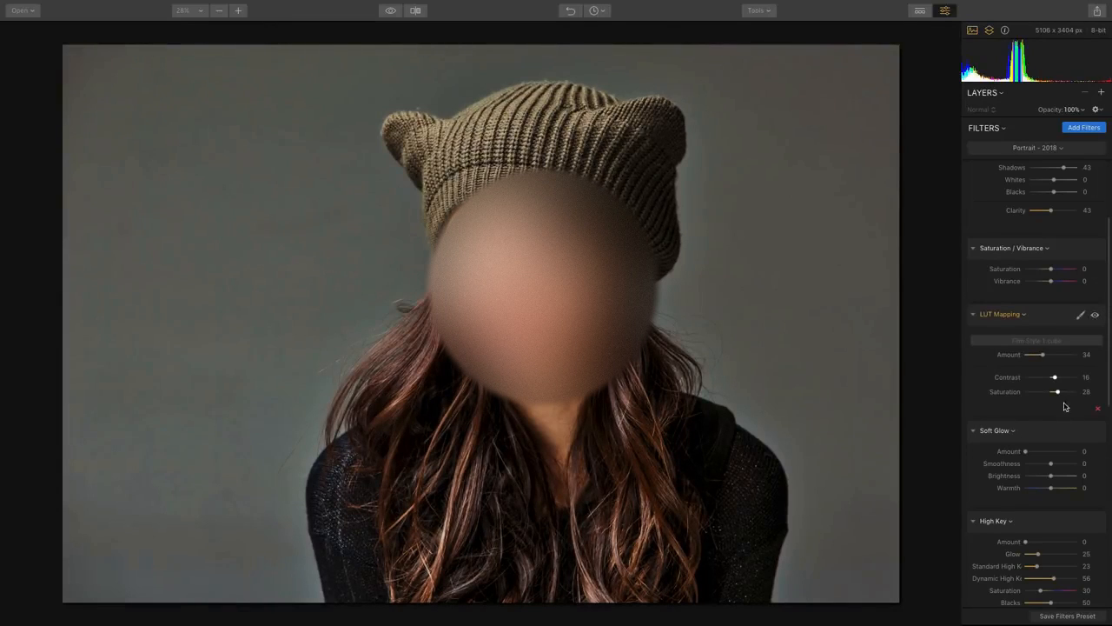
{"action": "left_click", "coordinate": [1035, 453]}
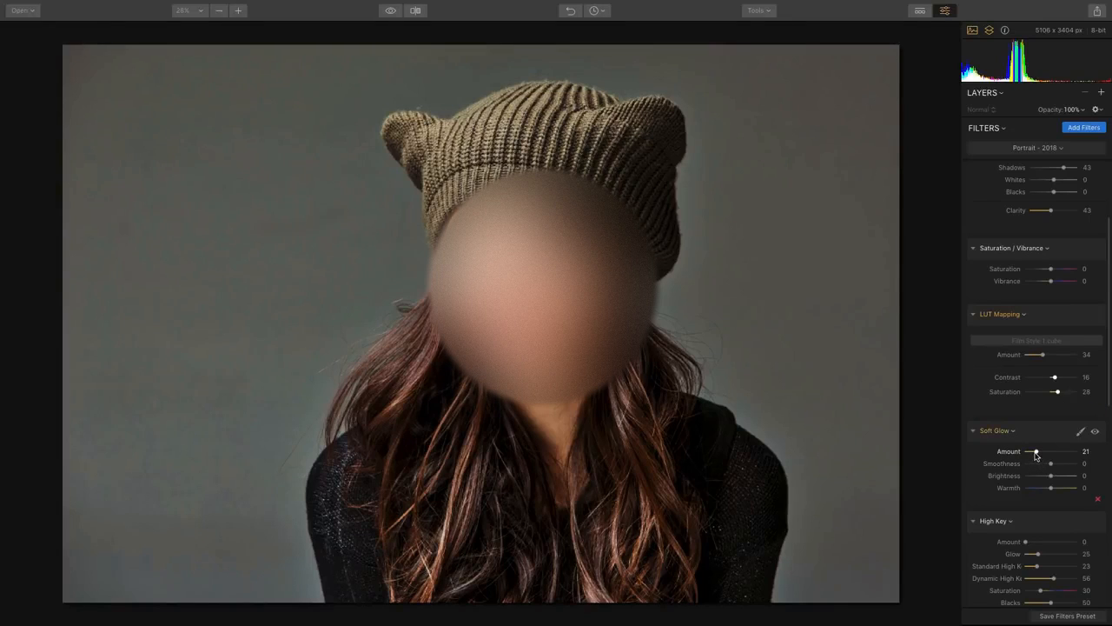
{"action": "left_click_drag", "start_coordinate": [1034, 453], "coordinate": [1030, 453]}
Step: Try raising the High Key Amount, returning it to 0
{"action": "scroll", "coordinate": [1030, 454], "scroll_direction": "down", "scroll_amount": 3}
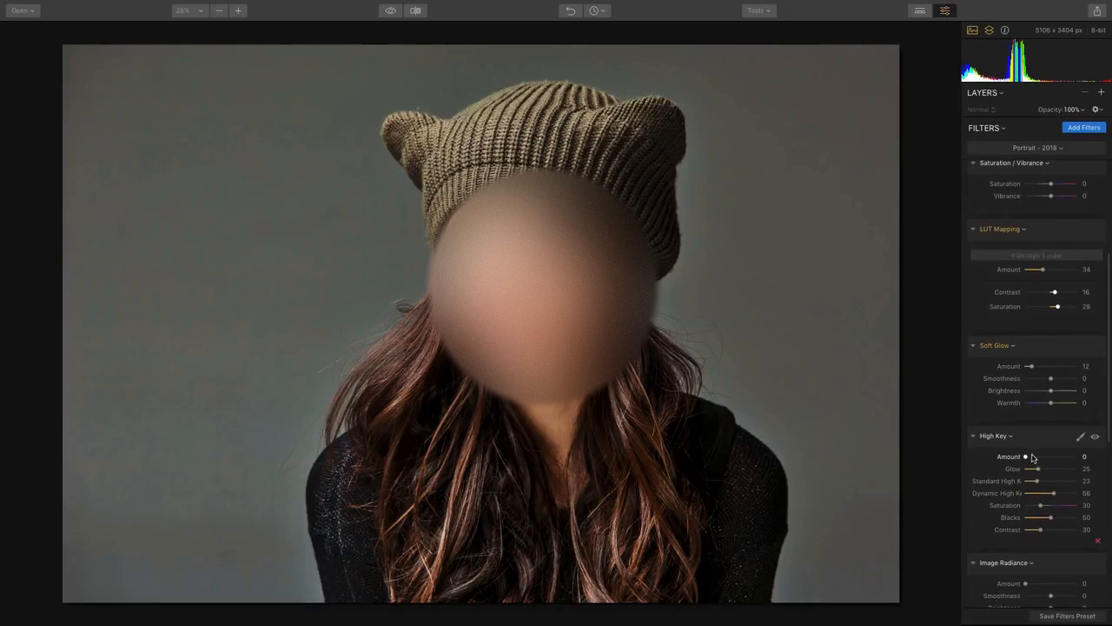
{"action": "left_click", "coordinate": [1032, 456]}
{"action": "mouse_move", "coordinate": [1033, 456]}
{"action": "left_mouse_down"}
{"action": "mouse_move", "coordinate": [1046, 458]}
{"action": "mouse_move", "coordinate": [1018, 459]}
{"action": "left_mouse_up"}
Step: Try a strong dark Vignette with an Amount of about -95, resetting the Amount to 0
{"action": "scroll", "coordinate": [1014, 465], "scroll_direction": "down", "scroll_amount": 5}
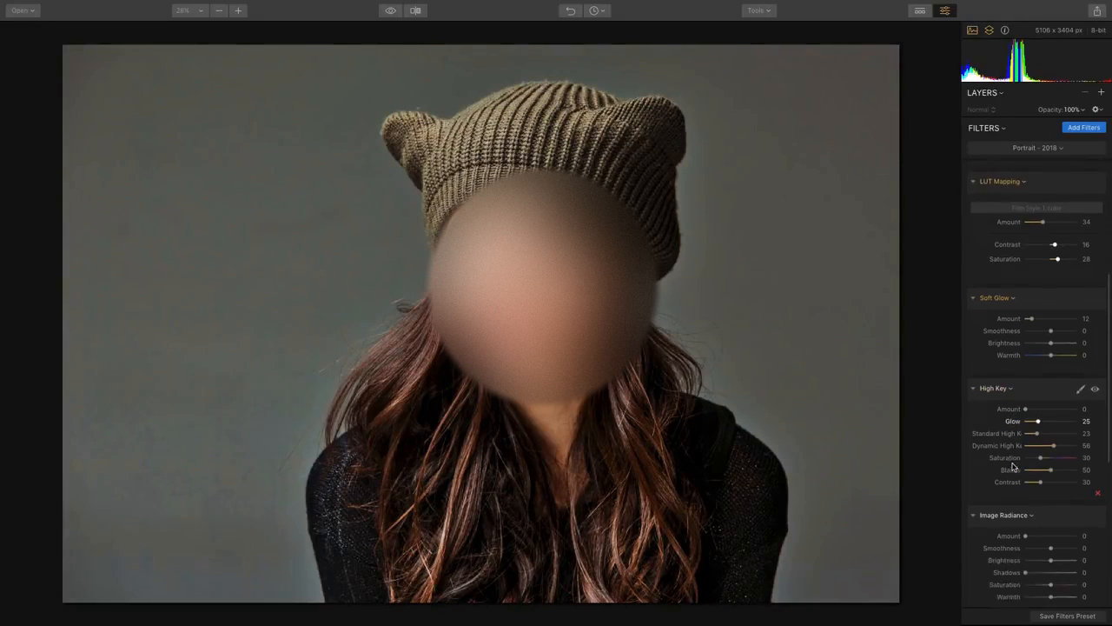
{"action": "scroll", "coordinate": [1012, 467], "scroll_direction": "down", "scroll_amount": 6}
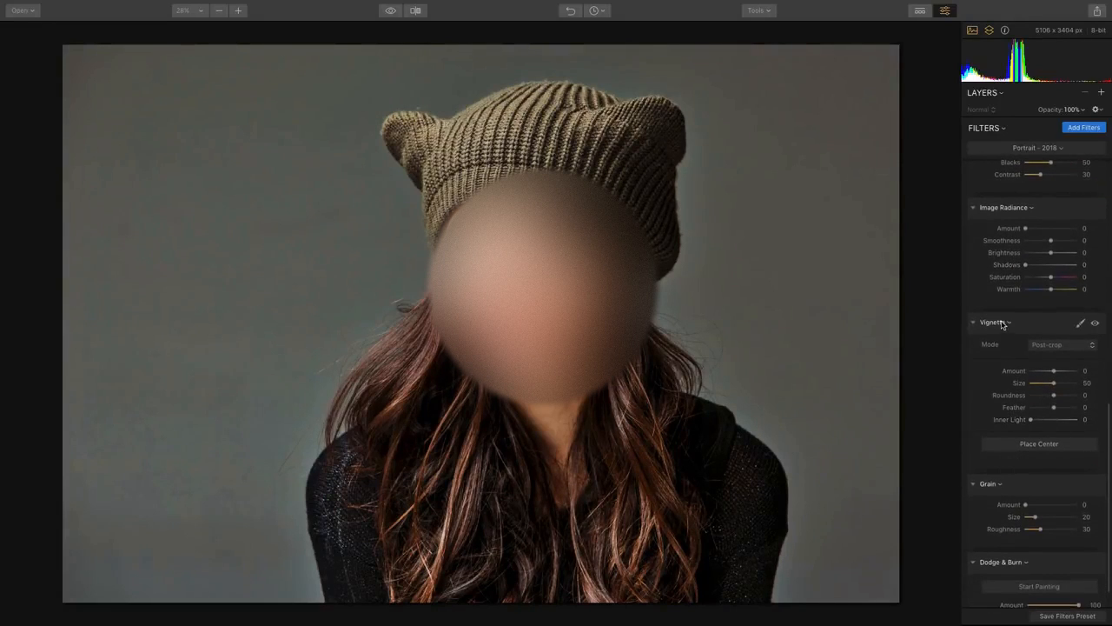
{"action": "left_click_drag", "start_coordinate": [1053, 371], "coordinate": [1032, 374]}
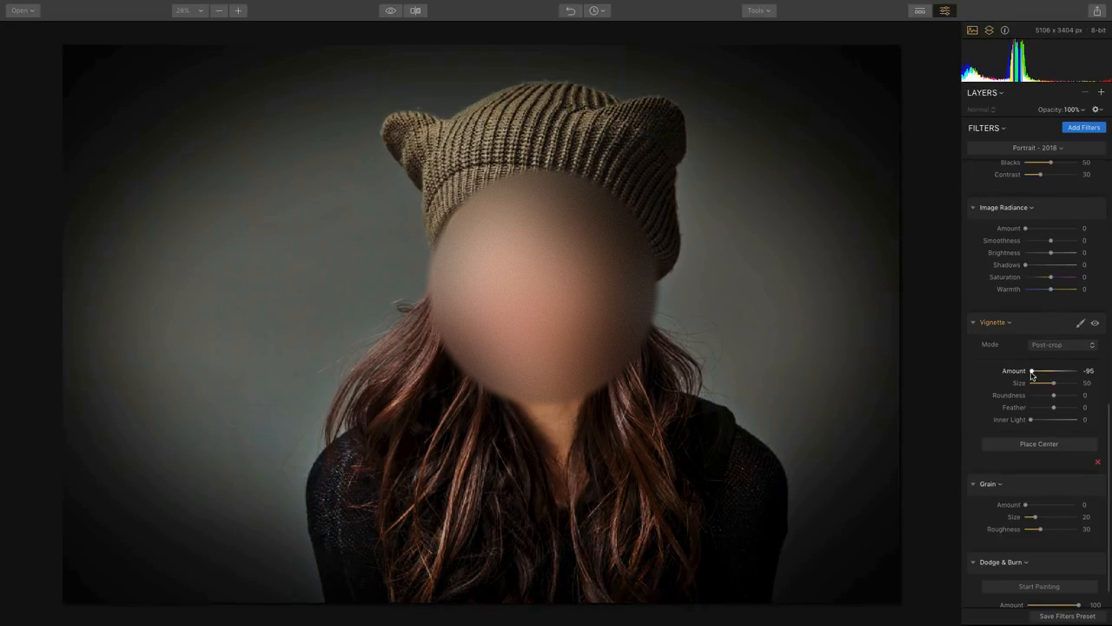
{"action": "double_click", "coordinate": [1032, 372]}
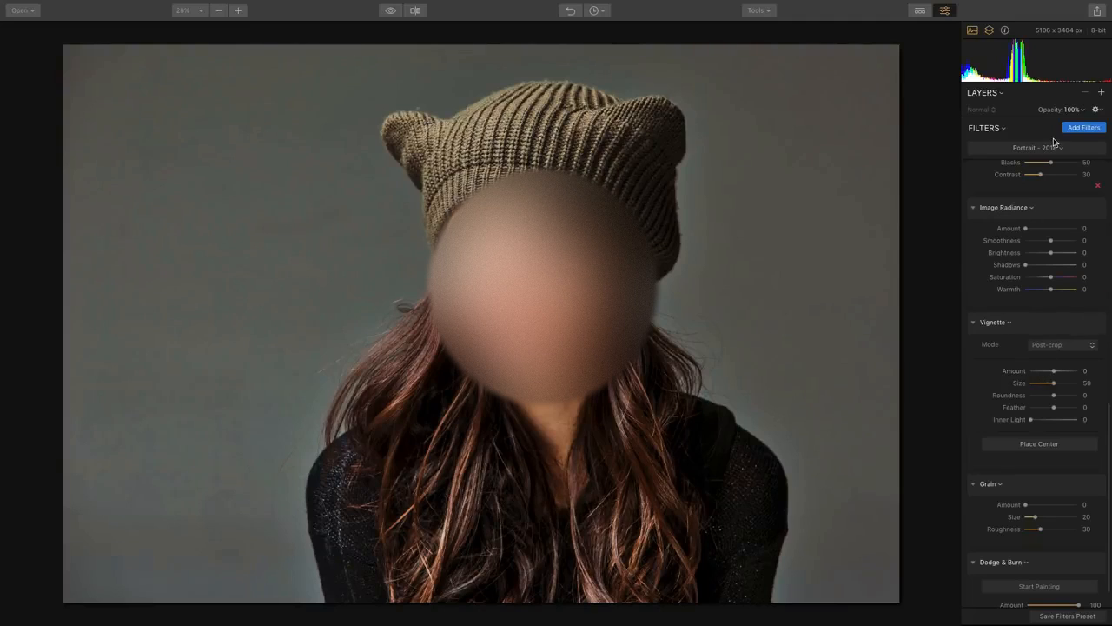
Step: Add a new adjustment layer above the portrait and give it an Exposure filter set to -2.38
{"action": "left_click", "coordinate": [1102, 94]}
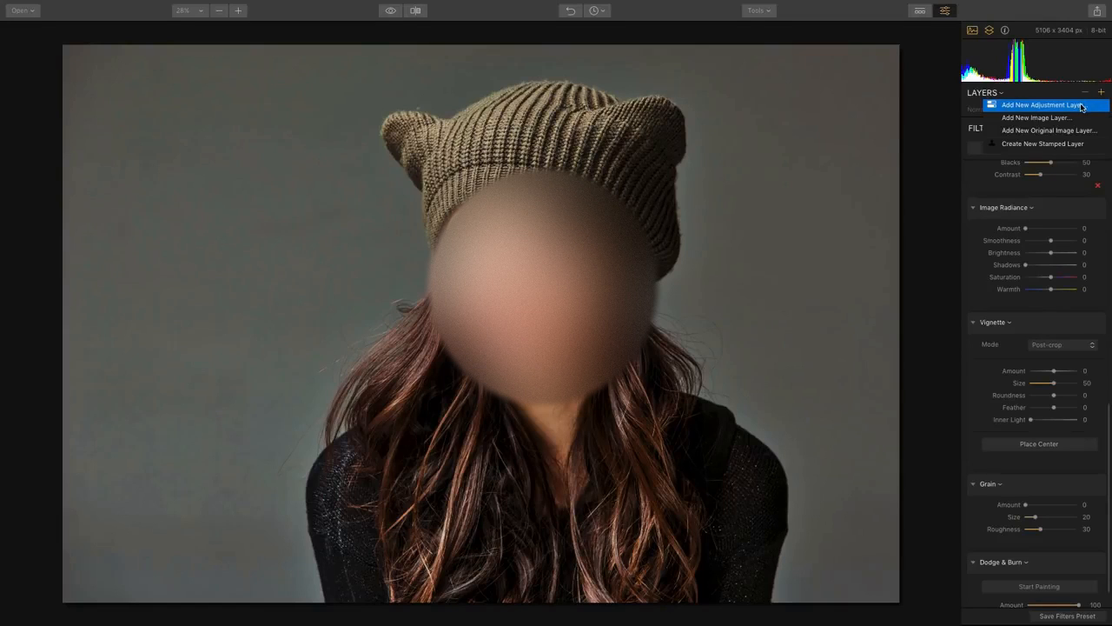
{"action": "left_click", "coordinate": [1082, 105]}
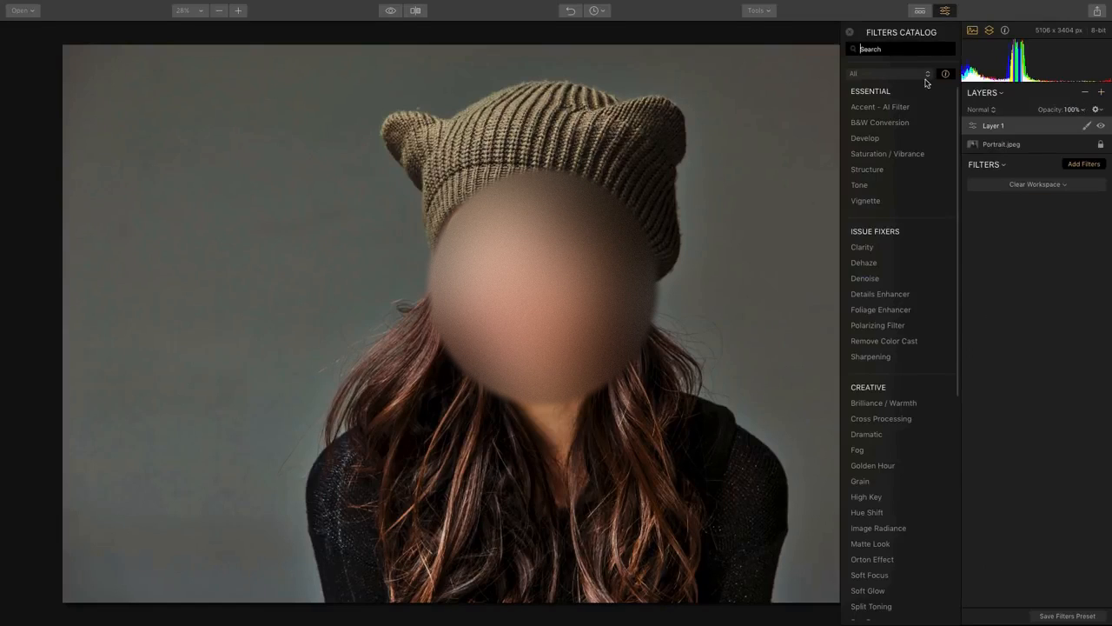
{"action": "type", "text": "expos"}
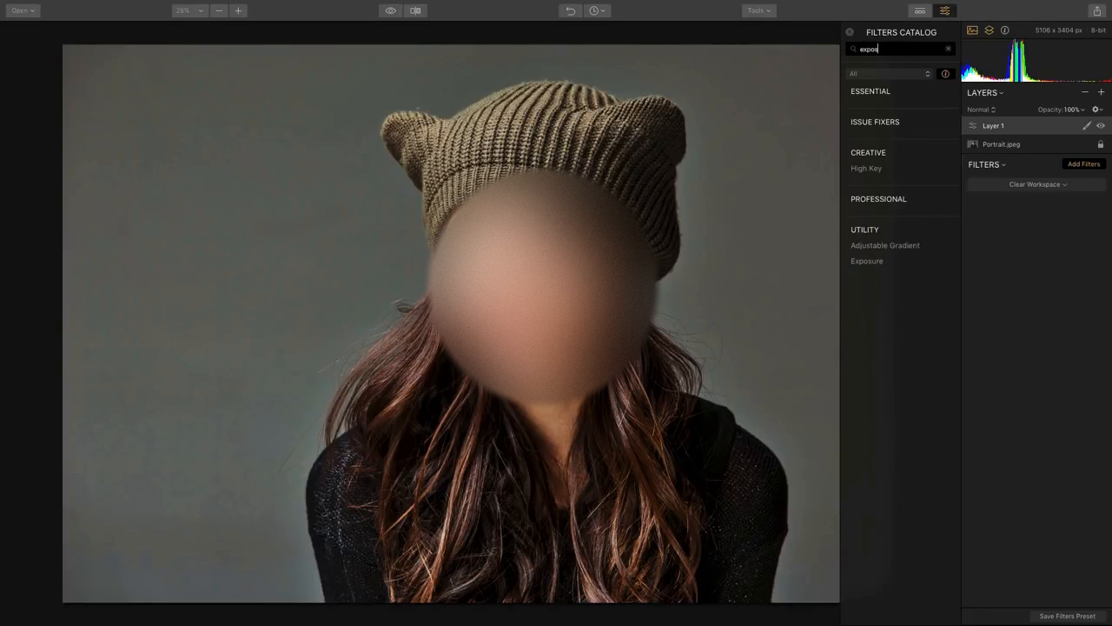
{"action": "left_click", "coordinate": [878, 261]}
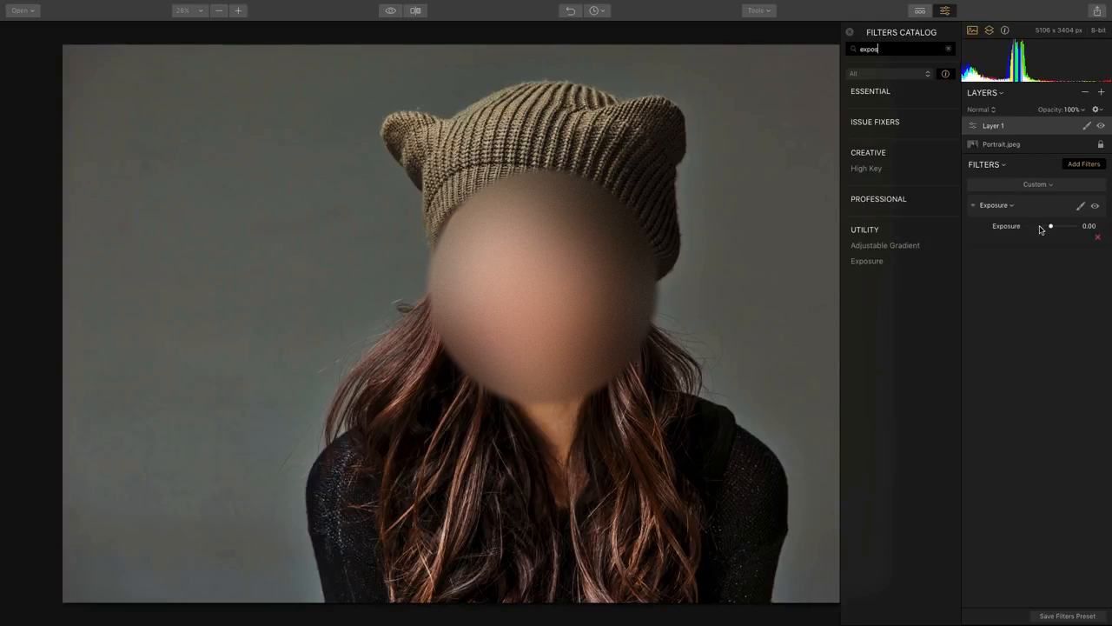
{"action": "left_click_drag", "start_coordinate": [1050, 226], "coordinate": [1038, 228]}
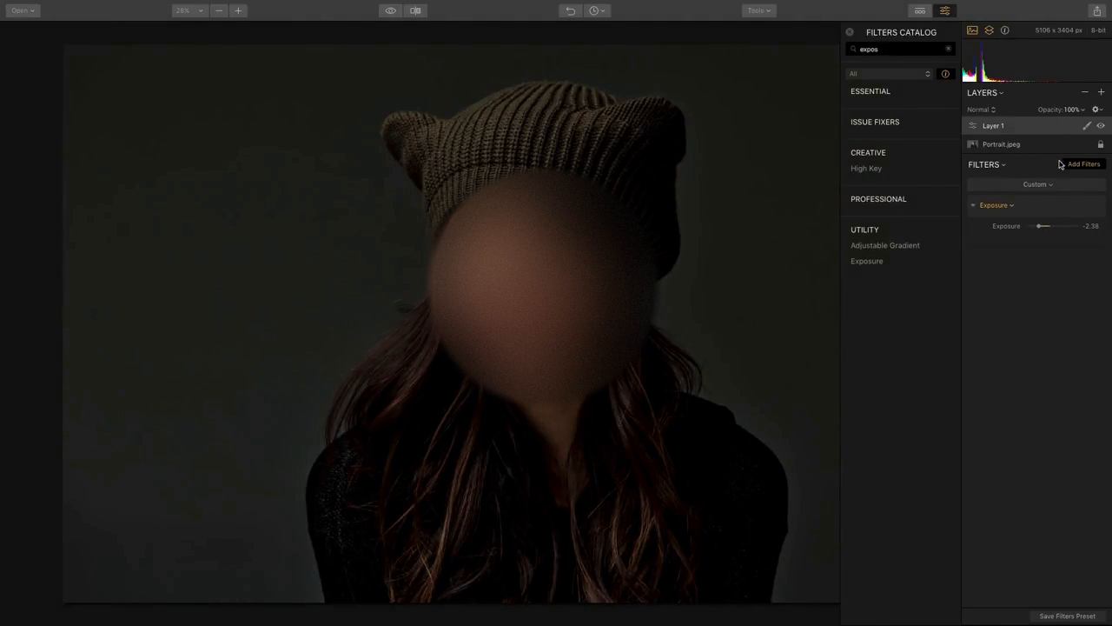
Step: Try a radial mask on Layer 1, centred on the woman, enlarged and tilted so only the photo's edges darken
{"action": "mouse_move", "coordinate": [1080, 209]}
{"action": "left_click", "coordinate": [1086, 128]}
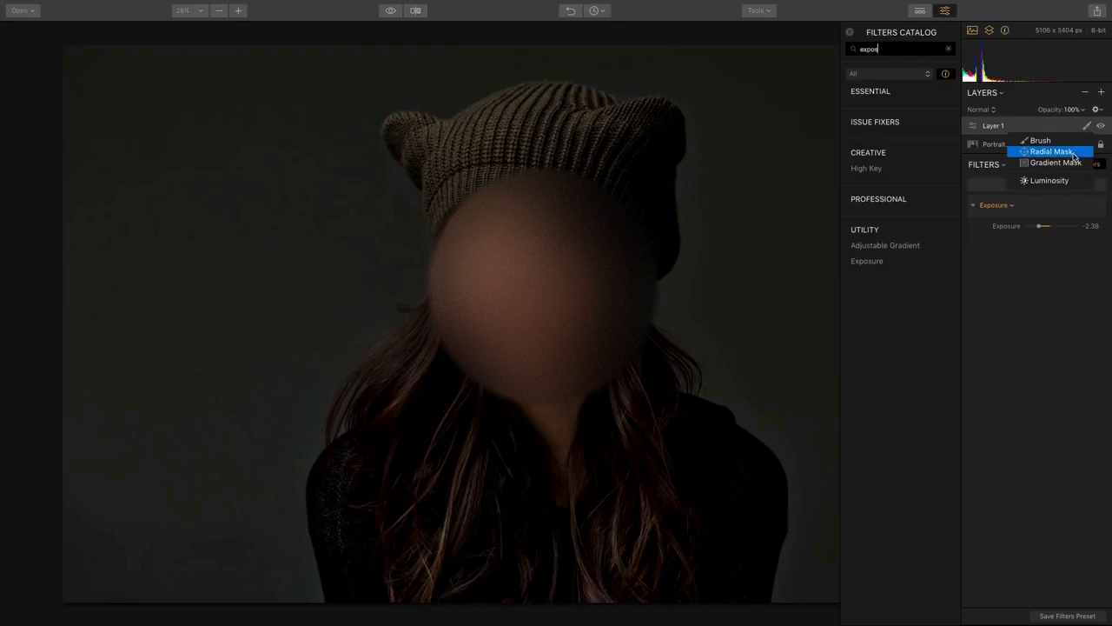
{"action": "left_click", "coordinate": [1075, 153]}
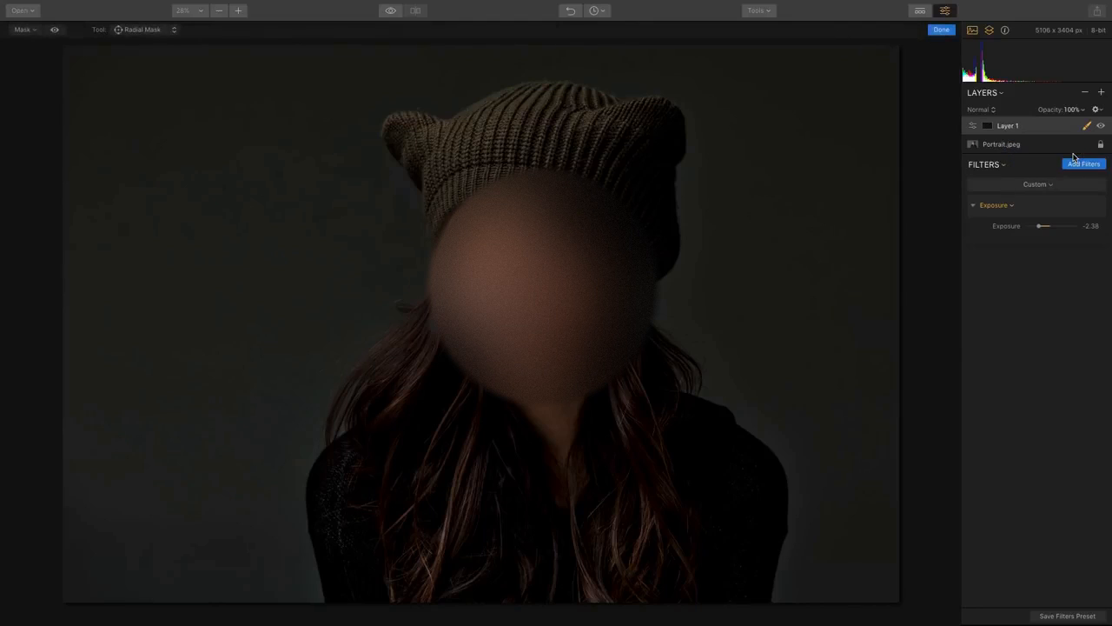
{"action": "left_click", "coordinate": [660, 440]}
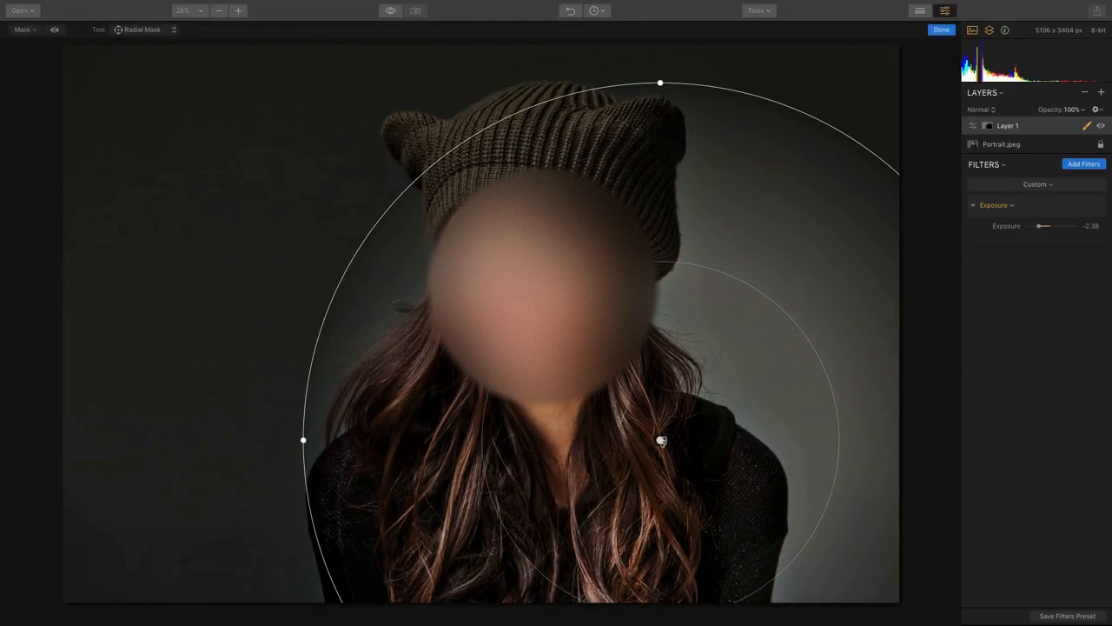
{"action": "left_click_drag", "start_coordinate": [661, 439], "coordinate": [583, 390]}
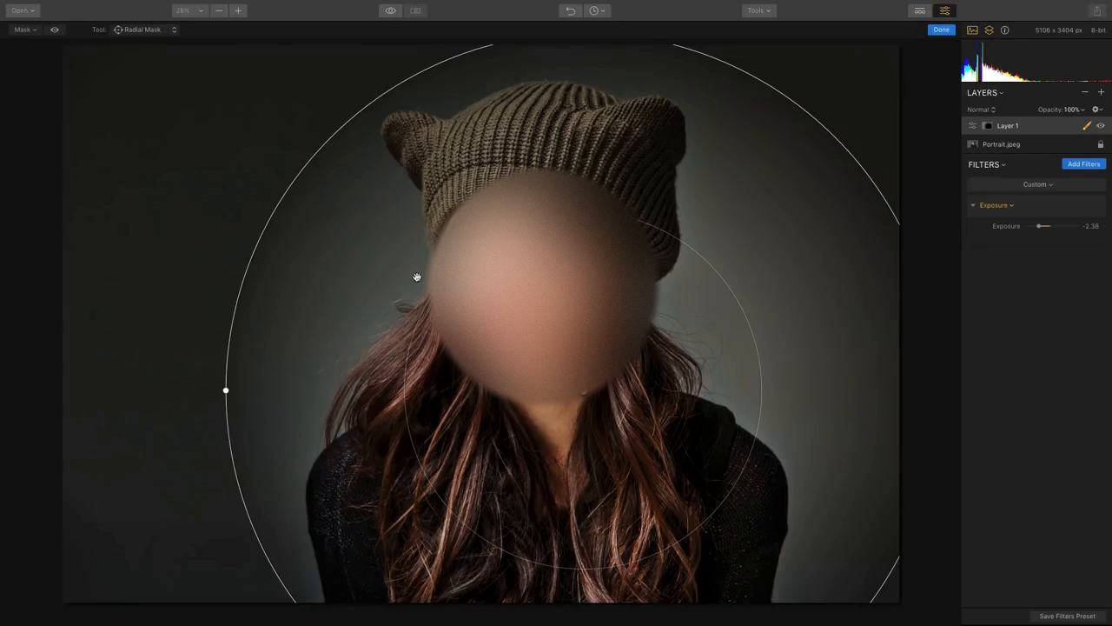
{"action": "left_click_drag", "start_coordinate": [225, 391], "coordinate": [159, 78]}
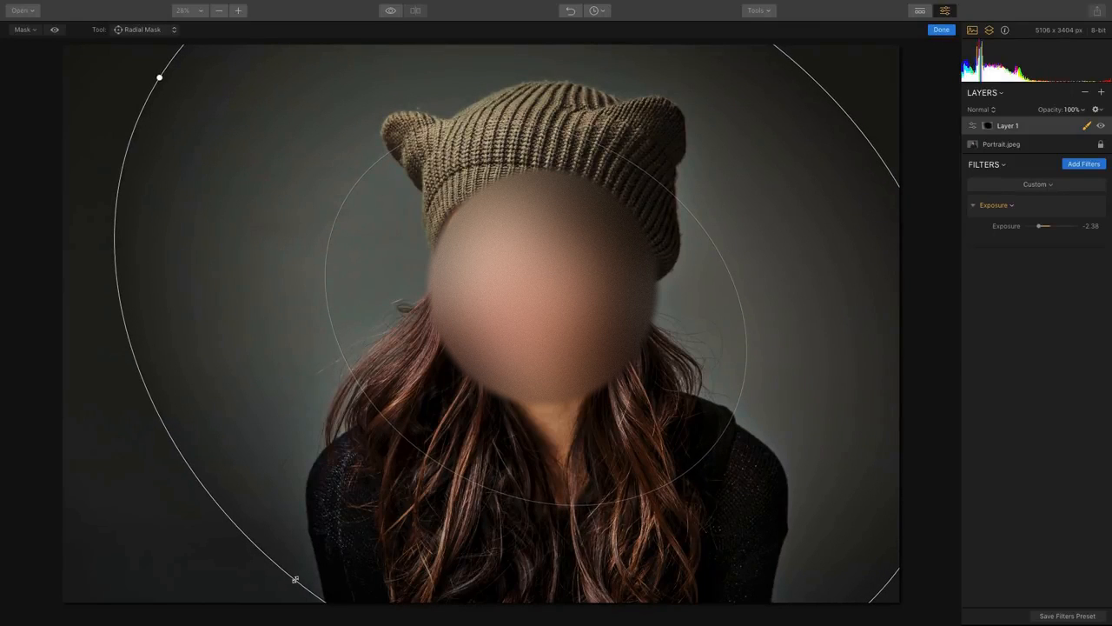
{"action": "left_click_drag", "start_coordinate": [296, 578], "coordinate": [266, 603]}
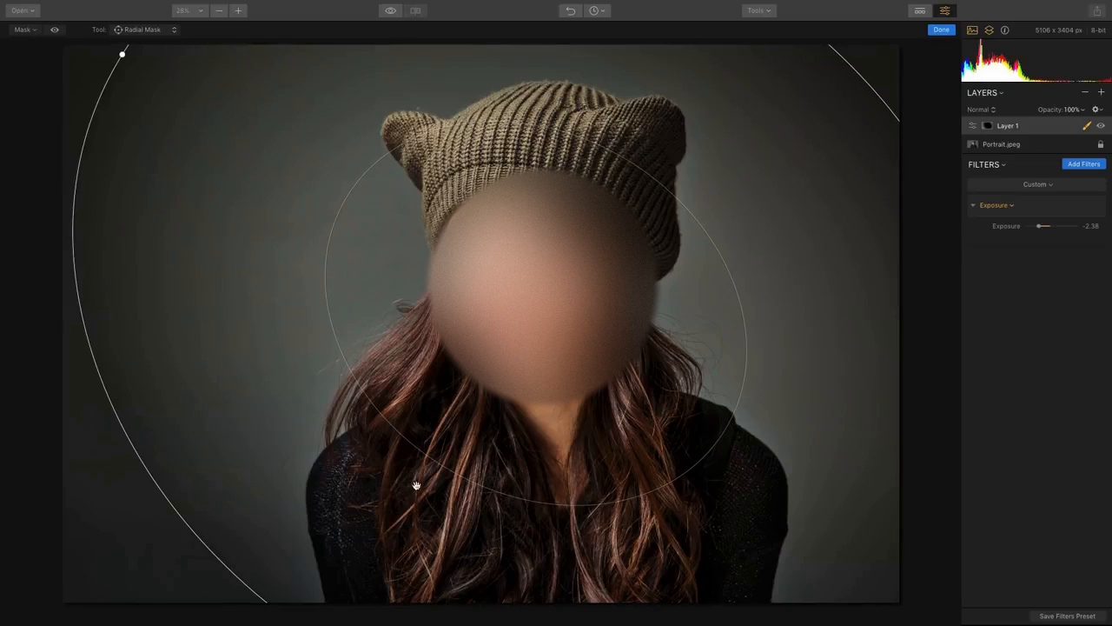
{"action": "left_click_drag", "start_coordinate": [428, 459], "coordinate": [414, 476]}
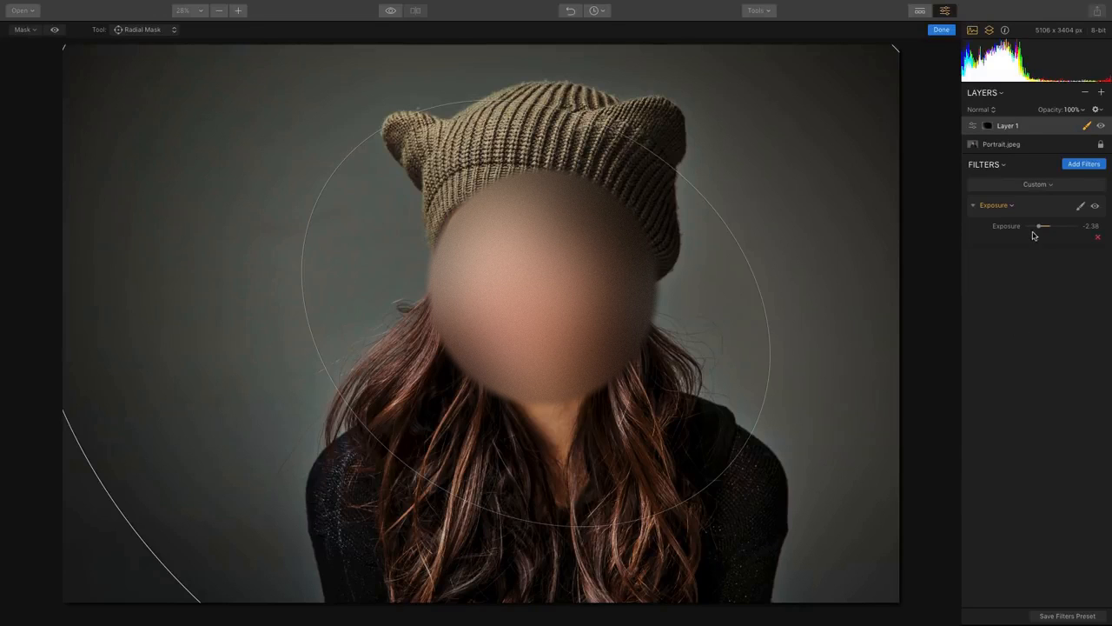
Step: Set the Exposure filter to -2.70 and erase its effect over the face, hair and torso with a brush mask
{"action": "left_click_drag", "start_coordinate": [1035, 227], "coordinate": [1037, 228]}
{"action": "left_click", "coordinate": [1081, 208]}
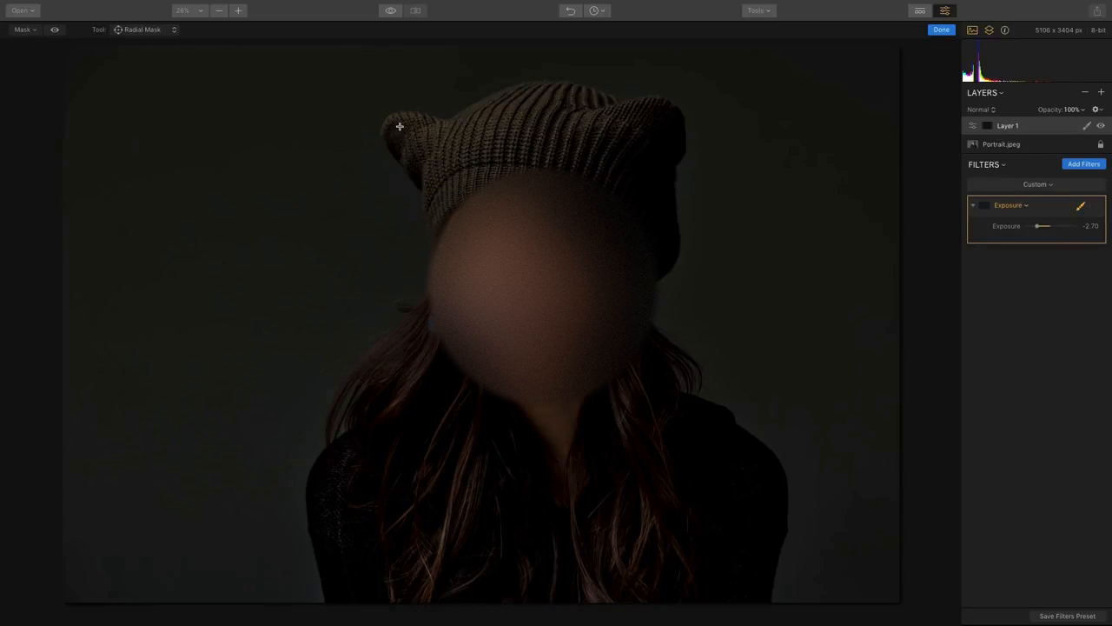
{"action": "left_click", "coordinate": [132, 30]}
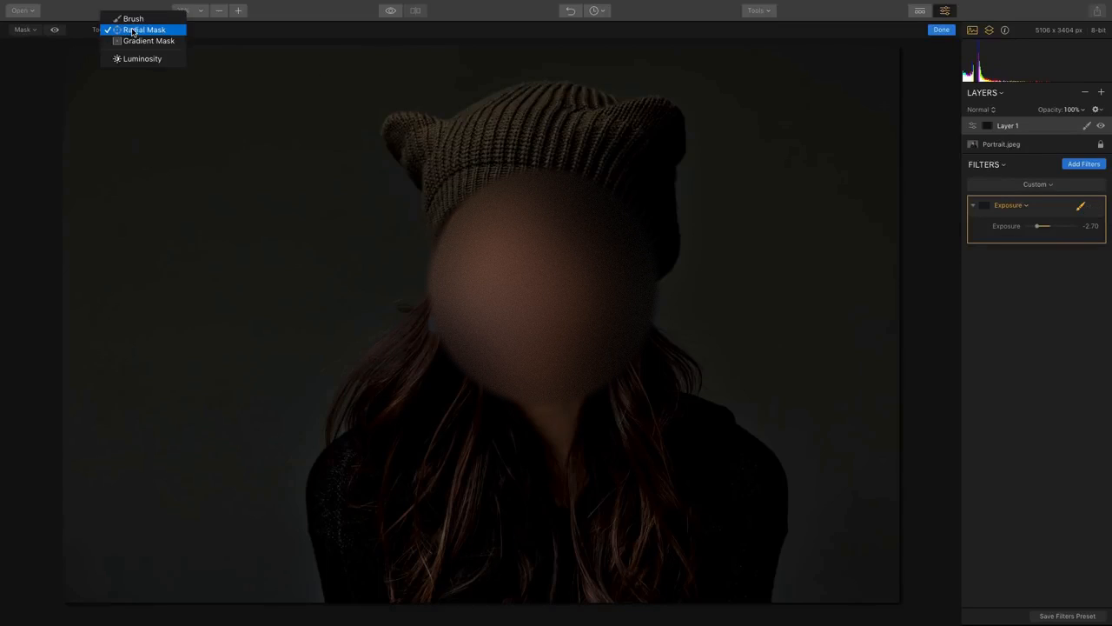
{"action": "left_click", "coordinate": [132, 19]}
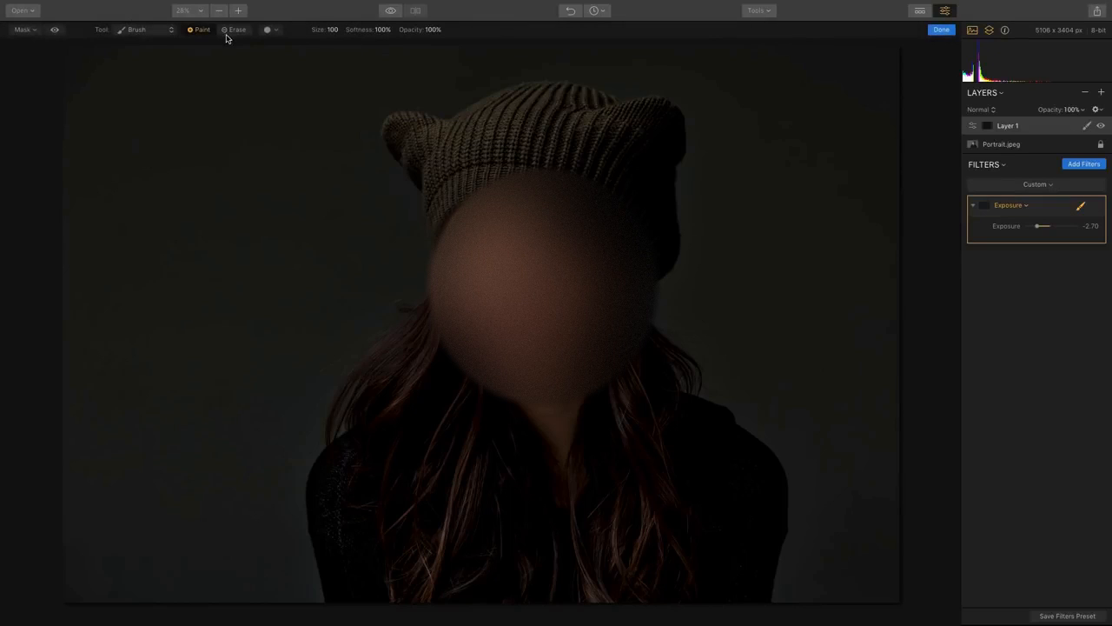
{"action": "left_click", "coordinate": [233, 31]}
{"action": "mouse_move", "coordinate": [417, 472]}
{"action": "left_mouse_down"}
{"action": "mouse_move", "coordinate": [371, 489]}
{"action": "mouse_move", "coordinate": [367, 548]}
{"action": "mouse_move", "coordinate": [351, 510]}
{"action": "mouse_move", "coordinate": [373, 576]}
{"action": "mouse_move", "coordinate": [351, 532]}
{"action": "mouse_move", "coordinate": [364, 596]}
{"action": "mouse_move", "coordinate": [337, 508]}
{"action": "mouse_move", "coordinate": [374, 593]}
{"action": "mouse_move", "coordinate": [378, 497]}
{"action": "mouse_move", "coordinate": [391, 571]}
{"action": "mouse_move", "coordinate": [423, 581]}
{"action": "mouse_move", "coordinate": [430, 464]}
{"action": "mouse_move", "coordinate": [404, 469]}
{"action": "mouse_move", "coordinate": [408, 512]}
{"action": "mouse_move", "coordinate": [412, 475]}
{"action": "mouse_move", "coordinate": [397, 456]}
{"action": "mouse_move", "coordinate": [343, 511]}
{"action": "mouse_move", "coordinate": [357, 590]}
{"action": "mouse_move", "coordinate": [339, 518]}
{"action": "mouse_move", "coordinate": [373, 595]}
{"action": "mouse_move", "coordinate": [451, 529]}
{"action": "mouse_move", "coordinate": [496, 608]}
{"action": "mouse_move", "coordinate": [570, 568]}
{"action": "mouse_move", "coordinate": [727, 572]}
{"action": "mouse_move", "coordinate": [725, 532]}
{"action": "mouse_move", "coordinate": [697, 509]}
{"action": "mouse_move", "coordinate": [646, 581]}
{"action": "mouse_move", "coordinate": [703, 549]}
{"action": "mouse_move", "coordinate": [674, 479]}
{"action": "mouse_move", "coordinate": [685, 470]}
{"action": "mouse_move", "coordinate": [597, 568]}
{"action": "mouse_move", "coordinate": [665, 579]}
{"action": "mouse_move", "coordinate": [607, 532]}
{"action": "mouse_move", "coordinate": [604, 559]}
{"action": "mouse_move", "coordinate": [531, 473]}
{"action": "mouse_move", "coordinate": [464, 554]}
{"action": "mouse_move", "coordinate": [521, 527]}
{"action": "mouse_move", "coordinate": [507, 410]}
{"action": "mouse_move", "coordinate": [477, 376]}
{"action": "mouse_move", "coordinate": [504, 447]}
{"action": "left_mouse_up"}
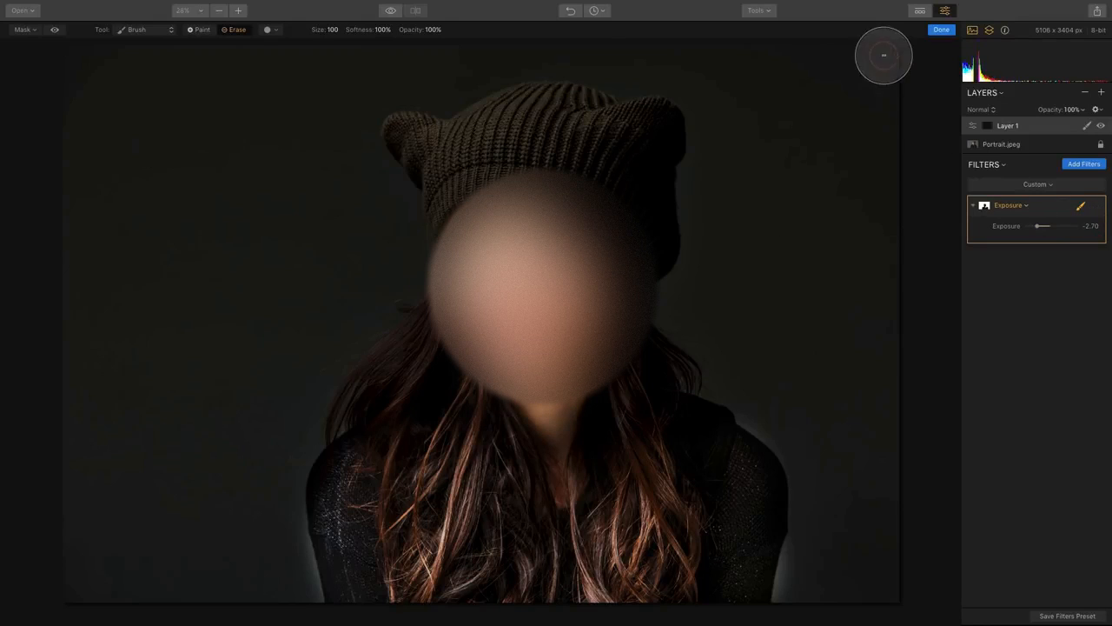
{"action": "left_click", "coordinate": [941, 31]}
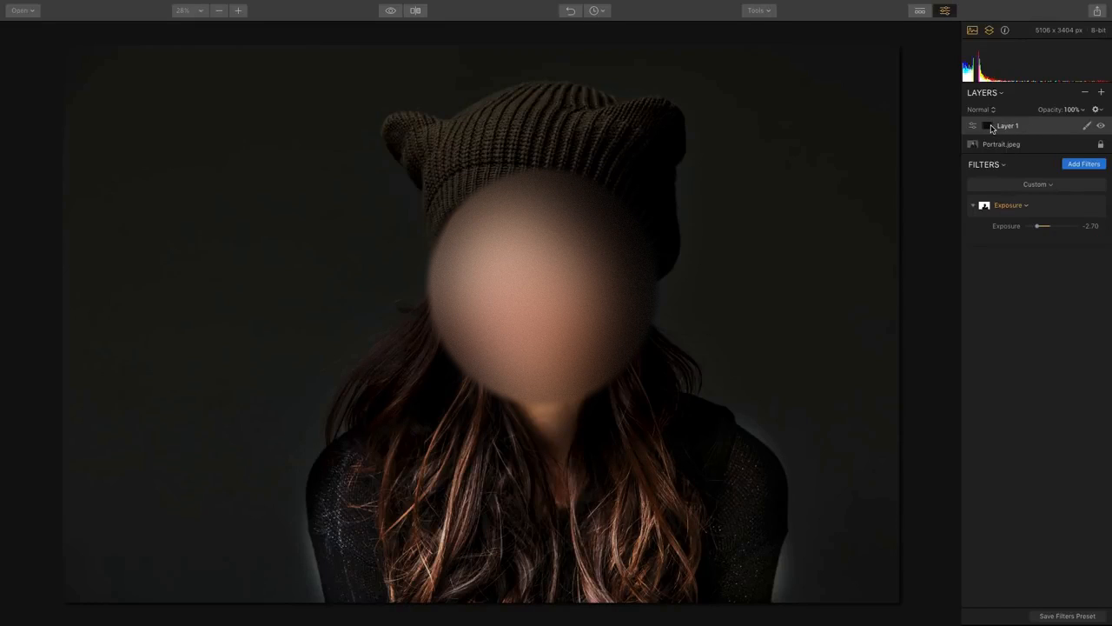
Step: Apply a large tilted radial mask to Layer 1 around the woman, keeping the darkening at the photo's edges
{"action": "left_click", "coordinate": [1087, 127]}
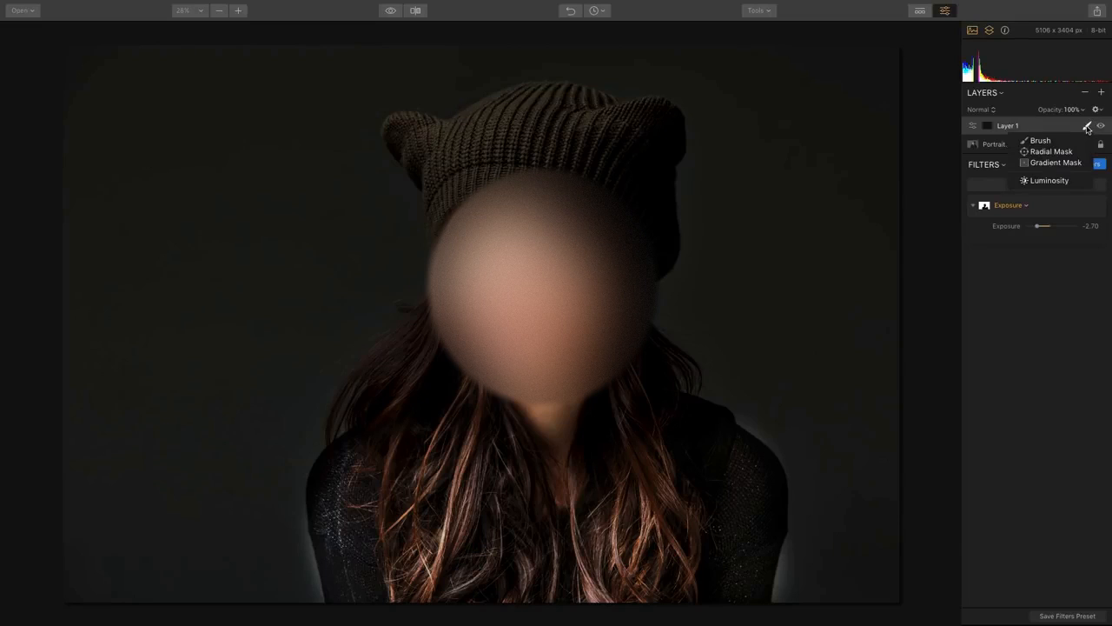
{"action": "left_click", "coordinate": [1068, 152]}
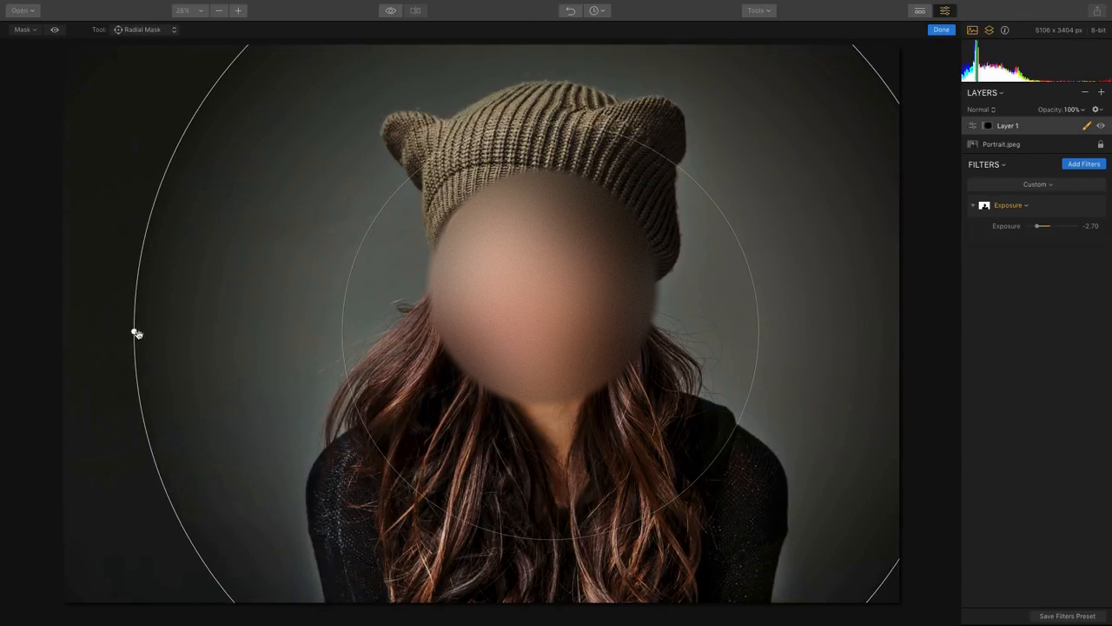
{"action": "left_click_drag", "start_coordinate": [134, 332], "coordinate": [286, 531]}
{"action": "key", "text": "Return"}
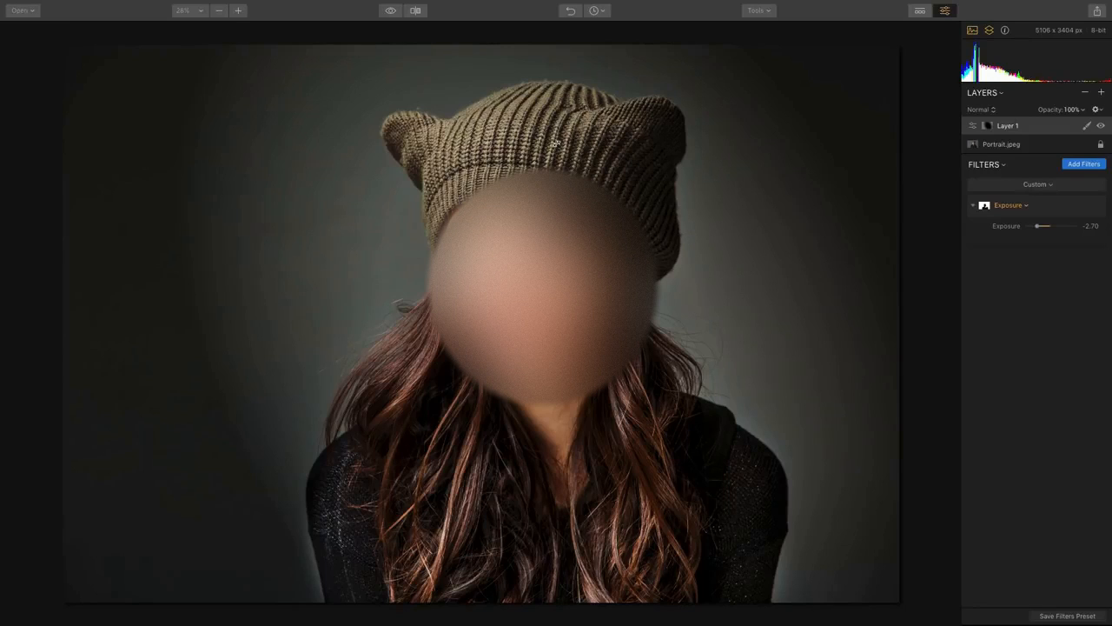
Step: Compare the Original, Clarity and Film Style 1.cube states in the edit history, returning to the Radial Mask: Apply state
{"action": "left_click", "coordinate": [601, 11]}
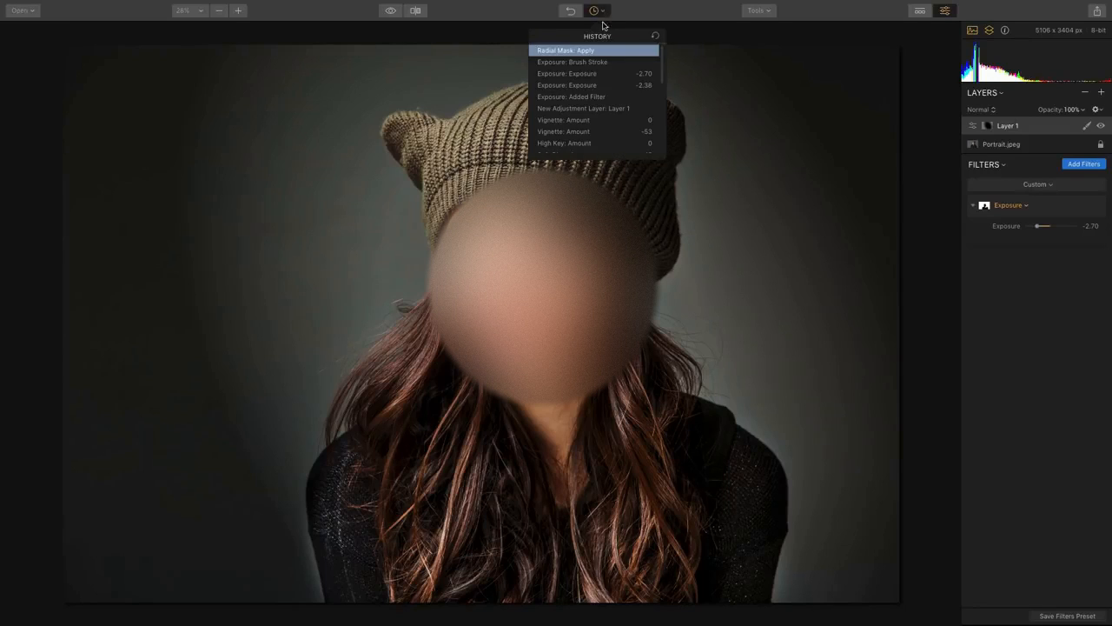
{"action": "scroll", "coordinate": [603, 74], "scroll_direction": "down", "scroll_amount": 1}
{"action": "scroll", "coordinate": [602, 73], "scroll_direction": "up", "scroll_amount": 1}
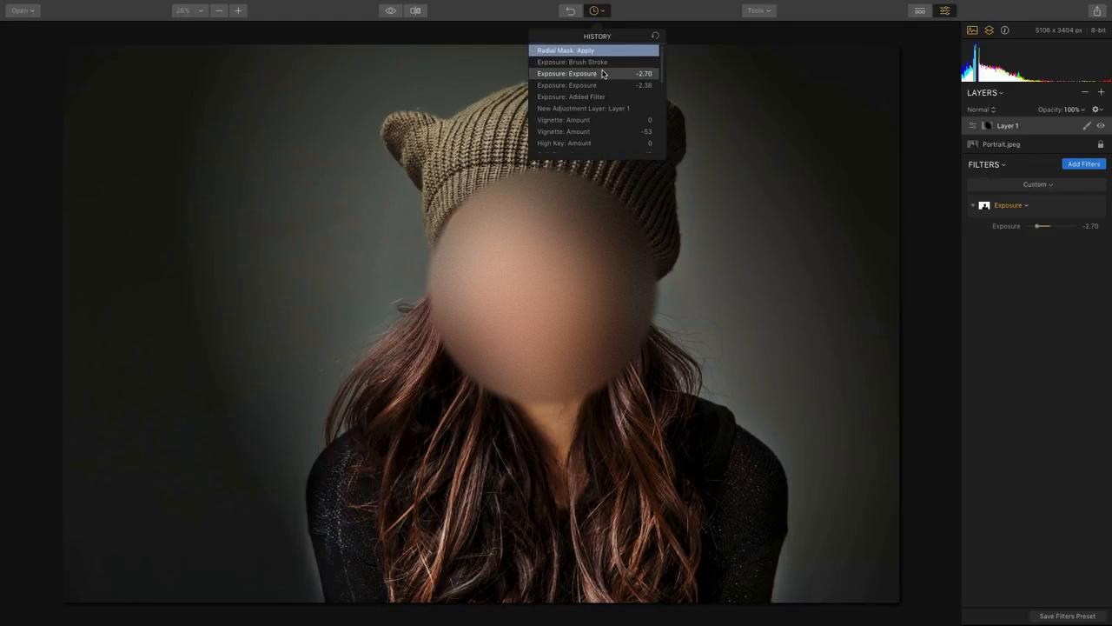
{"action": "left_click", "coordinate": [608, 8]}
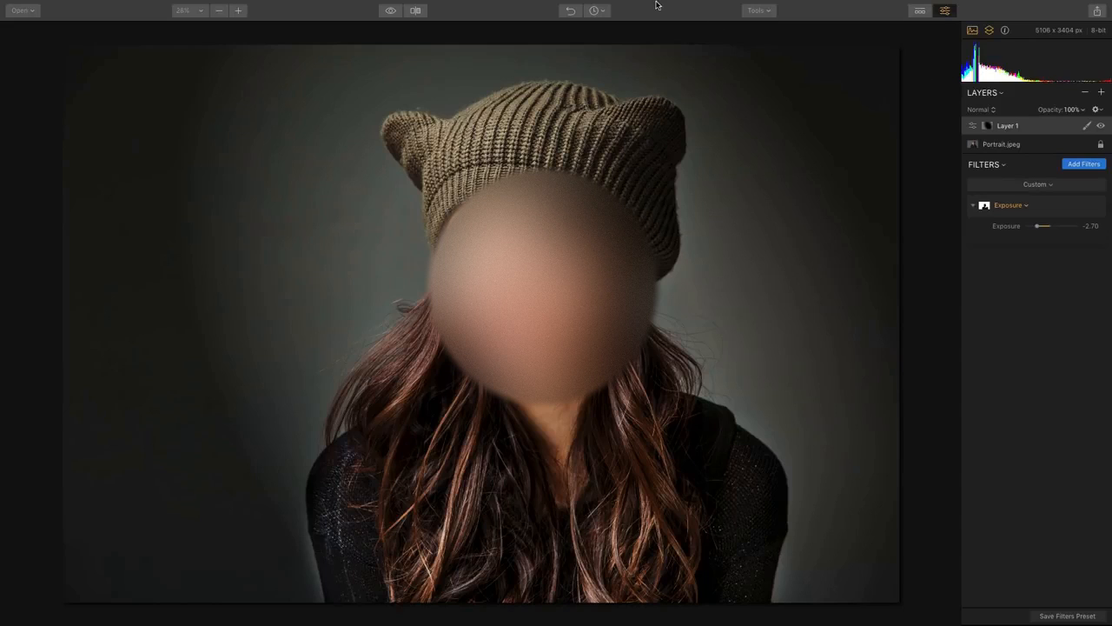
{"action": "left_click", "coordinate": [593, 10]}
{"action": "scroll", "coordinate": [591, 70], "scroll_direction": "down", "scroll_amount": 10}
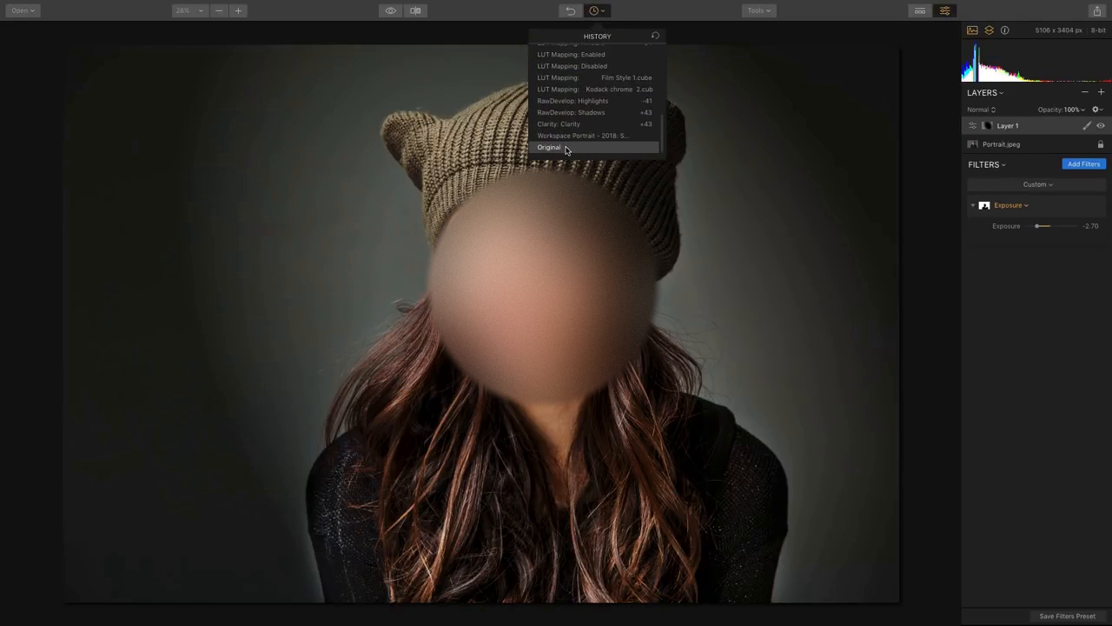
{"action": "left_click", "coordinate": [565, 149]}
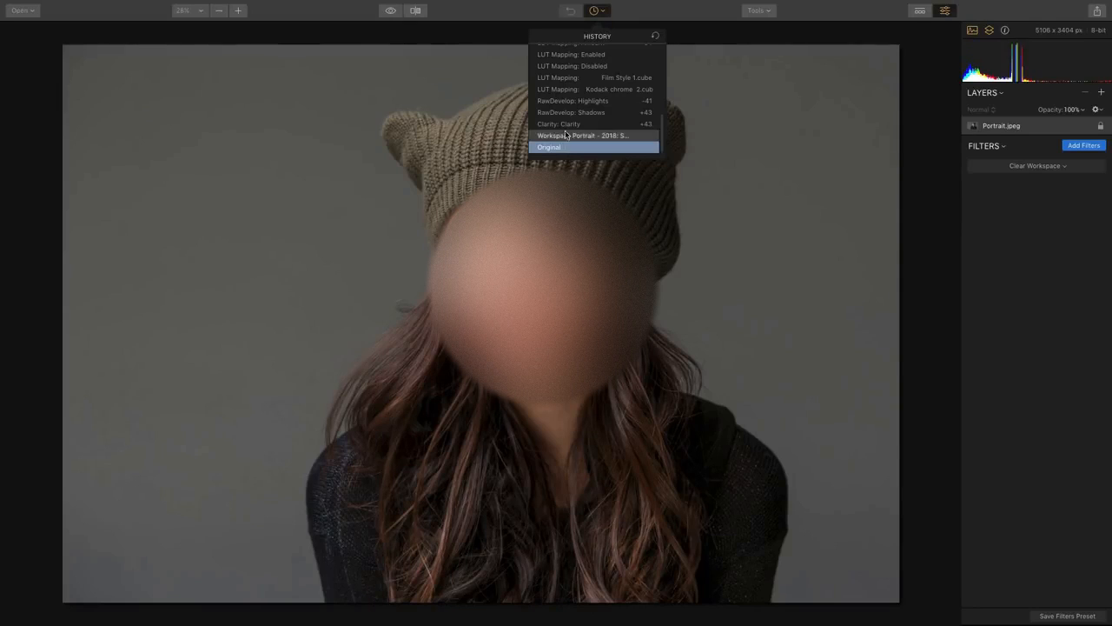
{"action": "left_click", "coordinate": [566, 124]}
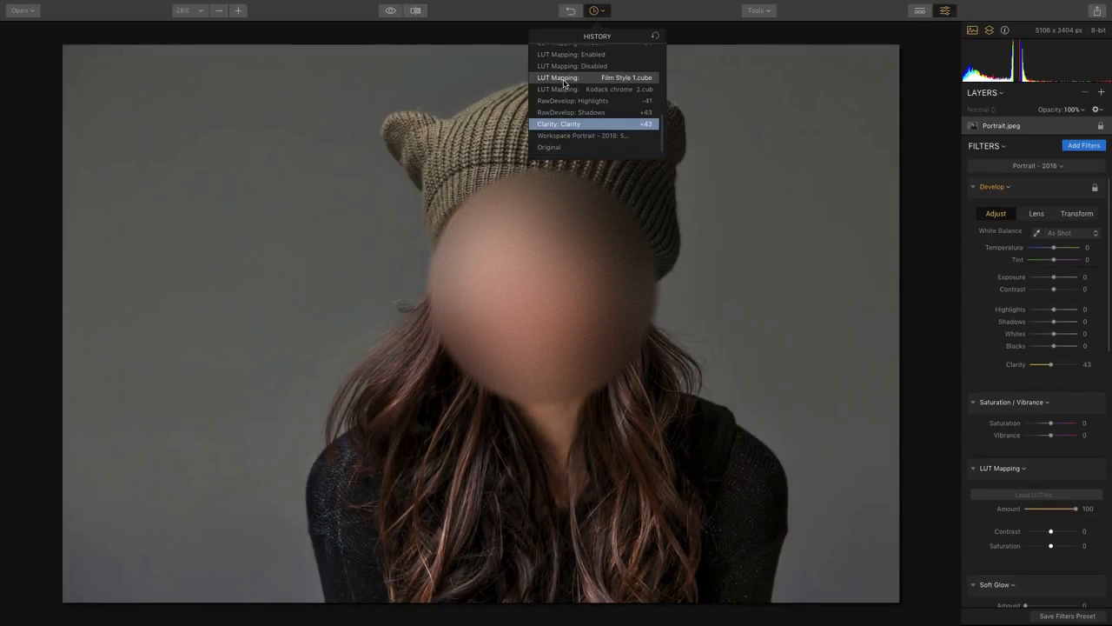
{"action": "left_click", "coordinate": [564, 77]}
{"action": "scroll", "coordinate": [564, 82], "scroll_direction": "up", "scroll_amount": 5}
{"action": "left_click", "coordinate": [560, 51]}
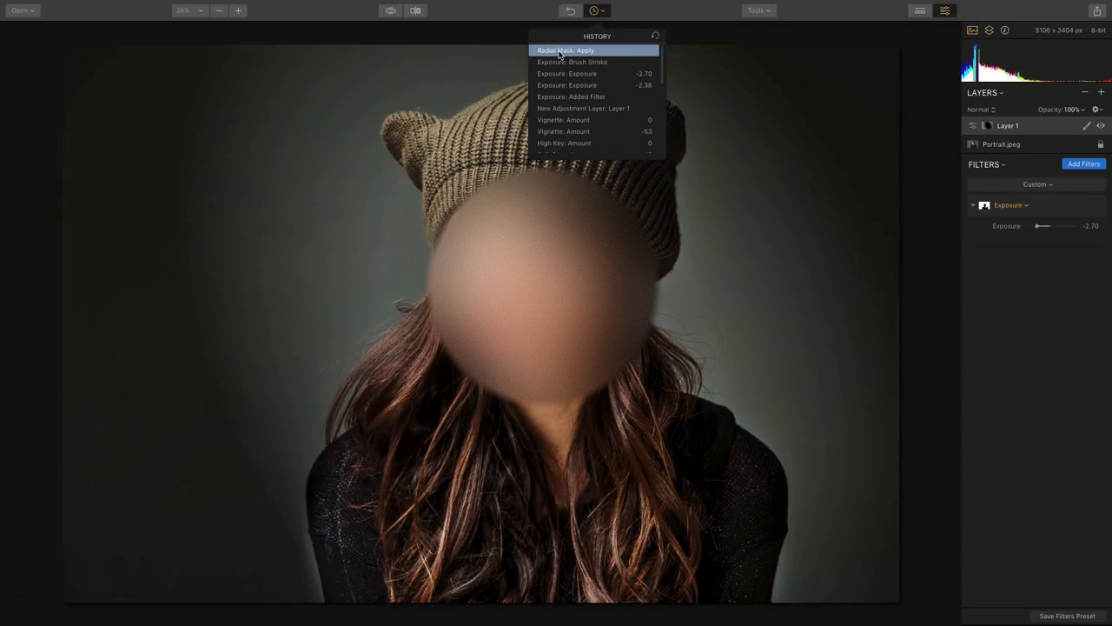
{"action": "left_click", "coordinate": [638, 11]}
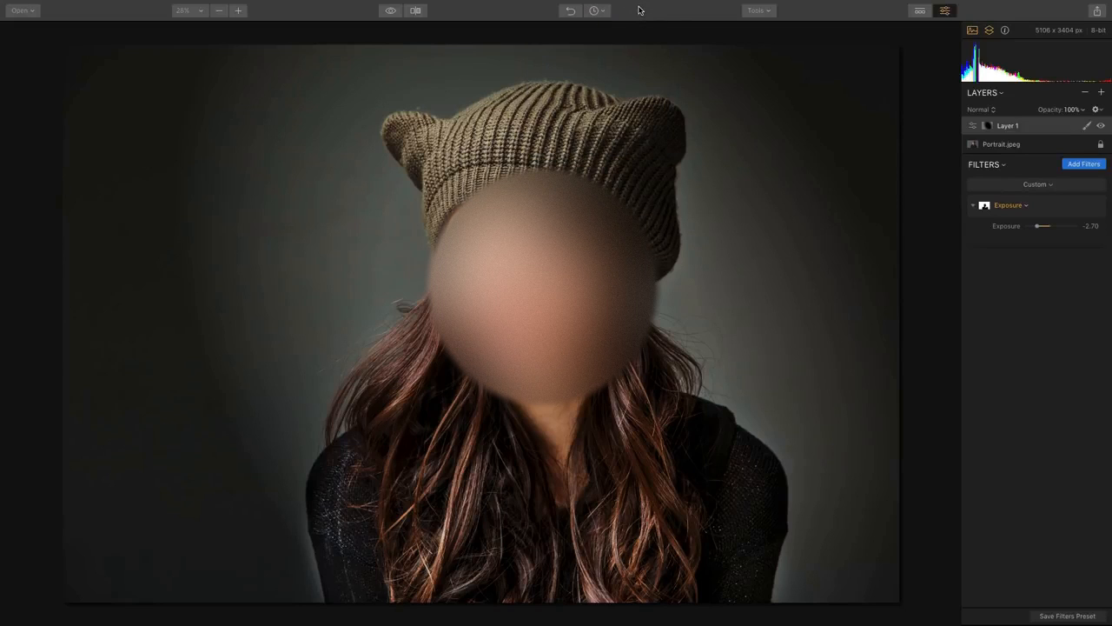
Step: Open the seated statue photo from the L18 QuickStart folder
{"action": "key", "text": "super+o"}
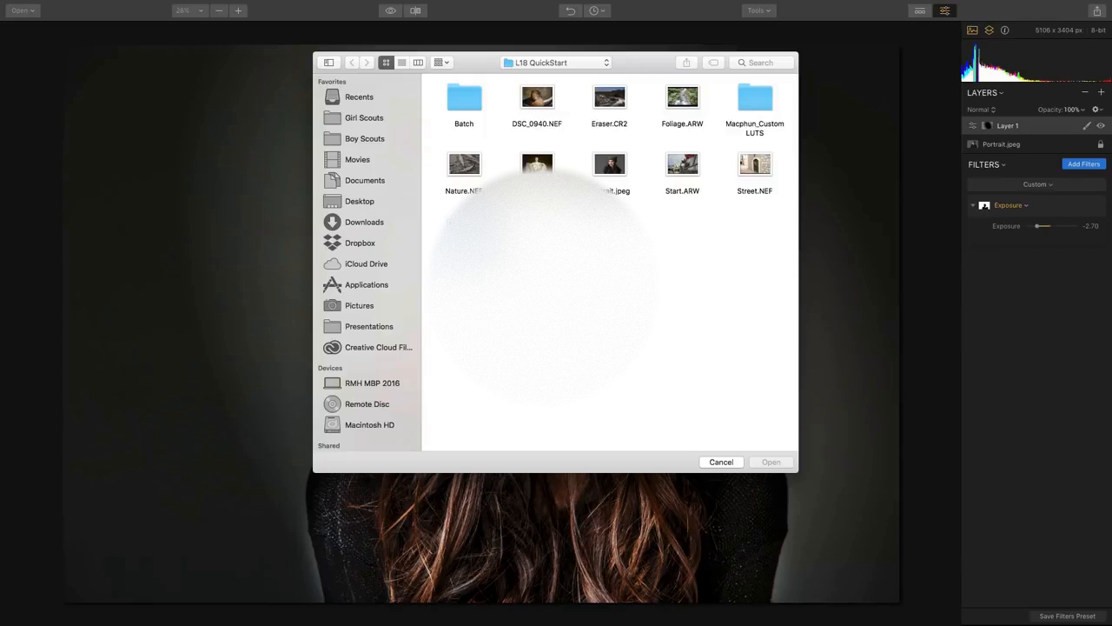
{"action": "left_click", "coordinate": [537, 165]}
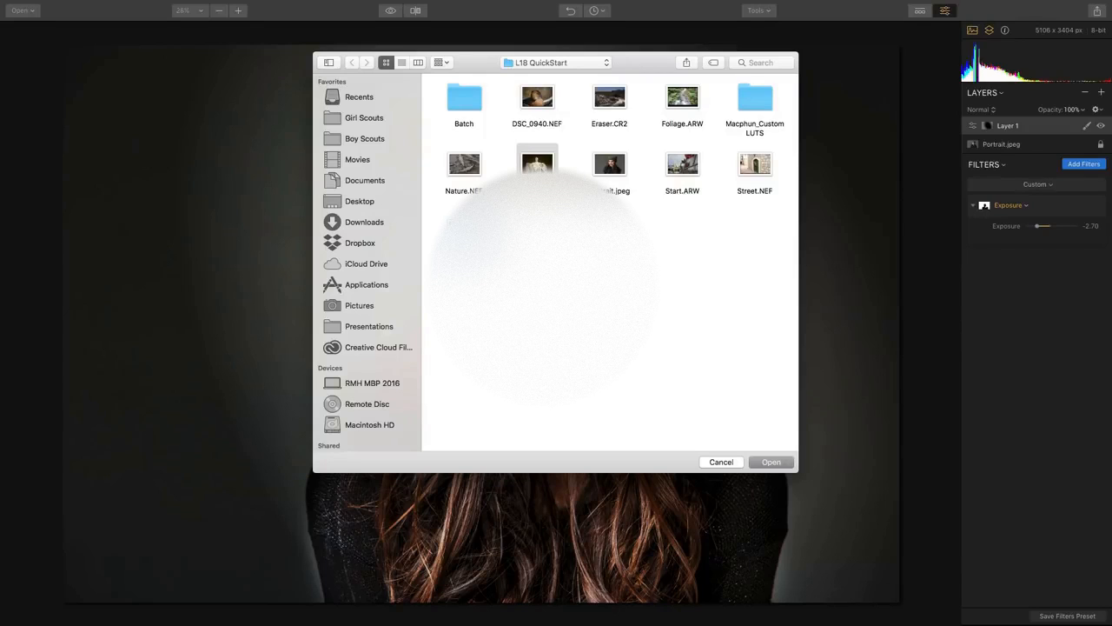
{"action": "double_click", "coordinate": [538, 167]}
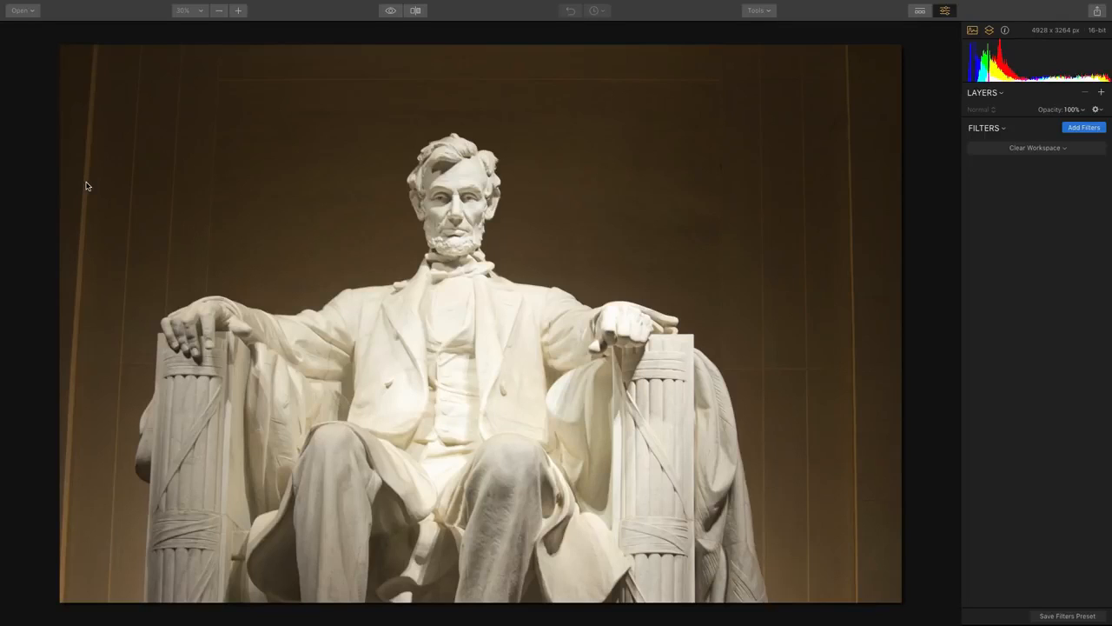
Step: Load the Street - 2018 filter workspace for the statue photo
{"action": "left_click", "coordinate": [1082, 131]}
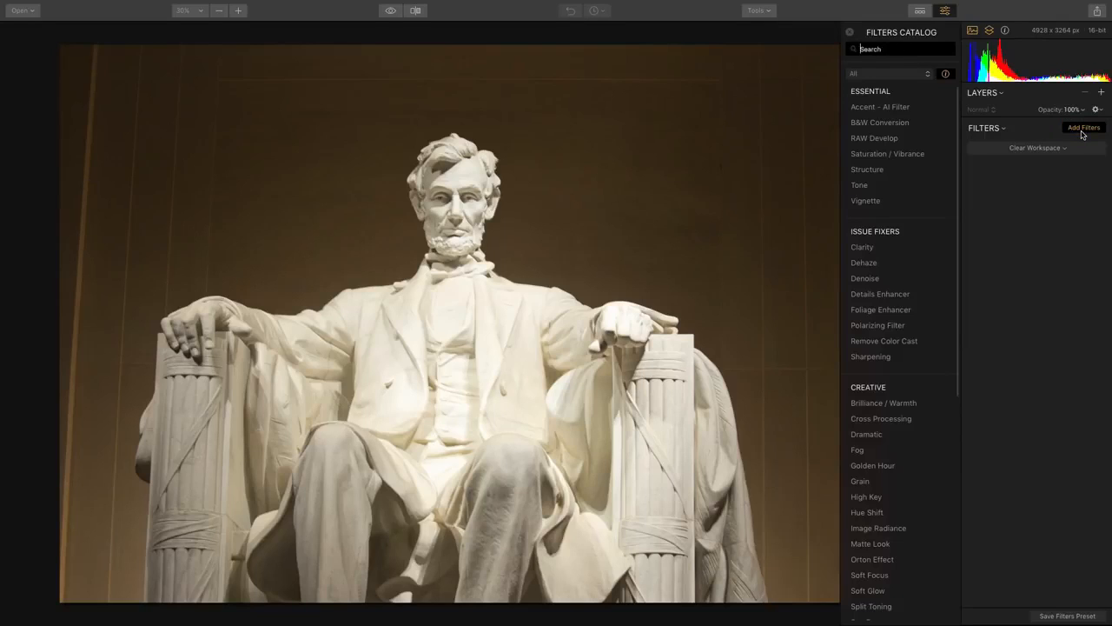
{"action": "left_click", "coordinate": [1067, 149]}
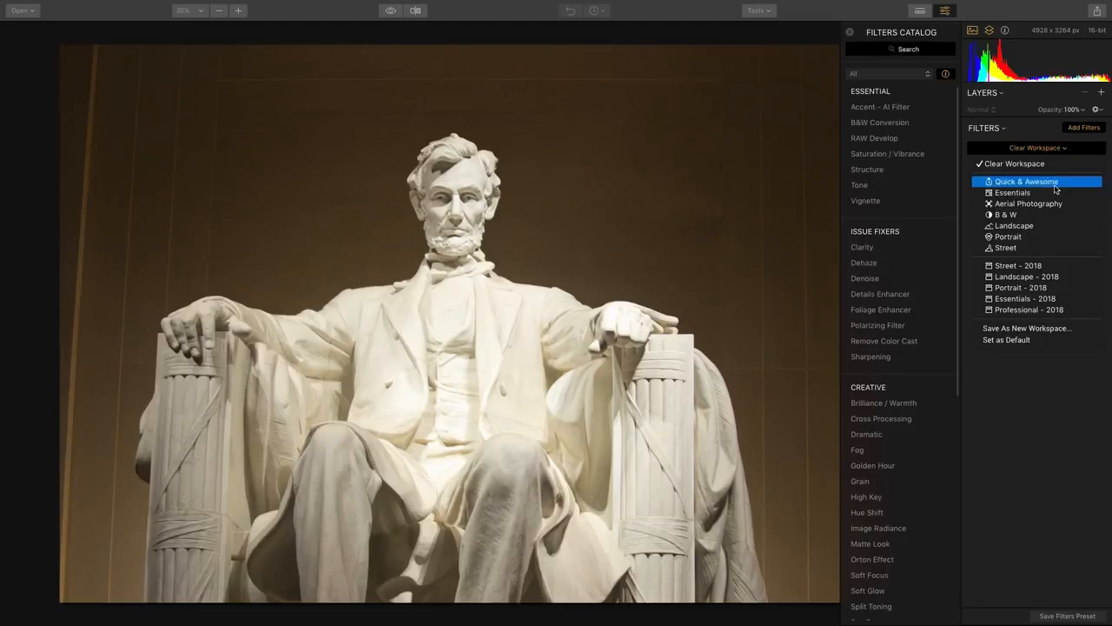
{"action": "left_click", "coordinate": [1051, 266]}
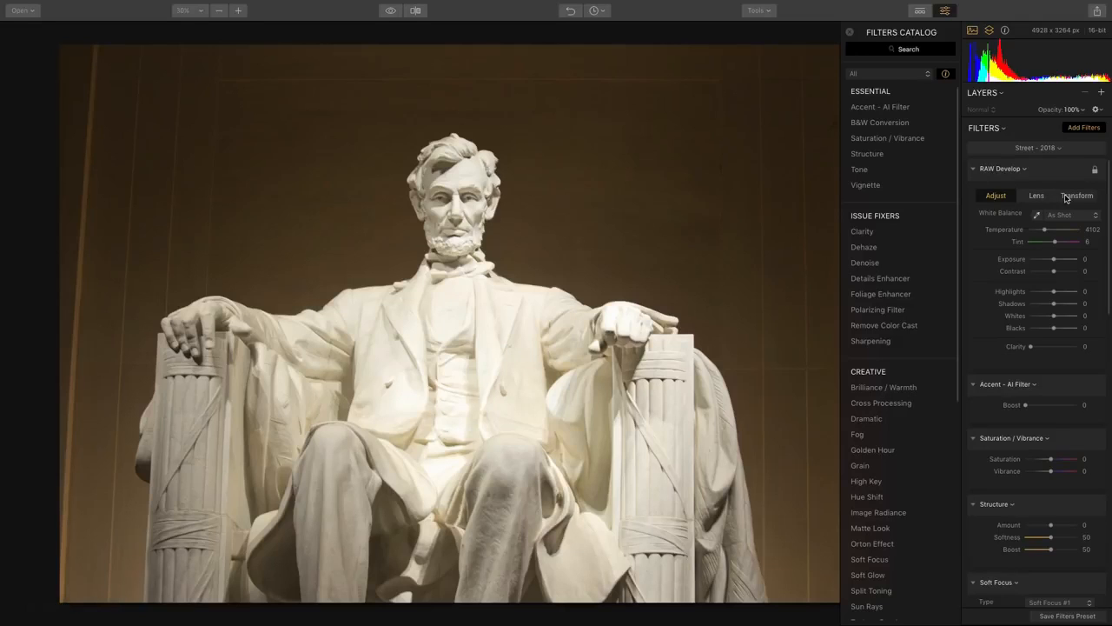
Step: Straighten the statue in RAW Develop with Vertical at -8 and a small Horizontal correction, and set the lens Distortion to 4
{"action": "left_click", "coordinate": [1065, 197]}
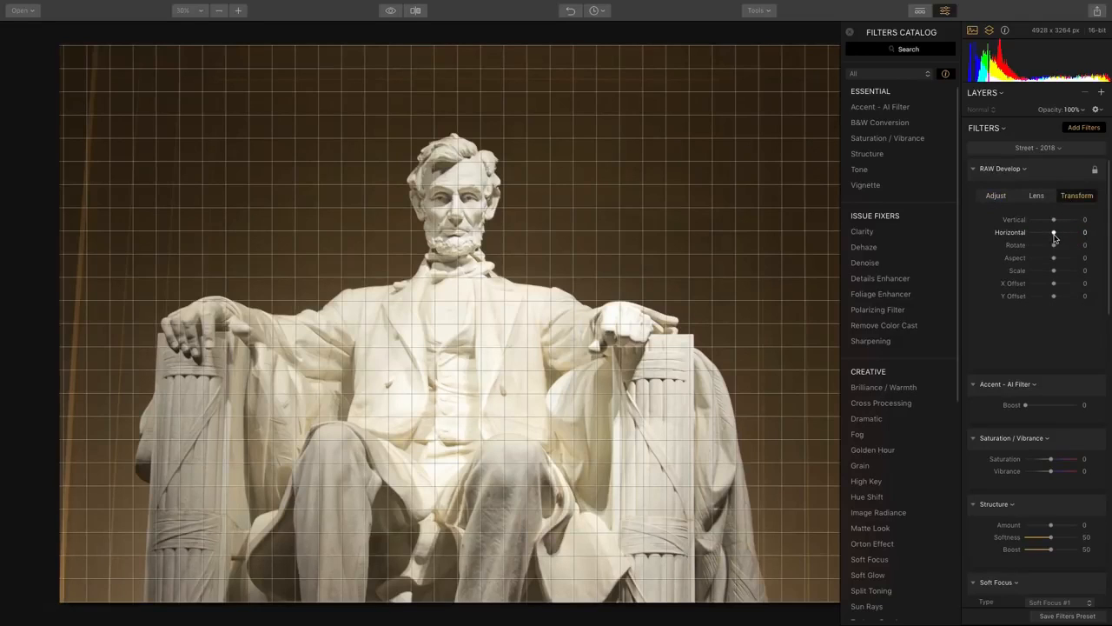
{"action": "left_click_drag", "start_coordinate": [1054, 232], "coordinate": [1051, 222]}
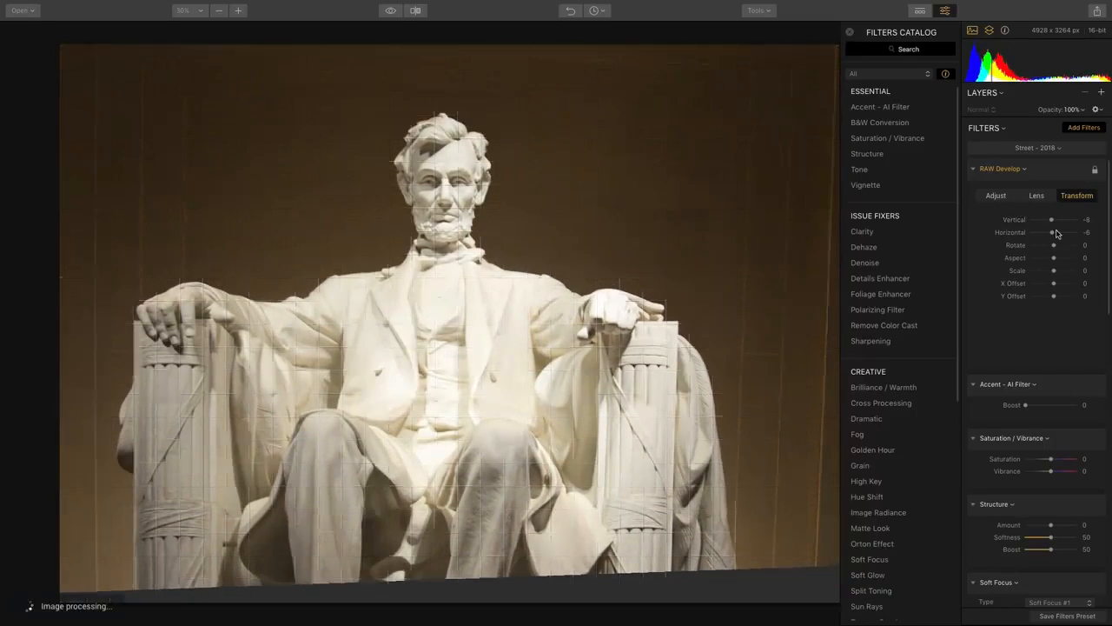
{"action": "left_click", "coordinate": [1036, 198]}
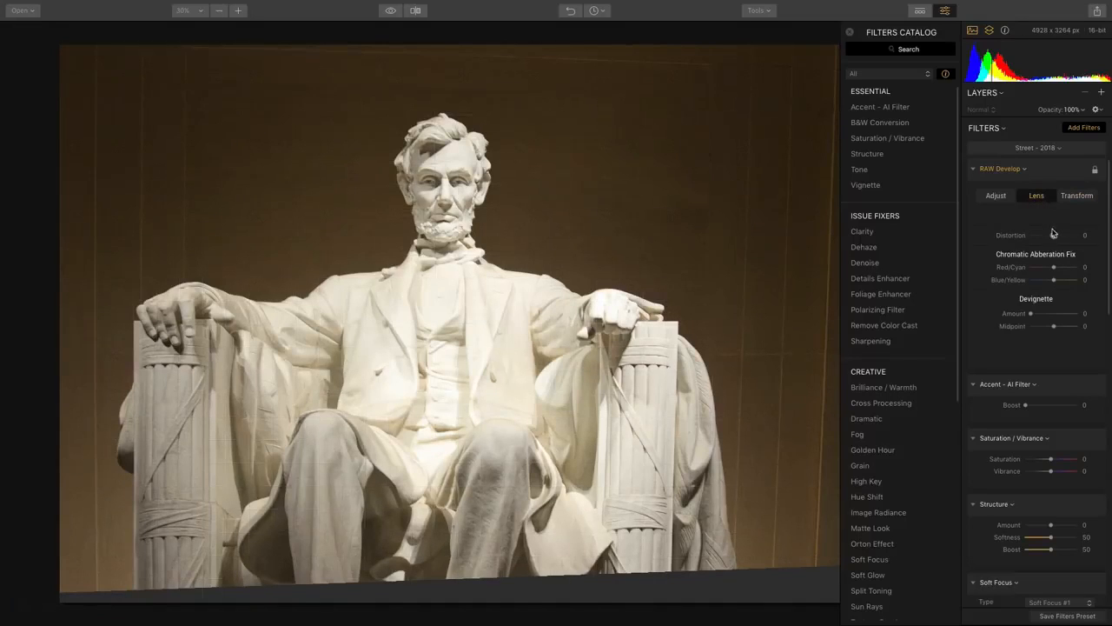
{"action": "left_click_drag", "start_coordinate": [1054, 234], "coordinate": [1055, 240]}
{"action": "mouse_move", "coordinate": [1053, 239]}
{"action": "left_mouse_down"}
{"action": "mouse_move", "coordinate": [1067, 239]}
{"action": "mouse_move", "coordinate": [1052, 240]}
{"action": "left_mouse_up"}
{"action": "left_click", "coordinate": [1071, 198]}
{"action": "left_click", "coordinate": [1036, 195]}
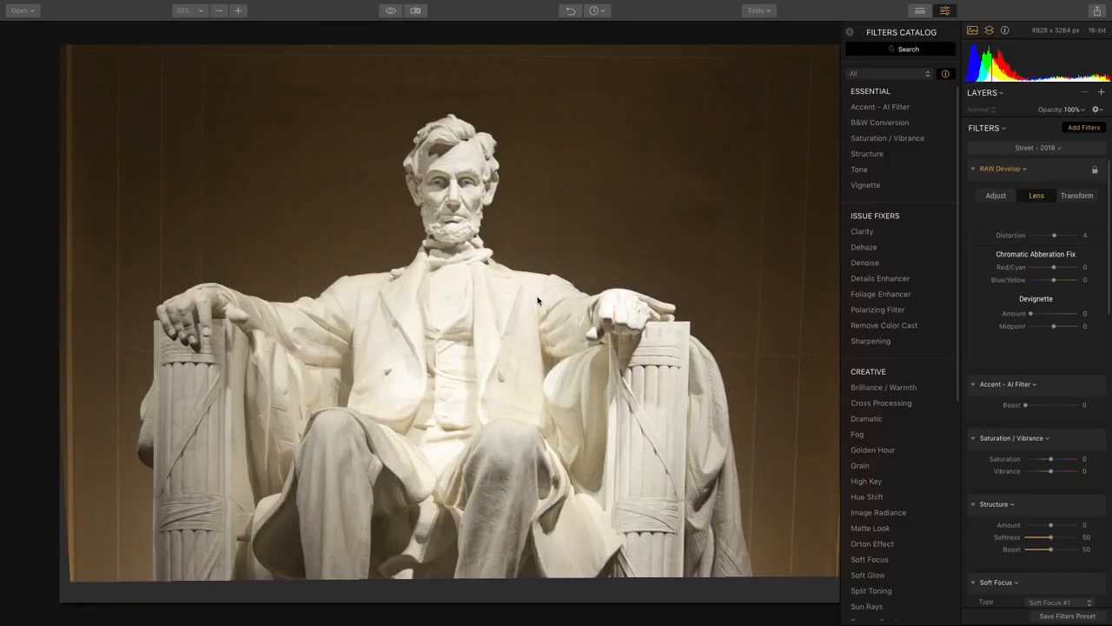
Step: Crop the photo at a 7:5 aspect to about 3858 x 2756 px around the statue, excluding the empty border left by the perspective correction
{"action": "left_click", "coordinate": [761, 12]}
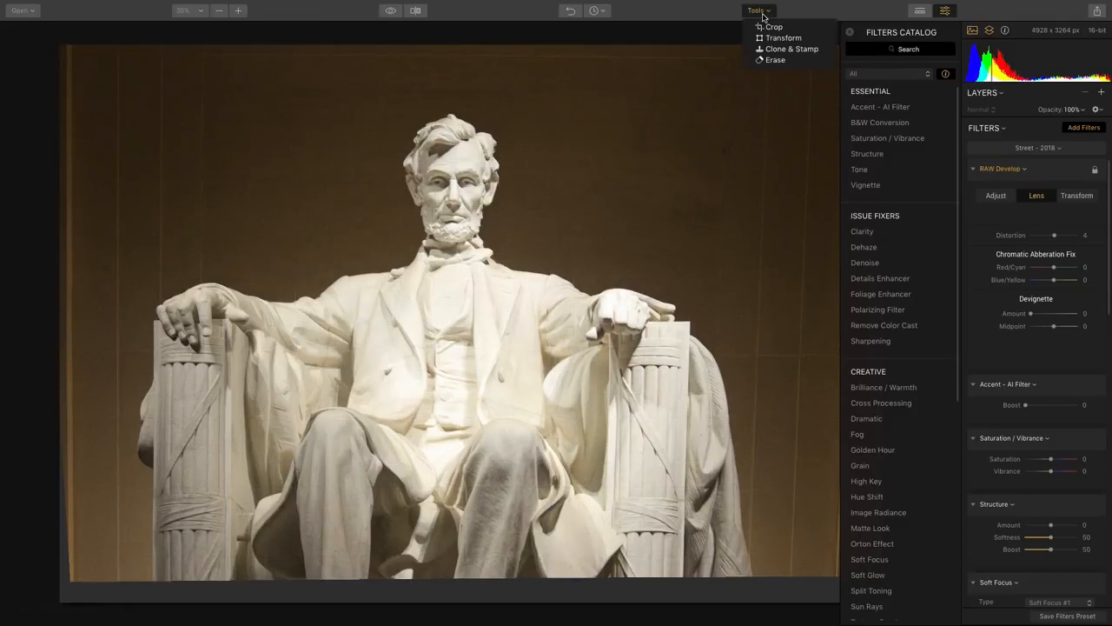
{"action": "left_click", "coordinate": [766, 26]}
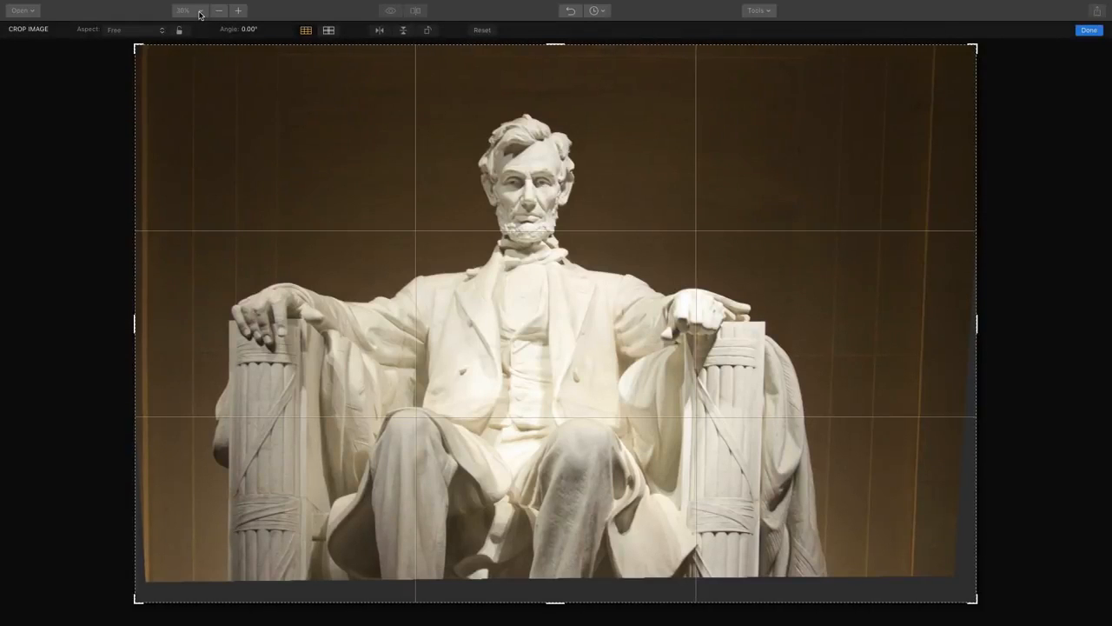
{"action": "left_click", "coordinate": [139, 31]}
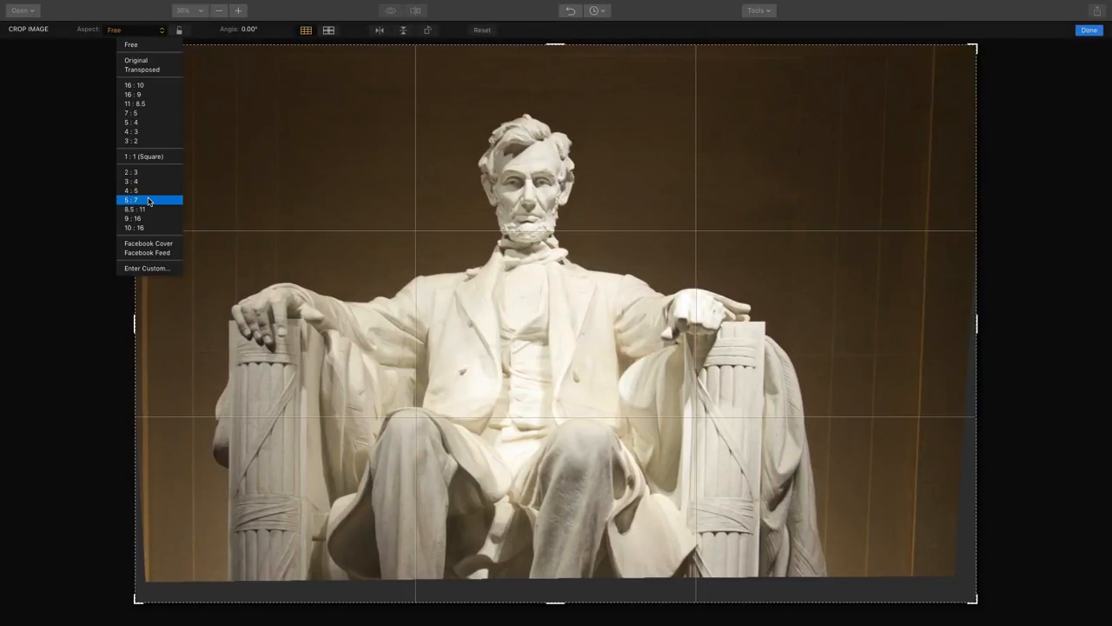
{"action": "left_click", "coordinate": [139, 114]}
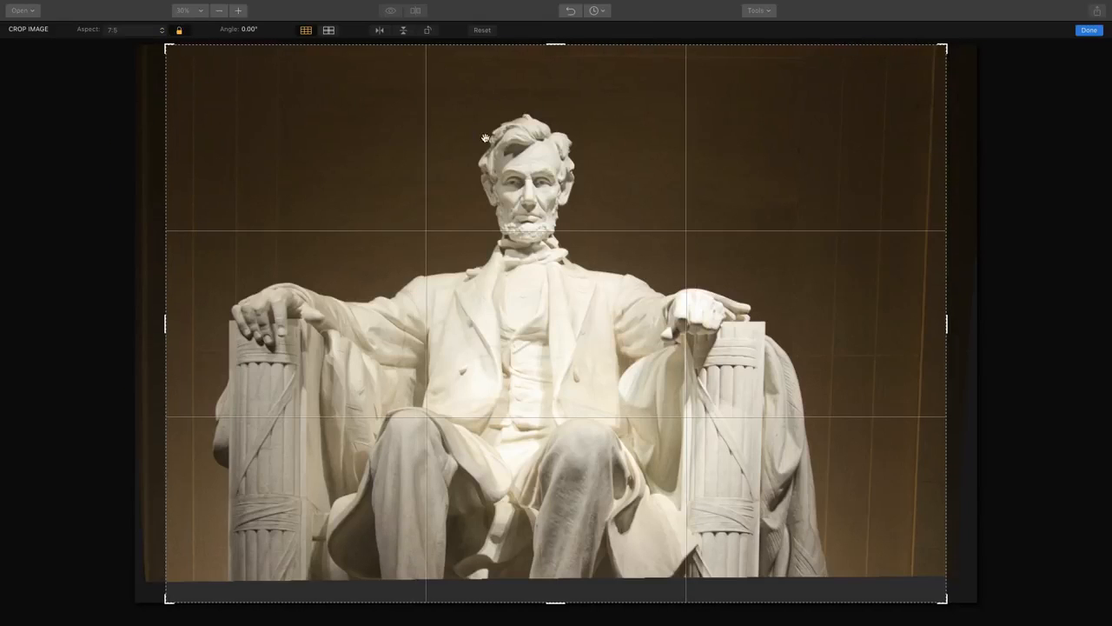
{"action": "left_click_drag", "start_coordinate": [942, 45], "coordinate": [912, 71]}
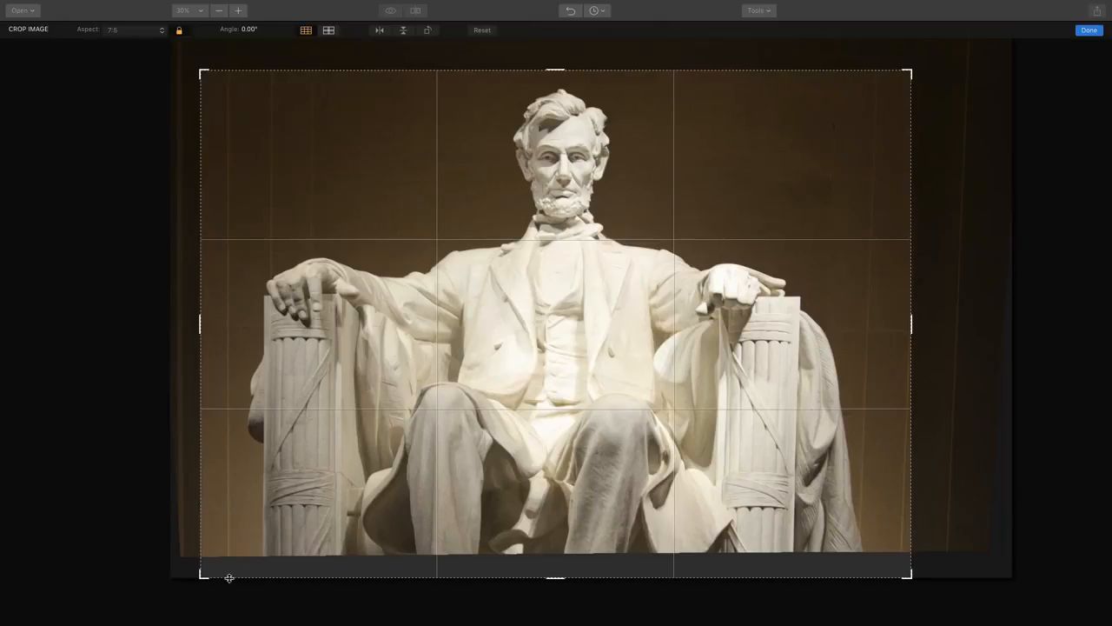
{"action": "left_click_drag", "start_coordinate": [201, 574], "coordinate": [226, 559]}
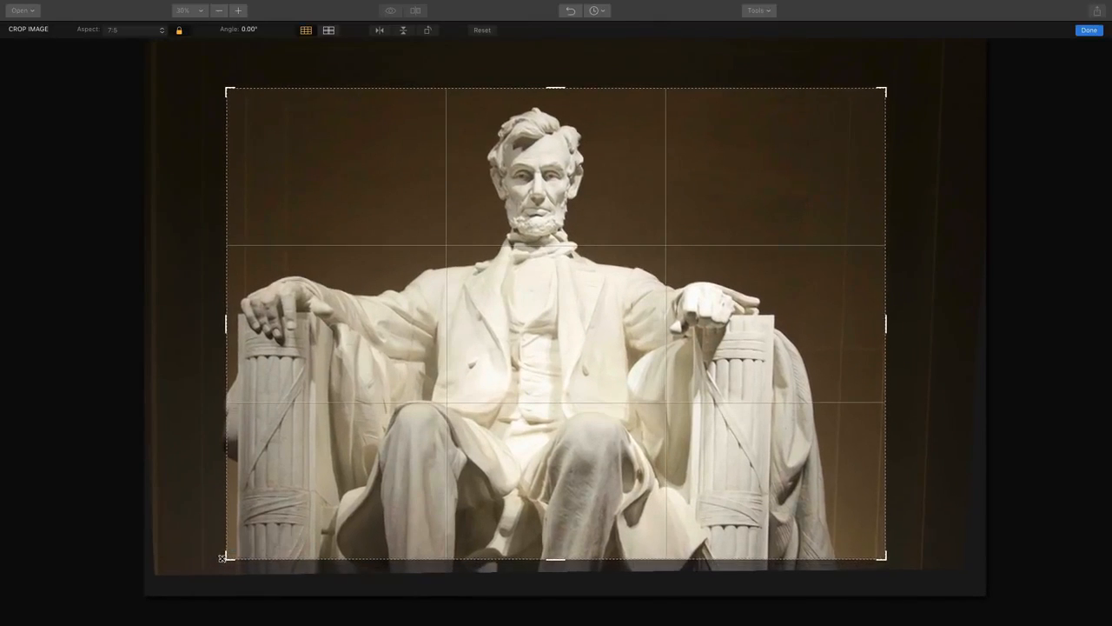
{"action": "left_click_drag", "start_coordinate": [352, 482], "coordinate": [374, 479]}
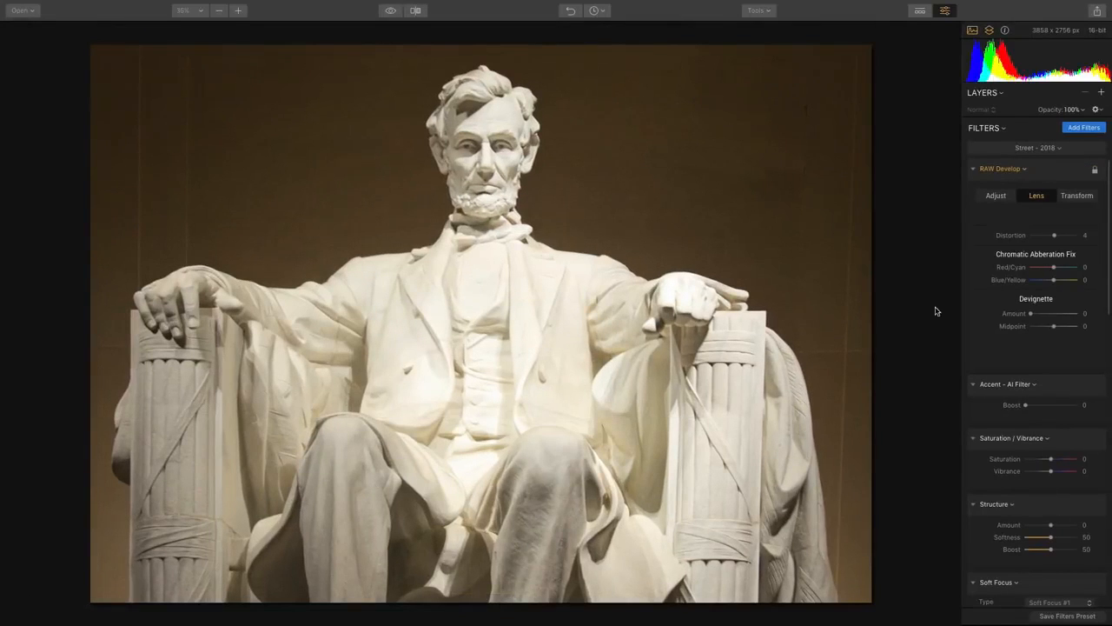
Step: Set RAW Develop Highlights to -100, Shadows to about 35 and Clarity to 30, and the Accent - AI Filter Boost to 12
{"action": "left_click", "coordinate": [996, 199]}
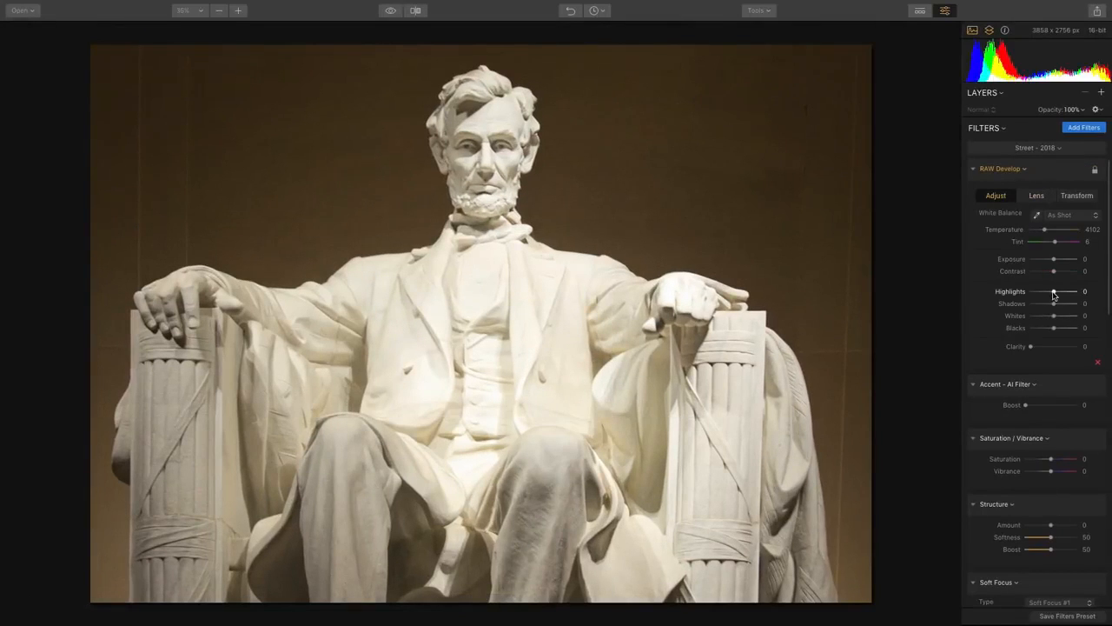
{"action": "mouse_move", "coordinate": [1052, 293]}
{"action": "left_mouse_down"}
{"action": "mouse_move", "coordinate": [1024, 293]}
{"action": "mouse_move", "coordinate": [1061, 304]}
{"action": "left_mouse_up"}
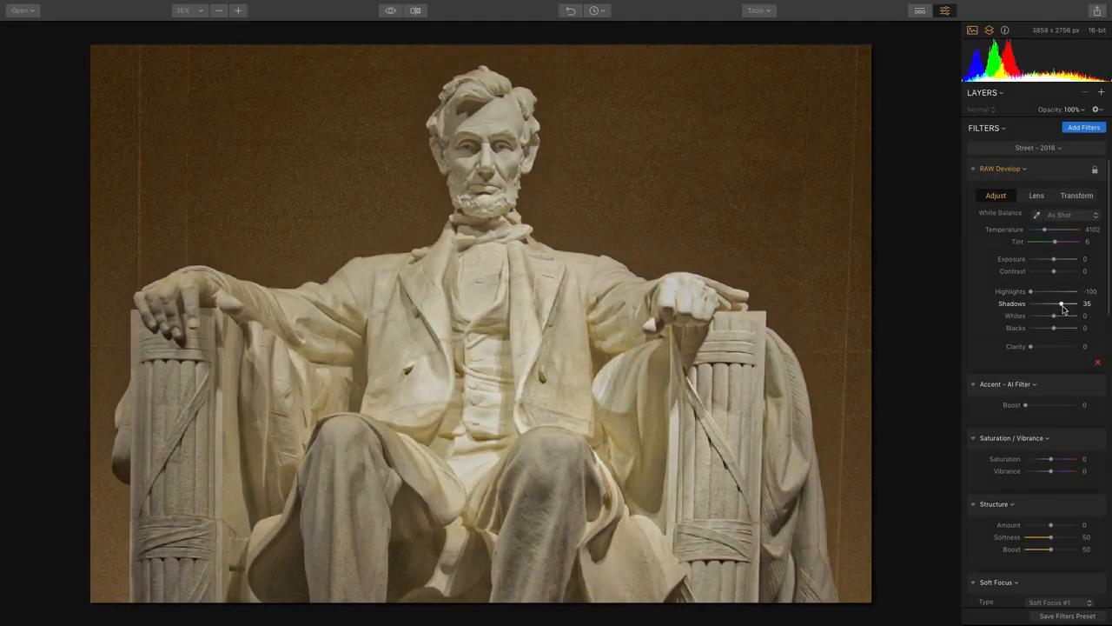
{"action": "left_click", "coordinate": [1047, 345]}
{"action": "left_click_drag", "start_coordinate": [1047, 348], "coordinate": [1043, 347]}
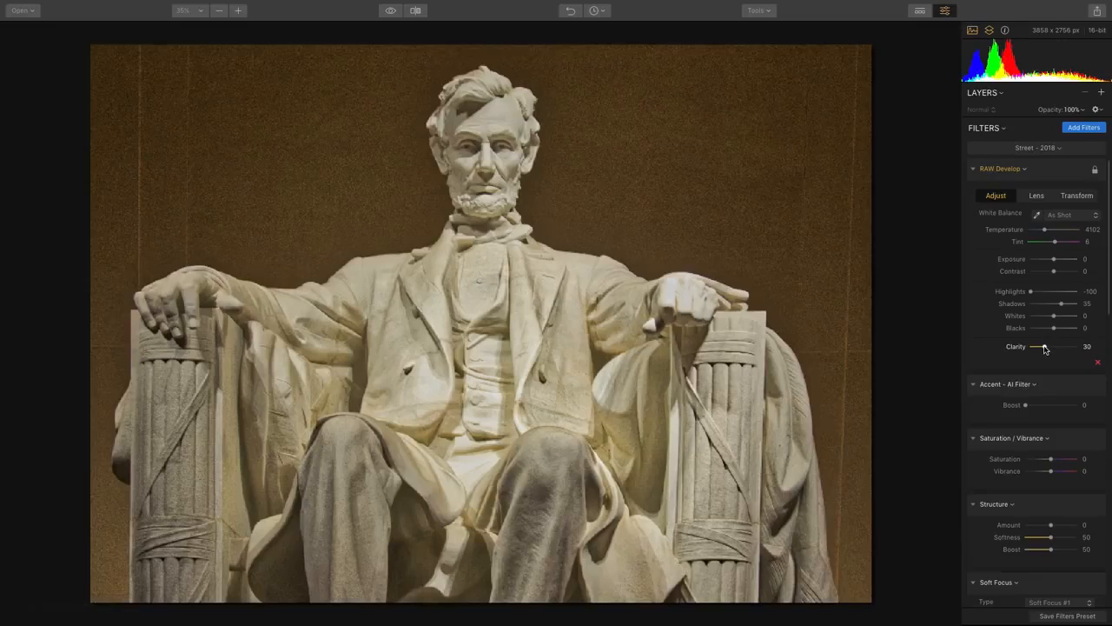
{"action": "left_click_drag", "start_coordinate": [1026, 404], "coordinate": [1033, 408]}
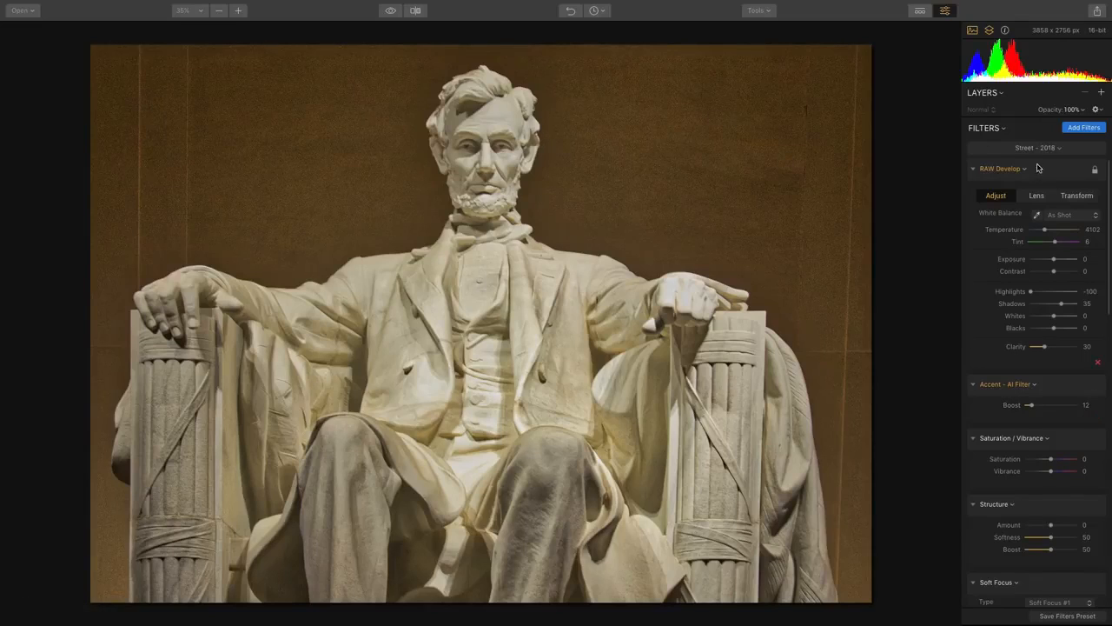
Step: Add a Denoise filter with Luminosity 60 and Color 35
{"action": "scroll", "coordinate": [1042, 244], "scroll_direction": "down", "scroll_amount": 10}
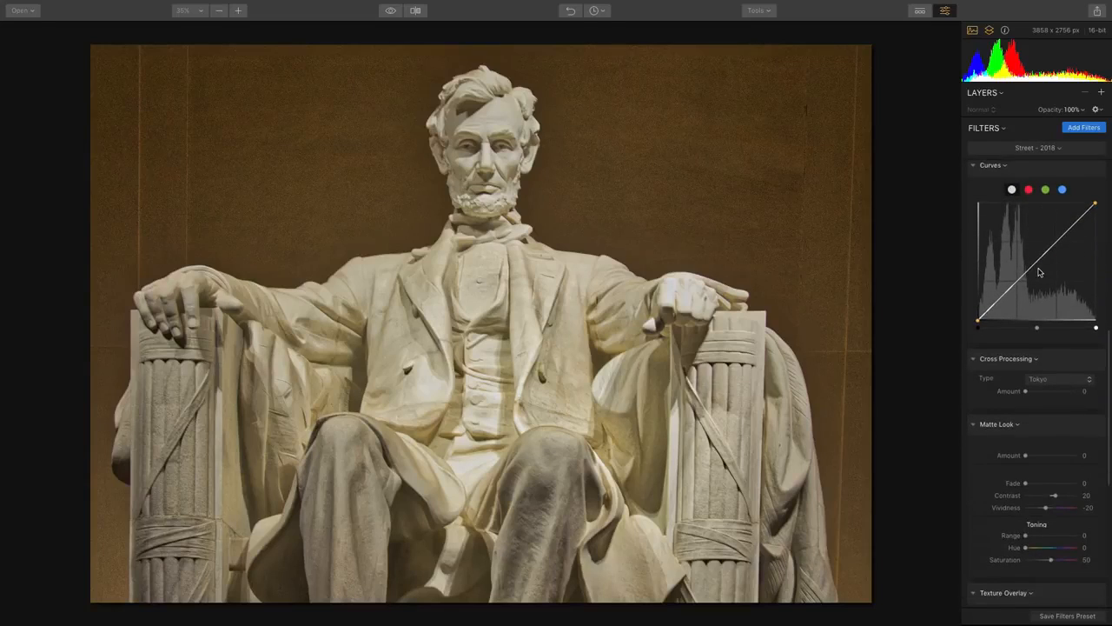
{"action": "scroll", "coordinate": [1038, 273], "scroll_direction": "down", "scroll_amount": 5}
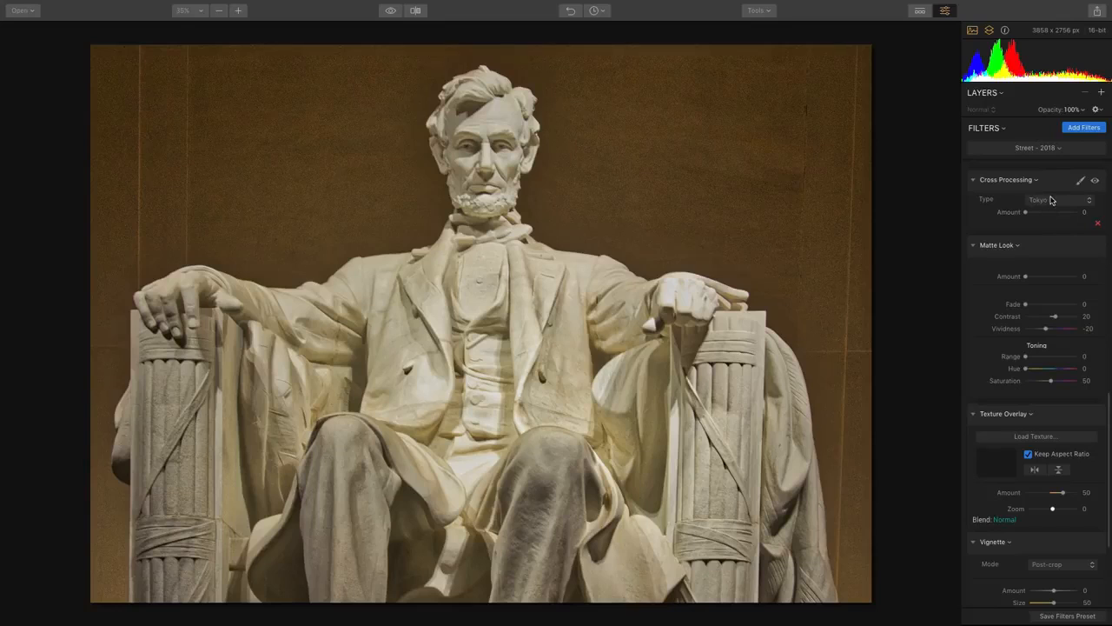
{"action": "left_click", "coordinate": [1075, 129]}
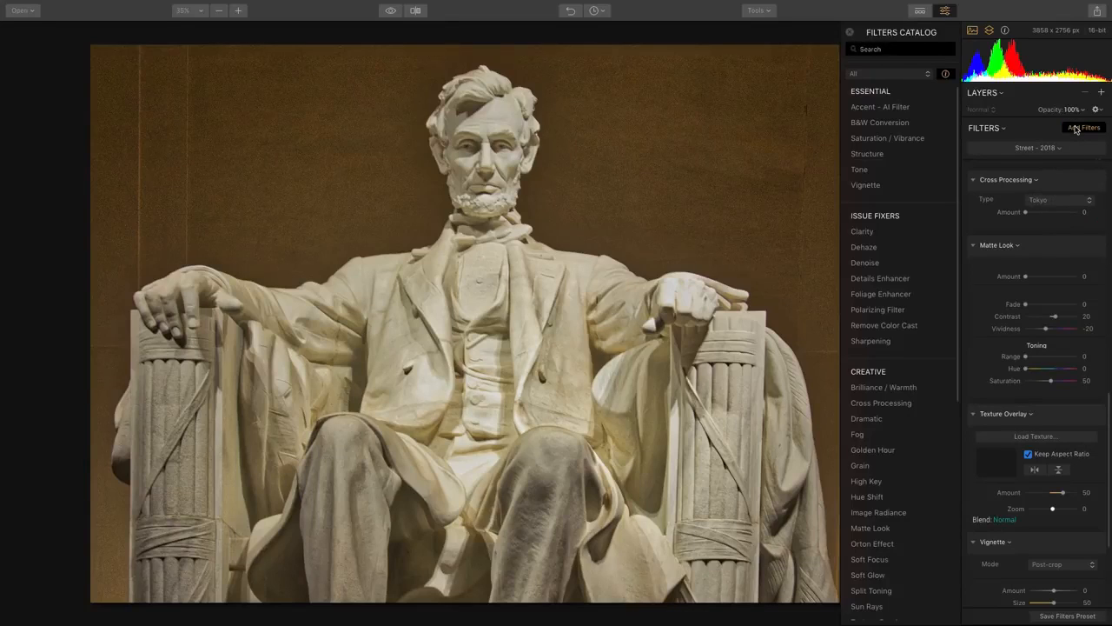
{"action": "left_click", "coordinate": [882, 265]}
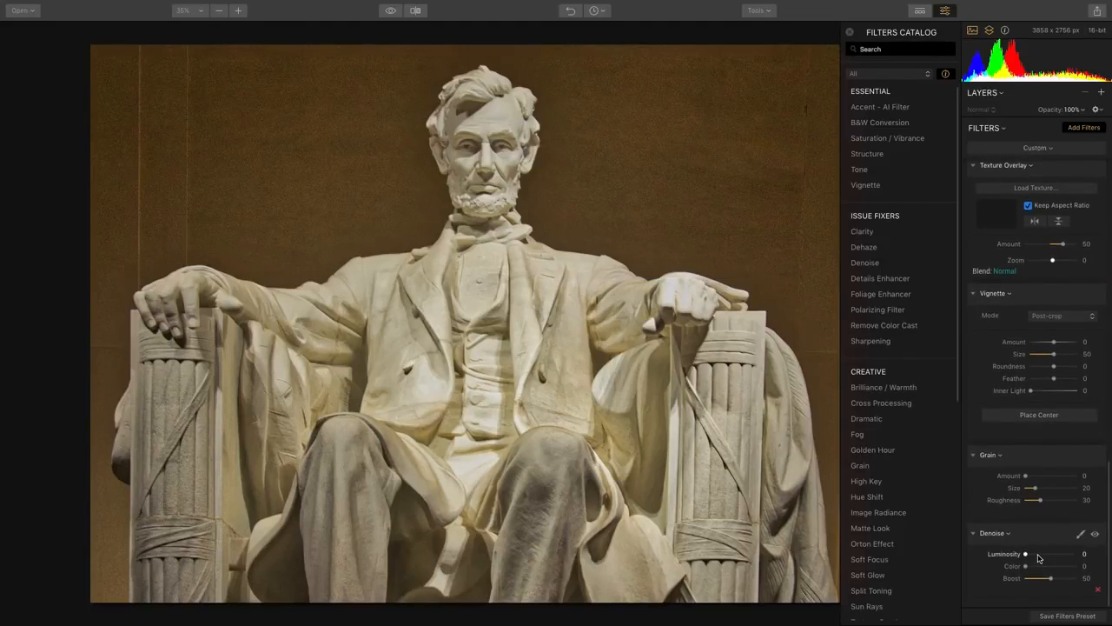
{"action": "mouse_move", "coordinate": [1037, 557]}
{"action": "left_mouse_down"}
{"action": "mouse_move", "coordinate": [1056, 557]}
{"action": "mouse_move", "coordinate": [1043, 567]}
{"action": "left_mouse_up"}
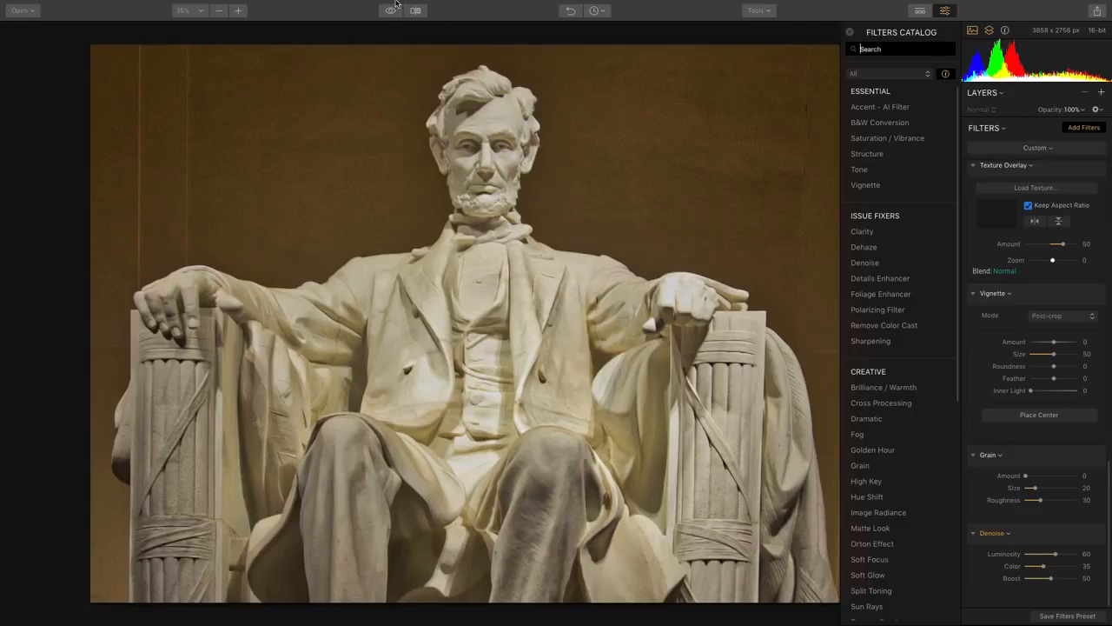
Step: Inspect the statue at 100% and raise Denoise Luminosity to 71 and Boost to 71
{"action": "left_click", "coordinate": [268, 25]}
{"action": "left_click", "coordinate": [268, 26]}
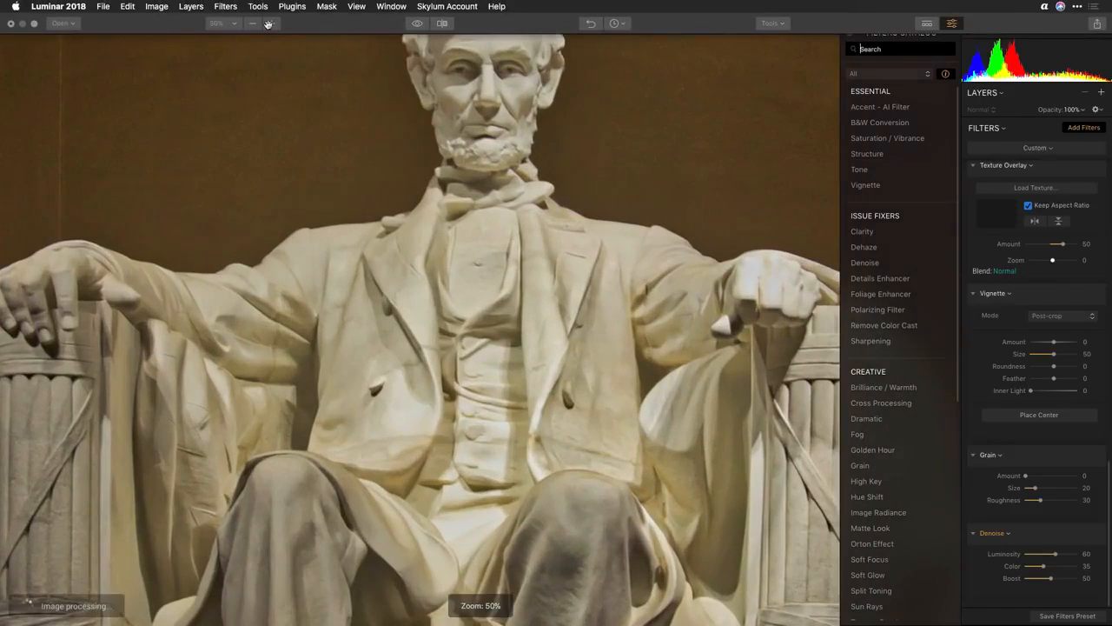
{"action": "left_click", "coordinate": [269, 25]}
{"action": "left_click", "coordinate": [268, 24]}
{"action": "left_click_drag", "start_coordinate": [269, 60], "coordinate": [337, 285]}
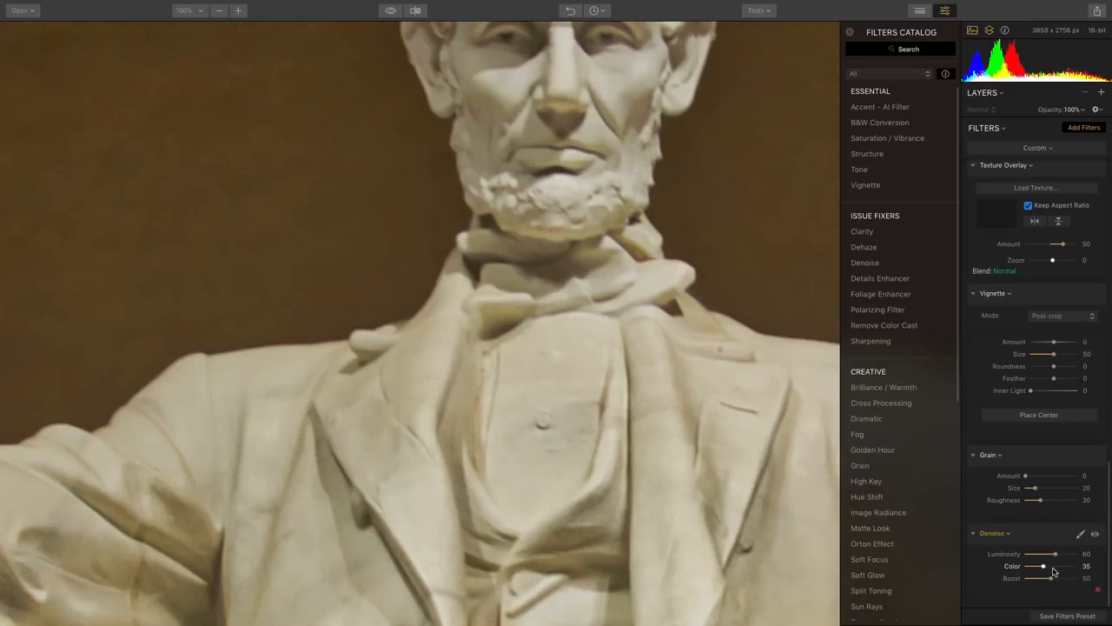
{"action": "left_click_drag", "start_coordinate": [1055, 553], "coordinate": [1062, 579]}
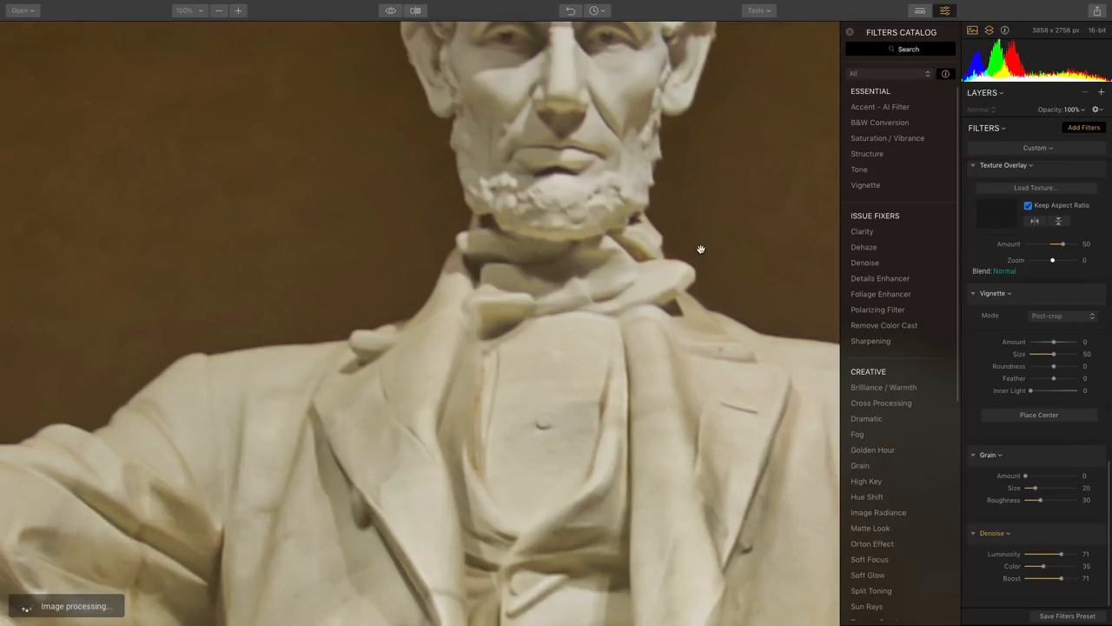
Step: Search the filters catalog for "sha" and add the Details Enhancer filter
{"action": "left_click", "coordinate": [909, 51]}
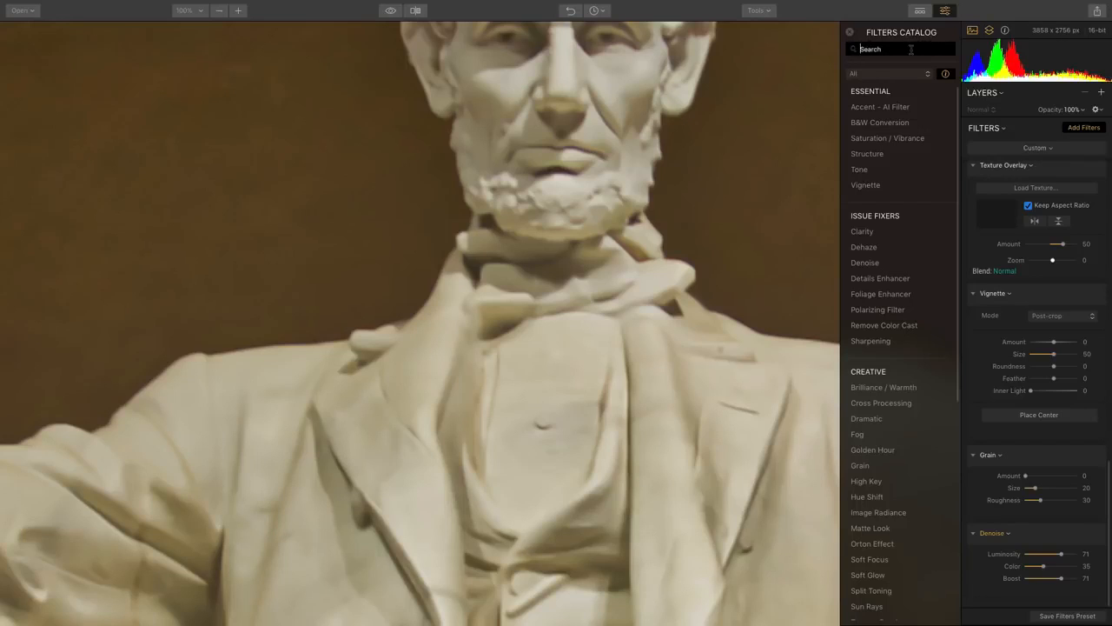
{"action": "type", "text": "sha"}
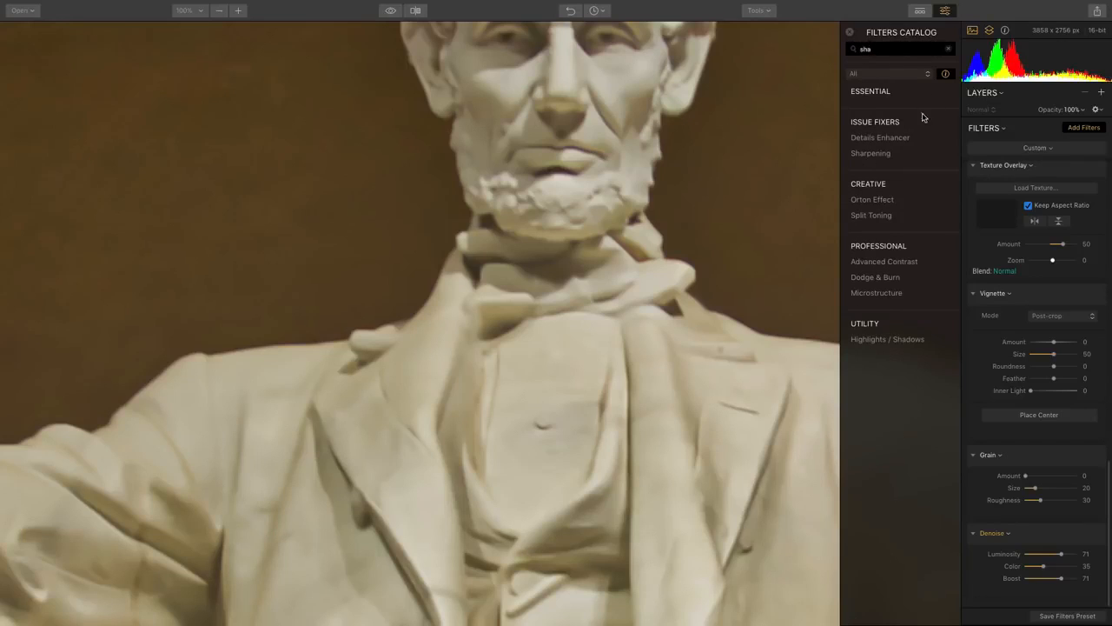
{"action": "left_click", "coordinate": [908, 142]}
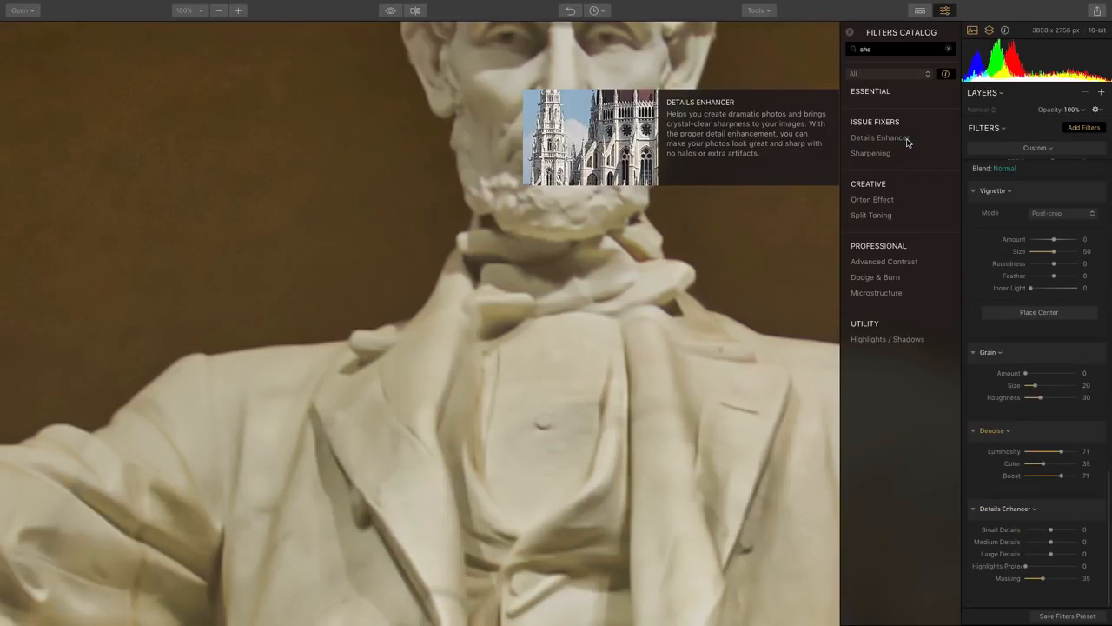
Step: View the whole photo at 25% and set Details Enhancer Small Details to 61, Medium Details to 53 and Highlights Protection to 50
{"action": "left_click", "coordinate": [219, 10]}
{"action": "left_click", "coordinate": [219, 11]}
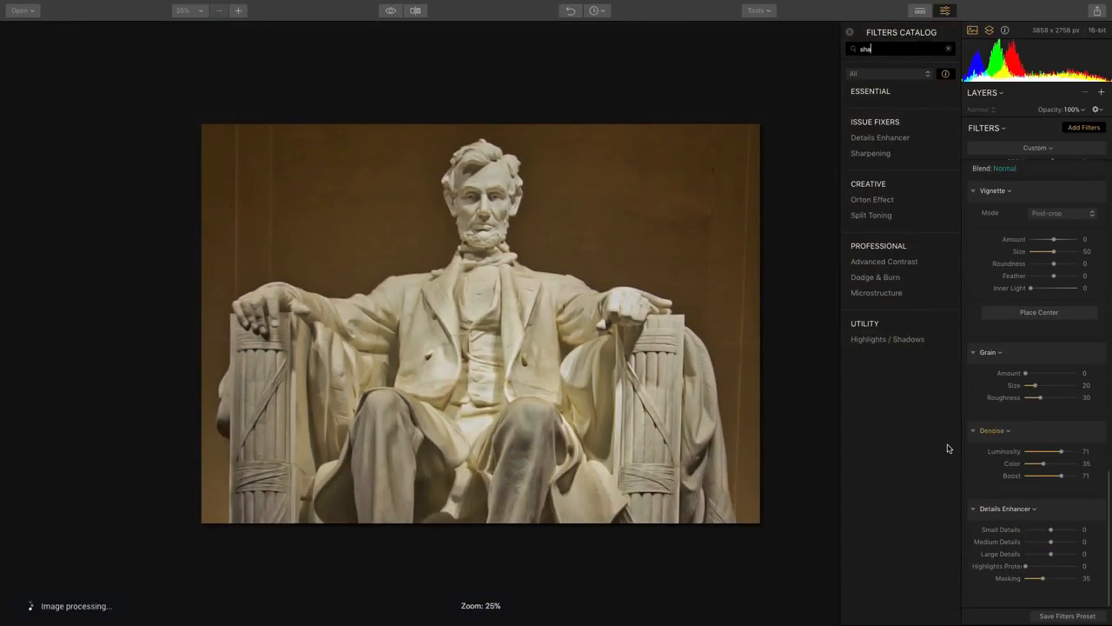
{"action": "left_click_drag", "start_coordinate": [1050, 529], "coordinate": [1068, 532]}
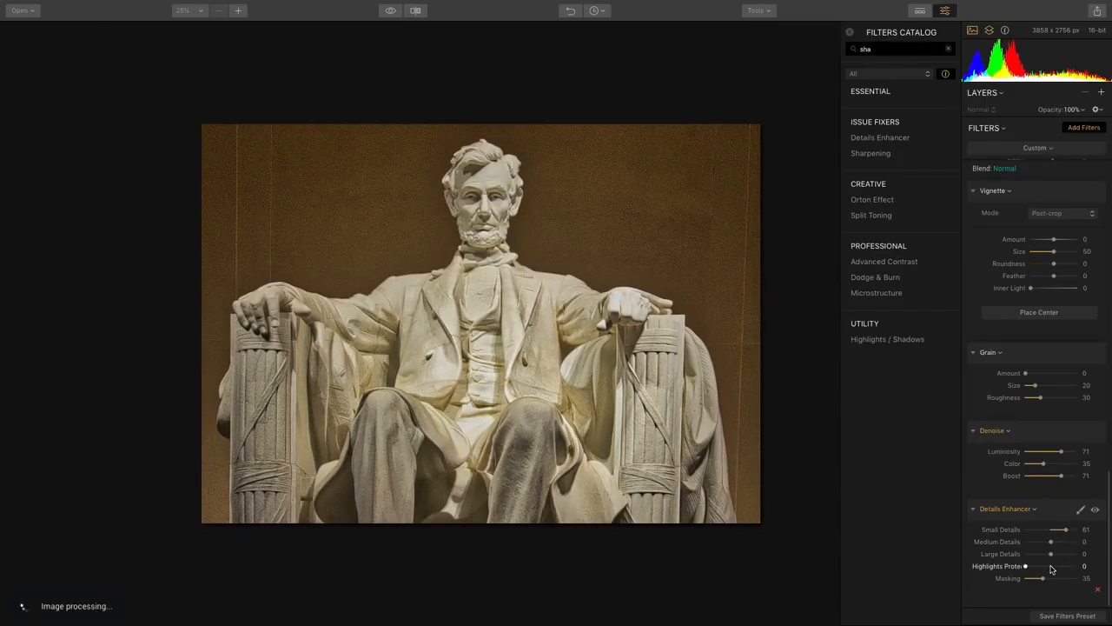
{"action": "left_click", "coordinate": [1050, 566]}
{"action": "left_click", "coordinate": [1064, 543]}
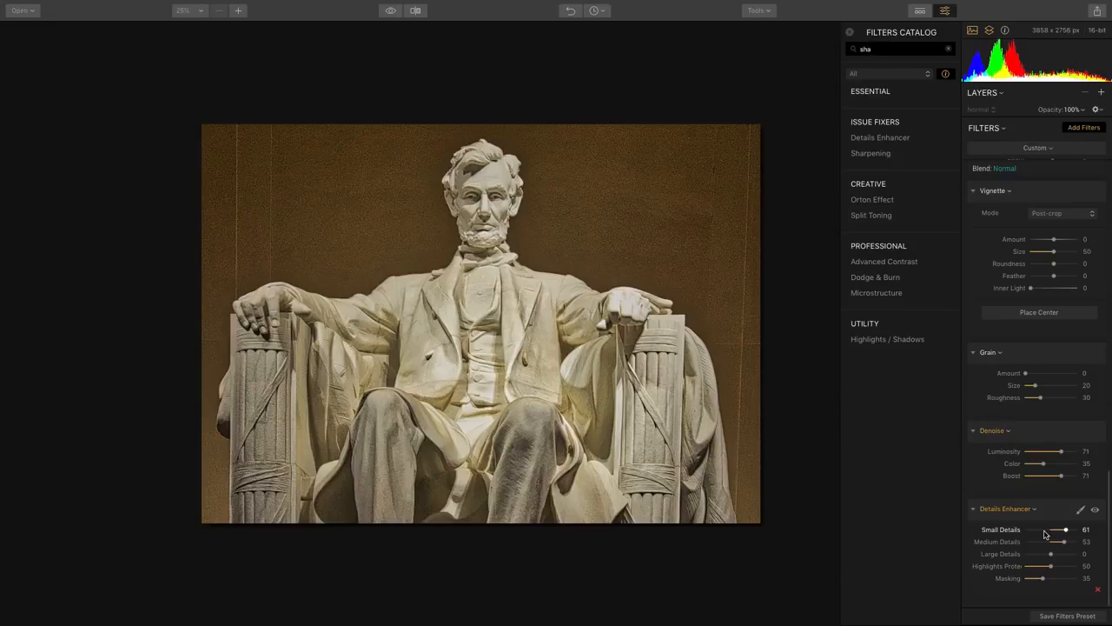
Step: Set the Details Enhancer filter's Small Details to -23 and Large Details to 53
{"action": "left_click_drag", "start_coordinate": [1046, 535], "coordinate": [1045, 530]}
{"action": "left_click", "coordinate": [1065, 554]}
{"action": "scroll", "coordinate": [1091, 253], "scroll_direction": "up", "scroll_amount": 3}
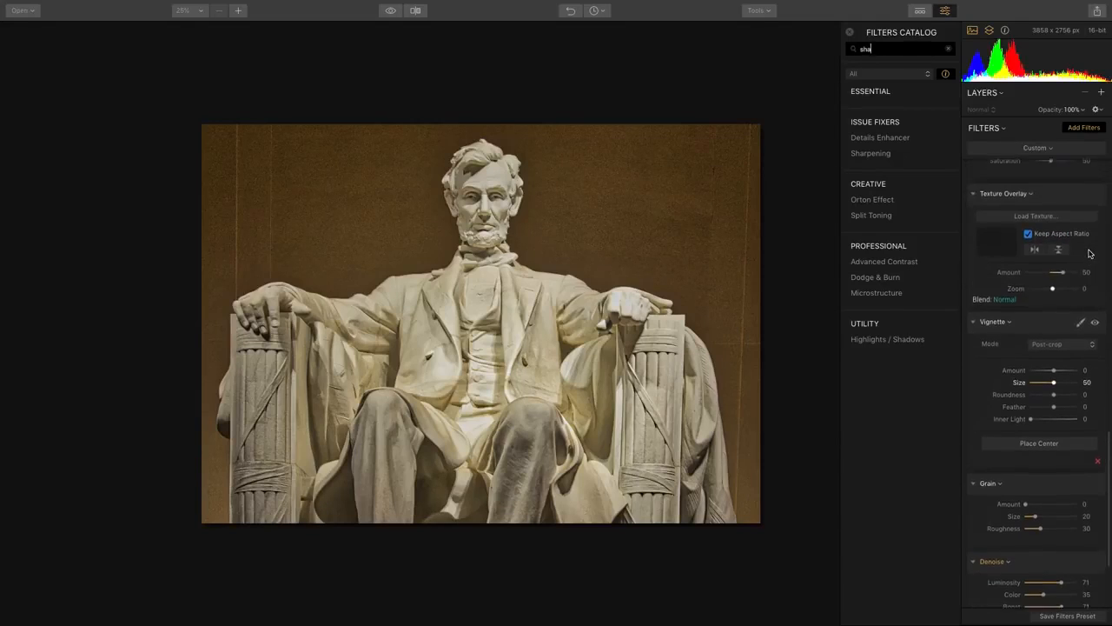
{"action": "scroll", "coordinate": [1091, 253], "scroll_direction": "up", "scroll_amount": 2}
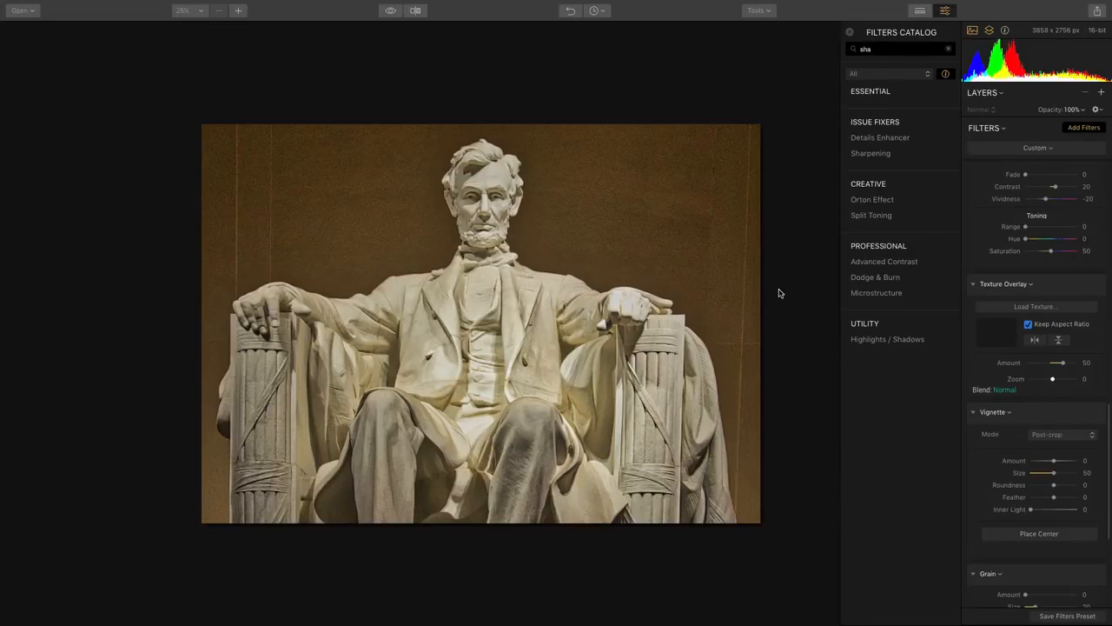
{"action": "scroll", "coordinate": [1065, 497], "scroll_direction": "down", "scroll_amount": 5}
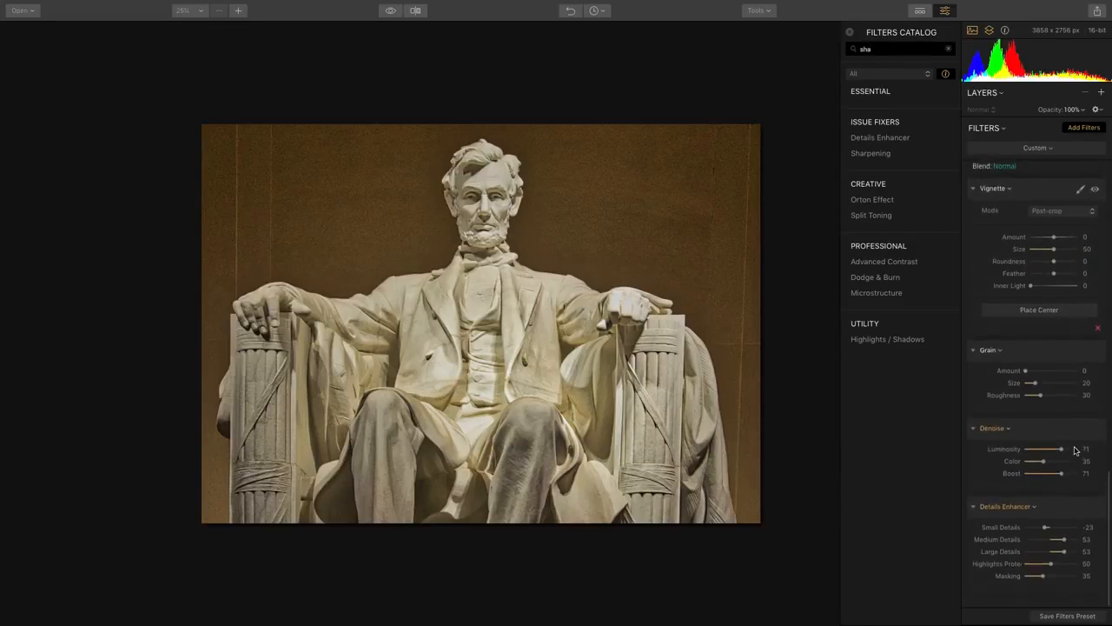
Step: Darken the statue photo's edges by setting the Vignette Amount to -80
{"action": "scroll", "coordinate": [1064, 497], "scroll_direction": "up", "scroll_amount": 2}
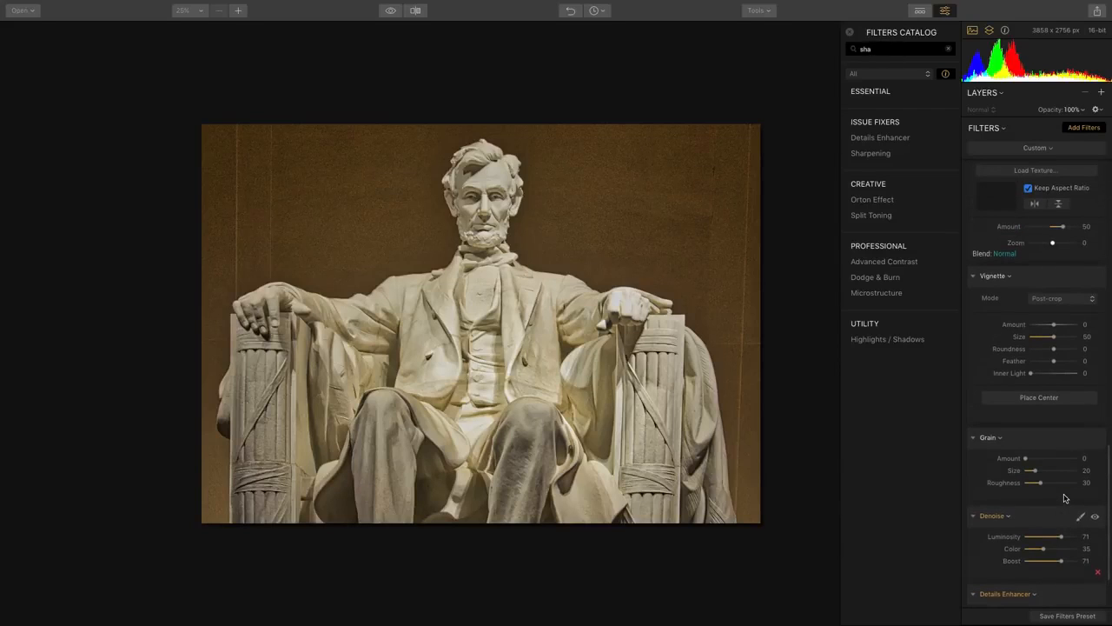
{"action": "left_click", "coordinate": [1040, 326]}
{"action": "left_click_drag", "start_coordinate": [1036, 328], "coordinate": [1034, 329]}
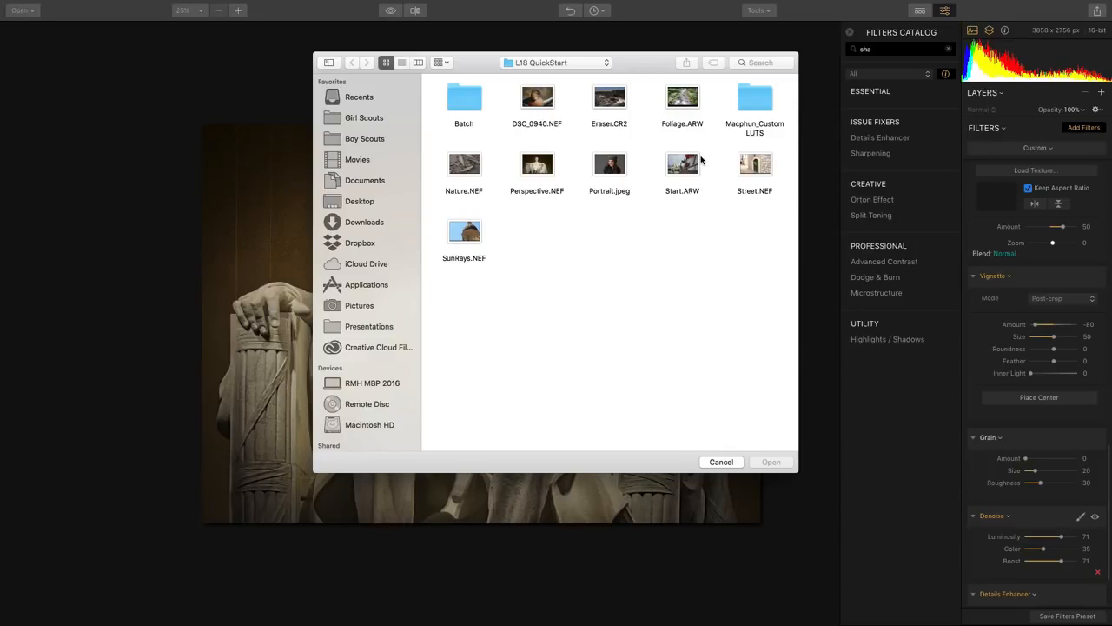
Step: Open the photo Foliage.ARW from the L18 QuickStart folder and load the Landscape - 2018 workspace
{"action": "left_click", "coordinate": [677, 101]}
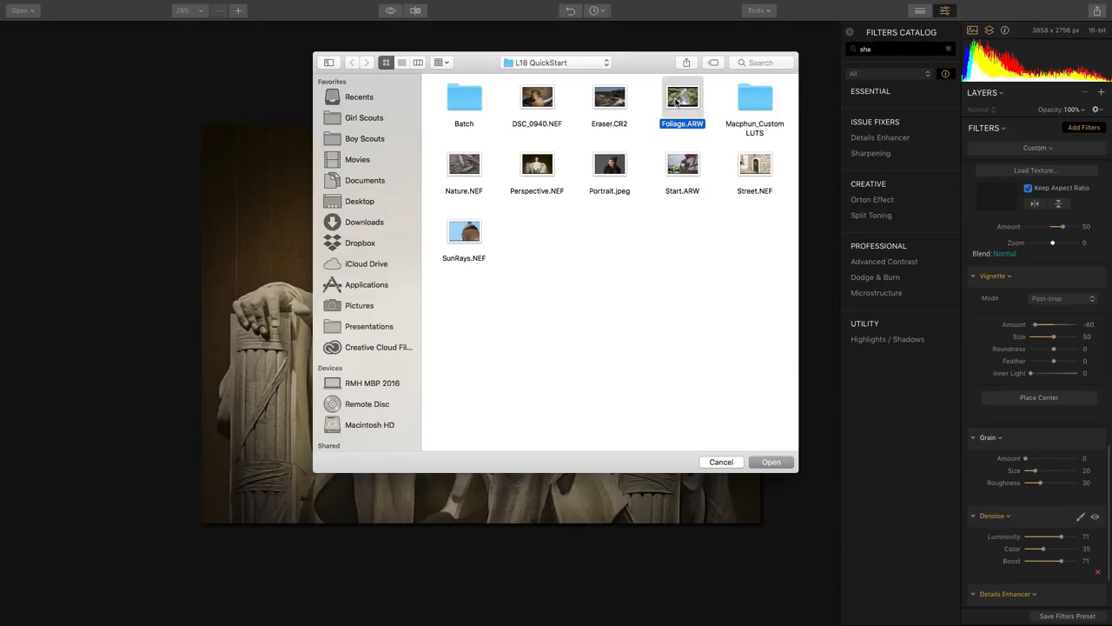
{"action": "double_click", "coordinate": [677, 101]}
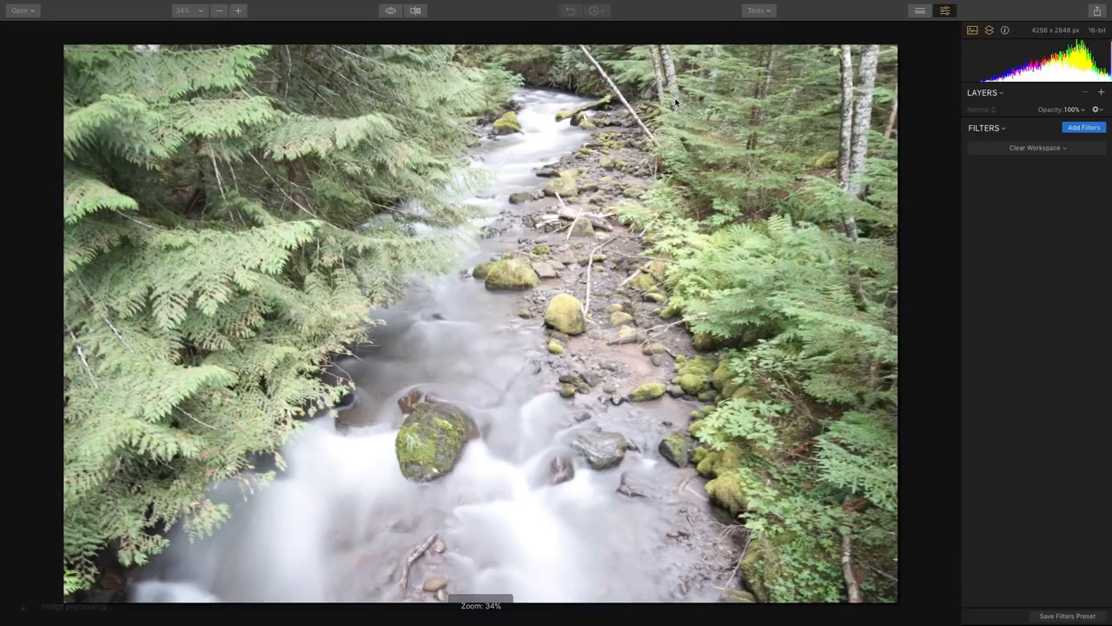
{"action": "left_click", "coordinate": [1049, 149]}
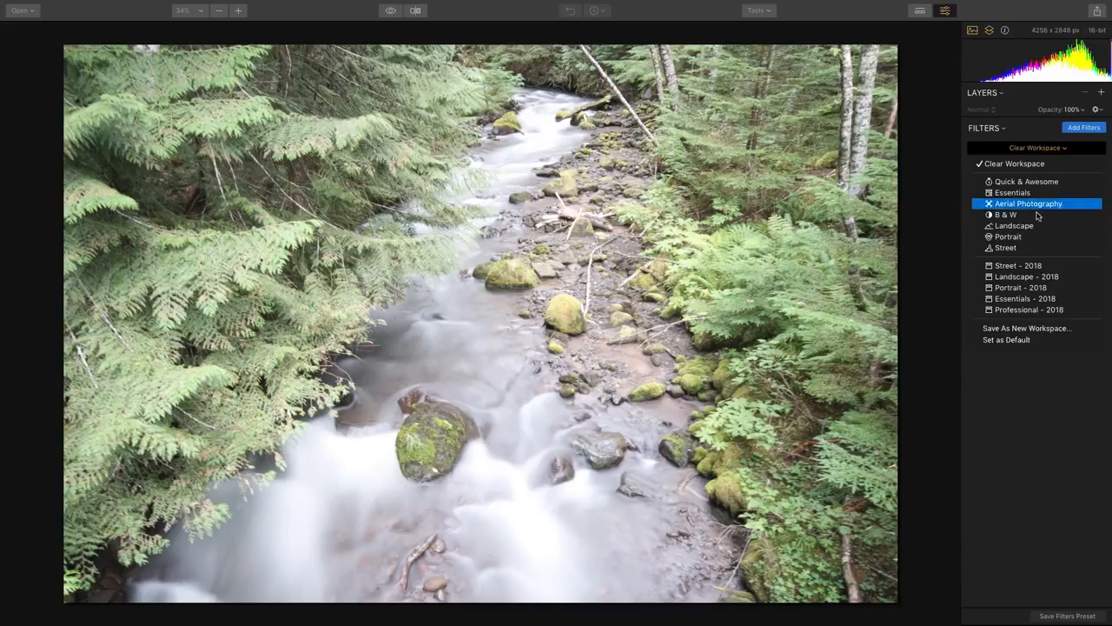
{"action": "left_click", "coordinate": [1034, 277]}
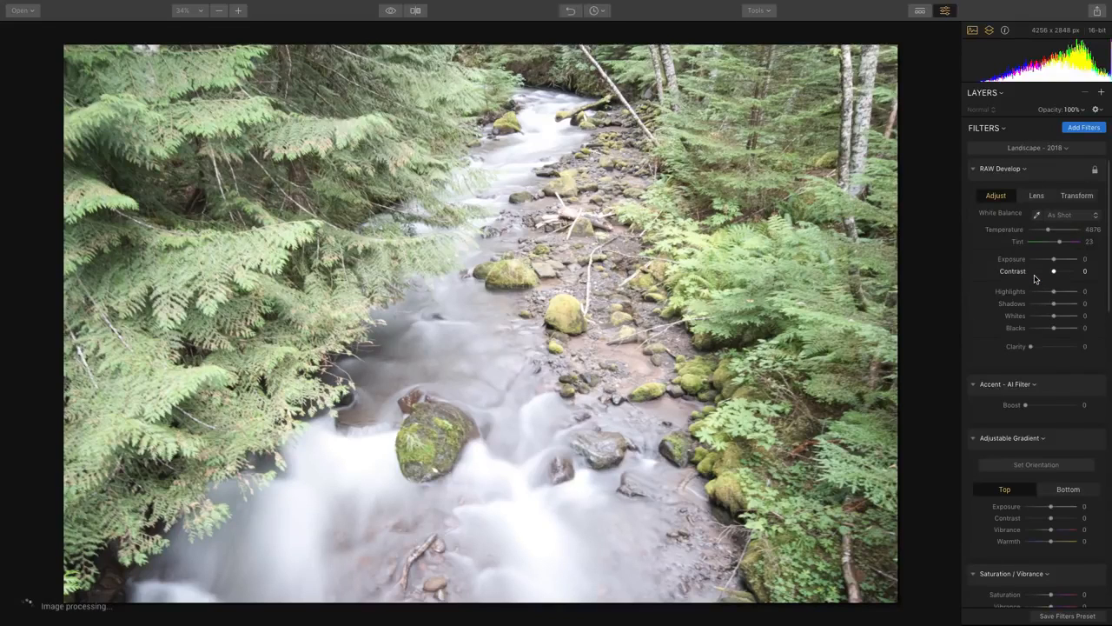
Step: Set the RAW Develop Highlights to -100 and the Accent - AI Filter Boost to 56
{"action": "left_click_drag", "start_coordinate": [1047, 295], "coordinate": [1022, 301]}
{"action": "left_click_drag", "start_coordinate": [1025, 404], "coordinate": [1054, 414]}
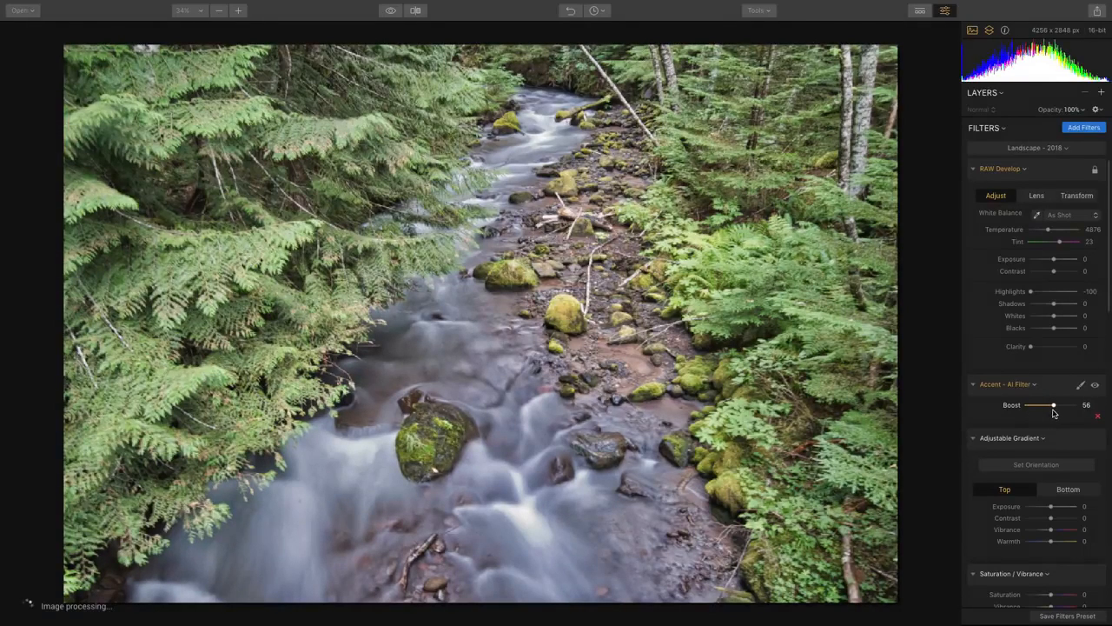
Step: Set the Polarizing Filter Amount to 70 and the Foliage Enhancer to Hue 25 and Amount 18
{"action": "scroll", "coordinate": [1053, 413], "scroll_direction": "down", "scroll_amount": 3}
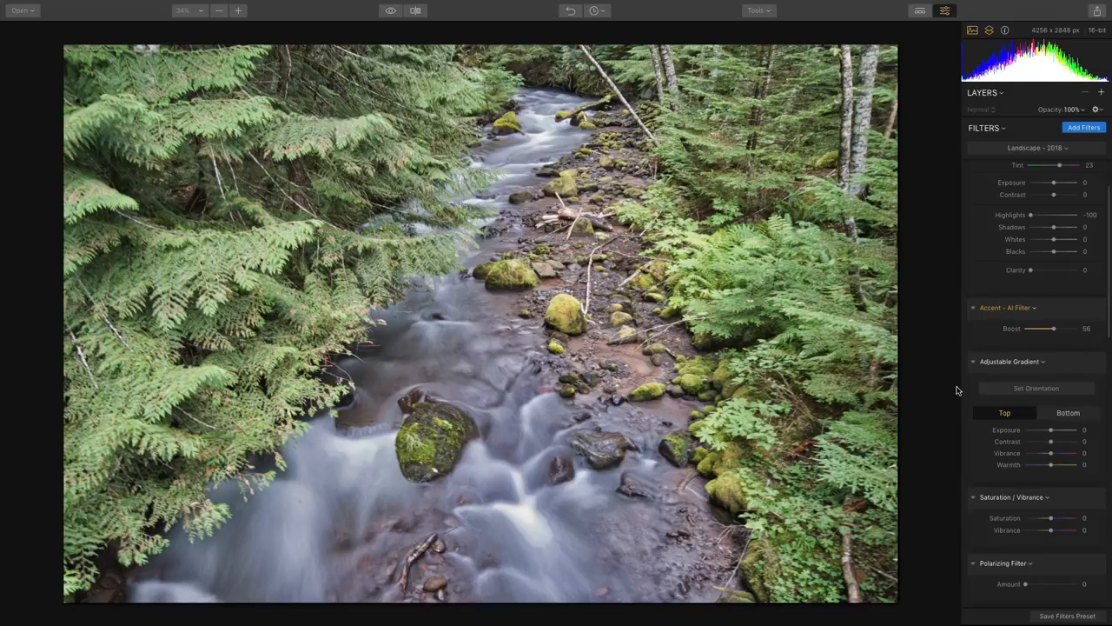
{"action": "scroll", "coordinate": [985, 400], "scroll_direction": "down", "scroll_amount": 3}
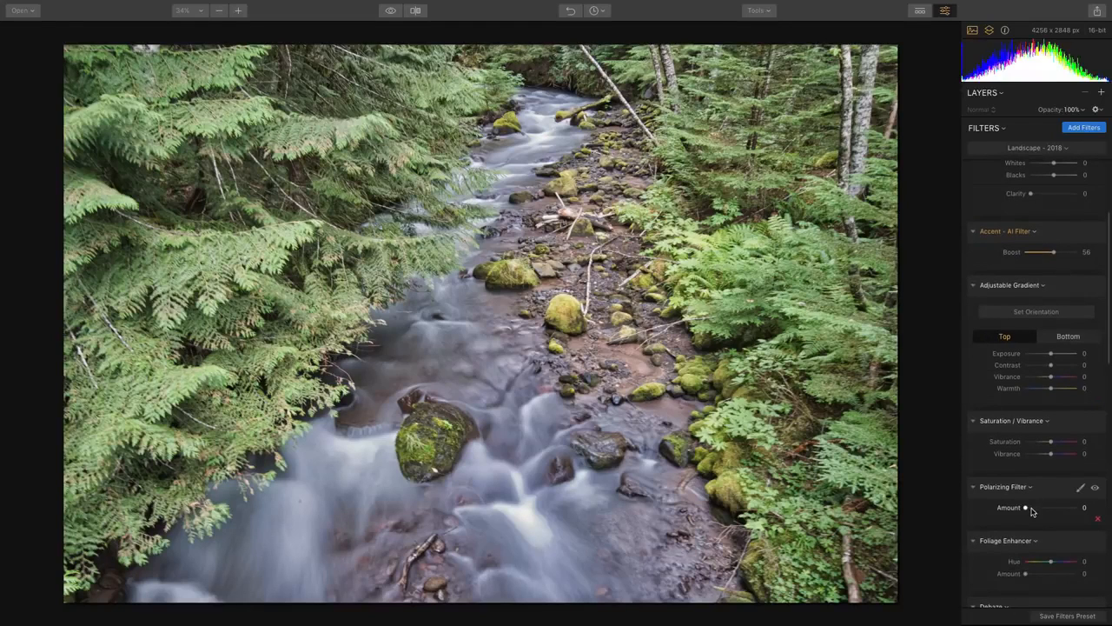
{"action": "left_click_drag", "start_coordinate": [1028, 509], "coordinate": [1063, 509]}
{"action": "scroll", "coordinate": [1063, 510], "scroll_direction": "down", "scroll_amount": 5}
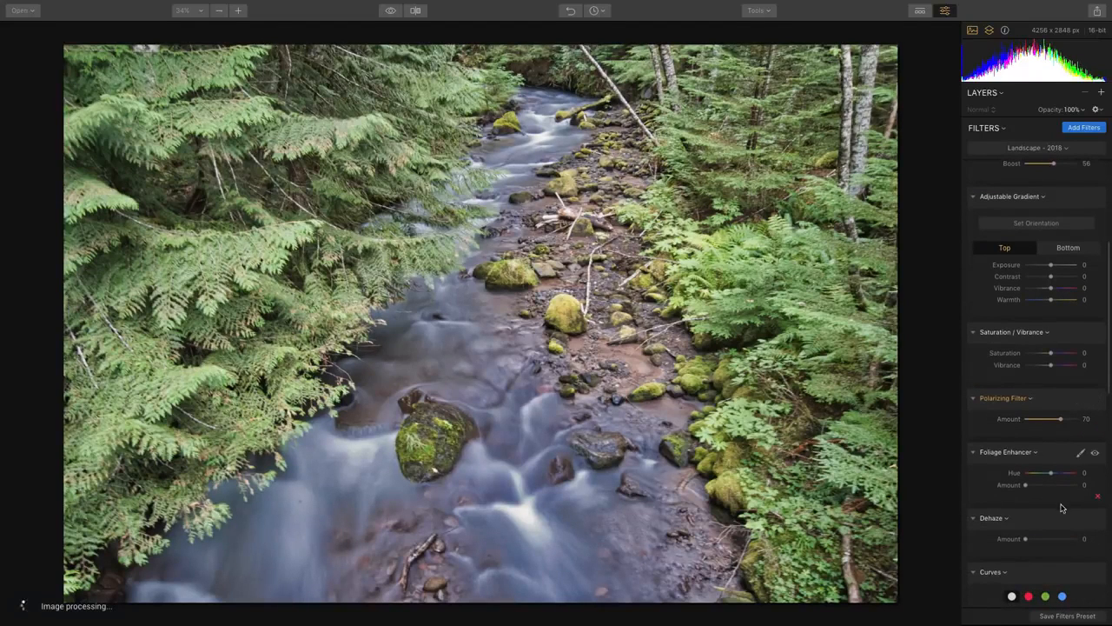
{"action": "mouse_move", "coordinate": [1031, 487]}
{"action": "left_mouse_down"}
{"action": "mouse_move", "coordinate": [1065, 487]}
{"action": "mouse_move", "coordinate": [1039, 476]}
{"action": "mouse_move", "coordinate": [1057, 474]}
{"action": "mouse_move", "coordinate": [1051, 488]}
{"action": "mouse_move", "coordinate": [1033, 488]}
{"action": "left_mouse_up"}
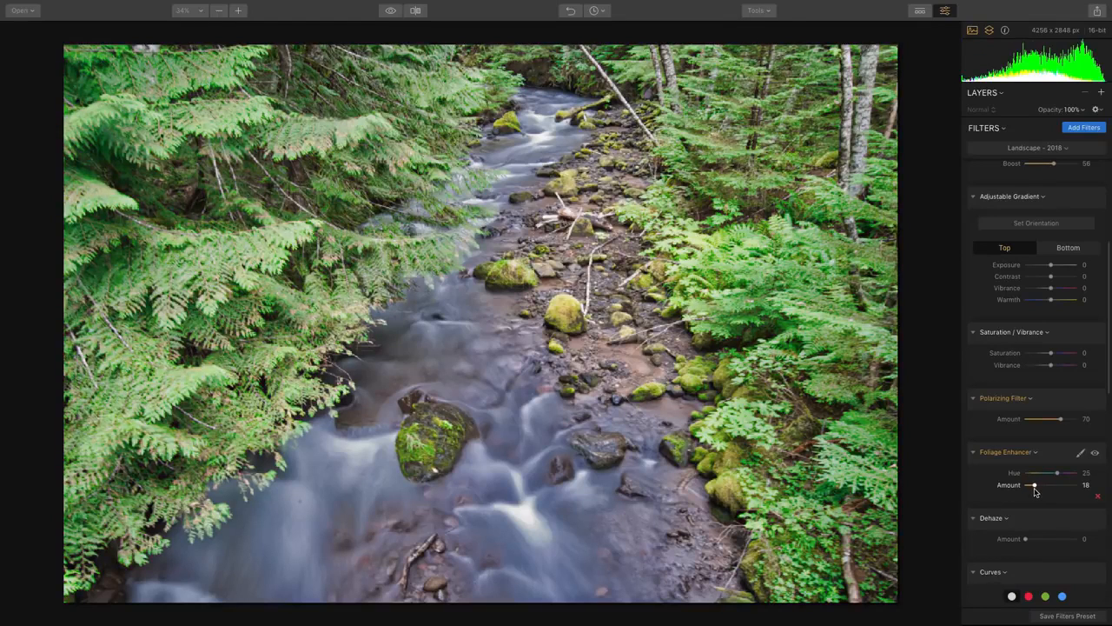
Step: Search the filters catalog for "hs" and add the HSL filter
{"action": "scroll", "coordinate": [1034, 489], "scroll_direction": "down", "scroll_amount": 3}
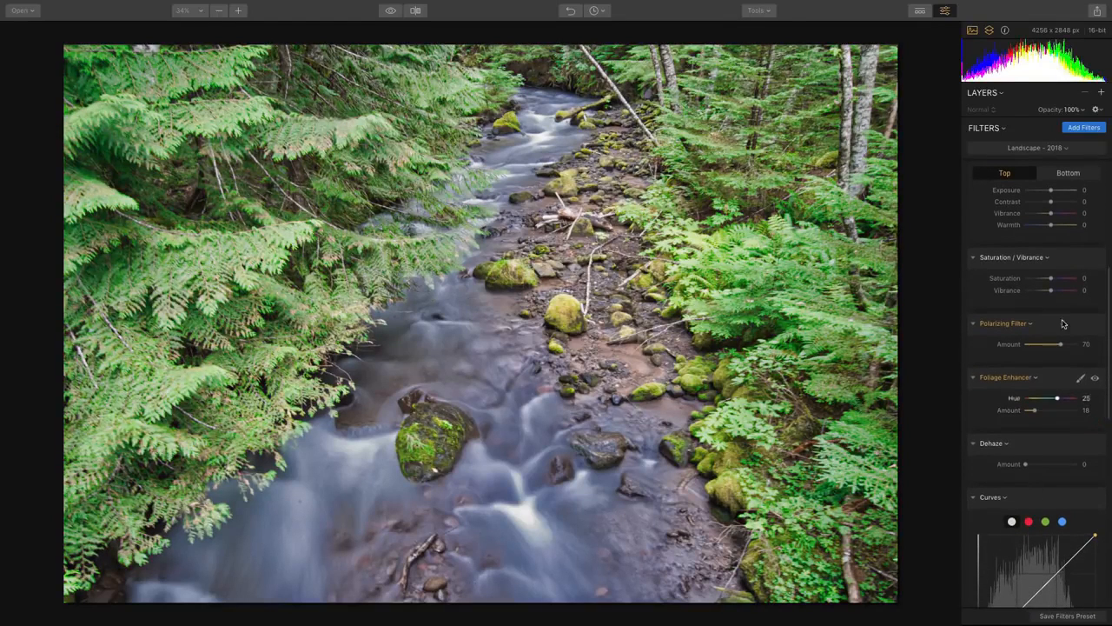
{"action": "left_click", "coordinate": [1074, 129]}
{"action": "mouse_move", "coordinate": [937, 100]}
{"action": "type", "text": "hs"}
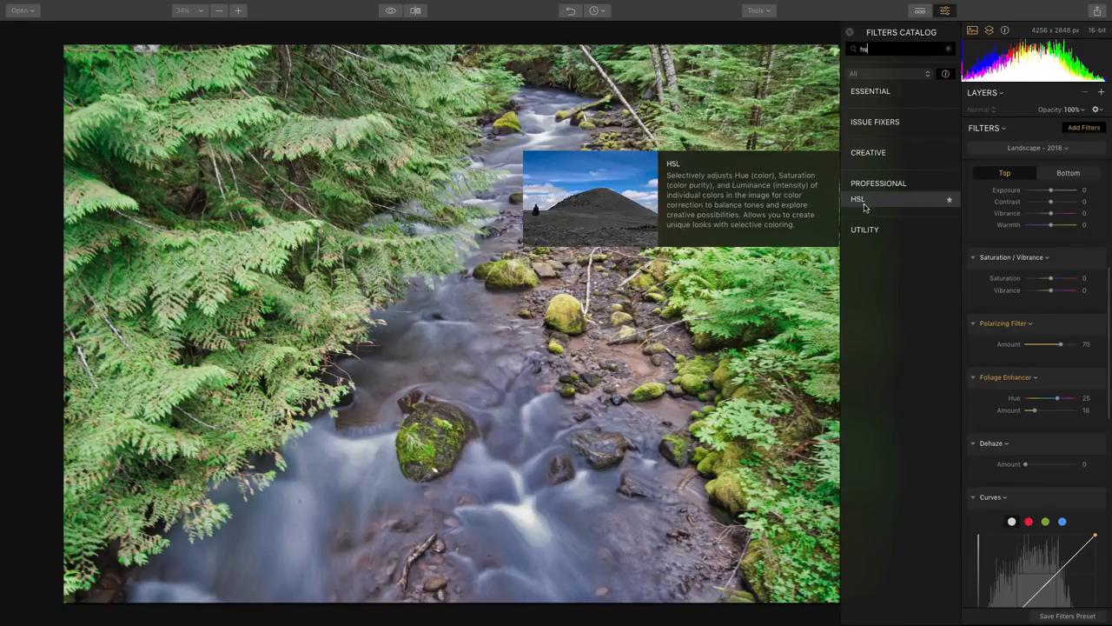
{"action": "left_click", "coordinate": [860, 205]}
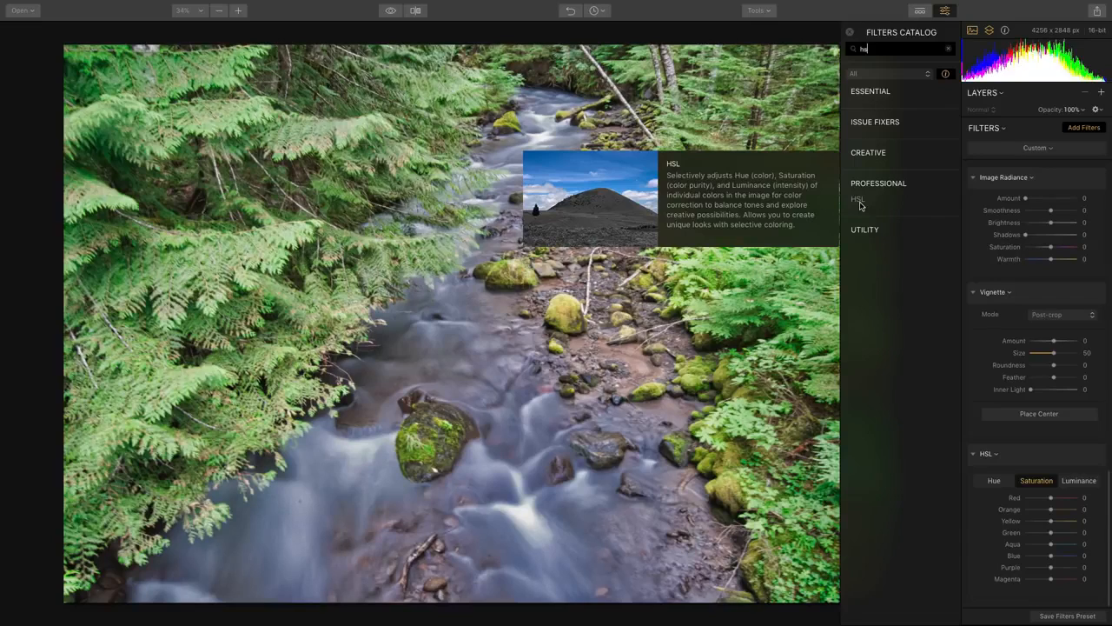
Step: Tone the greens in HSL by setting Green Luminance to -64, lowering Green Saturation and setting Green Hue to -15
{"action": "left_click", "coordinate": [1076, 482]}
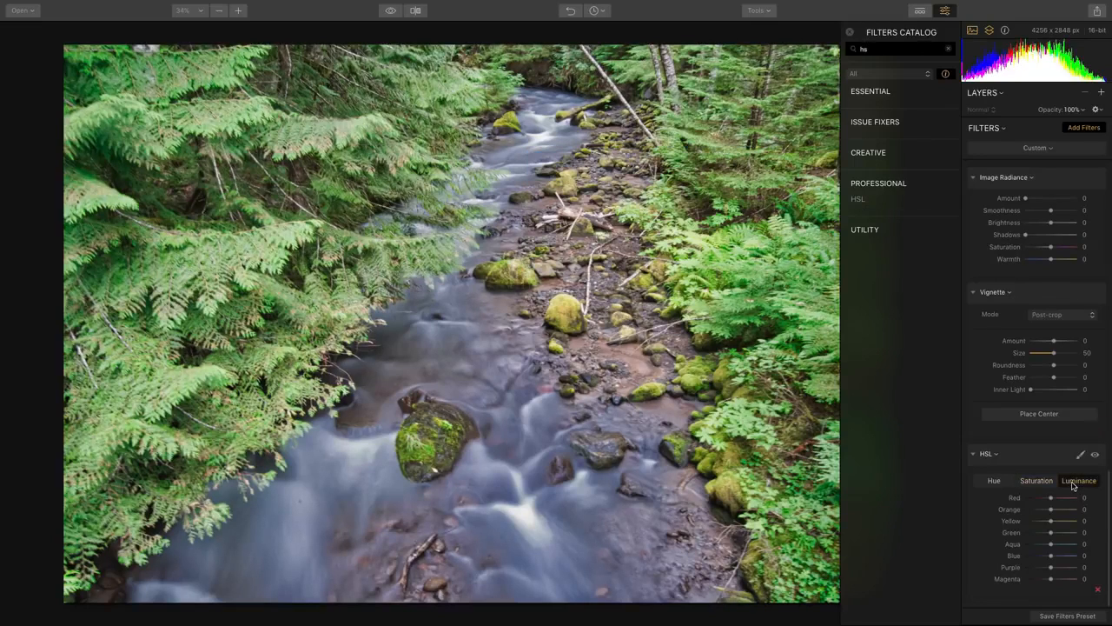
{"action": "left_click_drag", "start_coordinate": [1051, 533], "coordinate": [1033, 536]}
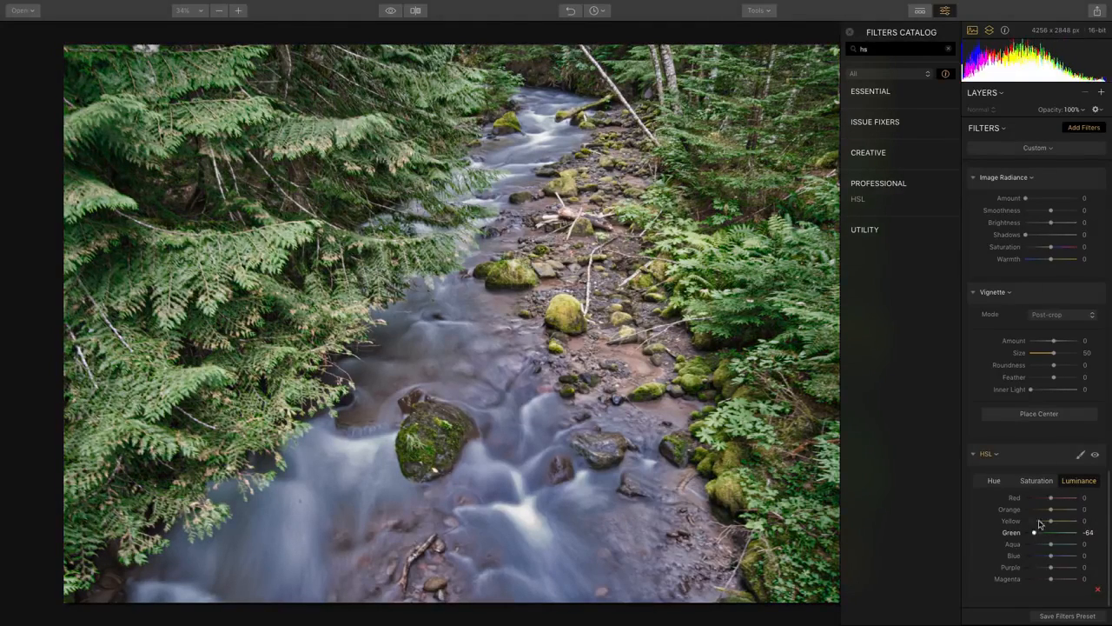
{"action": "left_click", "coordinate": [1038, 482]}
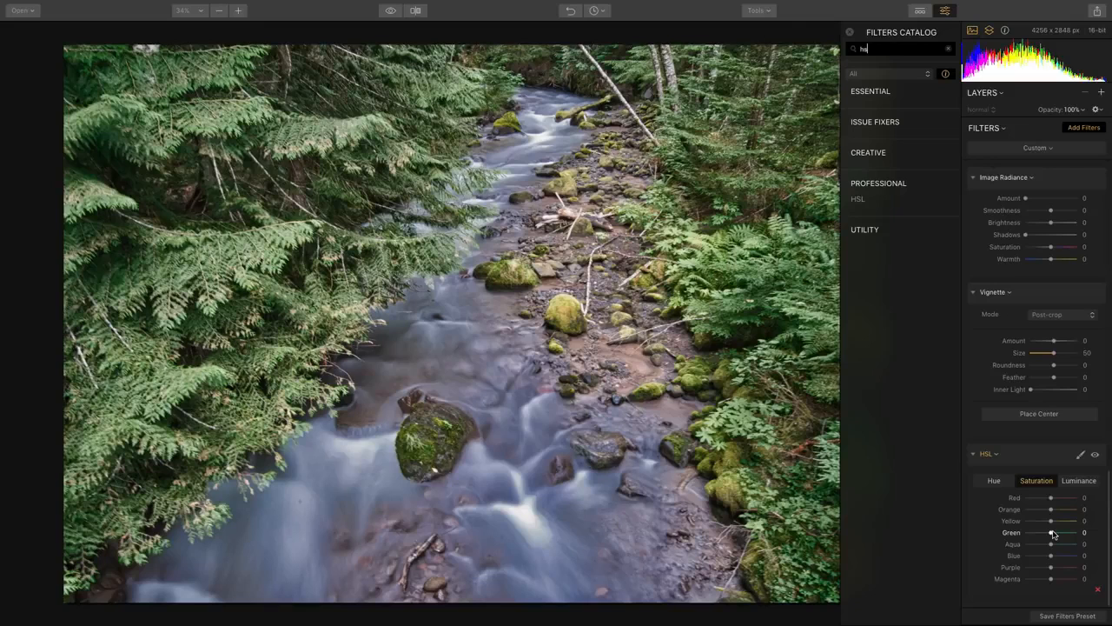
{"action": "left_click_drag", "start_coordinate": [1050, 532], "coordinate": [1042, 534]}
{"action": "left_click", "coordinate": [1004, 483]}
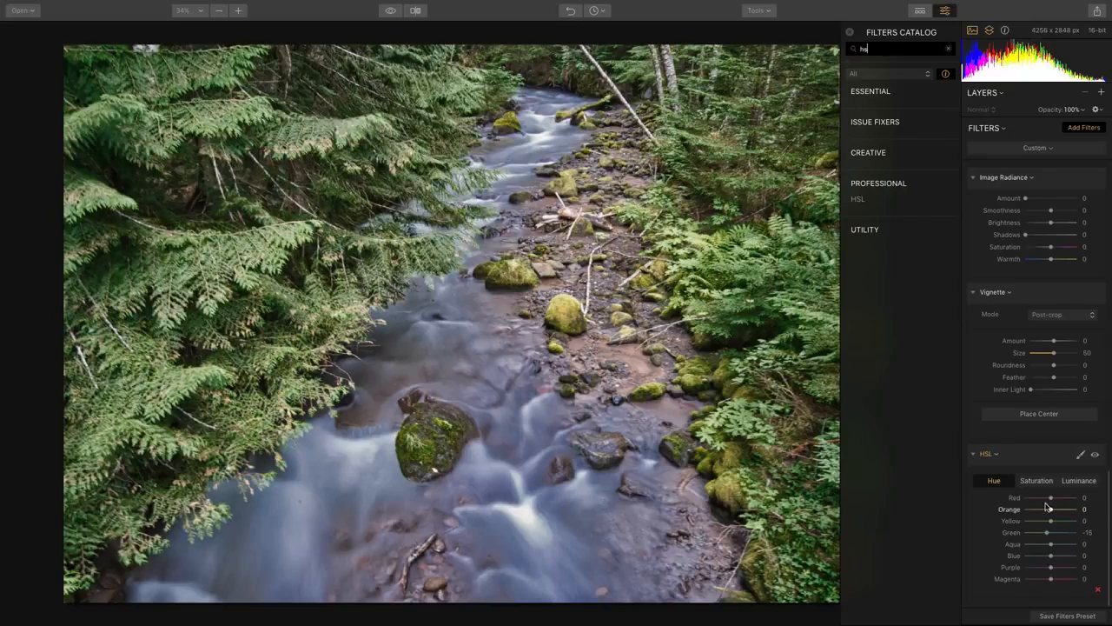
Step: Adjust the HSL Red Hue slightly and set the Luminance of Red to -83, Aqua to 4 and Blue to 29
{"action": "mouse_move", "coordinate": [1049, 500]}
{"action": "left_mouse_down"}
{"action": "mouse_move", "coordinate": [1027, 502]}
{"action": "mouse_move", "coordinate": [1052, 504]}
{"action": "left_mouse_up"}
{"action": "left_click", "coordinate": [1070, 483]}
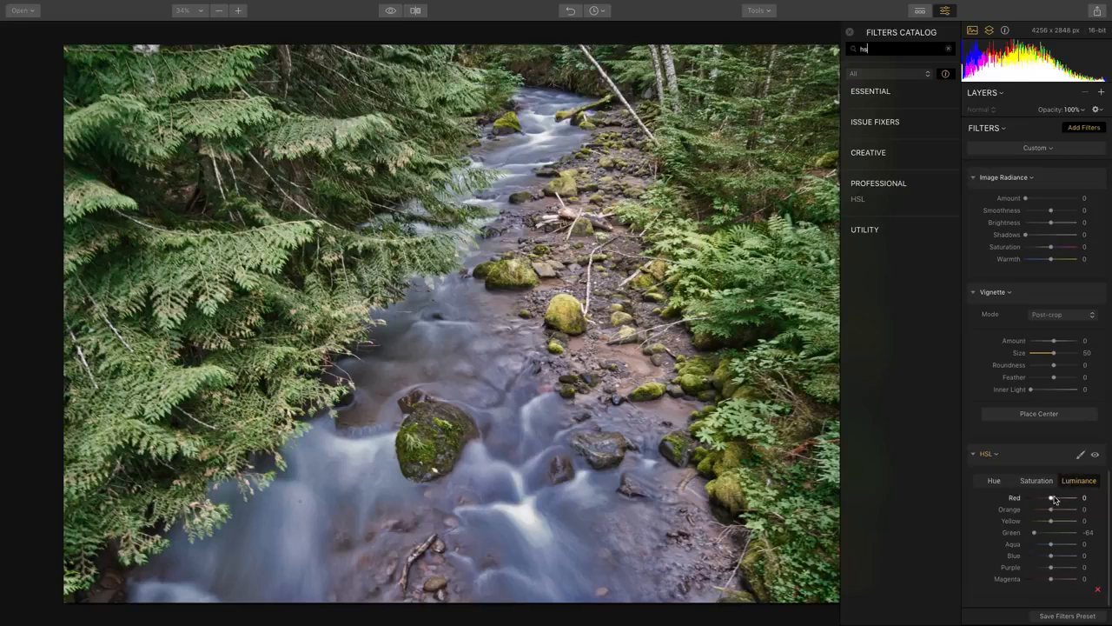
{"action": "left_click_drag", "start_coordinate": [1050, 499], "coordinate": [1029, 510]}
{"action": "mouse_move", "coordinate": [1051, 549]}
{"action": "left_mouse_down"}
{"action": "mouse_move", "coordinate": [1028, 548]}
{"action": "mouse_move", "coordinate": [1052, 547]}
{"action": "mouse_move", "coordinate": [1031, 560]}
{"action": "mouse_move", "coordinate": [1058, 562]}
{"action": "left_mouse_up"}
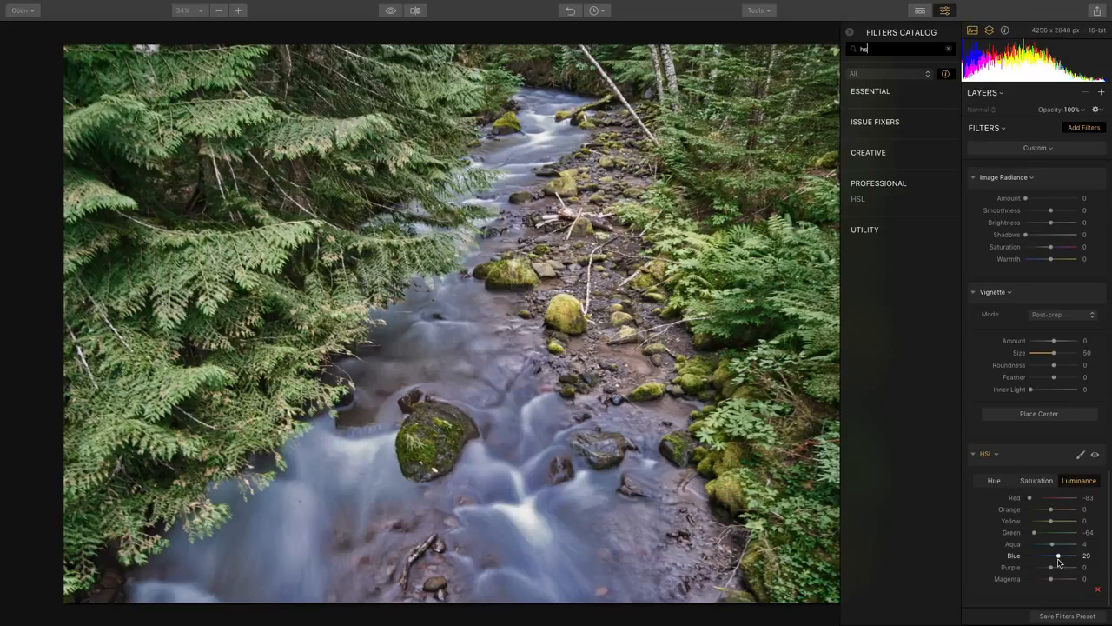
Step: Search the filters catalog for "expo" and add the Exposure filter
{"action": "scroll", "coordinate": [1069, 411], "scroll_direction": "up", "scroll_amount": 10}
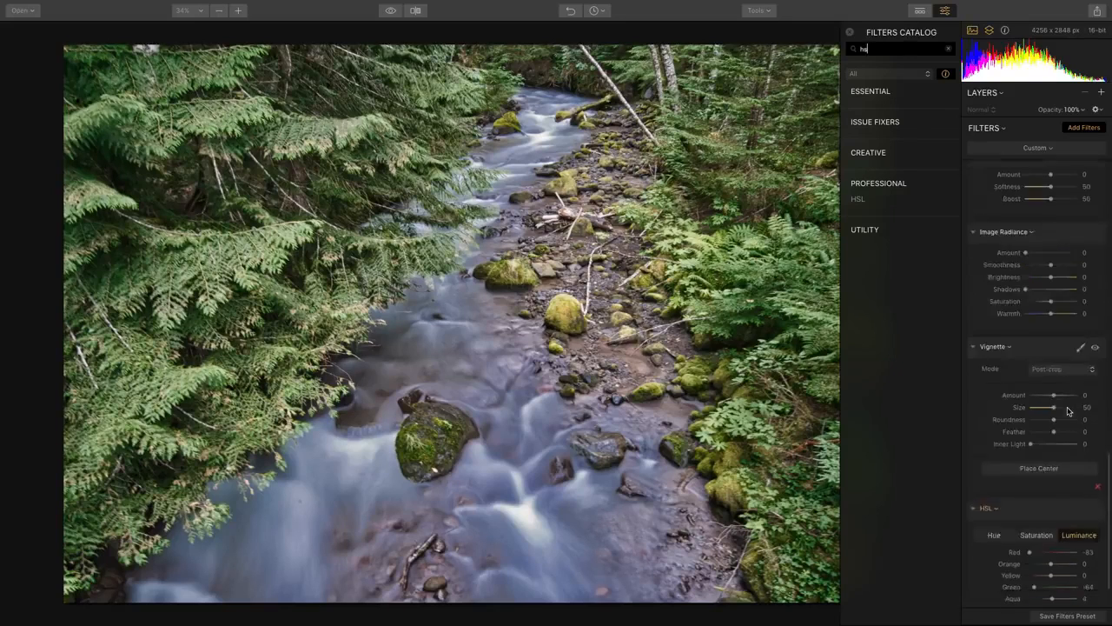
{"action": "scroll", "coordinate": [1069, 410], "scroll_direction": "up", "scroll_amount": 5}
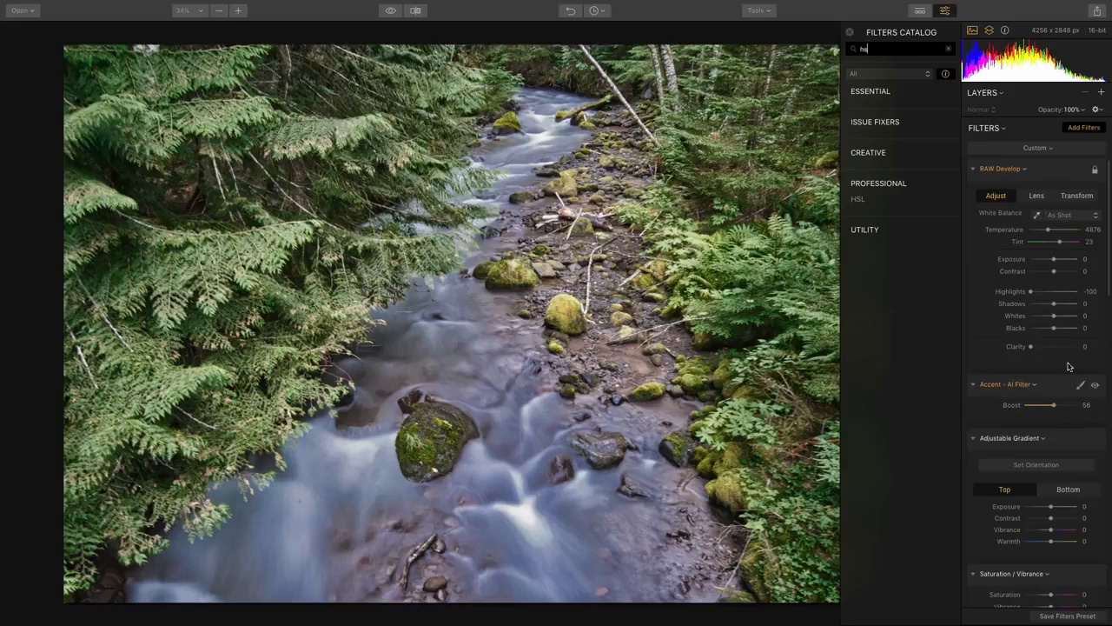
{"action": "scroll", "coordinate": [1068, 356], "scroll_direction": "down", "scroll_amount": 15}
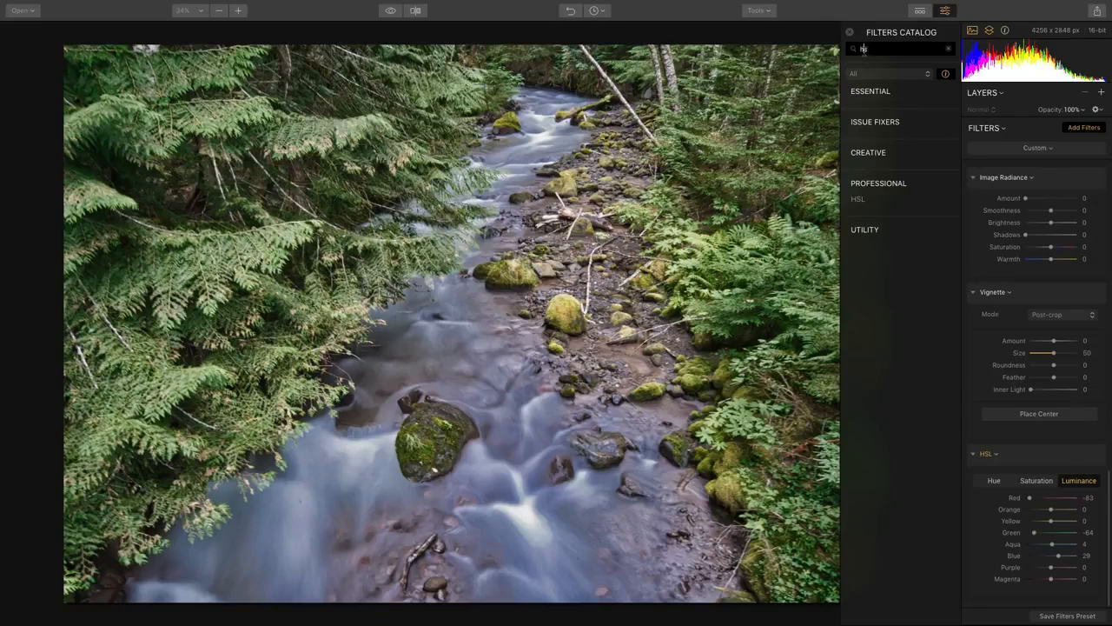
{"action": "type", "text": "expo"}
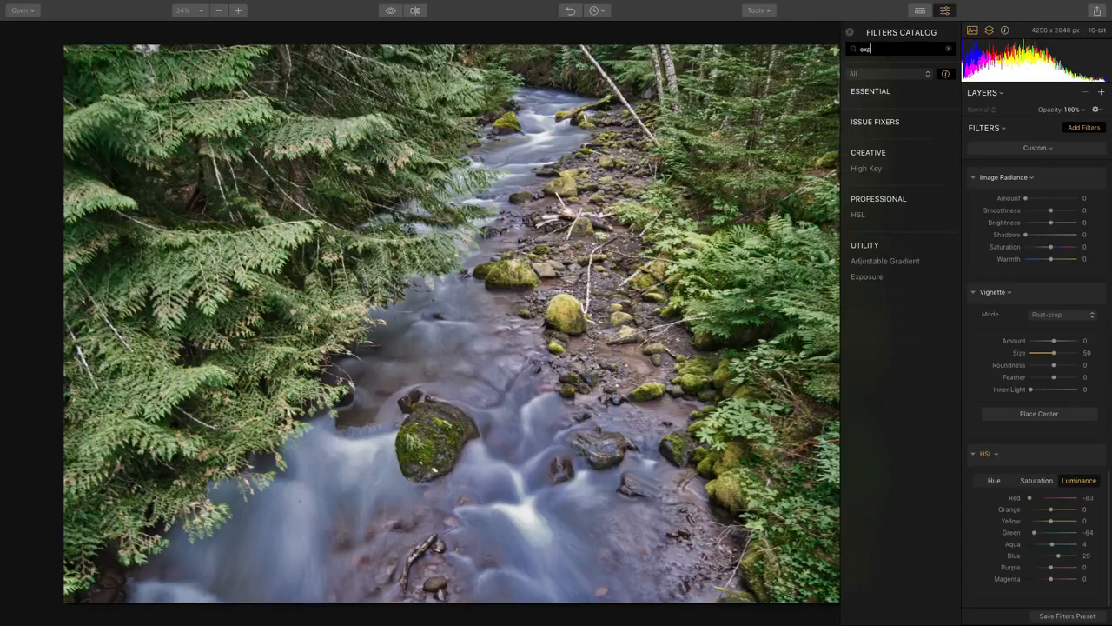
{"action": "left_click", "coordinate": [875, 262]}
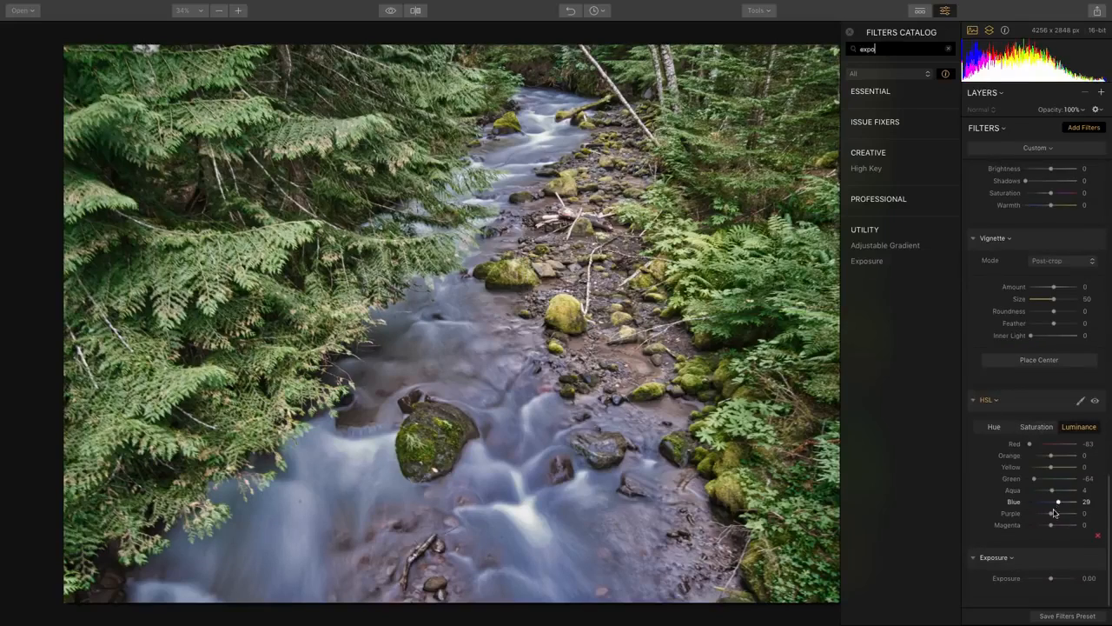
Step: Set Exposure to -2.81 and limit it with a diagonal gradient mask running from the upper-left trees toward the stream
{"action": "left_click_drag", "start_coordinate": [1051, 577], "coordinate": [1036, 583]}
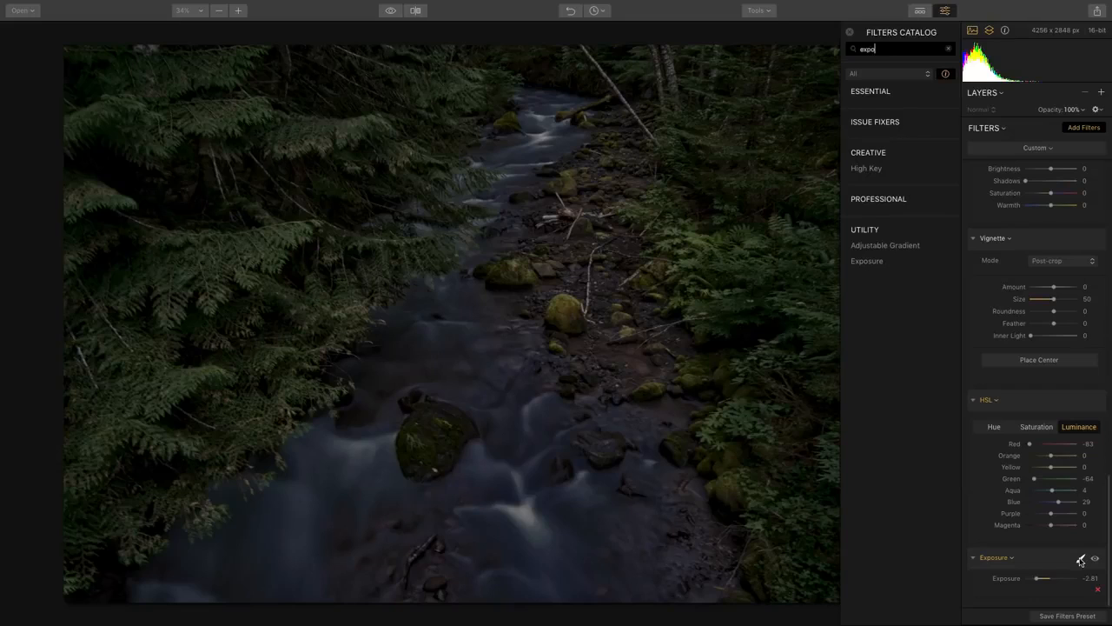
{"action": "left_click", "coordinate": [1081, 560]}
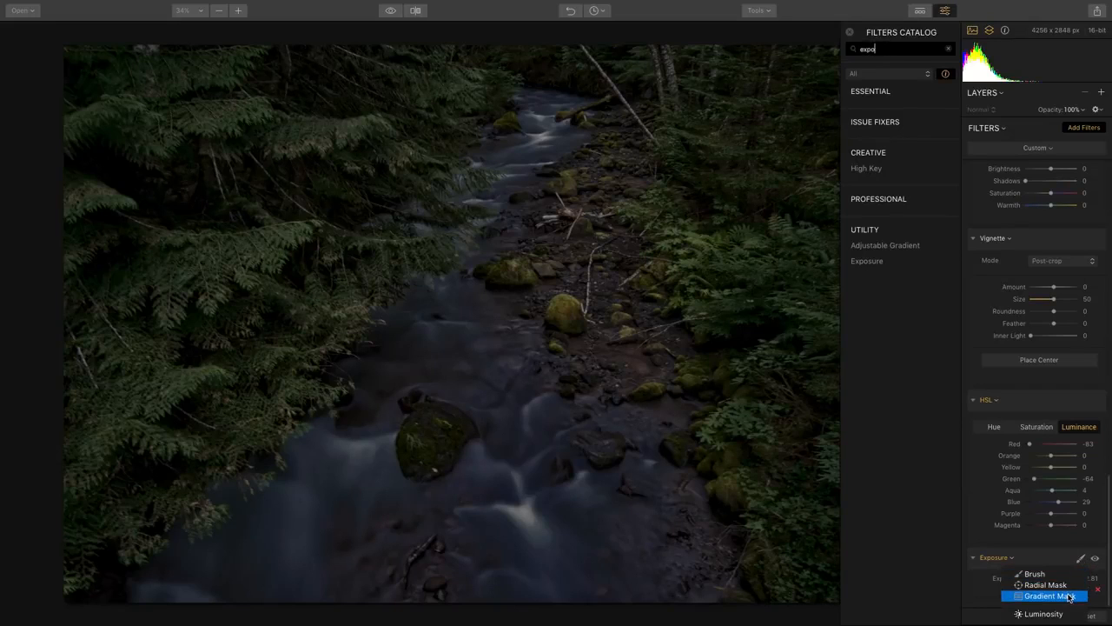
{"action": "left_click", "coordinate": [1069, 596]}
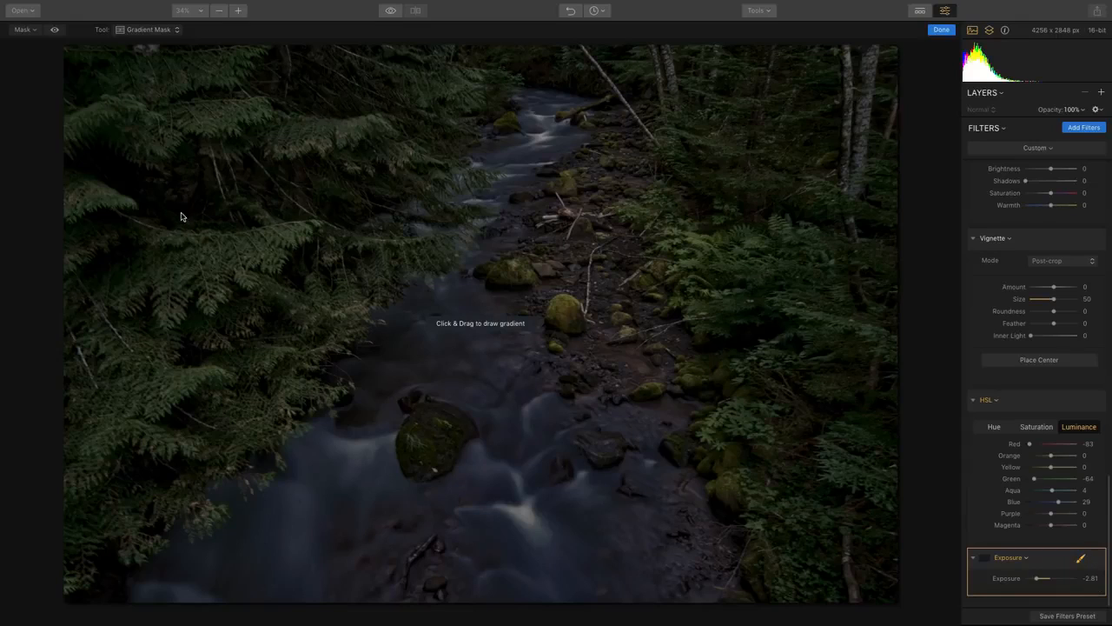
{"action": "left_click_drag", "start_coordinate": [129, 159], "coordinate": [385, 319]}
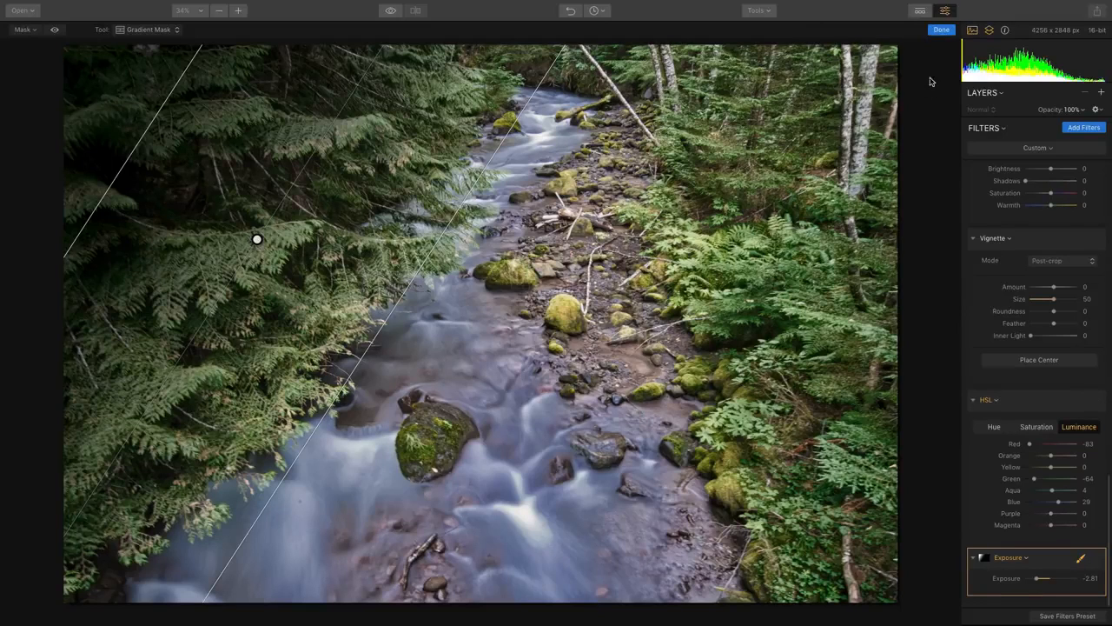
{"action": "left_click", "coordinate": [939, 31]}
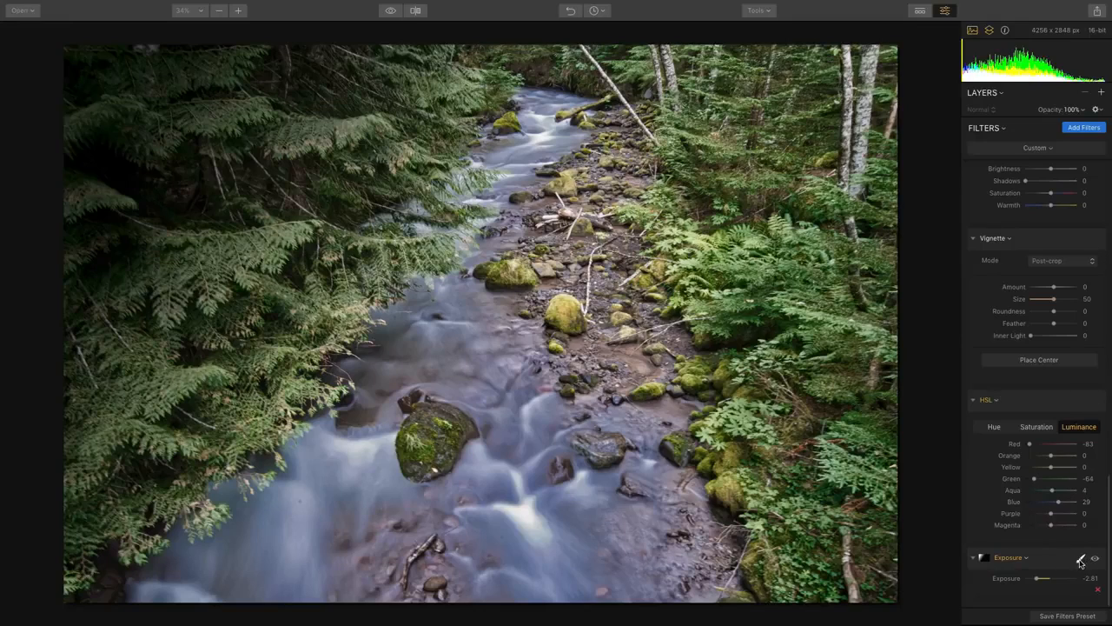
Step: Add a second gradient to the Exposure filter's mask, running from the upper-right birch trunks toward the stream
{"action": "left_click", "coordinate": [1080, 560]}
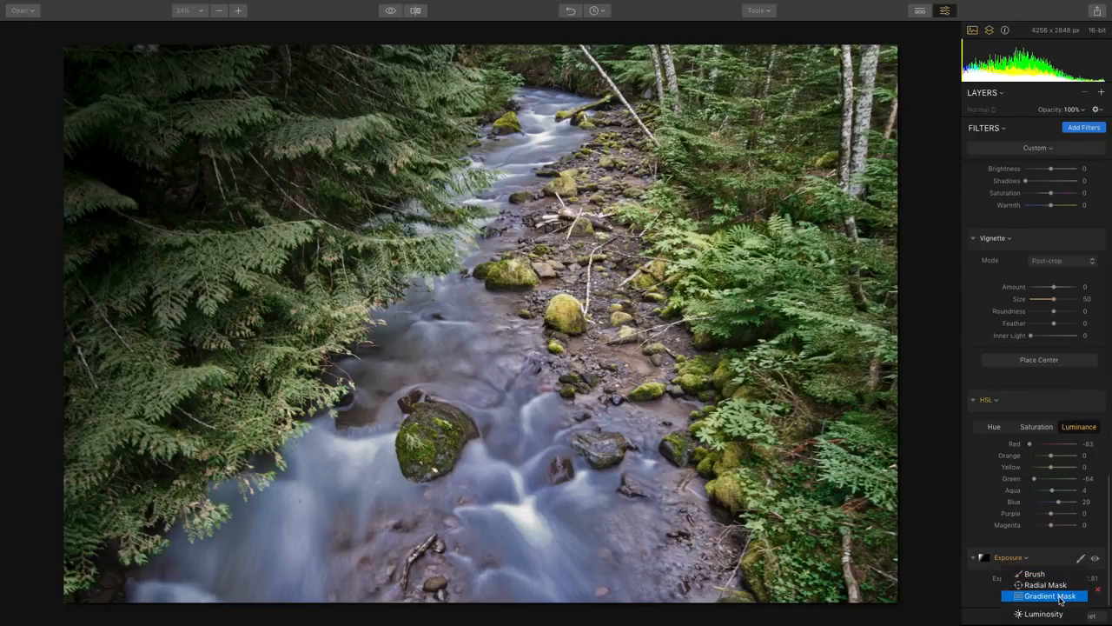
{"action": "left_click", "coordinate": [1060, 596]}
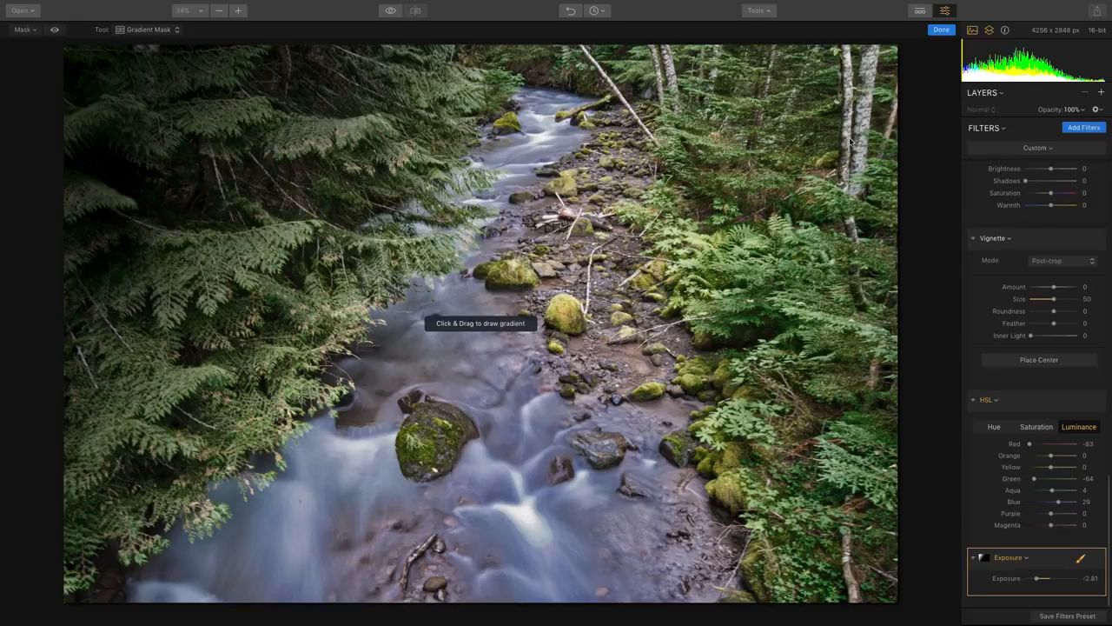
{"action": "mouse_move", "coordinate": [846, 139]}
{"action": "left_mouse_down"}
{"action": "mouse_move", "coordinate": [742, 259]}
{"action": "mouse_move", "coordinate": [659, 288]}
{"action": "mouse_move", "coordinate": [572, 274]}
{"action": "mouse_move", "coordinate": [436, 297]}
{"action": "mouse_move", "coordinate": [508, 254]}
{"action": "left_mouse_up"}
{"action": "key", "text": "Return"}
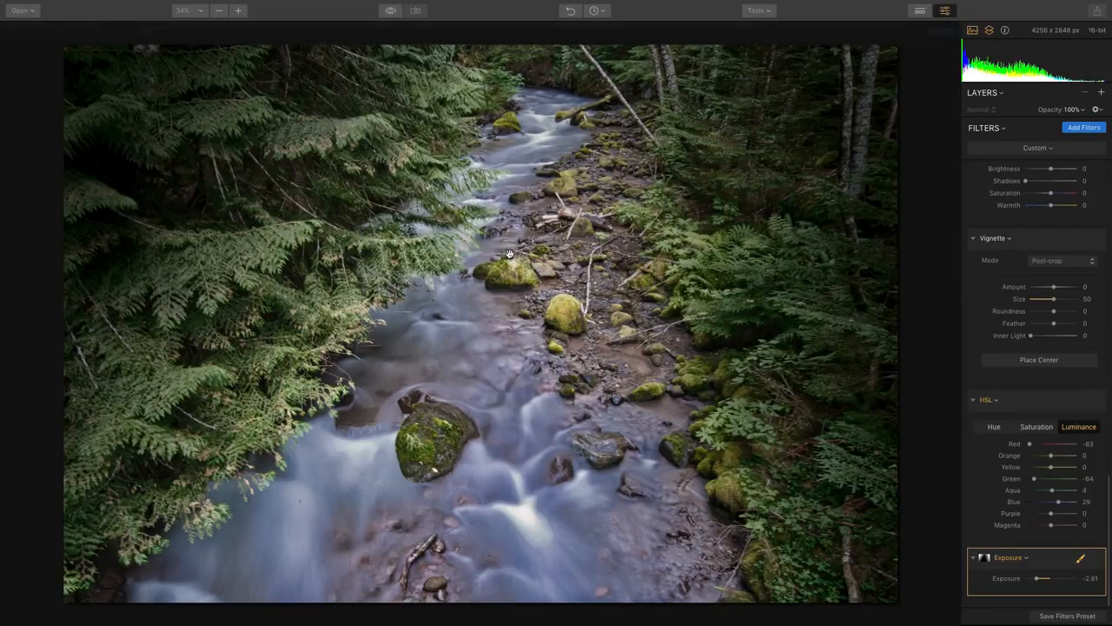
{"action": "mouse_move", "coordinate": [229, 5]}
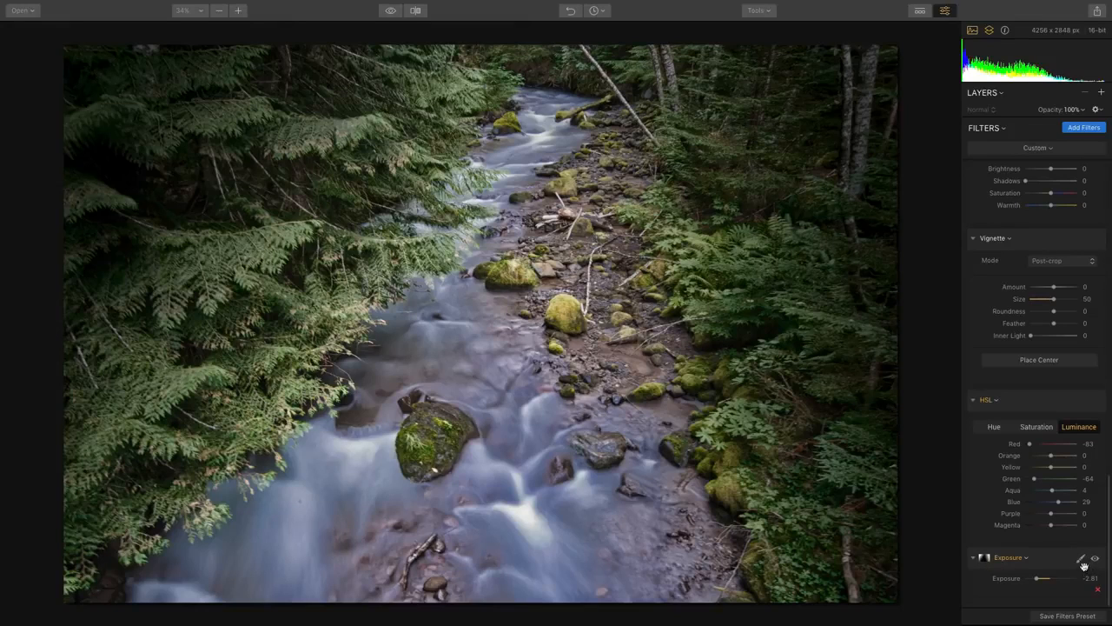
Step: Set the Exposure filter's blending mode to Overlay and the Vignette Amount to -38
{"action": "left_click", "coordinate": [1024, 558]}
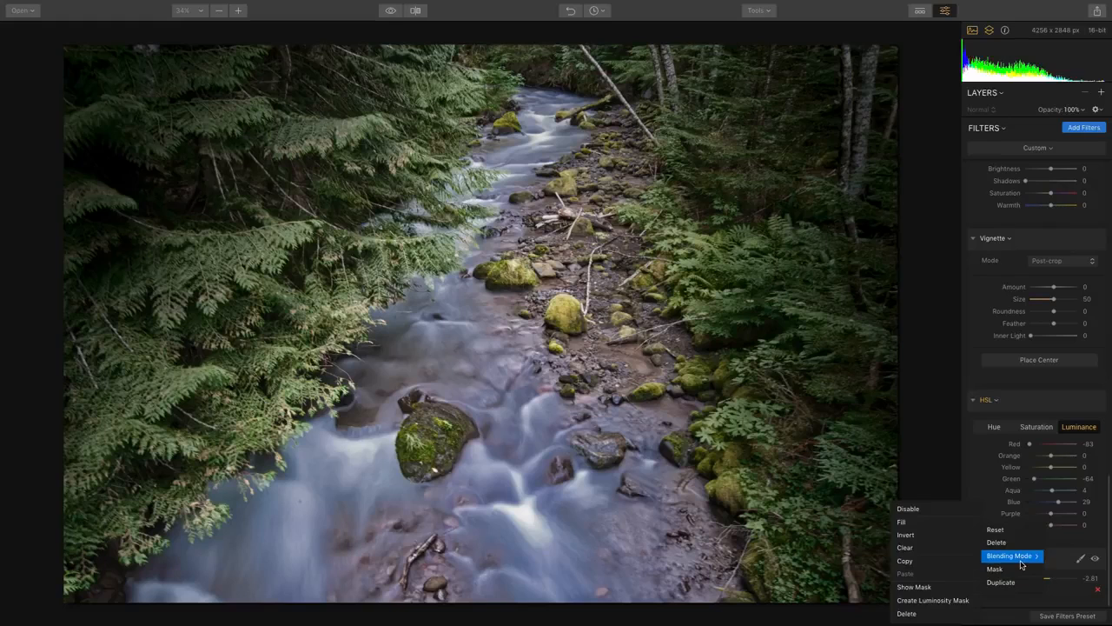
{"action": "mouse_move", "coordinate": [1021, 560]}
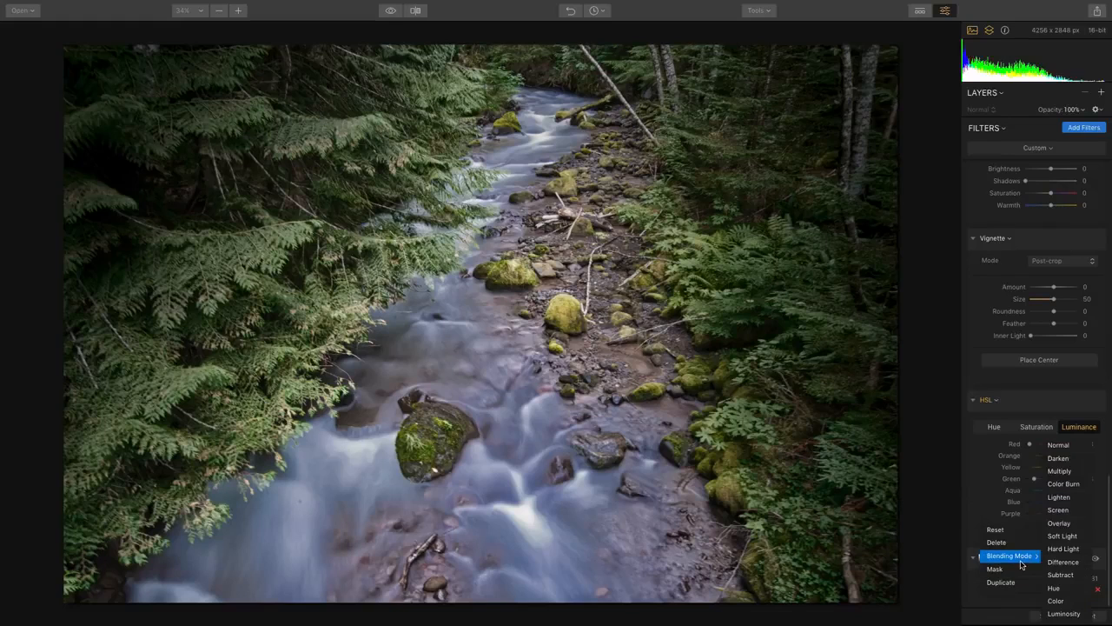
{"action": "left_click", "coordinate": [1059, 522]}
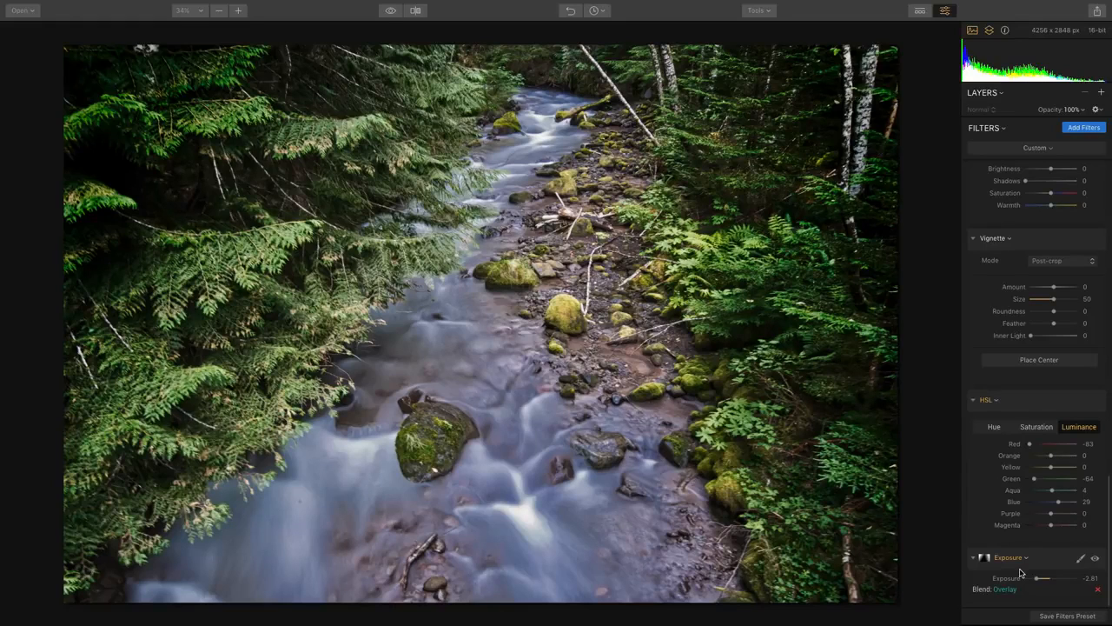
{"action": "scroll", "coordinate": [1020, 572], "scroll_direction": "up", "scroll_amount": 1}
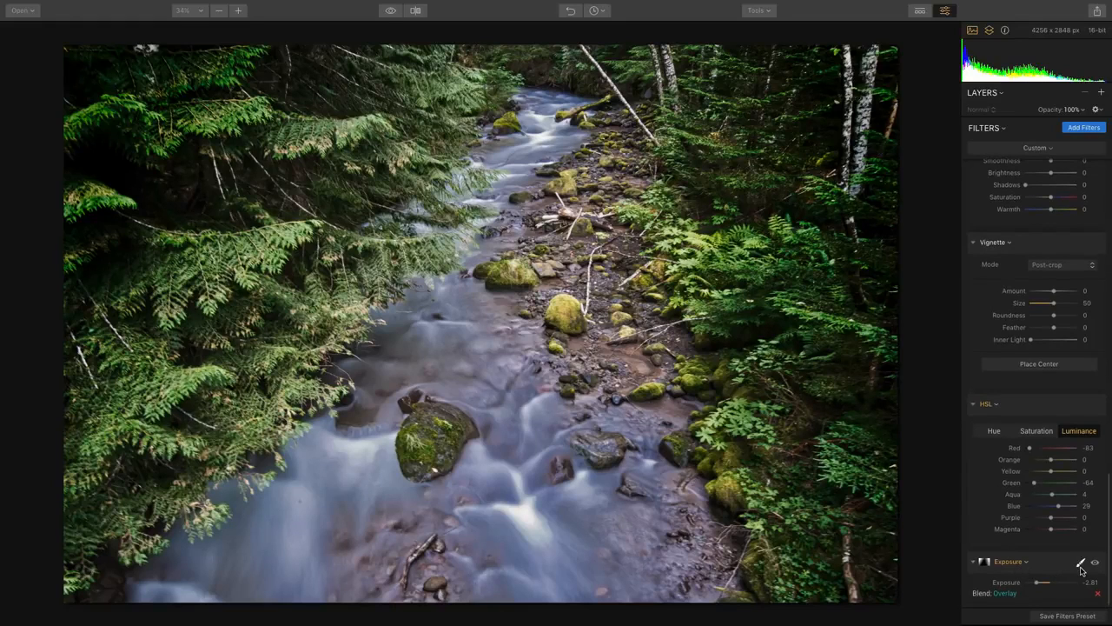
{"action": "left_click", "coordinate": [1021, 565]}
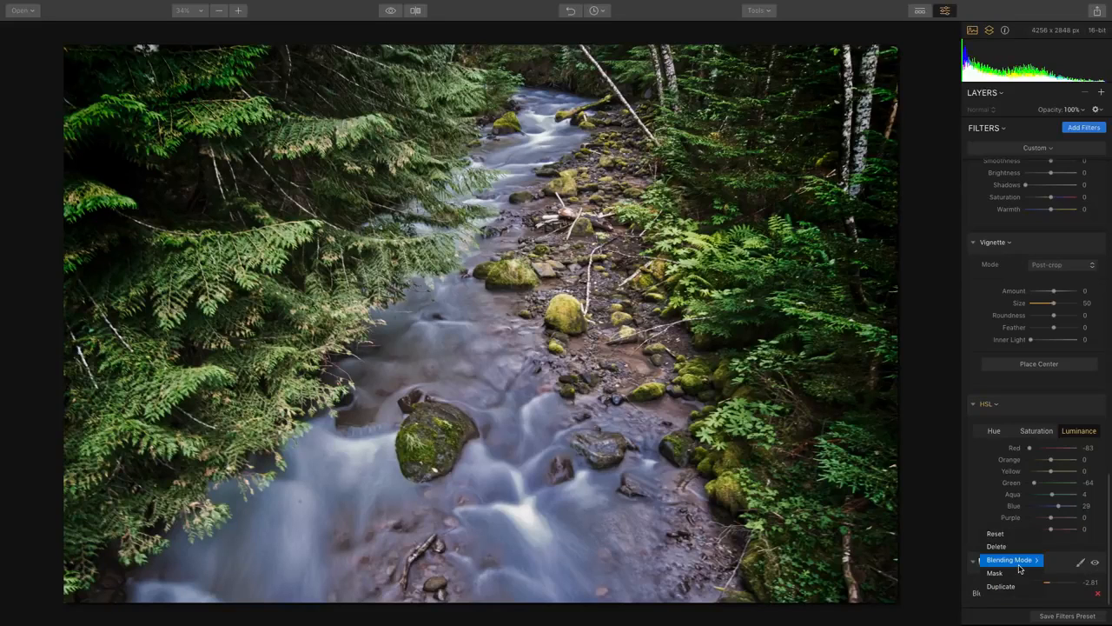
{"action": "mouse_move", "coordinate": [1020, 567]}
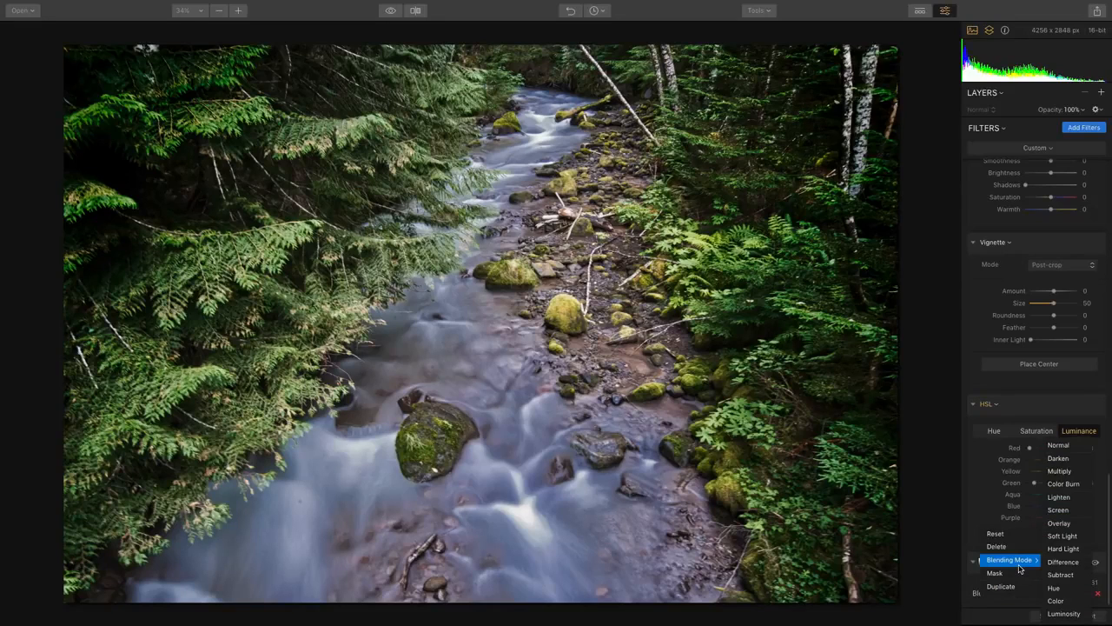
{"action": "left_click", "coordinate": [971, 530]}
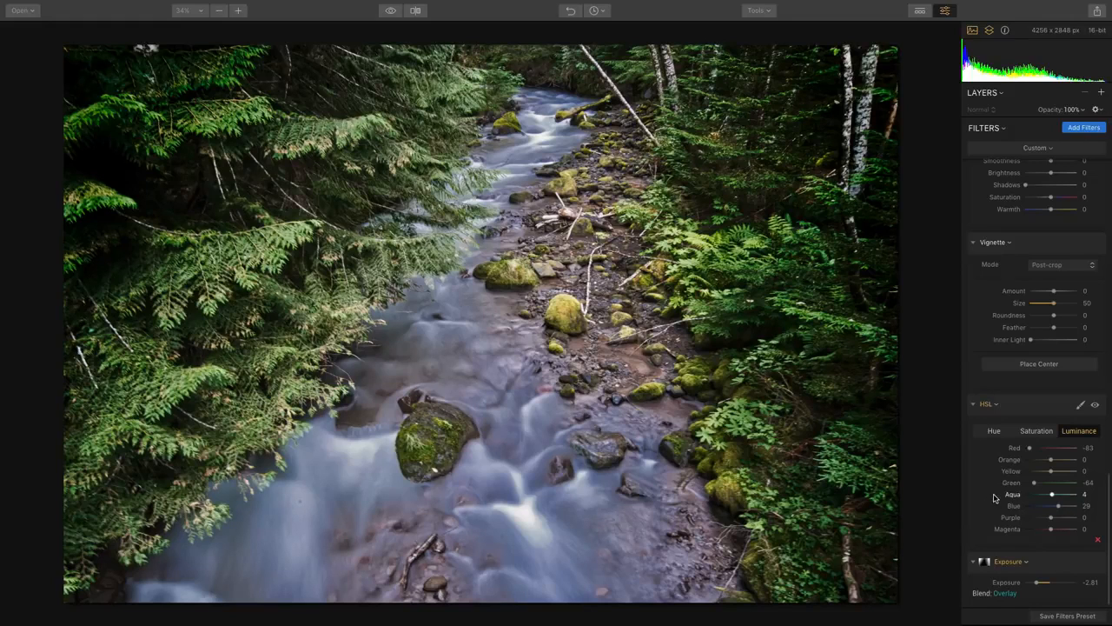
{"action": "left_click_drag", "start_coordinate": [1053, 291], "coordinate": [1046, 291]}
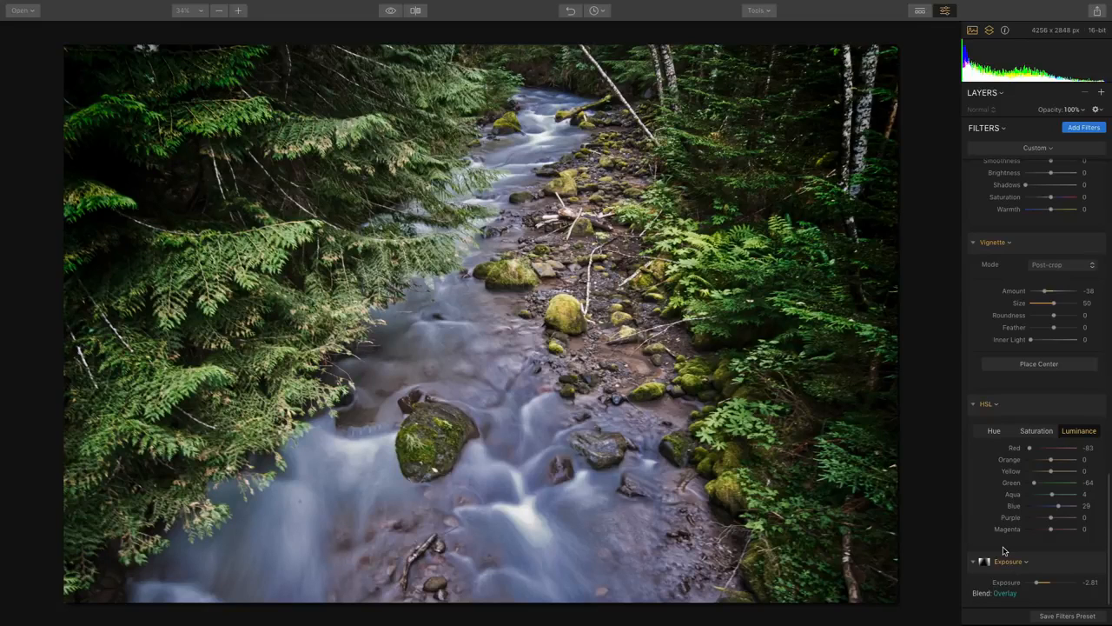
Step: Open the photo Nature.NEF from the L18 QuickStart folder and apply the Landscape - 2018 workspace
{"action": "key", "text": "super+o"}
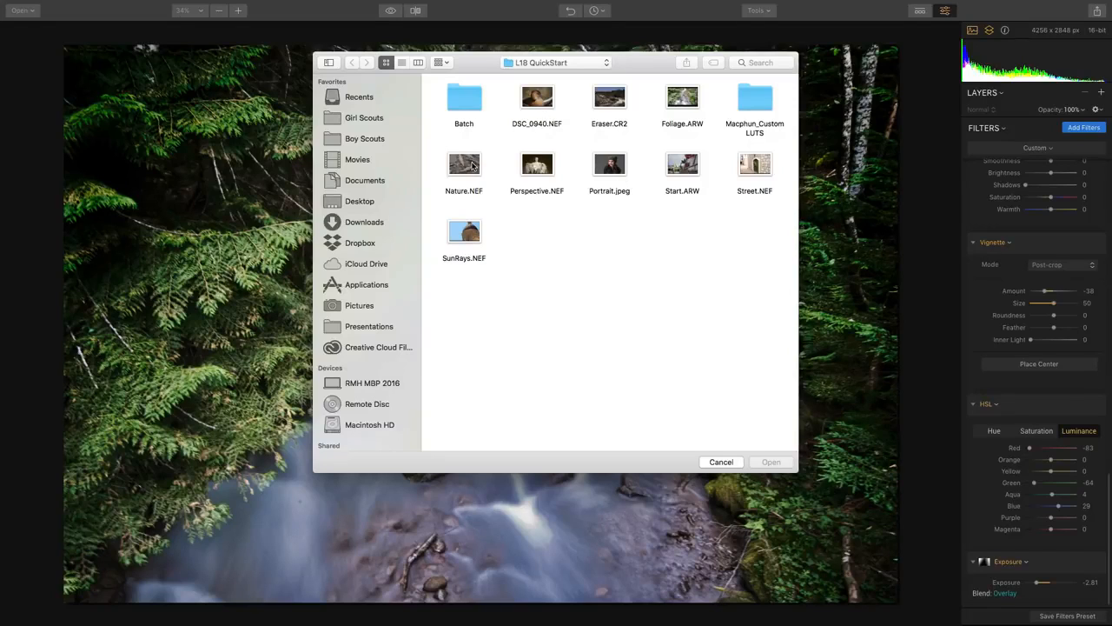
{"action": "double_click", "coordinate": [472, 165]}
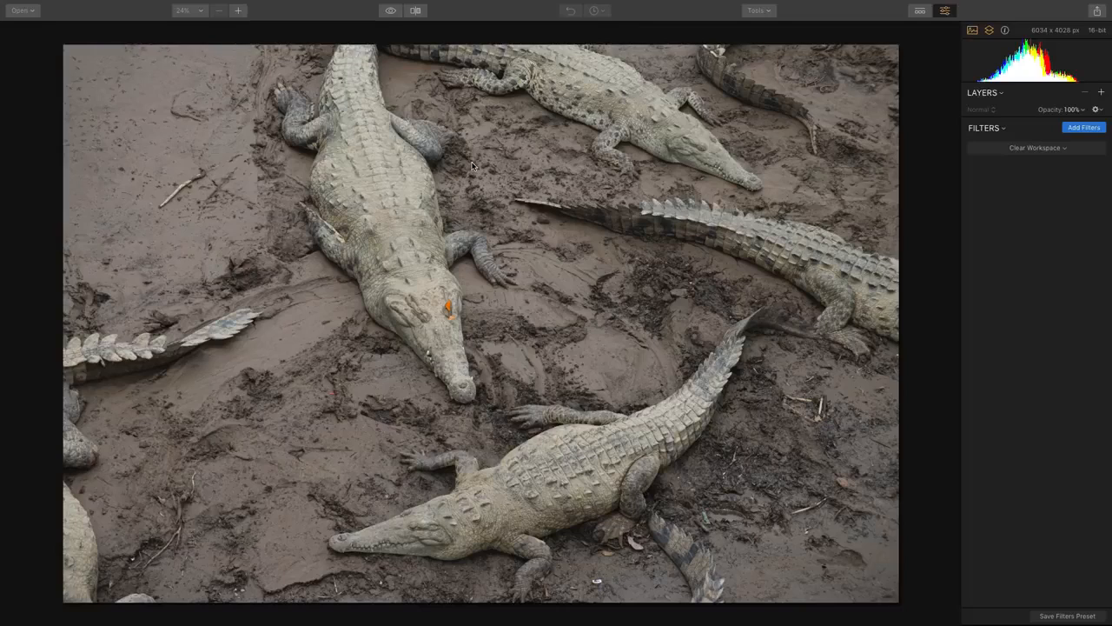
{"action": "left_click", "coordinate": [1047, 147]}
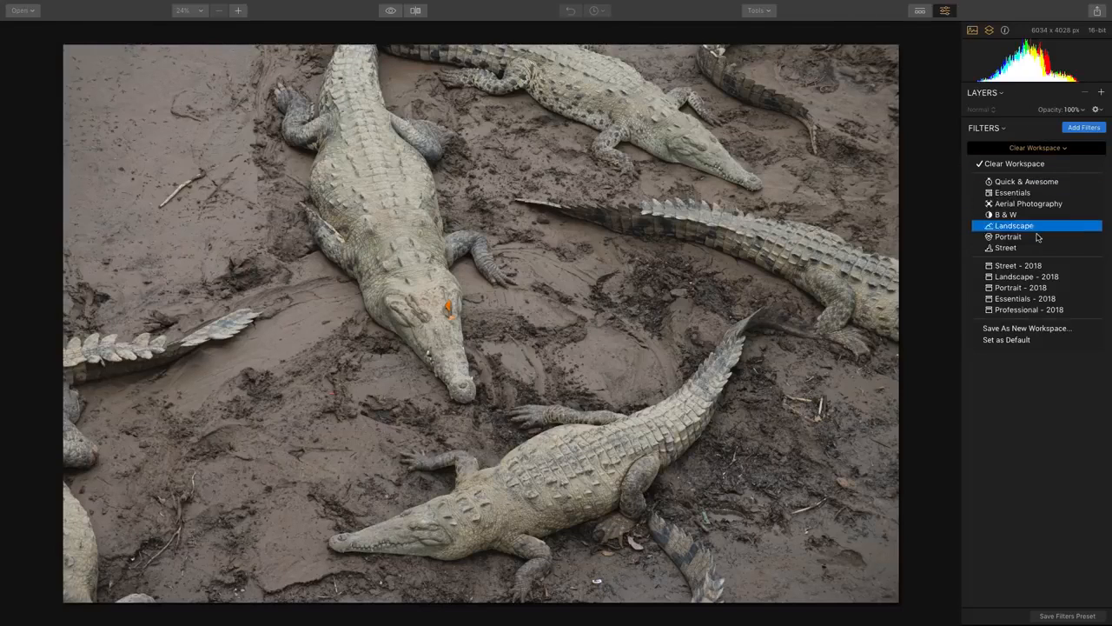
{"action": "left_click", "coordinate": [1033, 276]}
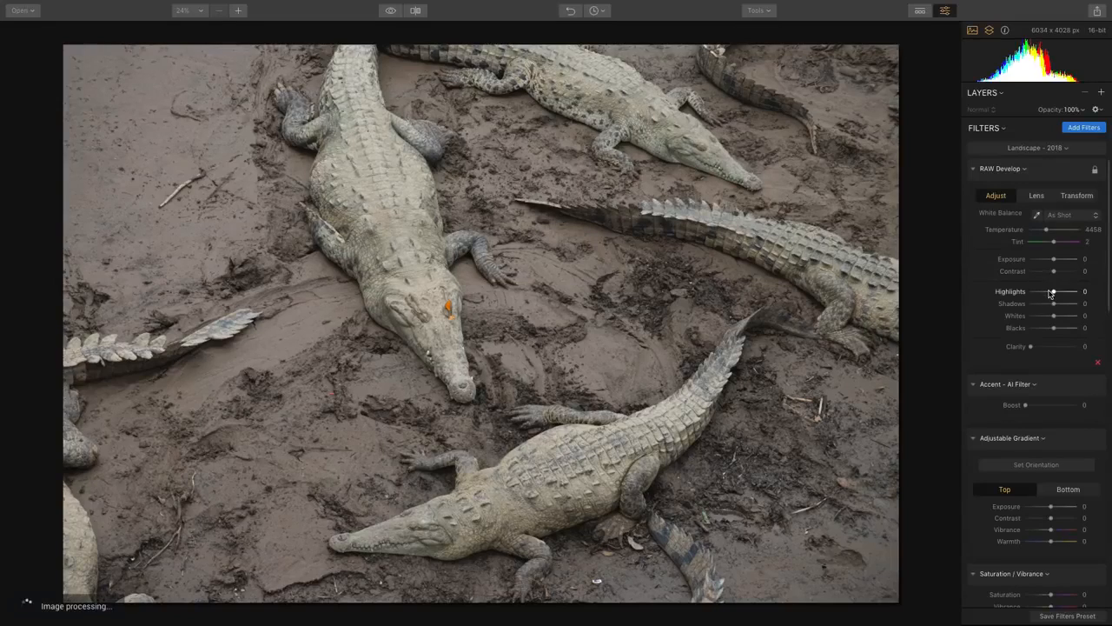
Step: In RAW Develop set Highlights to -81, Shadows to 34 and Contrast to 51, and raise the Accent - AI Filter Boost to 72
{"action": "mouse_move", "coordinate": [1052, 291]}
{"action": "left_mouse_down"}
{"action": "mouse_move", "coordinate": [1026, 297]}
{"action": "mouse_move", "coordinate": [1066, 305]}
{"action": "mouse_move", "coordinate": [1061, 274]}
{"action": "left_mouse_up"}
{"action": "left_click_drag", "start_coordinate": [1067, 273], "coordinate": [1065, 274]}
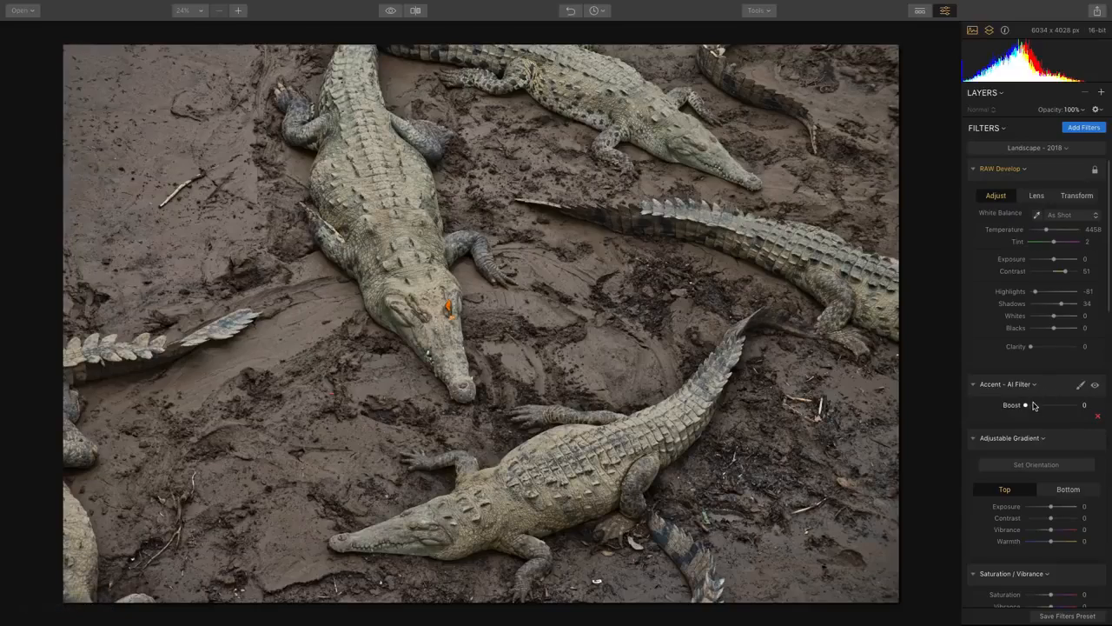
{"action": "left_click_drag", "start_coordinate": [1033, 405], "coordinate": [1061, 407]}
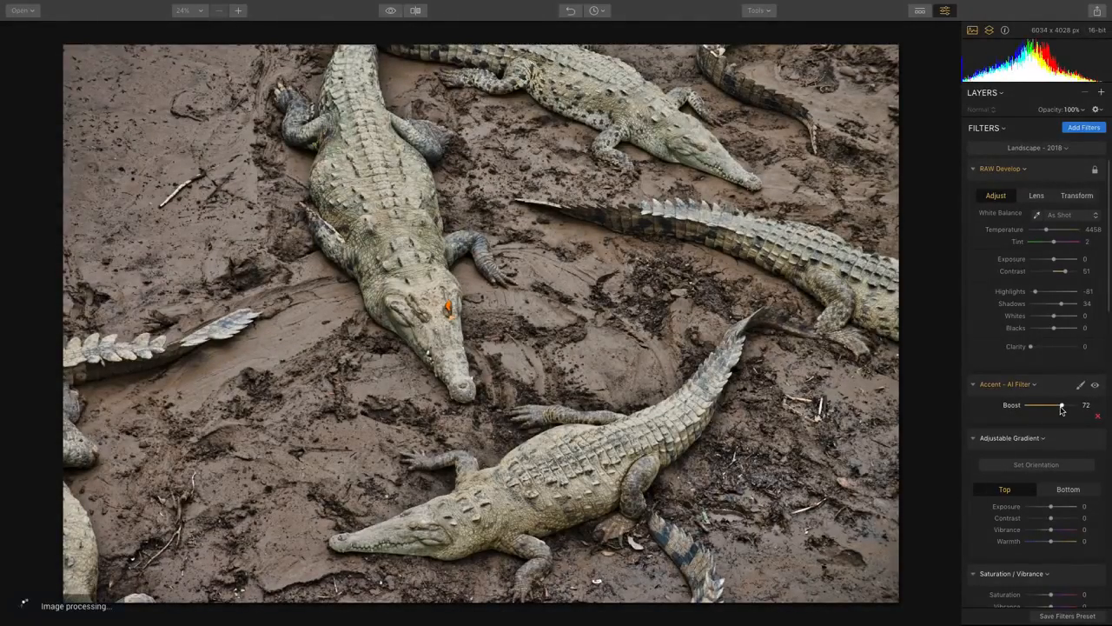
Step: Set Vibrance to 44 and try out the Polarizing Filter Amount, returning it to 0
{"action": "scroll", "coordinate": [1061, 417], "scroll_direction": "down", "scroll_amount": 5}
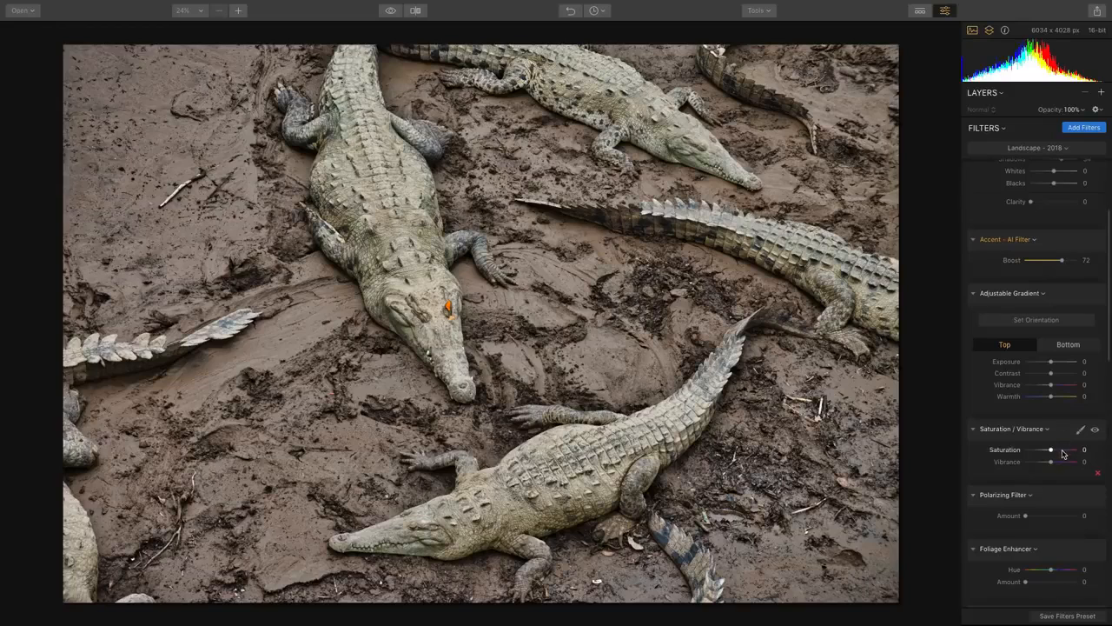
{"action": "left_click_drag", "start_coordinate": [1059, 465], "coordinate": [1062, 464]}
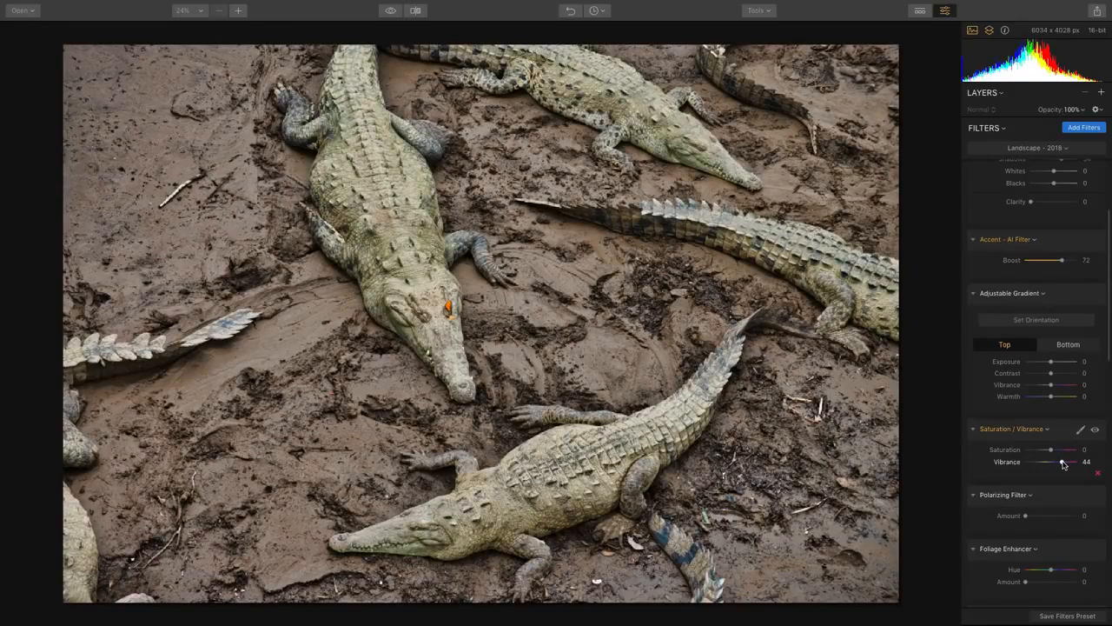
{"action": "scroll", "coordinate": [1062, 464], "scroll_direction": "down", "scroll_amount": 3}
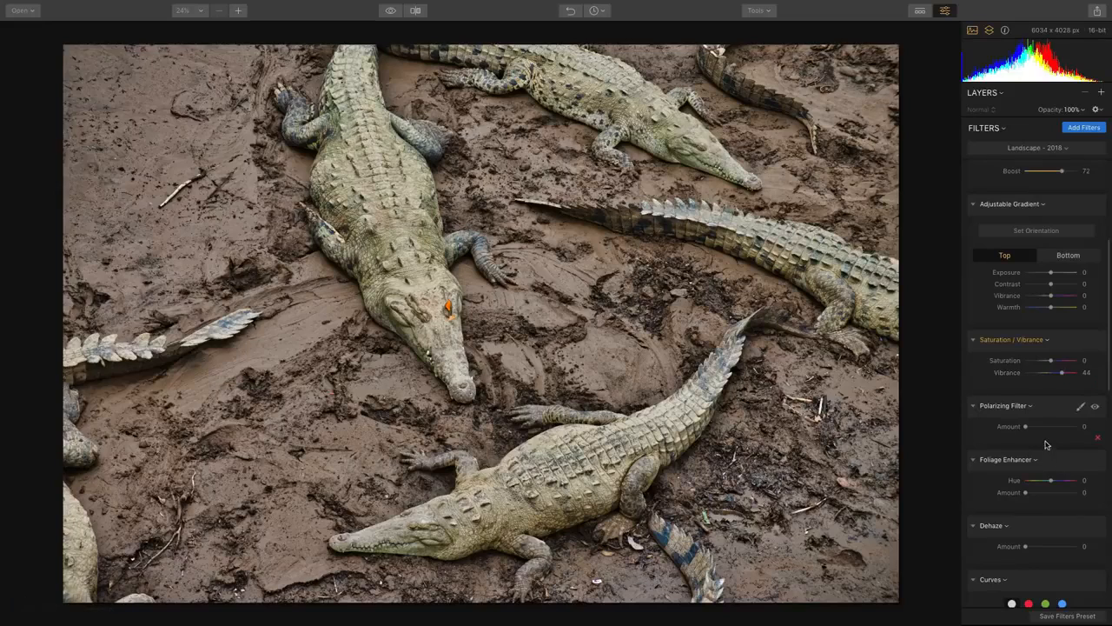
{"action": "mouse_move", "coordinate": [1026, 427]}
{"action": "left_mouse_down"}
{"action": "mouse_move", "coordinate": [1080, 426]}
{"action": "mouse_move", "coordinate": [1005, 436]}
{"action": "mouse_move", "coordinate": [1058, 434]}
{"action": "mouse_move", "coordinate": [1022, 435]}
{"action": "left_mouse_up"}
Step: Search the filters catalog for "hsl" and add the HSL filter
{"action": "scroll", "coordinate": [997, 437], "scroll_direction": "down", "scroll_amount": 5}
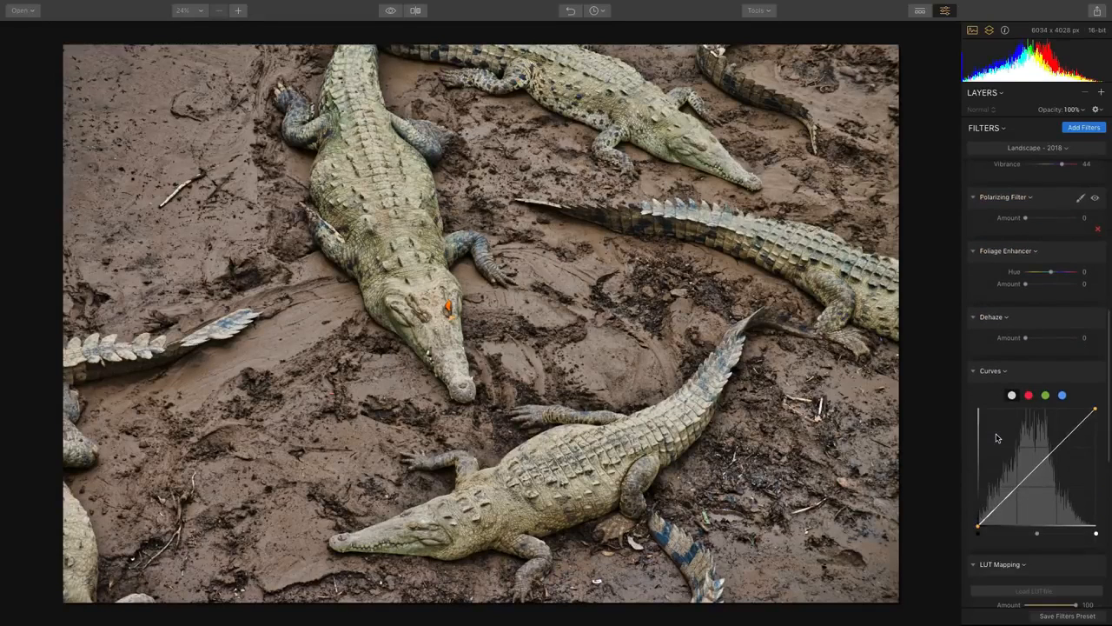
{"action": "left_click", "coordinate": [1074, 128]}
{"action": "mouse_move", "coordinate": [912, 111]}
{"action": "type", "text": "hsl"}
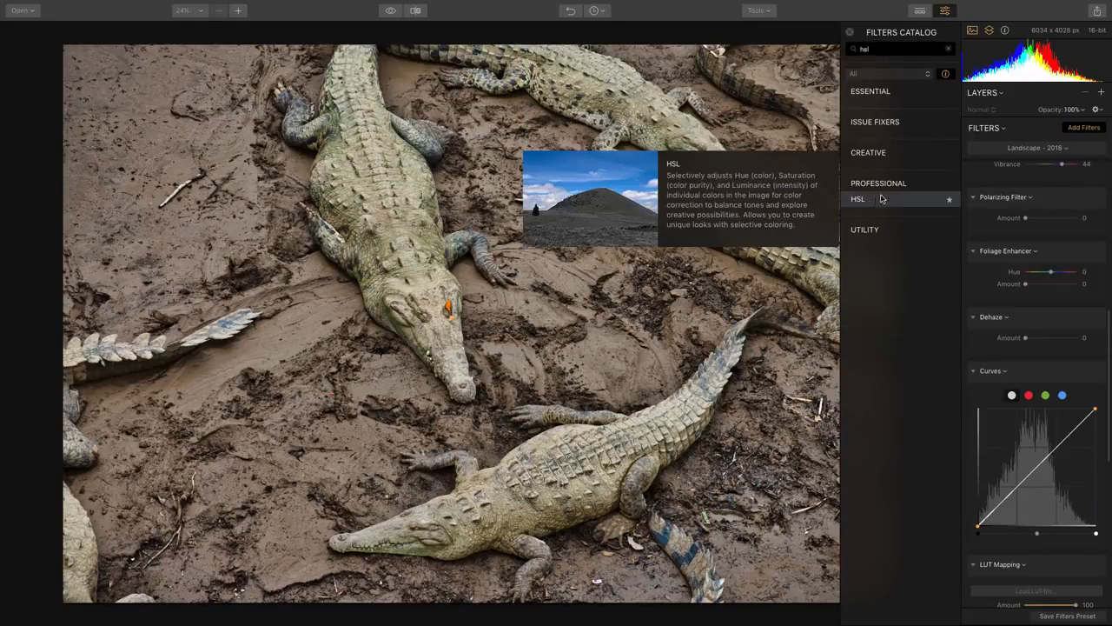
{"action": "left_click", "coordinate": [862, 201]}
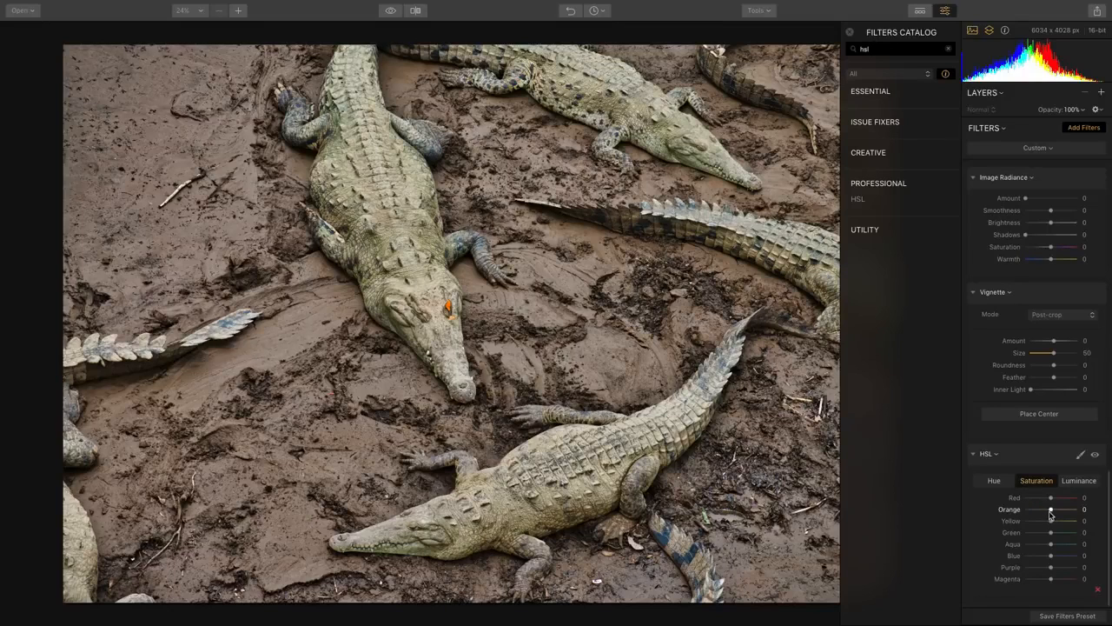
Step: In HSL set Yellow Luminance to -83, Yellow Hue to 59 and Yellow Saturation to 41, and lower Green Saturation to -100
{"action": "left_click", "coordinate": [1077, 481]}
{"action": "left_click_drag", "start_coordinate": [1051, 520], "coordinate": [1031, 524]}
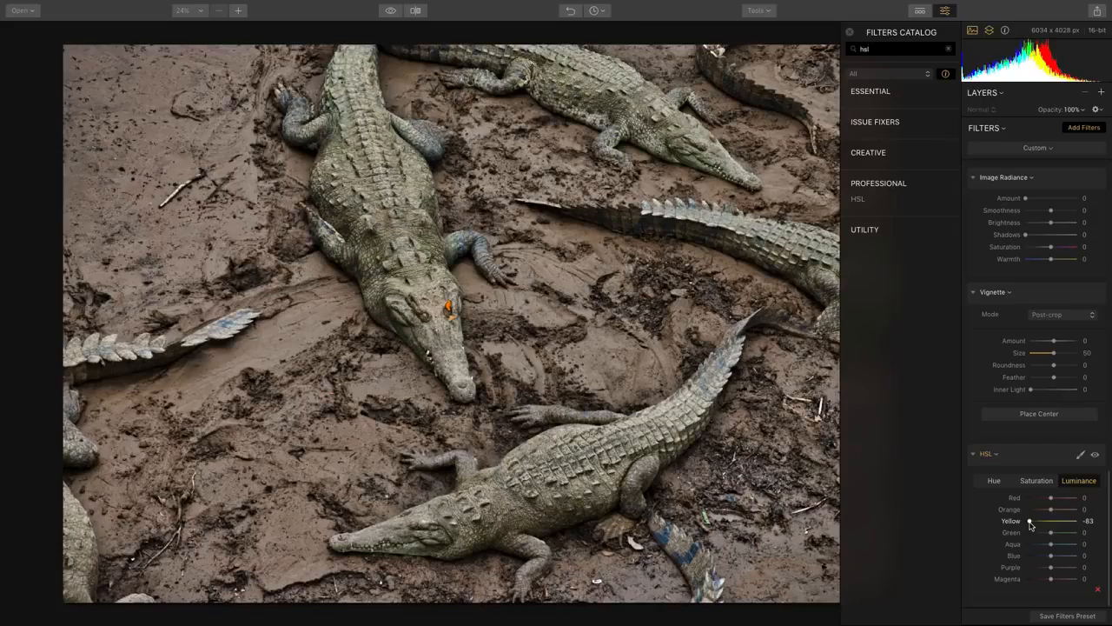
{"action": "left_click", "coordinate": [994, 482]}
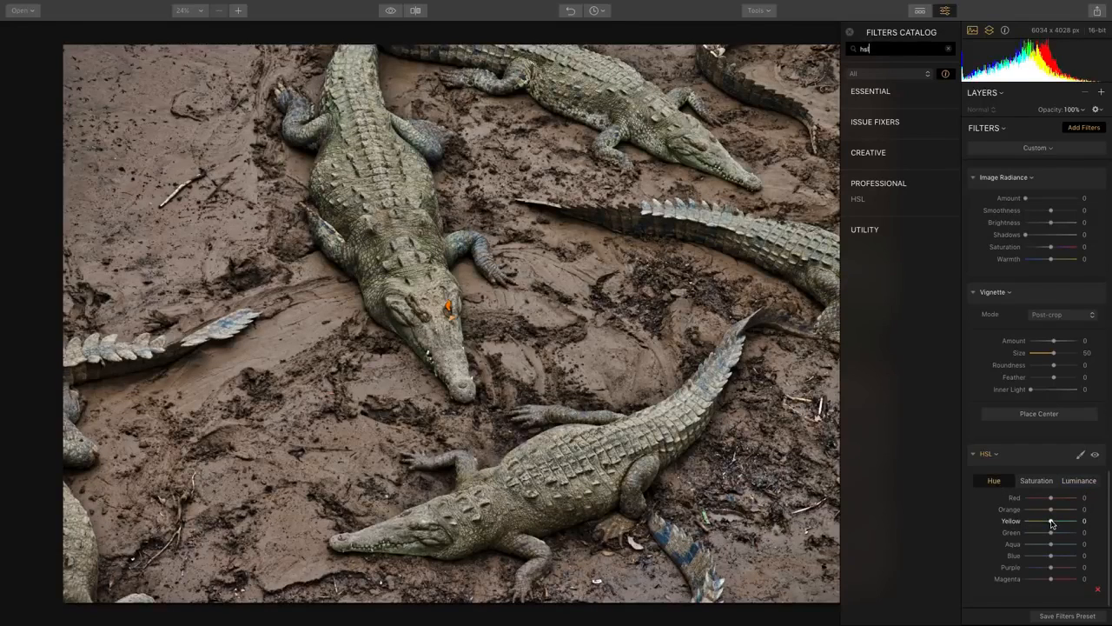
{"action": "mouse_move", "coordinate": [1051, 522]}
{"action": "left_mouse_down"}
{"action": "mouse_move", "coordinate": [1029, 525]}
{"action": "mouse_move", "coordinate": [1067, 524]}
{"action": "left_mouse_up"}
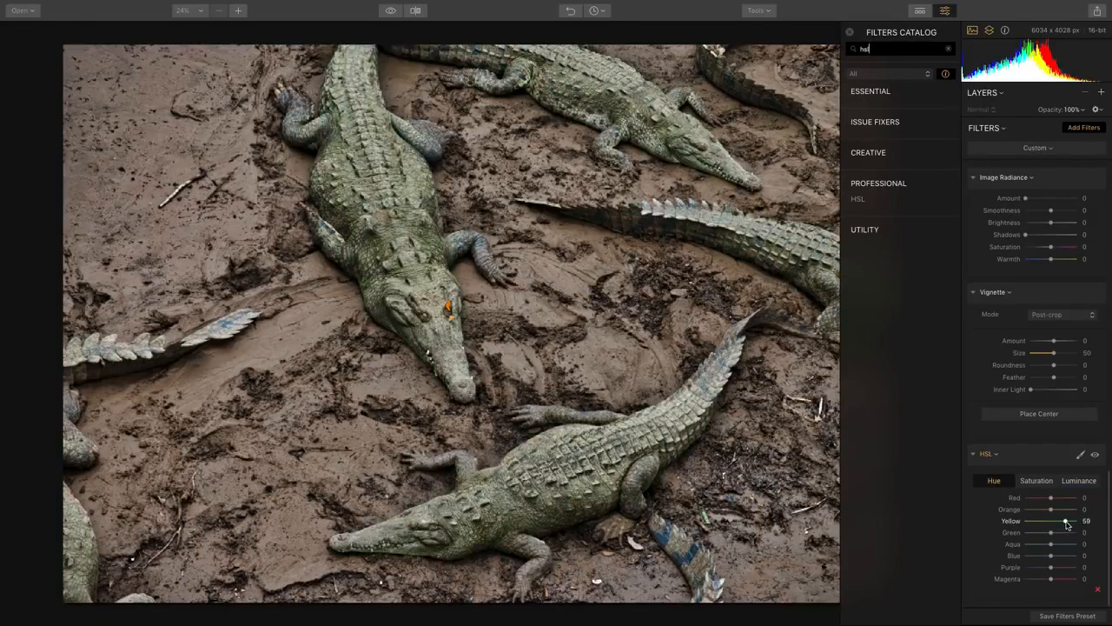
{"action": "left_click", "coordinate": [1036, 481]}
{"action": "left_click_drag", "start_coordinate": [1053, 521], "coordinate": [1025, 533]}
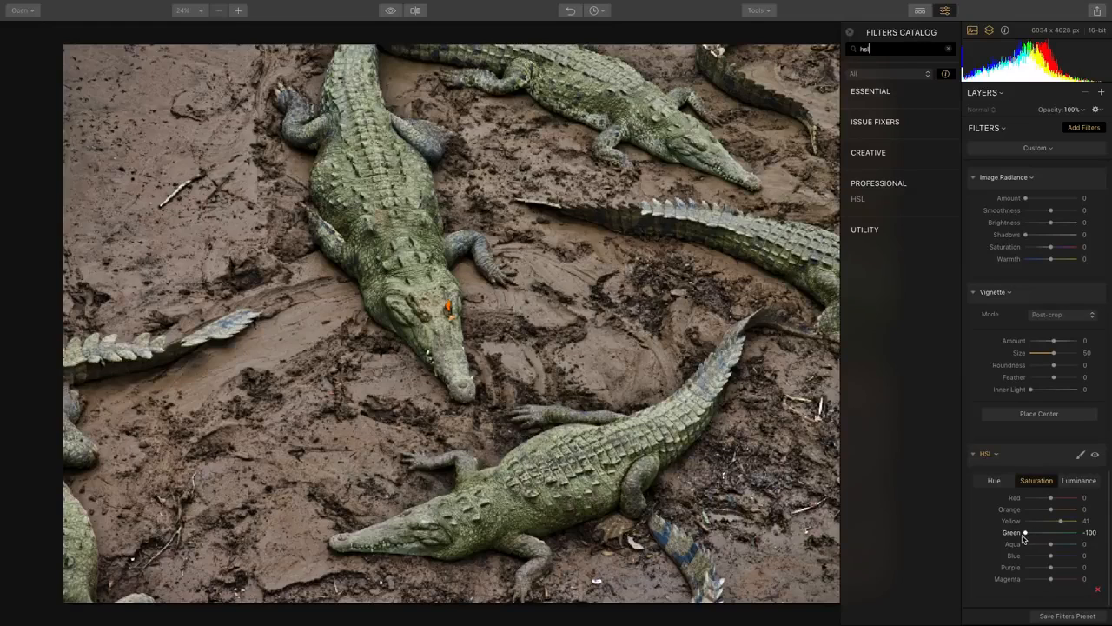
Step: Set HSL Green Luminance to -53 and raise the Saturation of Red to 71 and Orange to 41
{"action": "left_click", "coordinate": [1079, 480]}
{"action": "left_click_drag", "start_coordinate": [1050, 532], "coordinate": [1037, 537]}
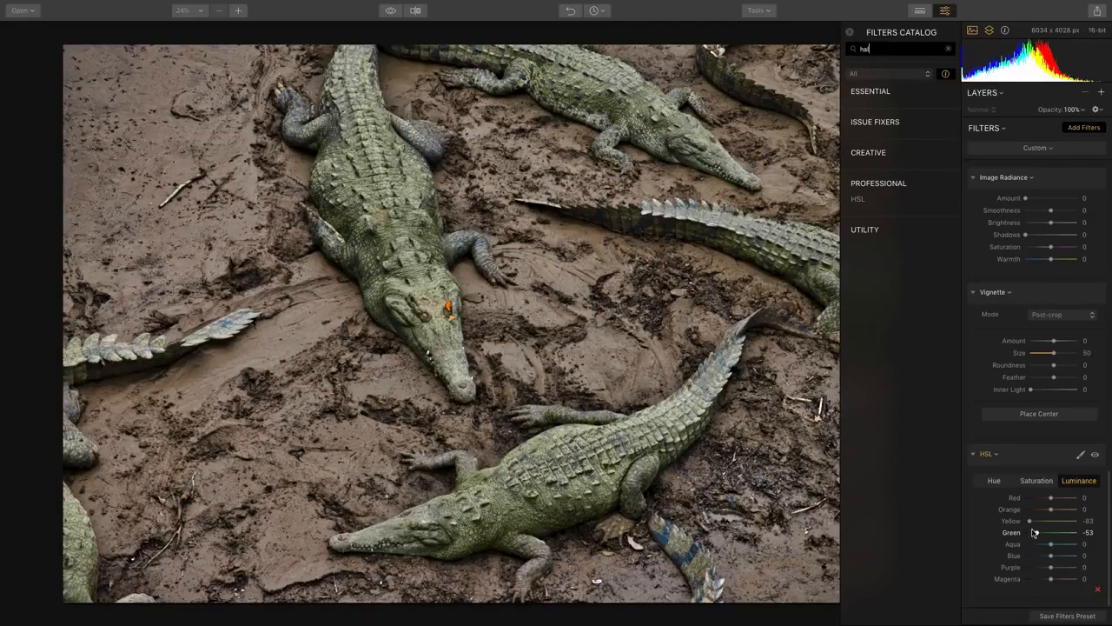
{"action": "left_click", "coordinate": [1037, 483]}
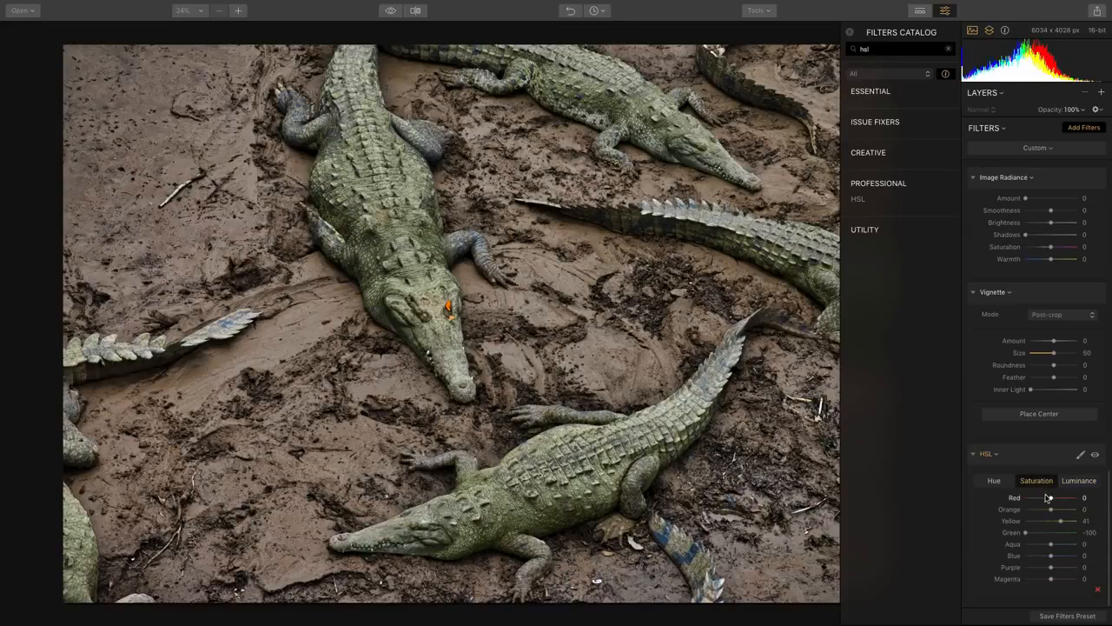
{"action": "mouse_move", "coordinate": [1051, 497]}
{"action": "left_mouse_down"}
{"action": "mouse_move", "coordinate": [1067, 498]}
{"action": "mouse_move", "coordinate": [1062, 513]}
{"action": "left_mouse_up"}
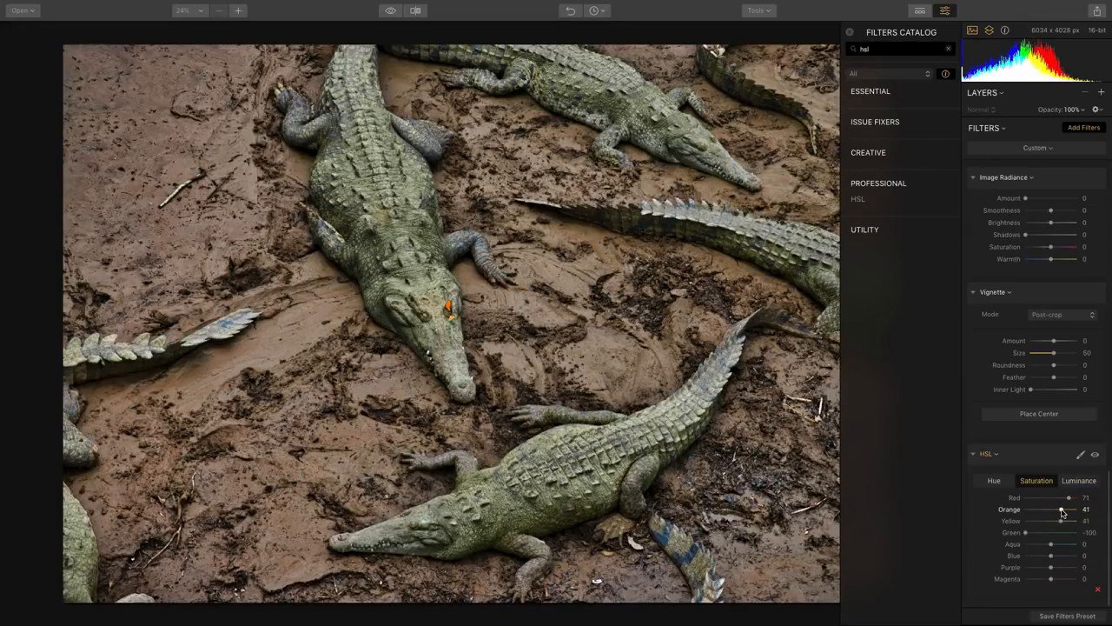
Step: Toggle the HSL filter's visibility off and on to compare the crocodile and mud colours with and without it
{"action": "left_click", "coordinate": [1095, 456]}
{"action": "left_click", "coordinate": [1095, 457]}
{"action": "left_click", "coordinate": [1095, 457]}
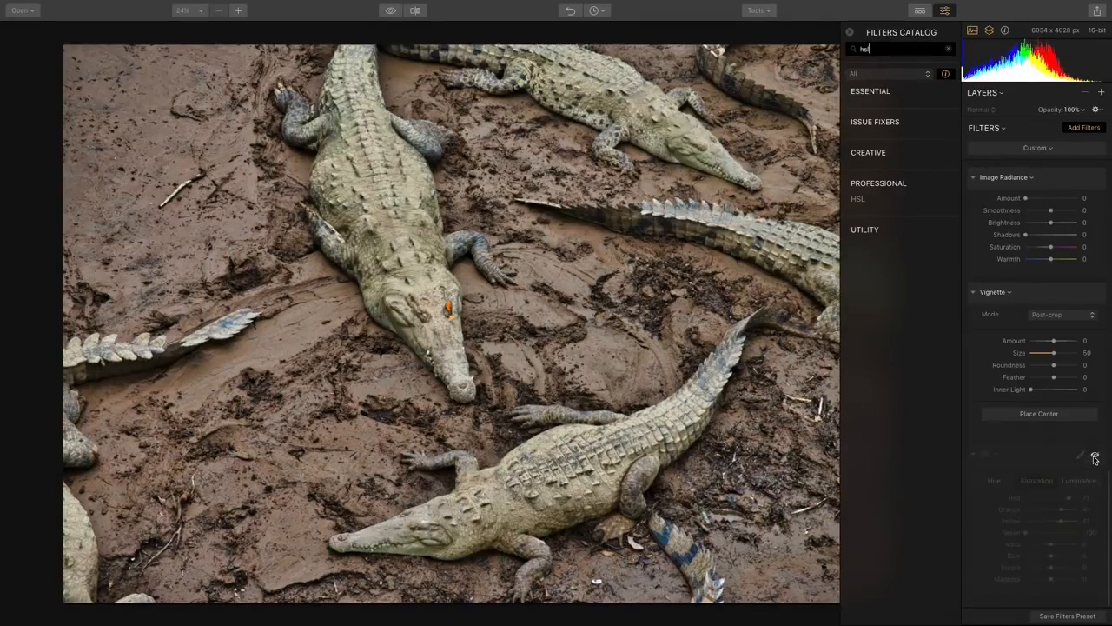
{"action": "left_click", "coordinate": [1095, 456]}
{"action": "left_click", "coordinate": [1095, 456]}
{"action": "left_click", "coordinate": [1094, 456]}
{"action": "left_click", "coordinate": [1095, 456]}
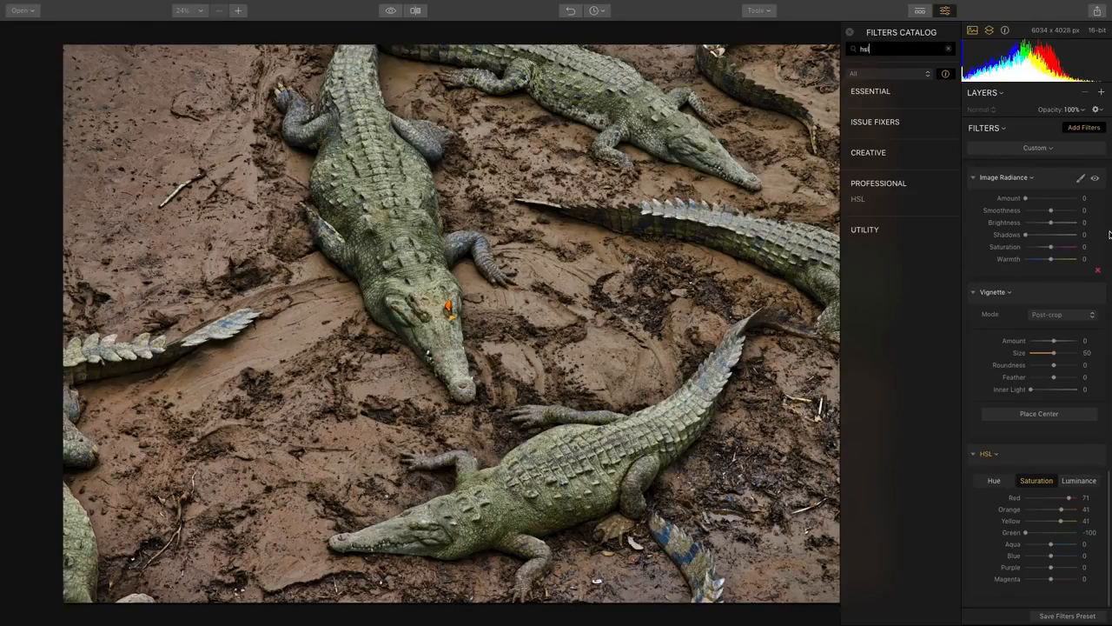
Step: Start the Erase tool and lasso the pale stick in the mud near the photo's upper-left corner
{"action": "left_click", "coordinate": [766, 14]}
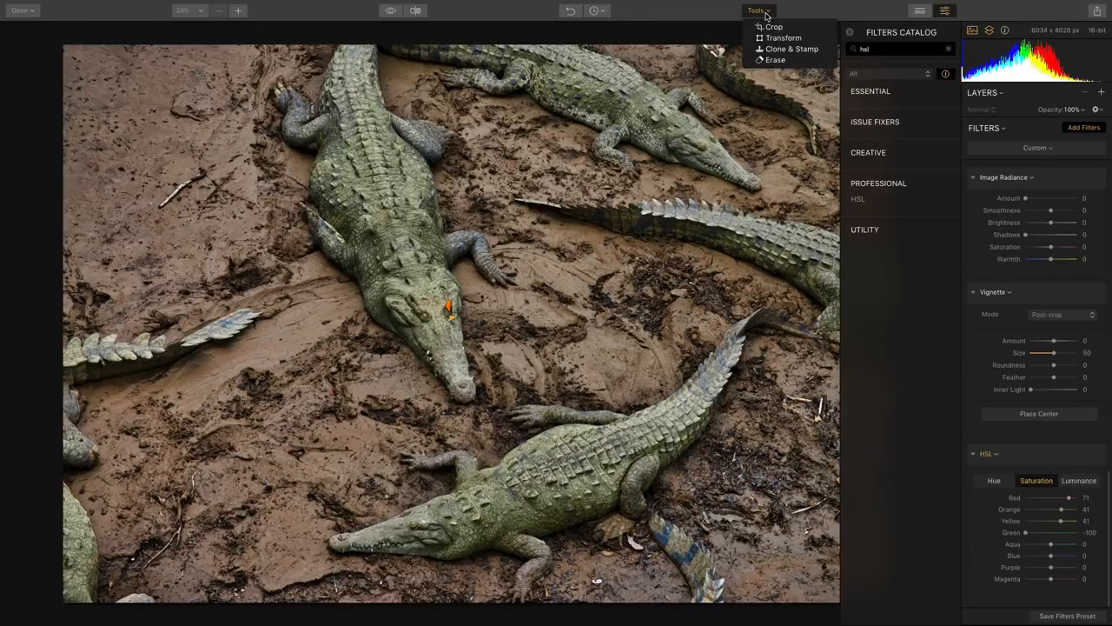
{"action": "left_click", "coordinate": [796, 61]}
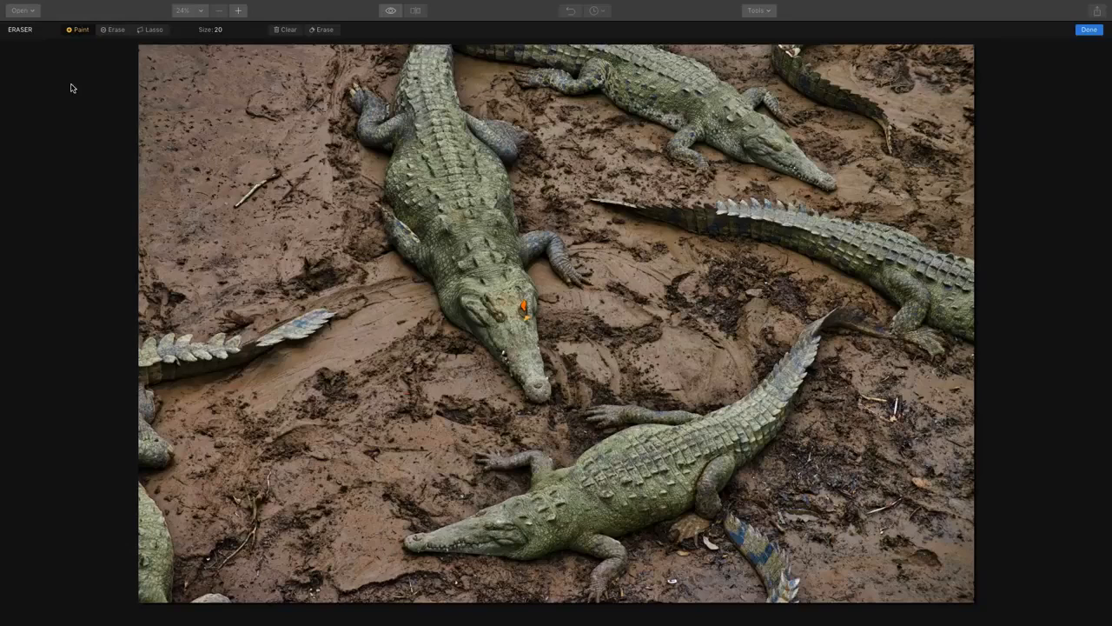
{"action": "left_click", "coordinate": [149, 32]}
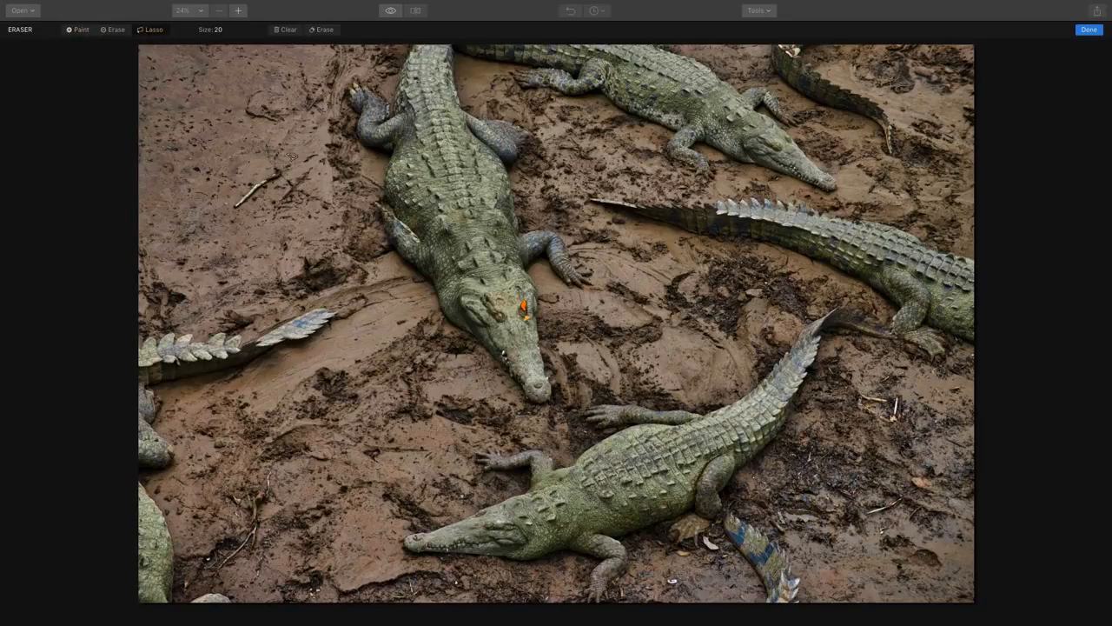
{"action": "mouse_move", "coordinate": [278, 162]}
{"action": "left_mouse_down"}
{"action": "mouse_move", "coordinate": [220, 206]}
{"action": "mouse_move", "coordinate": [237, 210]}
{"action": "mouse_move", "coordinate": [278, 166]}
{"action": "left_mouse_up"}
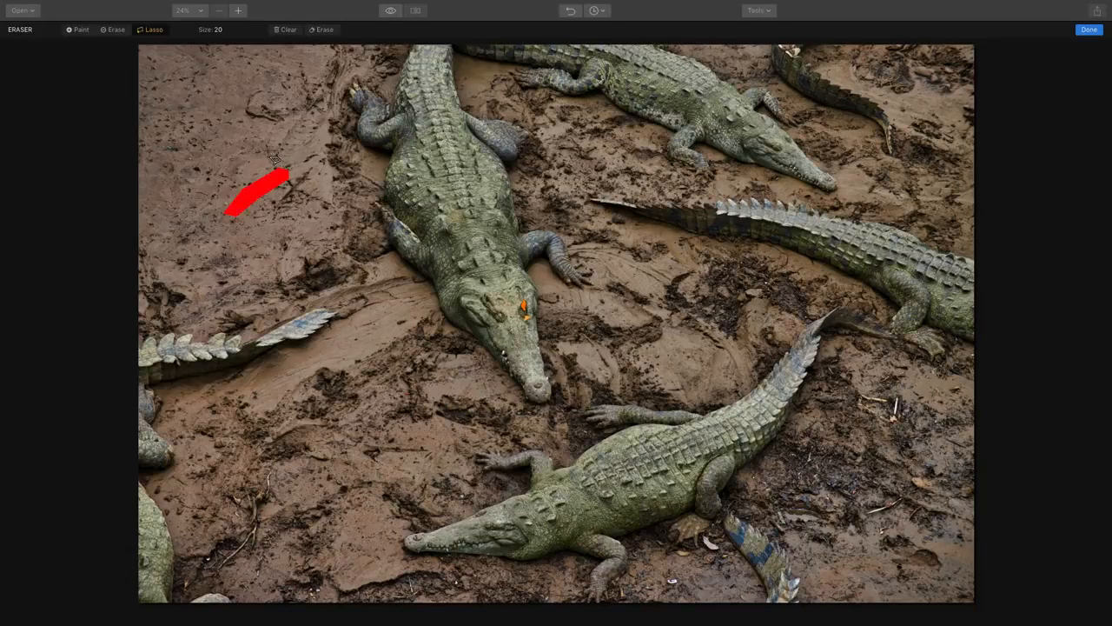
Step: With the eraser's paint brush at size 74, mark the crocodile tail and the body parts along the photo's left edge
{"action": "left_click", "coordinate": [76, 31]}
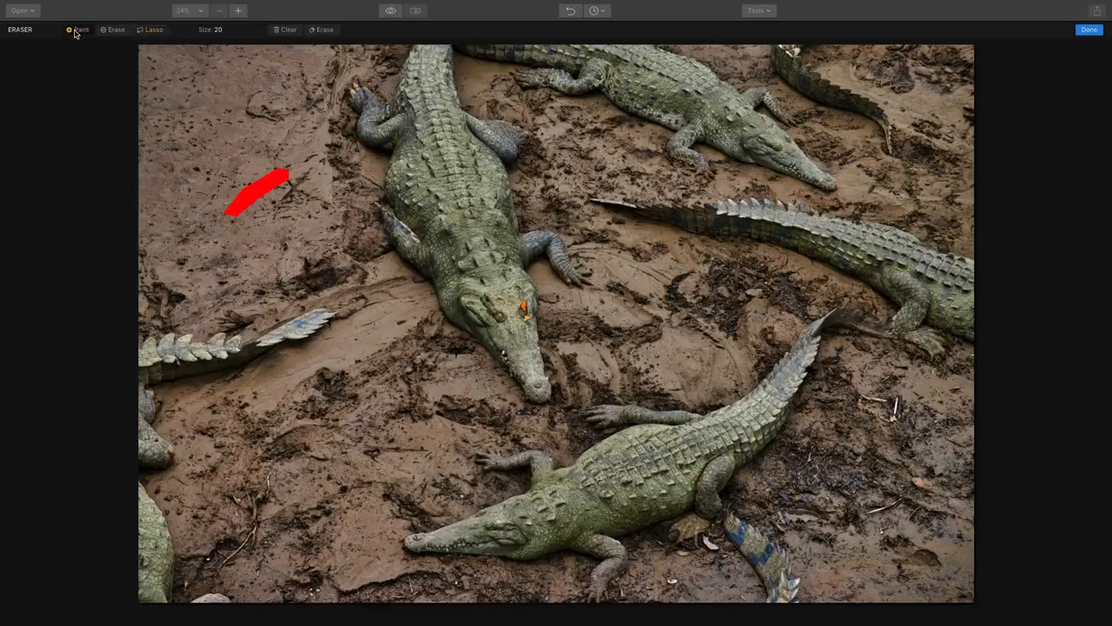
{"action": "left_click", "coordinate": [217, 32]}
{"action": "left_click_drag", "start_coordinate": [207, 45], "coordinate": [222, 46]}
{"action": "mouse_move", "coordinate": [177, 356]}
{"action": "left_mouse_down"}
{"action": "mouse_move", "coordinate": [141, 367]}
{"action": "mouse_move", "coordinate": [250, 349]}
{"action": "mouse_move", "coordinate": [327, 318]}
{"action": "mouse_move", "coordinate": [141, 398]}
{"action": "mouse_move", "coordinate": [161, 464]}
{"action": "mouse_move", "coordinate": [145, 492]}
{"action": "mouse_move", "coordinate": [162, 552]}
{"action": "mouse_move", "coordinate": [151, 595]}
{"action": "mouse_move", "coordinate": [137, 562]}
{"action": "mouse_move", "coordinate": [193, 613]}
{"action": "mouse_move", "coordinate": [242, 599]}
{"action": "left_mouse_up"}
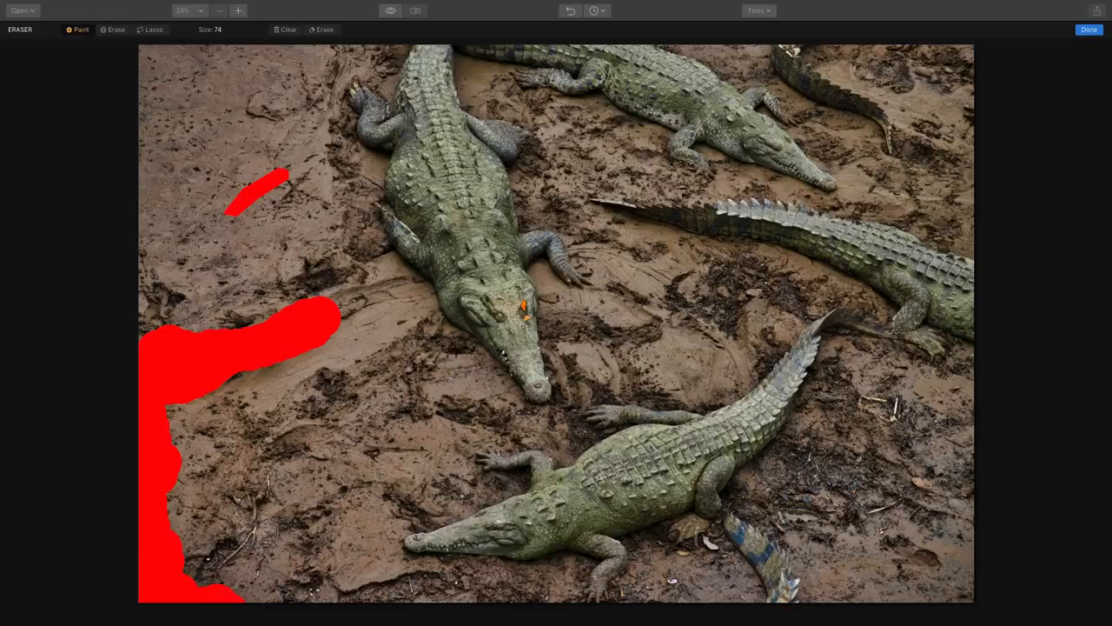
Step: Mark the lower-left twigs and the tails at the bottom and upper-right edges of the photo, then erase all marked areas and apply
{"action": "mouse_move", "coordinate": [267, 480]}
{"action": "left_mouse_down"}
{"action": "mouse_move", "coordinate": [256, 537]}
{"action": "mouse_move", "coordinate": [223, 576]}
{"action": "mouse_move", "coordinate": [265, 485]}
{"action": "left_mouse_up"}
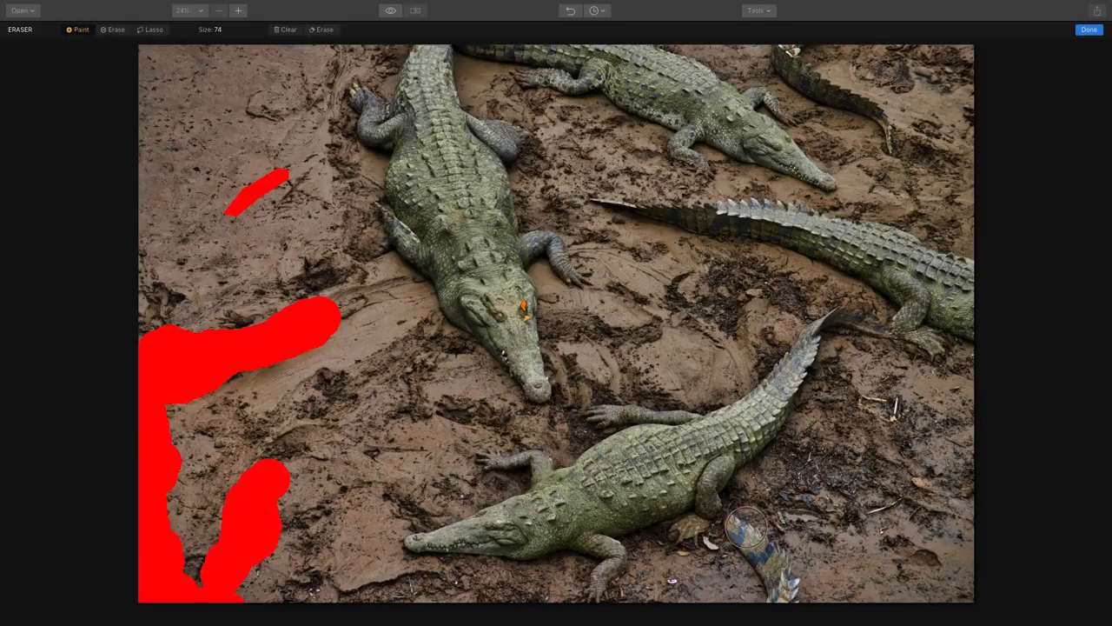
{"action": "left_click", "coordinate": [747, 524]}
{"action": "mouse_move", "coordinate": [748, 524]}
{"action": "left_mouse_down"}
{"action": "mouse_move", "coordinate": [779, 600]}
{"action": "mouse_move", "coordinate": [786, 571]}
{"action": "mouse_move", "coordinate": [779, 599]}
{"action": "mouse_move", "coordinate": [754, 554]}
{"action": "mouse_move", "coordinate": [752, 593]}
{"action": "left_mouse_up"}
{"action": "mouse_move", "coordinate": [882, 147]}
{"action": "left_mouse_down"}
{"action": "mouse_move", "coordinate": [792, 72]}
{"action": "mouse_move", "coordinate": [784, 56]}
{"action": "mouse_move", "coordinate": [804, 44]}
{"action": "mouse_move", "coordinate": [807, 59]}
{"action": "mouse_move", "coordinate": [767, 45]}
{"action": "left_mouse_up"}
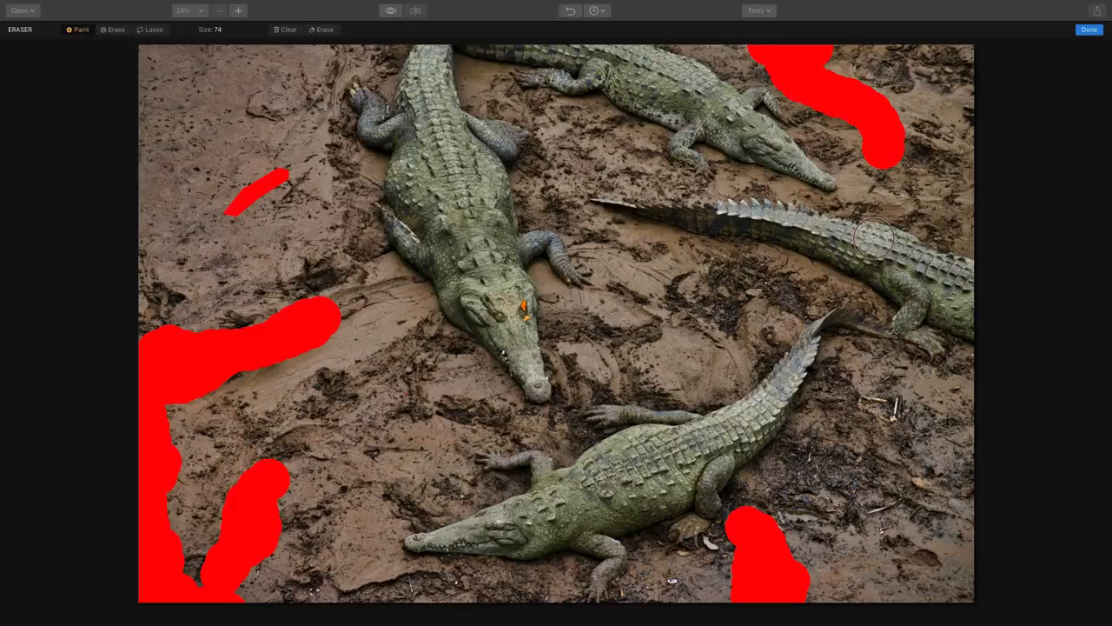
{"action": "left_click", "coordinate": [329, 31]}
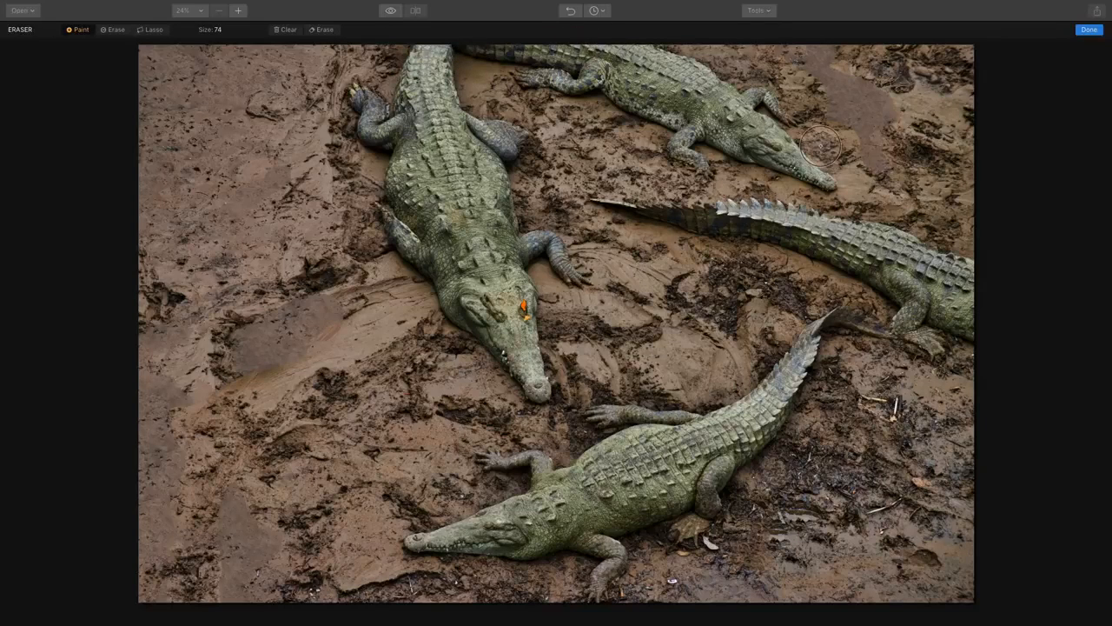
{"action": "left_click", "coordinate": [1087, 33]}
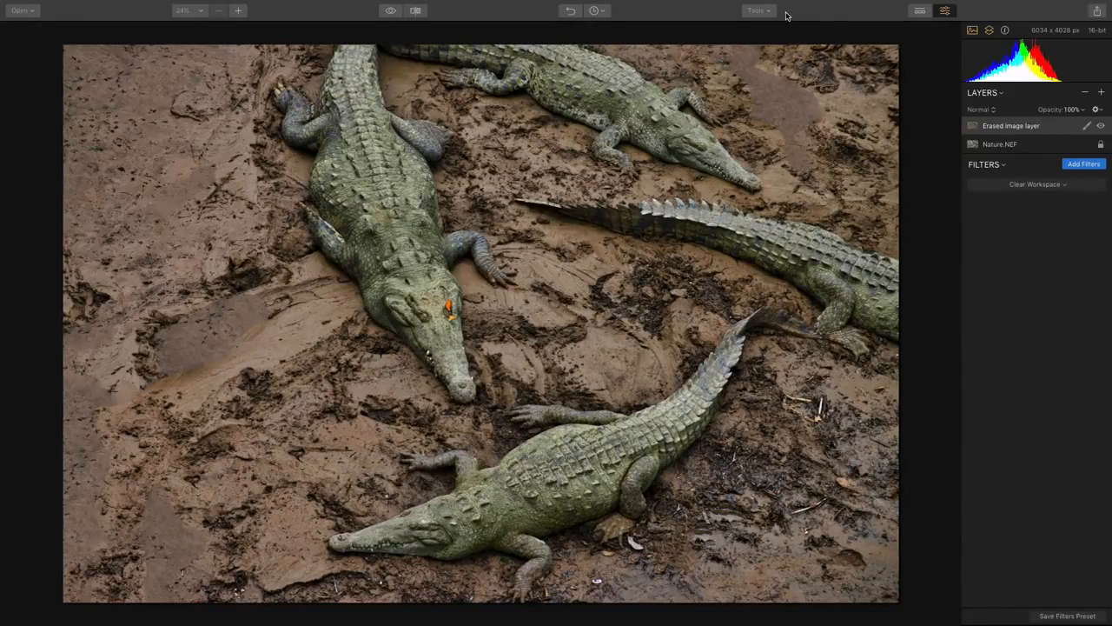
Step: With Clone & Stamp, cover the smooth erased patches in the left part of the photo with textured mud sampled nearby
{"action": "left_click", "coordinate": [768, 12]}
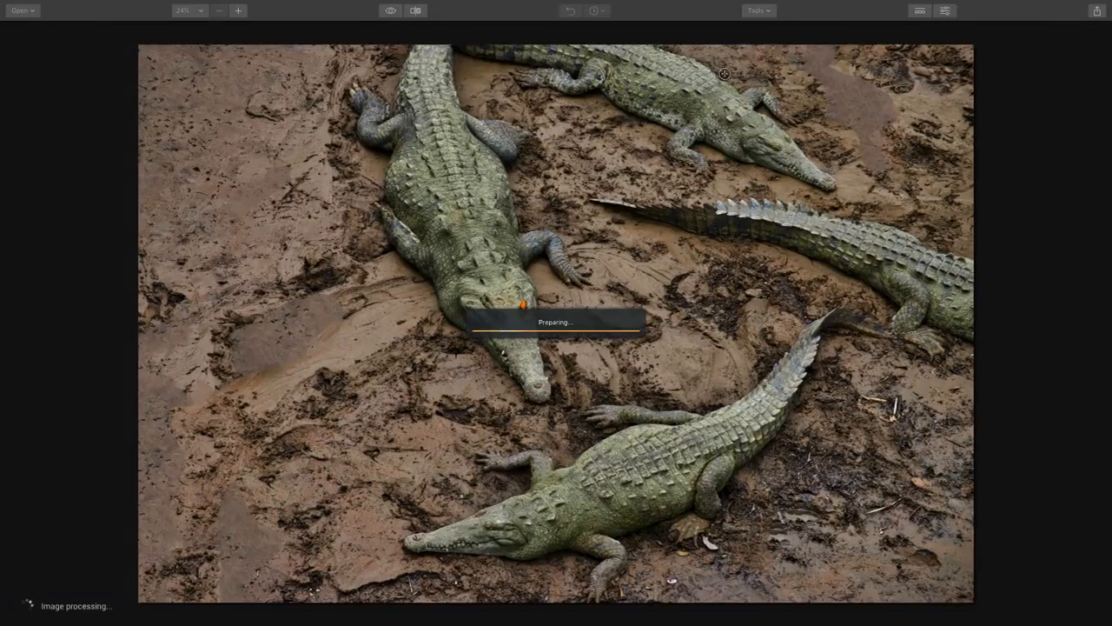
{"action": "left_click", "coordinate": [241, 176]}
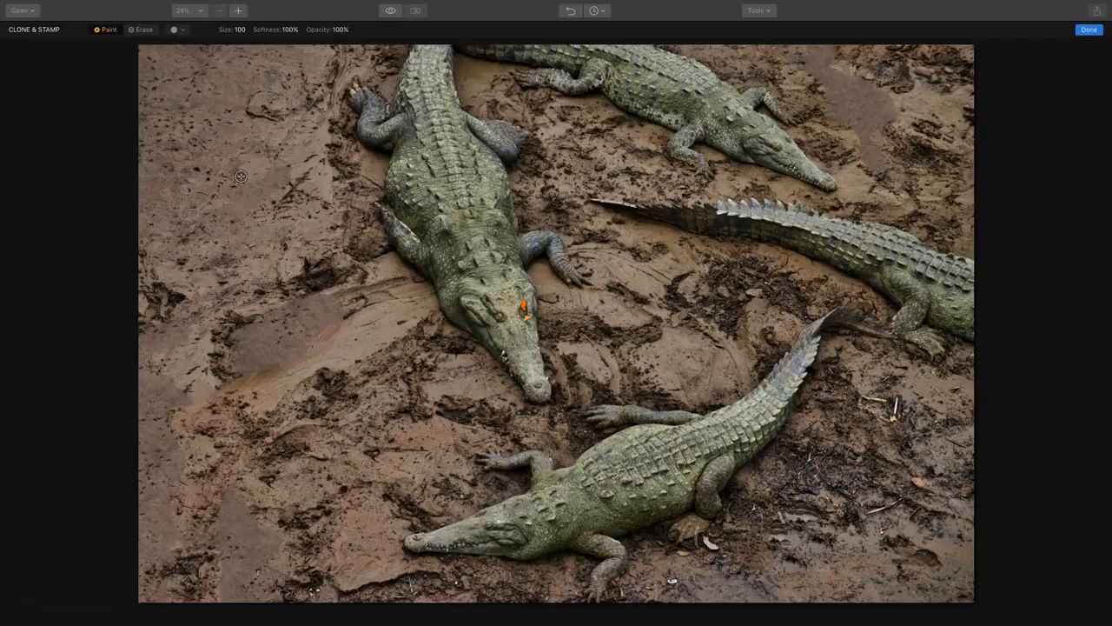
{"action": "mouse_move", "coordinate": [282, 314]}
{"action": "left_mouse_down"}
{"action": "mouse_move", "coordinate": [312, 309]}
{"action": "mouse_move", "coordinate": [320, 325]}
{"action": "mouse_move", "coordinate": [255, 334]}
{"action": "mouse_move", "coordinate": [255, 324]}
{"action": "mouse_move", "coordinate": [256, 359]}
{"action": "mouse_move", "coordinate": [245, 359]}
{"action": "mouse_move", "coordinate": [309, 322]}
{"action": "mouse_move", "coordinate": [251, 375]}
{"action": "mouse_move", "coordinate": [284, 339]}
{"action": "mouse_move", "coordinate": [268, 367]}
{"action": "left_mouse_up"}
{"action": "left_click", "coordinate": [325, 497], "text": "alt"}
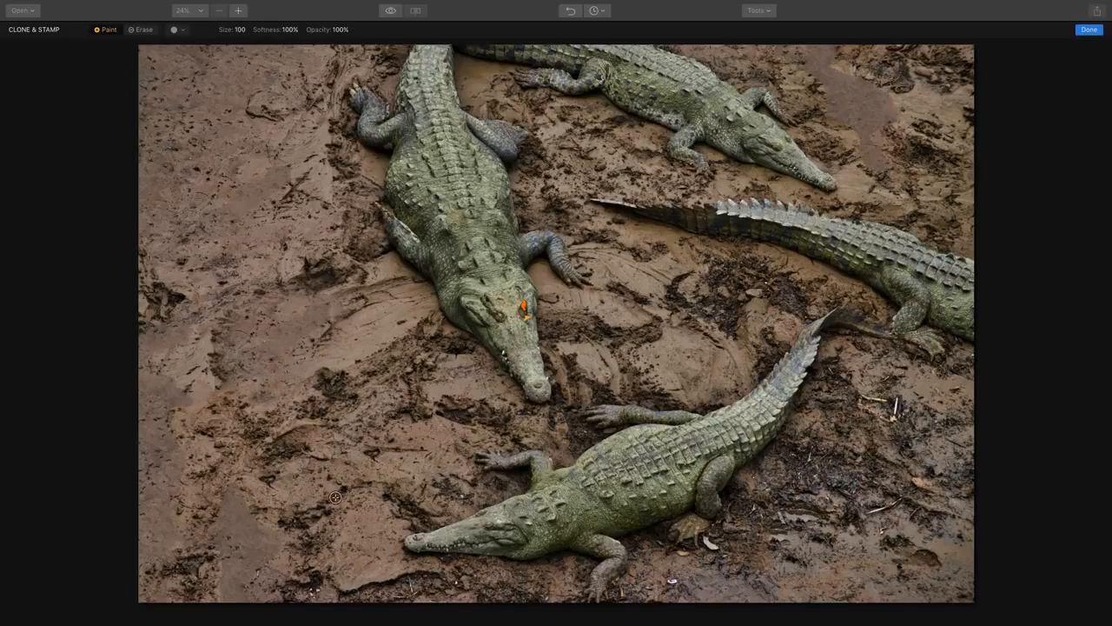
{"action": "mouse_move", "coordinate": [196, 570]}
{"action": "left_mouse_down"}
{"action": "mouse_move", "coordinate": [149, 574]}
{"action": "mouse_move", "coordinate": [160, 538]}
{"action": "left_mouse_up"}
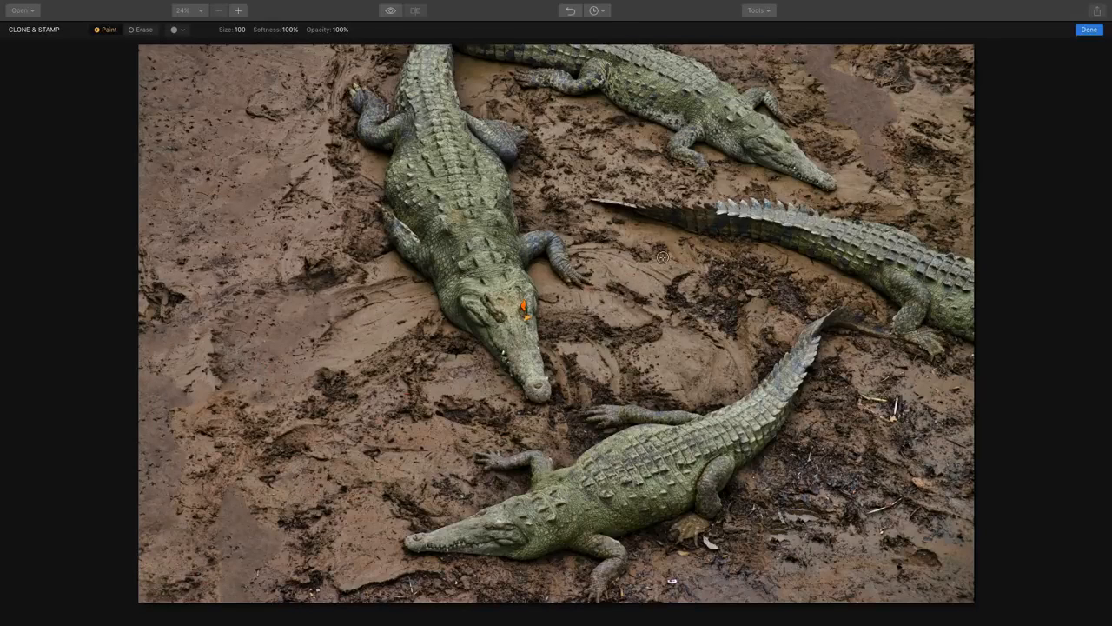
Step: Clone mud texture over the erased tail area in the photo's upper-right corner and apply the Clone & Stamp edits
{"action": "left_click", "coordinate": [958, 112], "text": "alt"}
{"action": "mouse_move", "coordinate": [907, 111]}
{"action": "left_mouse_down"}
{"action": "mouse_move", "coordinate": [874, 103]}
{"action": "mouse_move", "coordinate": [880, 143]}
{"action": "mouse_move", "coordinate": [861, 97]}
{"action": "mouse_move", "coordinate": [817, 59]}
{"action": "mouse_move", "coordinate": [883, 152]}
{"action": "left_mouse_up"}
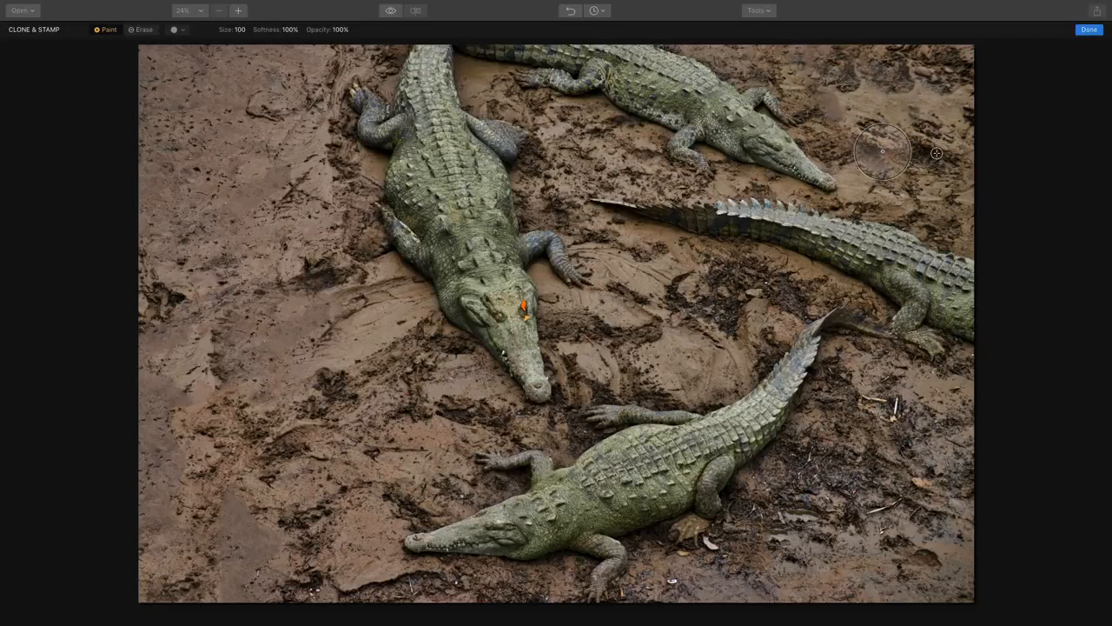
{"action": "left_click", "coordinate": [215, 165], "text": "alt"}
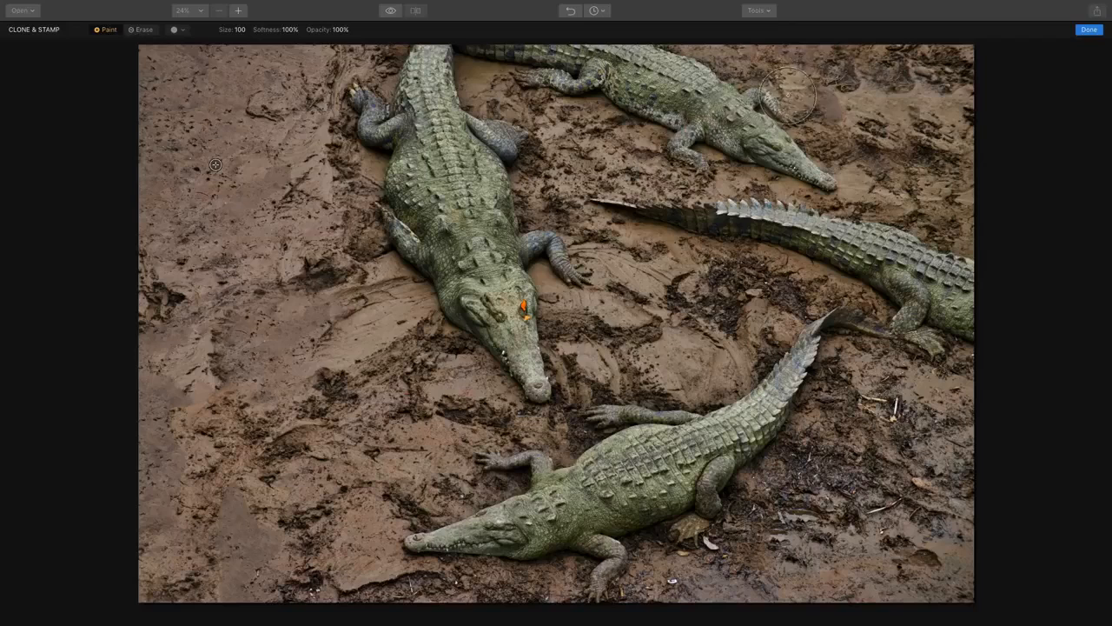
{"action": "mouse_move", "coordinate": [832, 84]}
{"action": "left_mouse_down"}
{"action": "mouse_move", "coordinate": [844, 77]}
{"action": "mouse_move", "coordinate": [833, 56]}
{"action": "left_mouse_up"}
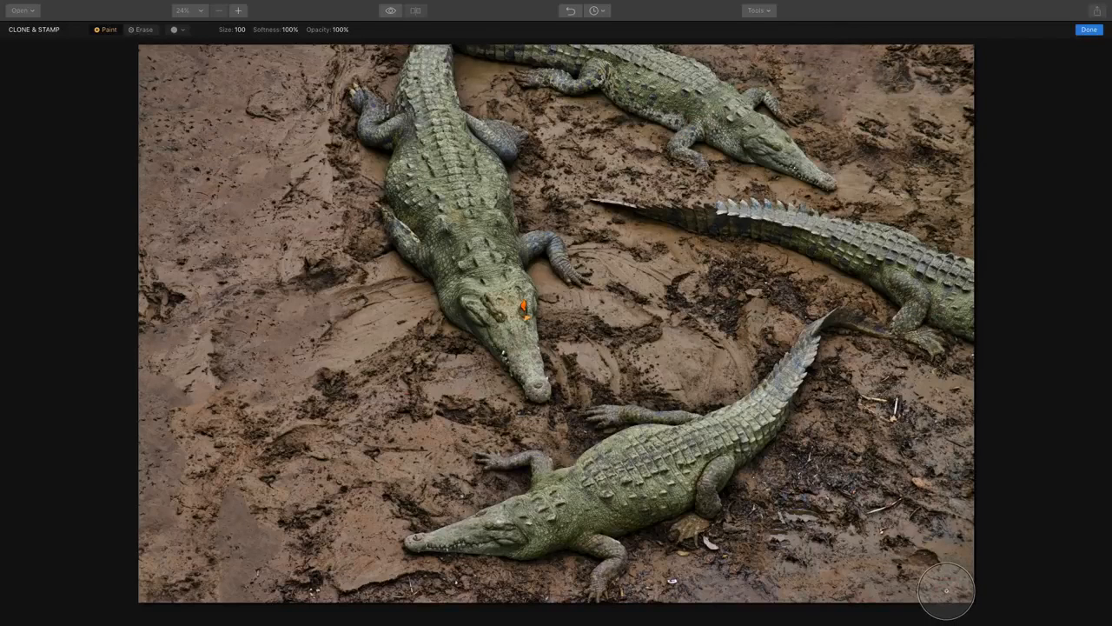
{"action": "left_click", "coordinate": [1091, 31]}
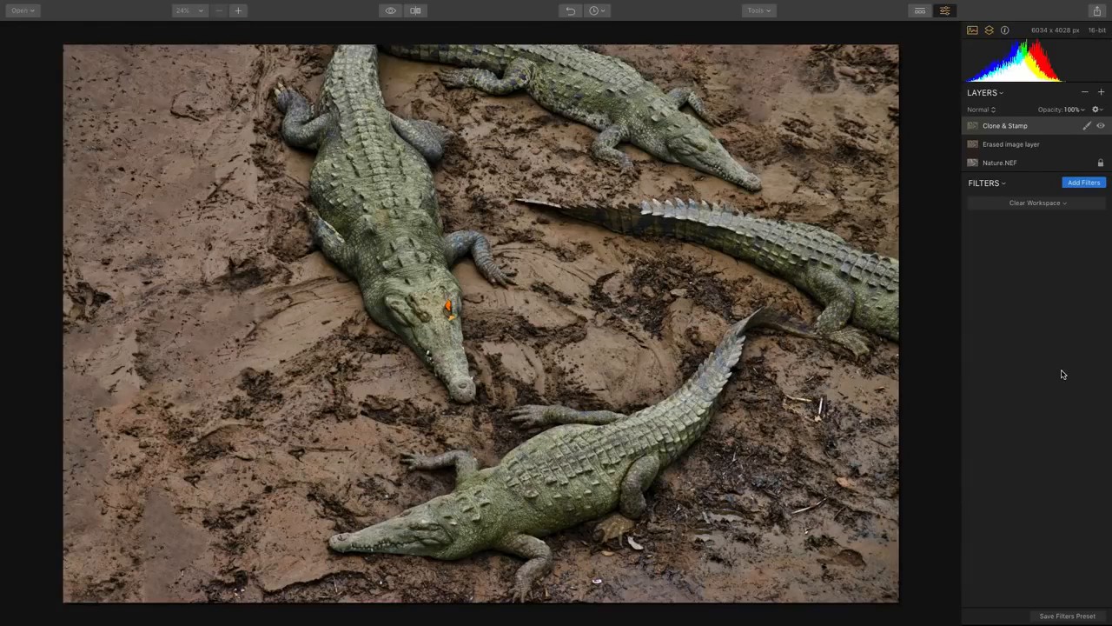
Step: Show the user presets and apply Big Landscape as an overlay preset on its own layer
{"action": "left_click", "coordinate": [922, 11]}
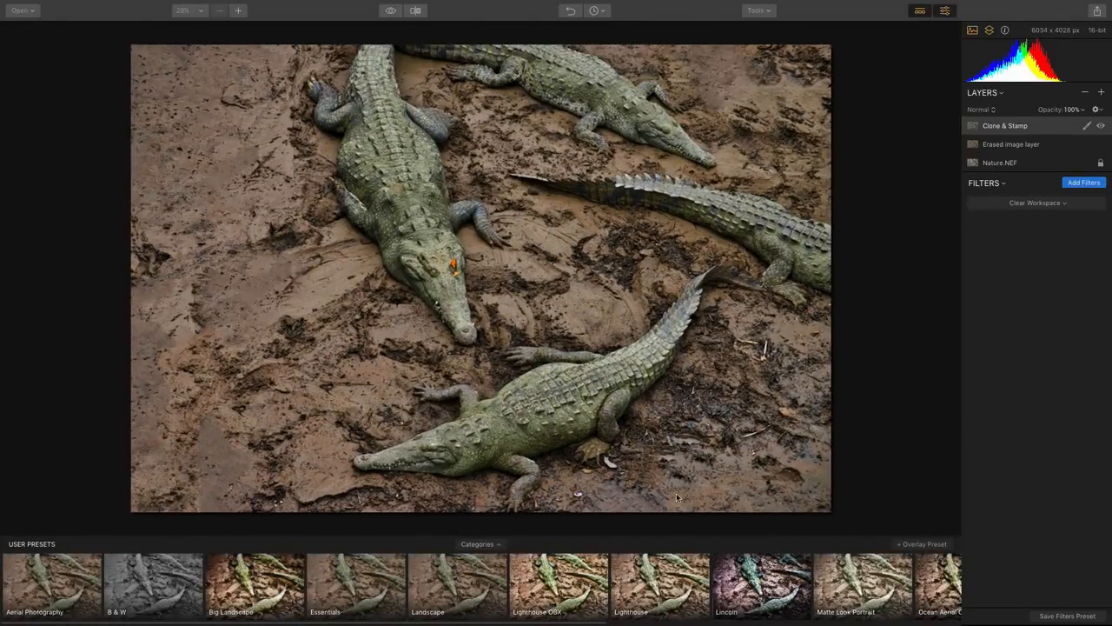
{"action": "left_click", "coordinate": [909, 546]}
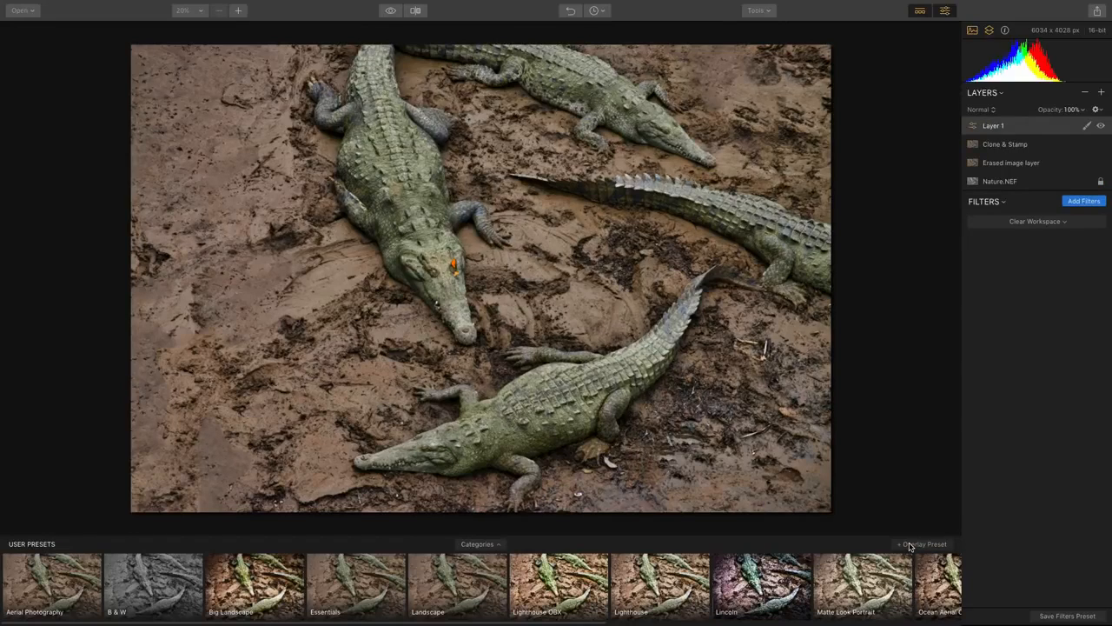
{"action": "left_click", "coordinate": [288, 587]}
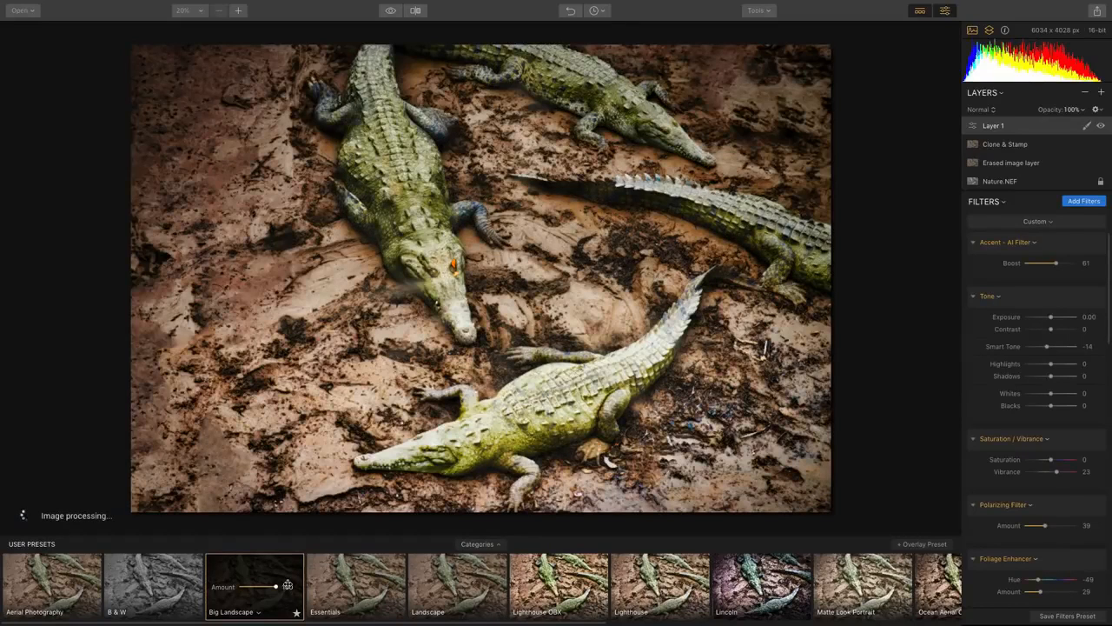
Step: Turn off the Sun Rays filter on the Big Landscape preset layer
{"action": "scroll", "coordinate": [1024, 365], "scroll_direction": "down", "scroll_amount": 1}
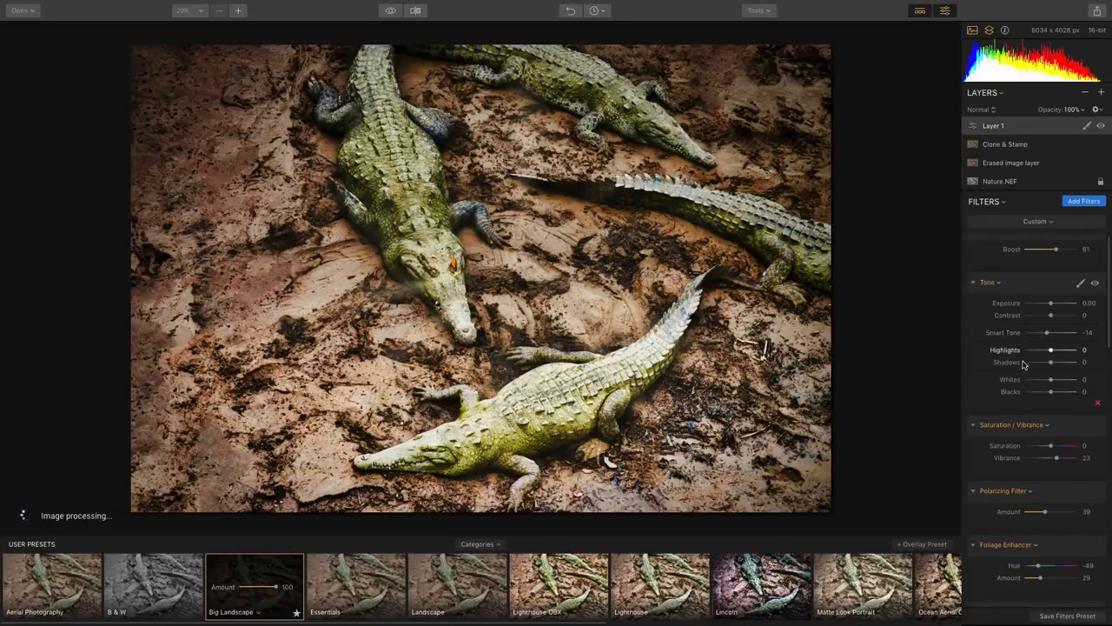
{"action": "scroll", "coordinate": [1023, 365], "scroll_direction": "down", "scroll_amount": 5}
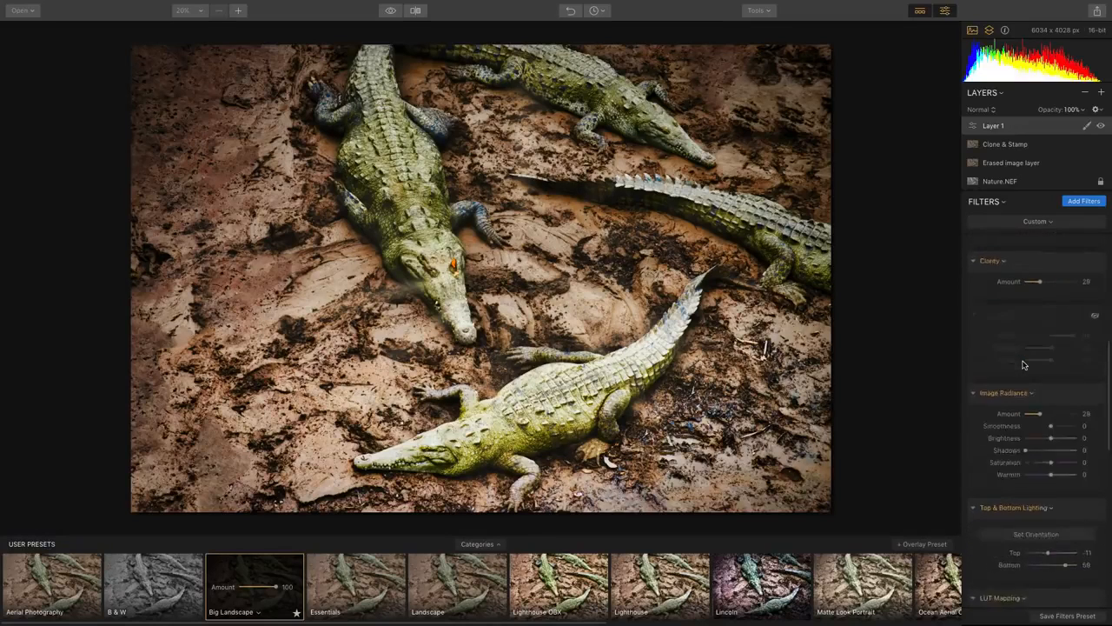
{"action": "scroll", "coordinate": [1024, 365], "scroll_direction": "down", "scroll_amount": 5}
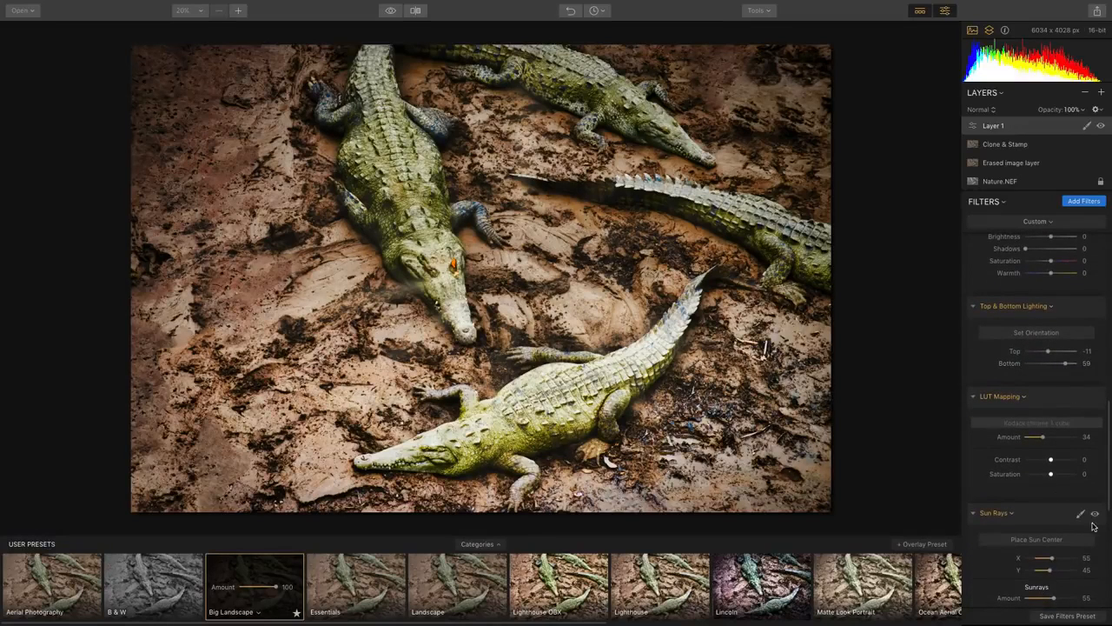
{"action": "left_click", "coordinate": [1094, 514]}
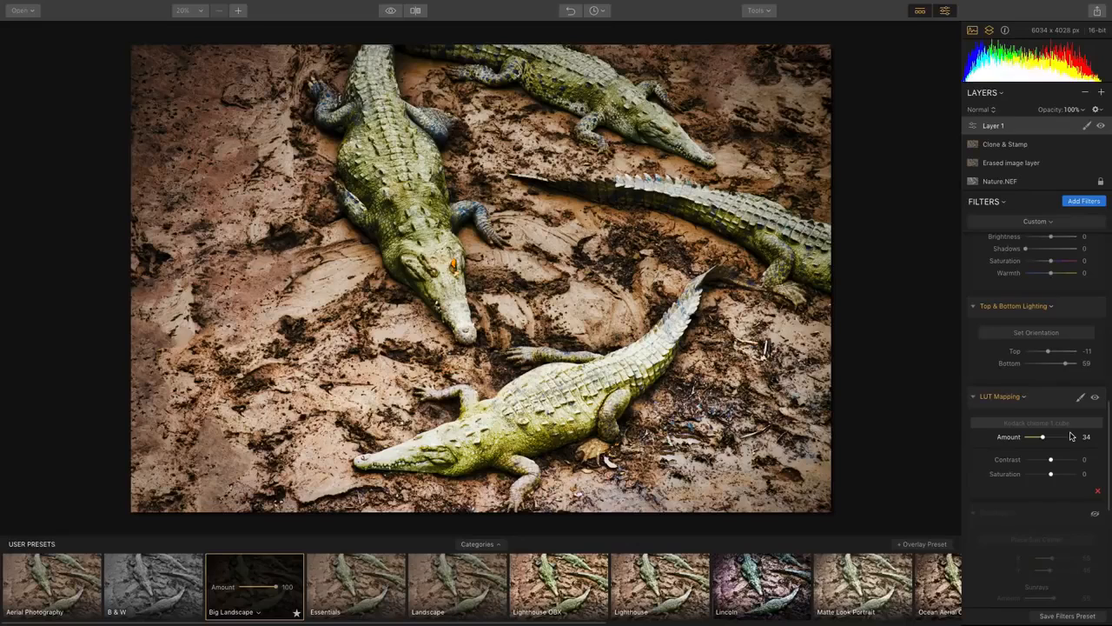
Step: Lower the opacity of Layer 1 to 53%
{"action": "scroll", "coordinate": [1071, 436], "scroll_direction": "up", "scroll_amount": 2}
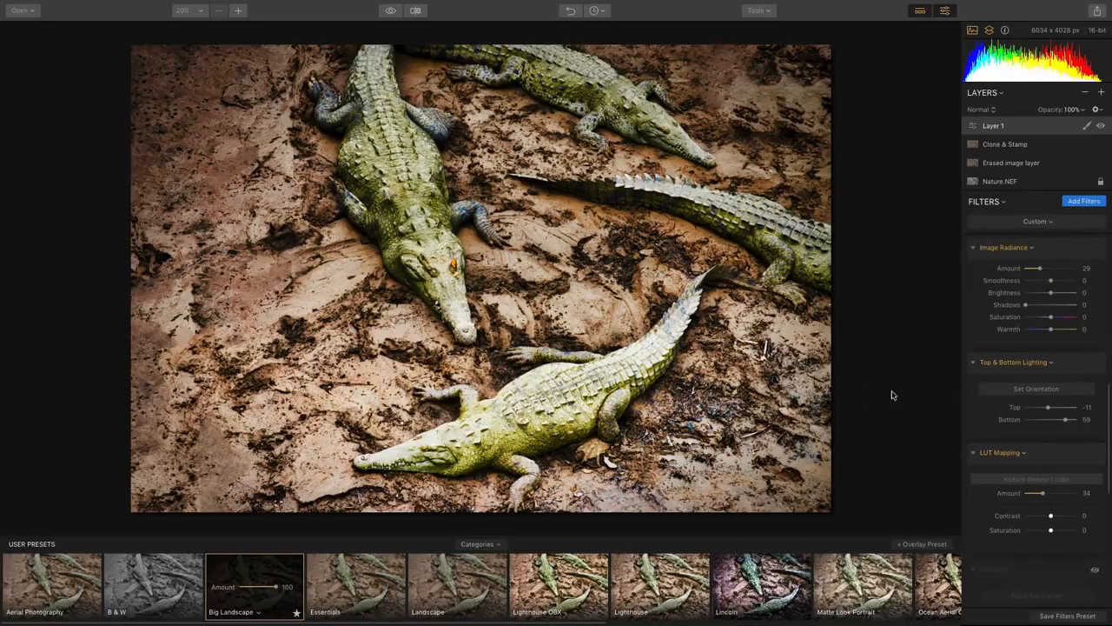
{"action": "scroll", "coordinate": [1052, 460], "scroll_direction": "up", "scroll_amount": 6}
{"action": "scroll", "coordinate": [1052, 463], "scroll_direction": "up", "scroll_amount": 8}
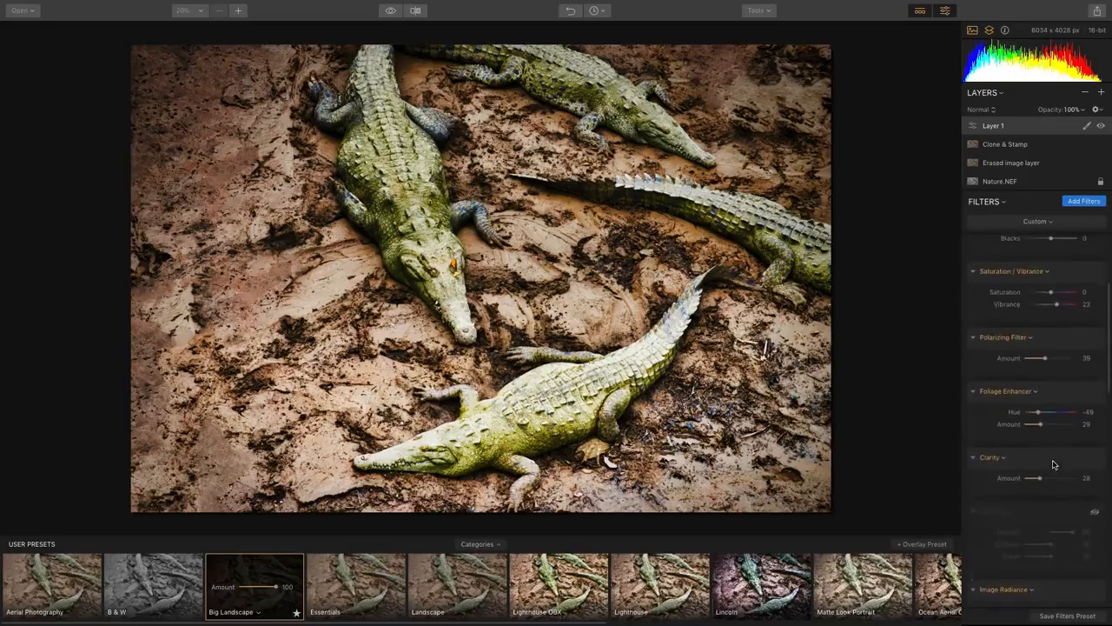
{"action": "scroll", "coordinate": [1052, 463], "scroll_direction": "up", "scroll_amount": 2}
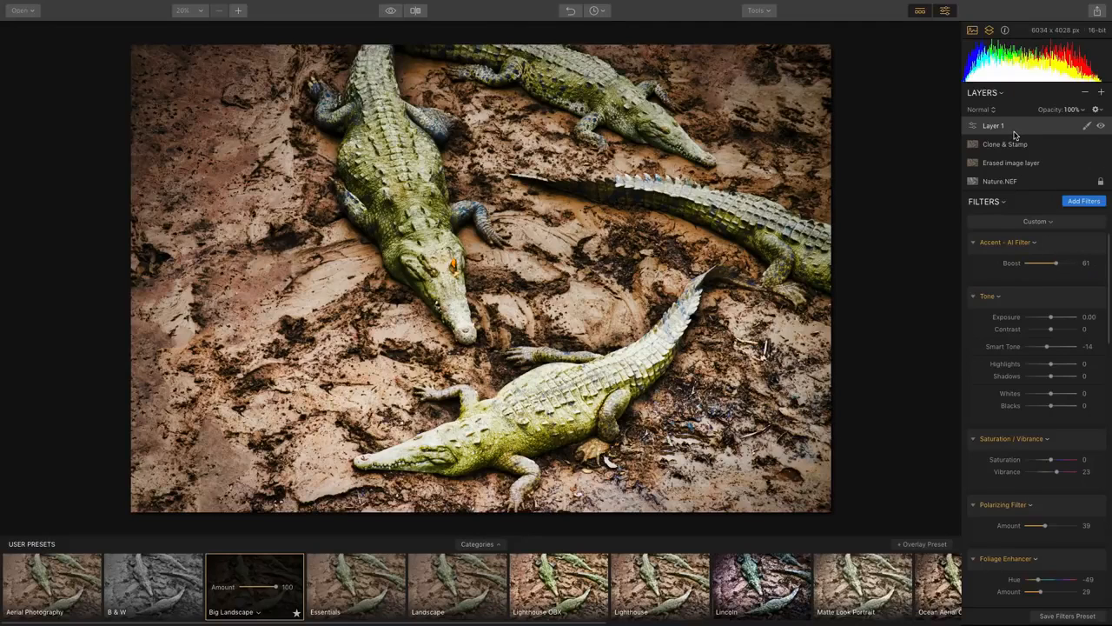
{"action": "left_click", "coordinate": [1080, 111]}
{"action": "left_click_drag", "start_coordinate": [1093, 119], "coordinate": [1073, 127]}
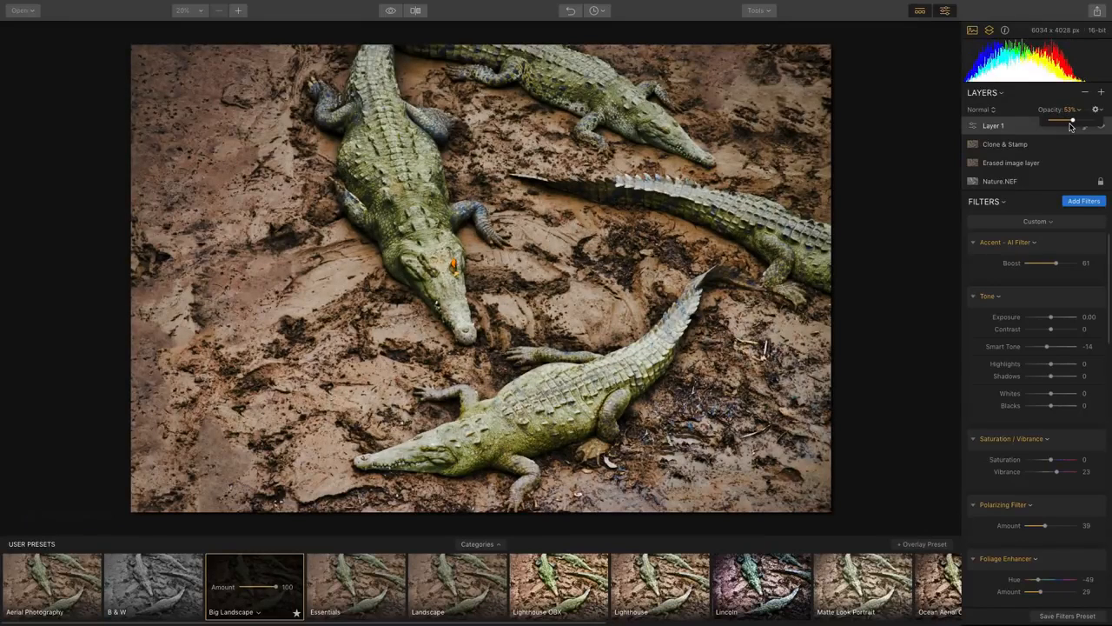
Step: Crop the photo to a 7:5 aspect with the frame shifted to the photo's right edge, and hide the presets strip
{"action": "left_click", "coordinate": [755, 12]}
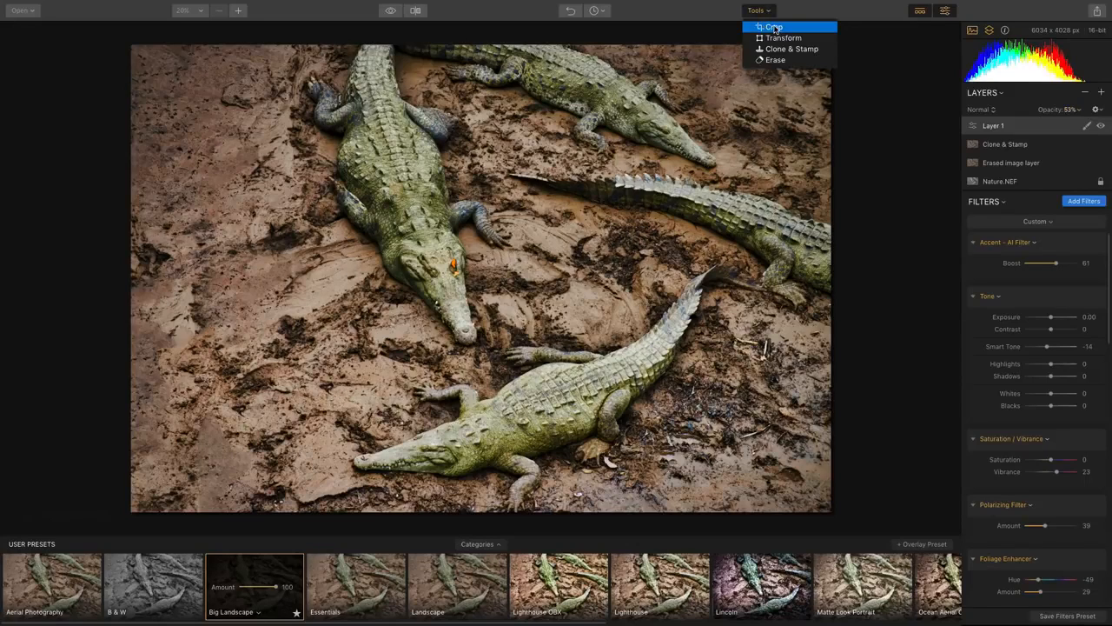
{"action": "left_click", "coordinate": [773, 29]}
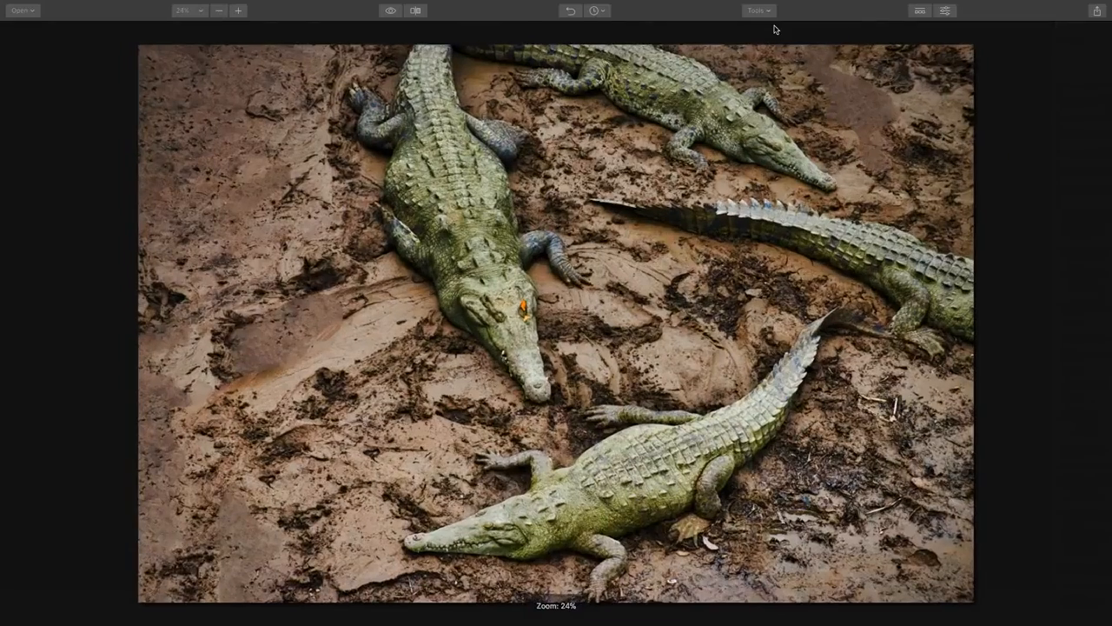
{"action": "left_click", "coordinate": [192, 12]}
{"action": "left_click", "coordinate": [192, 12]}
{"action": "left_click", "coordinate": [138, 30]}
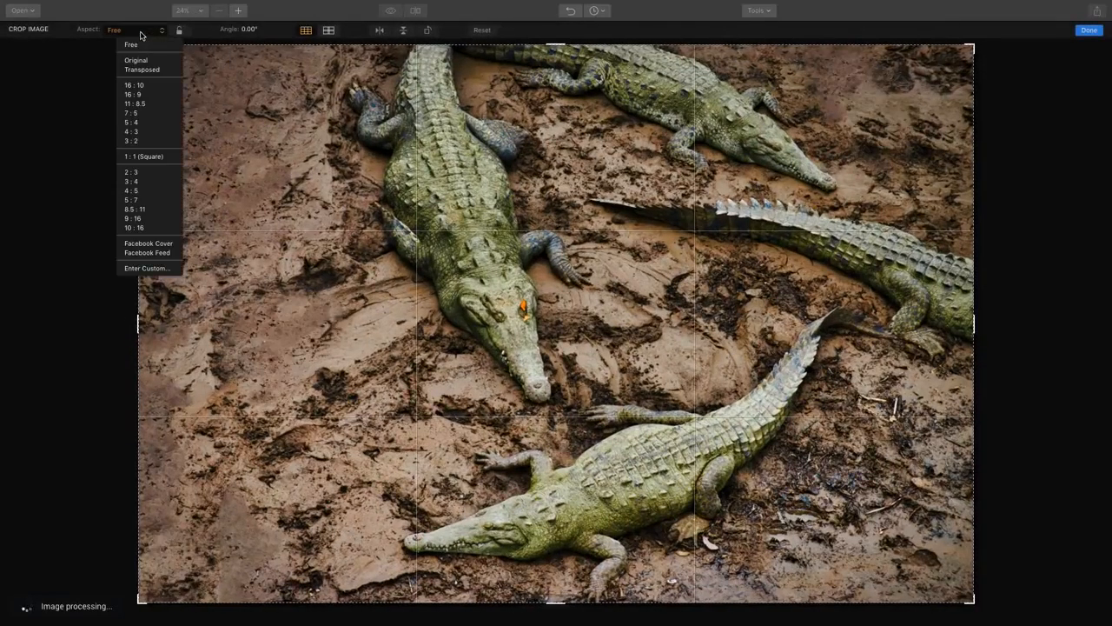
{"action": "left_click", "coordinate": [139, 113]}
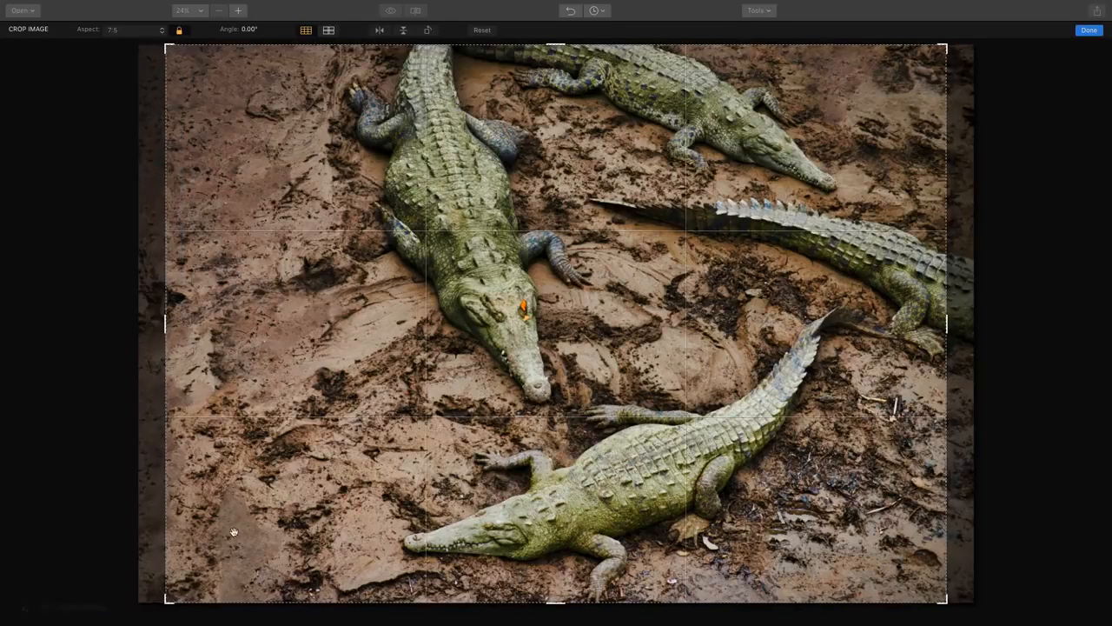
{"action": "left_click_drag", "start_coordinate": [383, 186], "coordinate": [355, 186]}
{"action": "key", "text": "Return"}
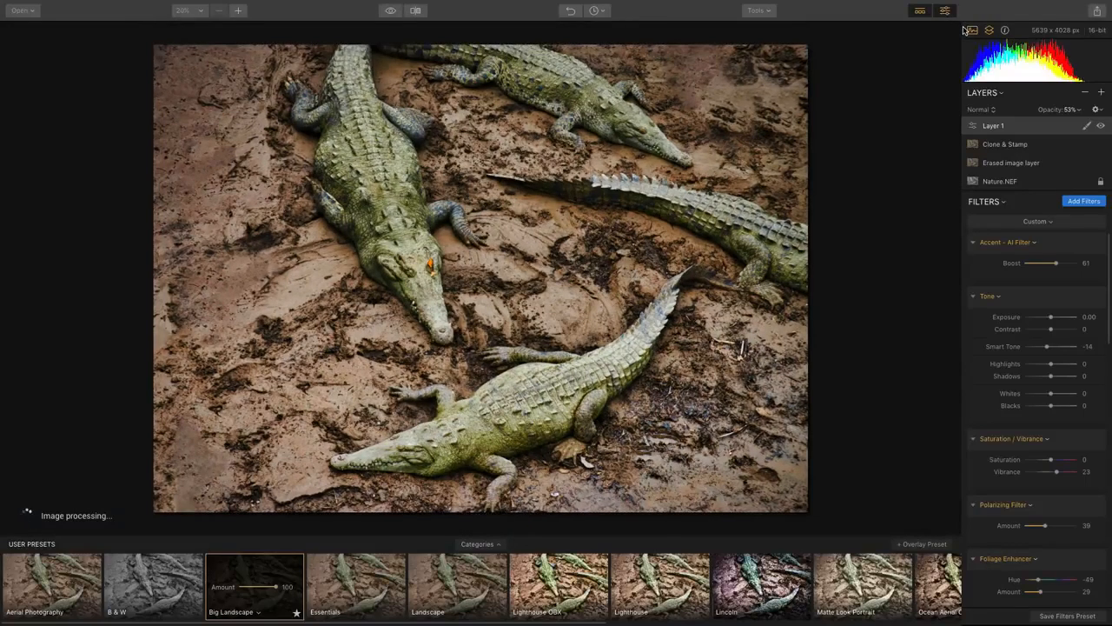
{"action": "left_click", "coordinate": [921, 11]}
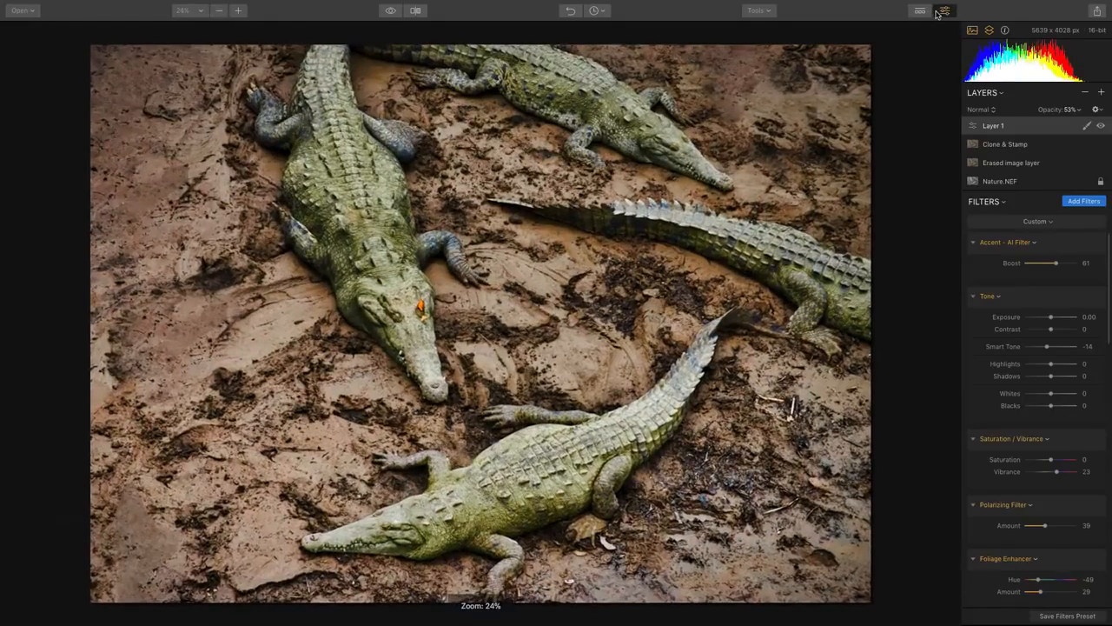
Step: Save the crocodile photo as a document named Nature on the Desktop, with original resources and history included
{"action": "mouse_move", "coordinate": [481, 4]}
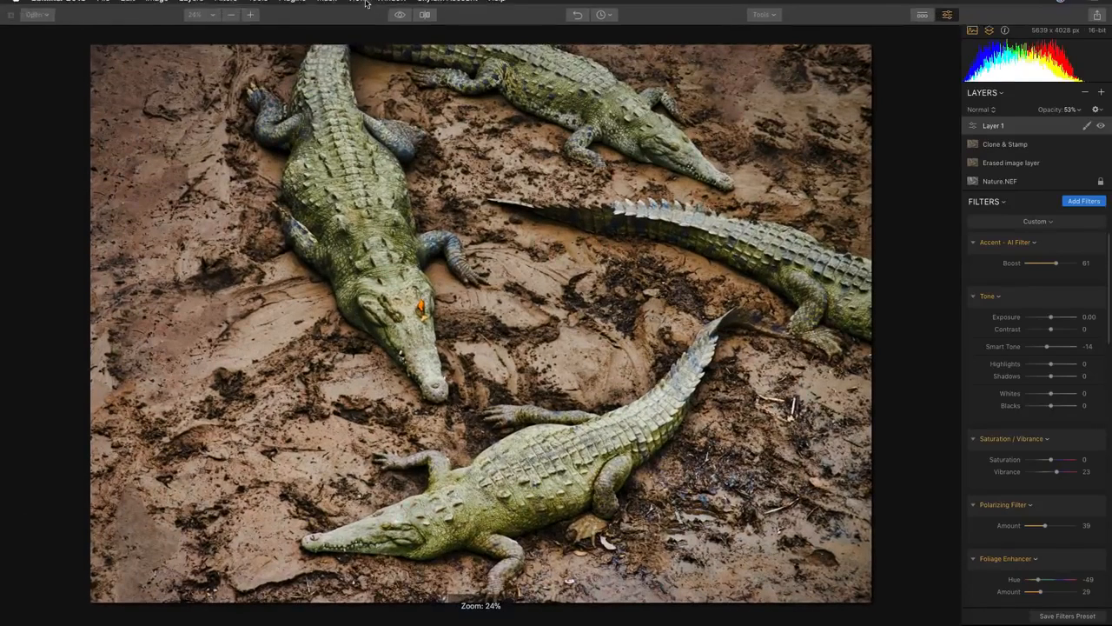
{"action": "left_click", "coordinate": [104, 6]}
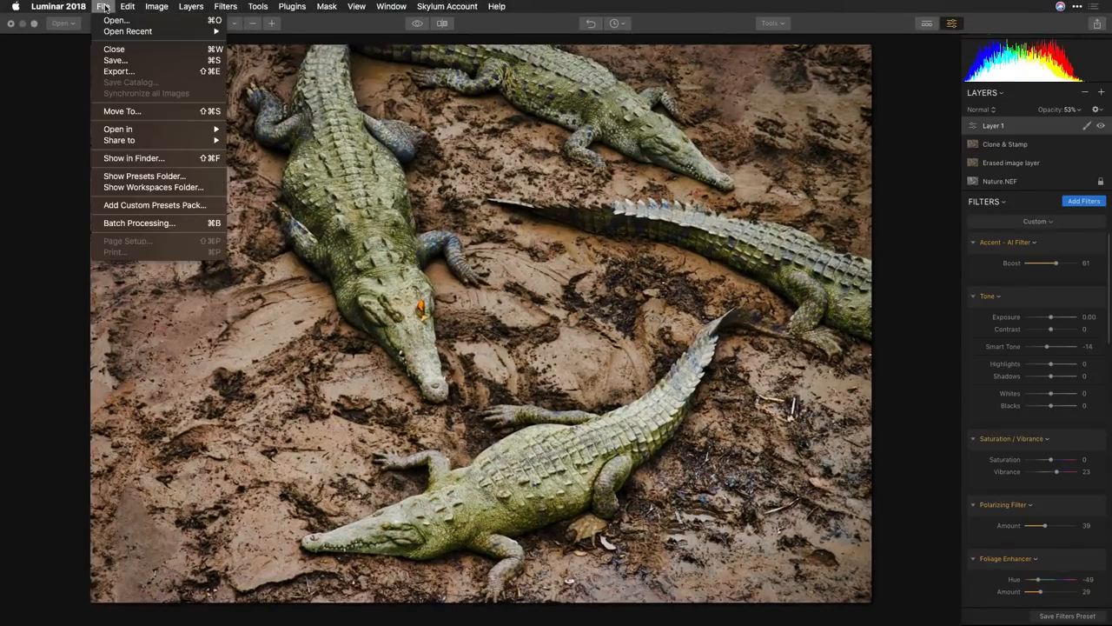
{"action": "left_click", "coordinate": [110, 63]}
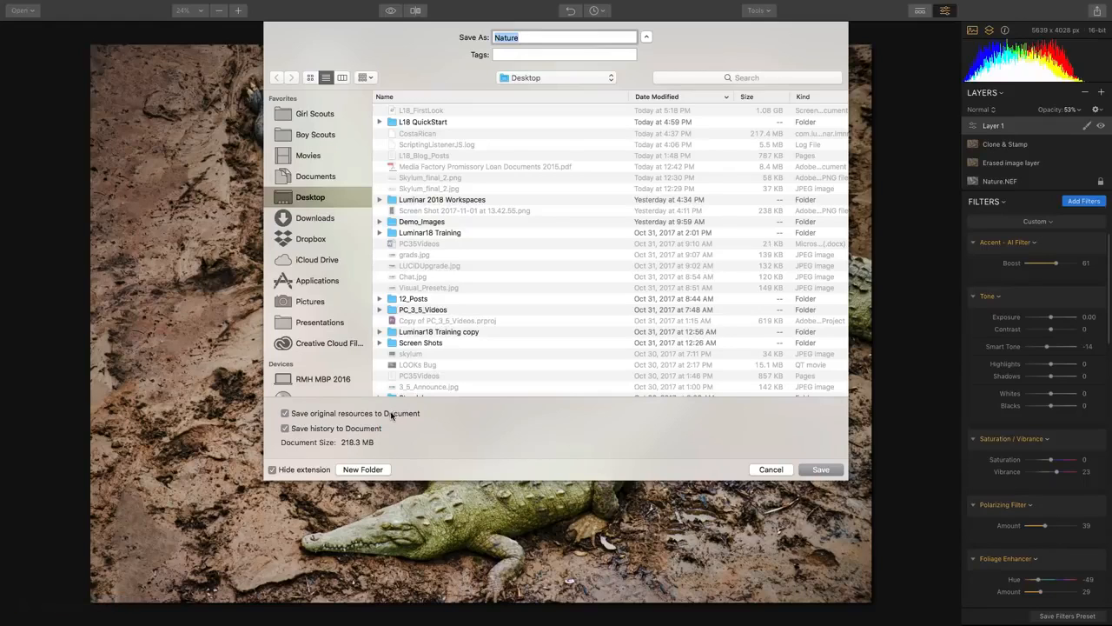
{"action": "left_click", "coordinate": [817, 469]}
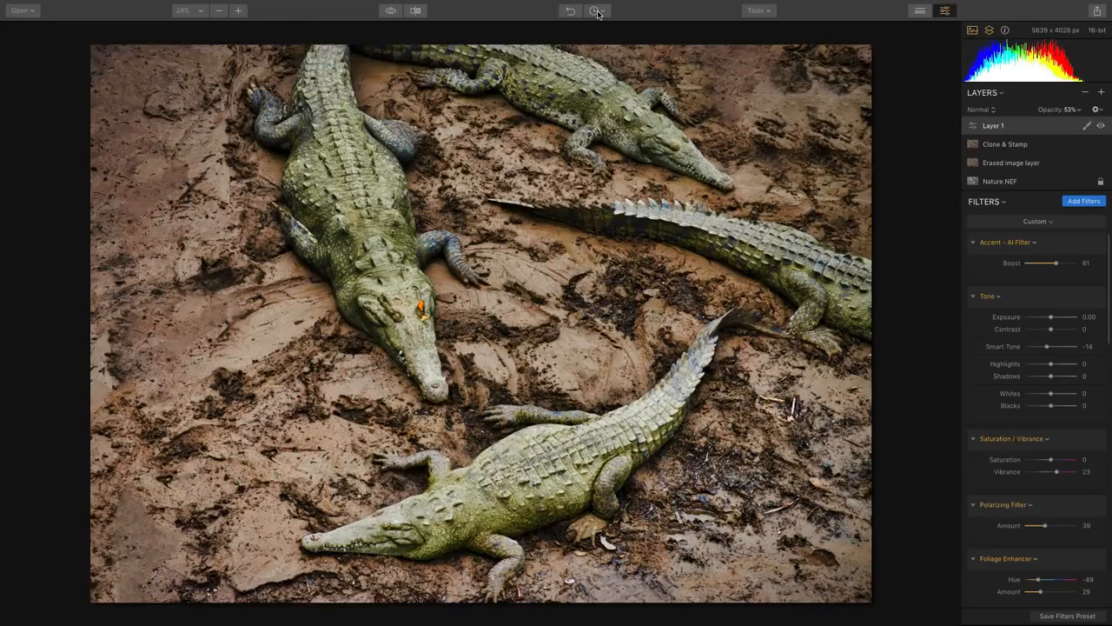
{"action": "key", "text": "super+s"}
Step: Review the photo's edit history from the latest crop back to the original, and close the document
{"action": "left_click", "coordinate": [596, 10]}
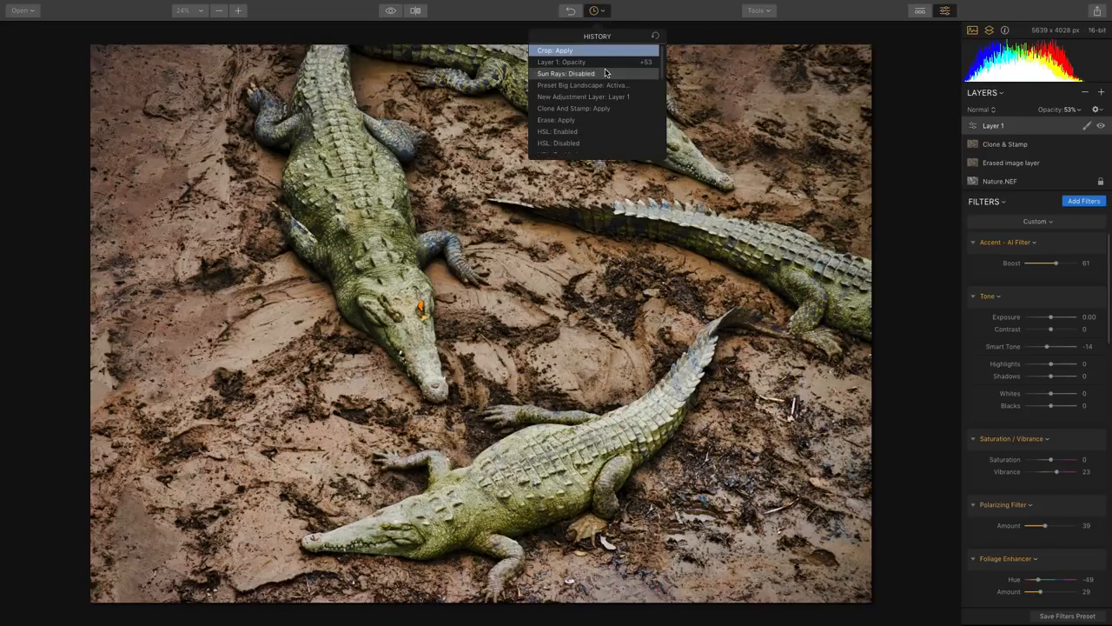
{"action": "scroll", "coordinate": [605, 73], "scroll_direction": "down", "scroll_amount": 3}
{"action": "scroll", "coordinate": [606, 73], "scroll_direction": "down", "scroll_amount": 5}
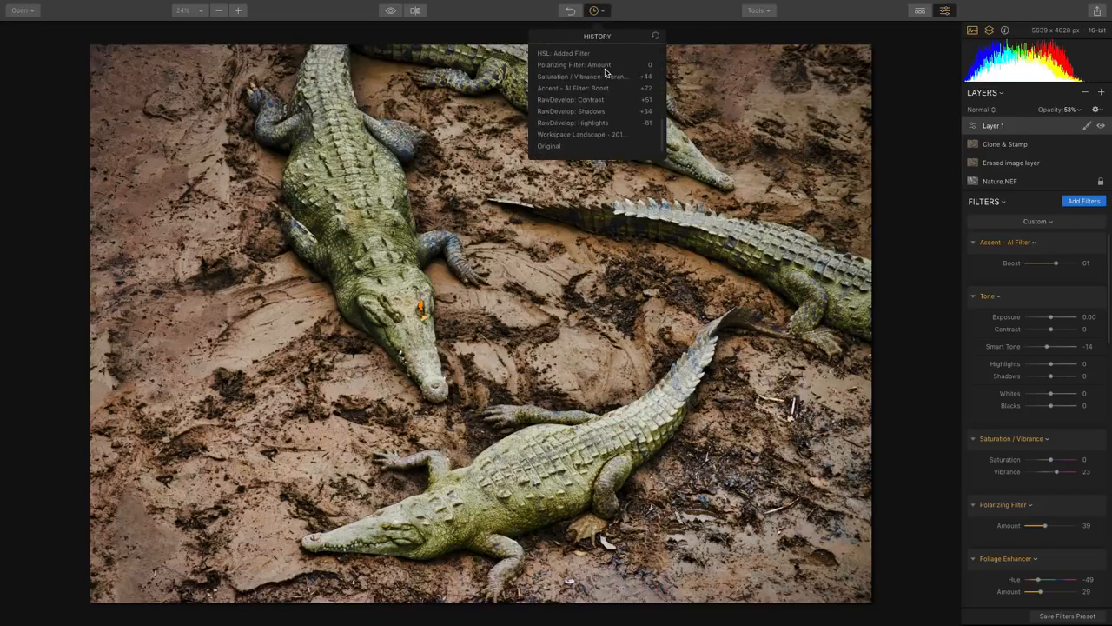
{"action": "left_click", "coordinate": [646, 12]}
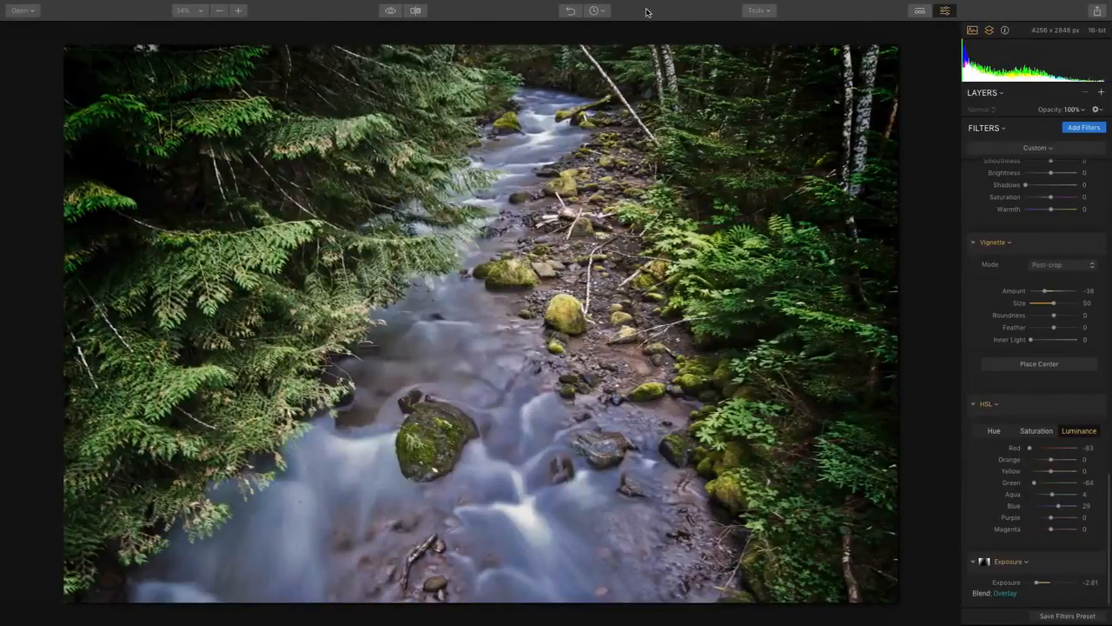
Step: Reopen the saved Nature document of the crocodile photo
{"action": "key", "text": "super+o"}
{"action": "left_click", "coordinate": [725, 94]}
{"action": "double_click", "coordinate": [725, 96]}
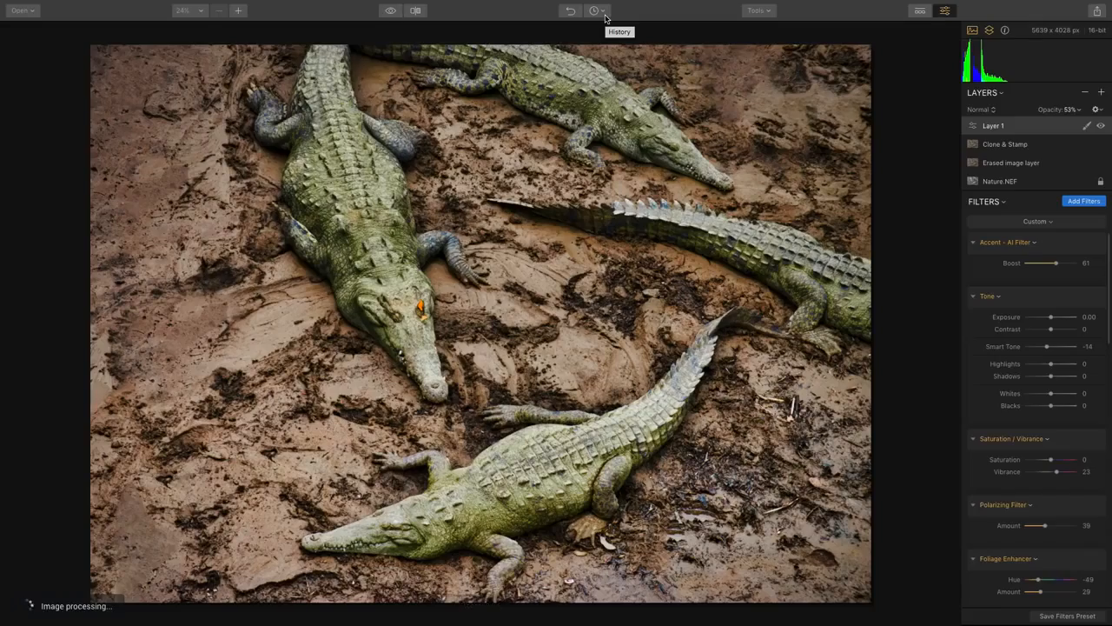
Step: Check the reopened document's history list down to its earliest entries and back to the latest one
{"action": "left_click", "coordinate": [603, 13]}
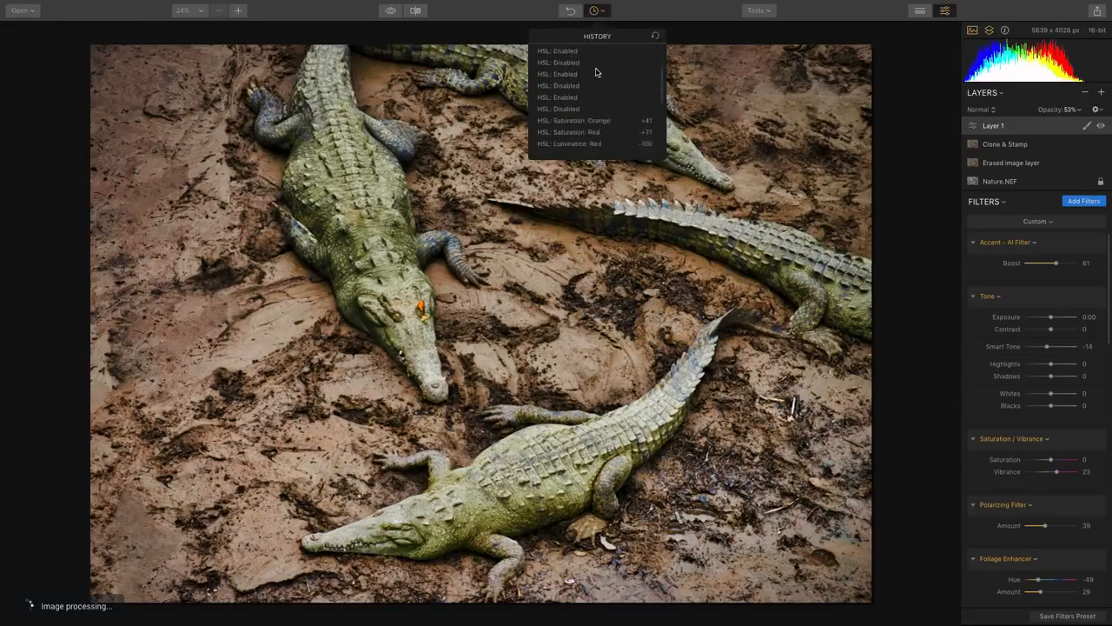
{"action": "scroll", "coordinate": [596, 73], "scroll_direction": "down", "scroll_amount": 10}
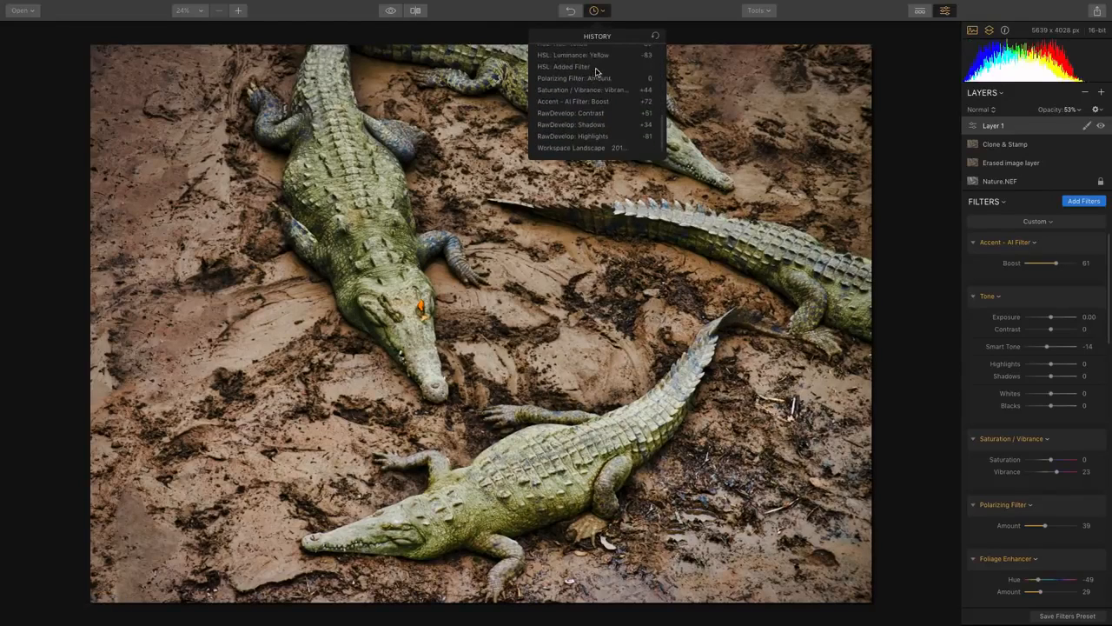
{"action": "scroll", "coordinate": [596, 72], "scroll_direction": "up", "scroll_amount": 10}
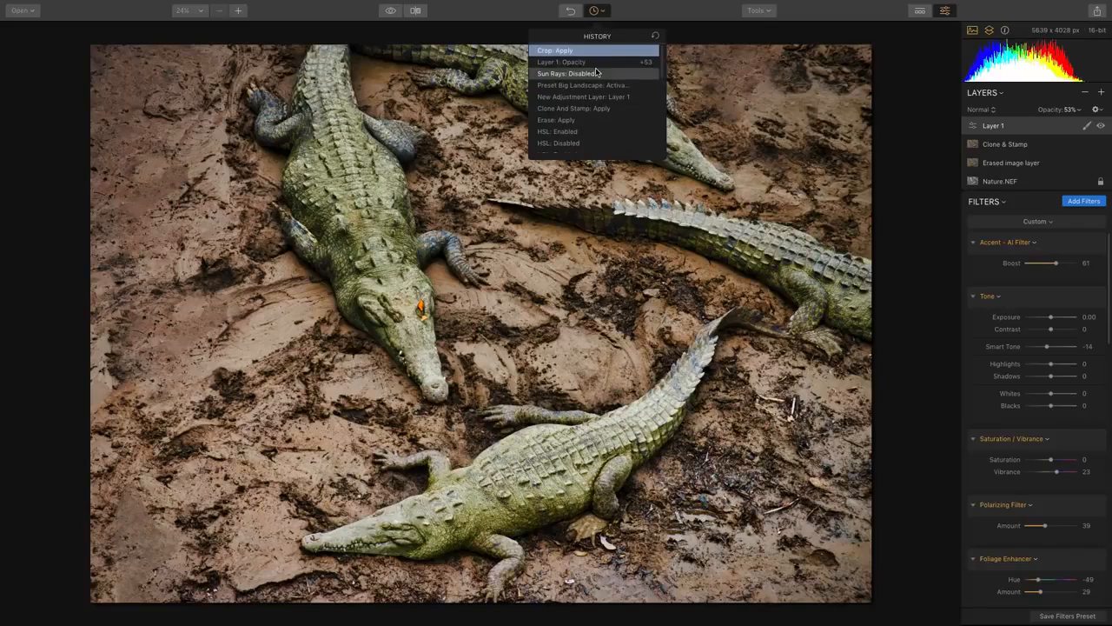
{"action": "mouse_move", "coordinate": [651, 3]}
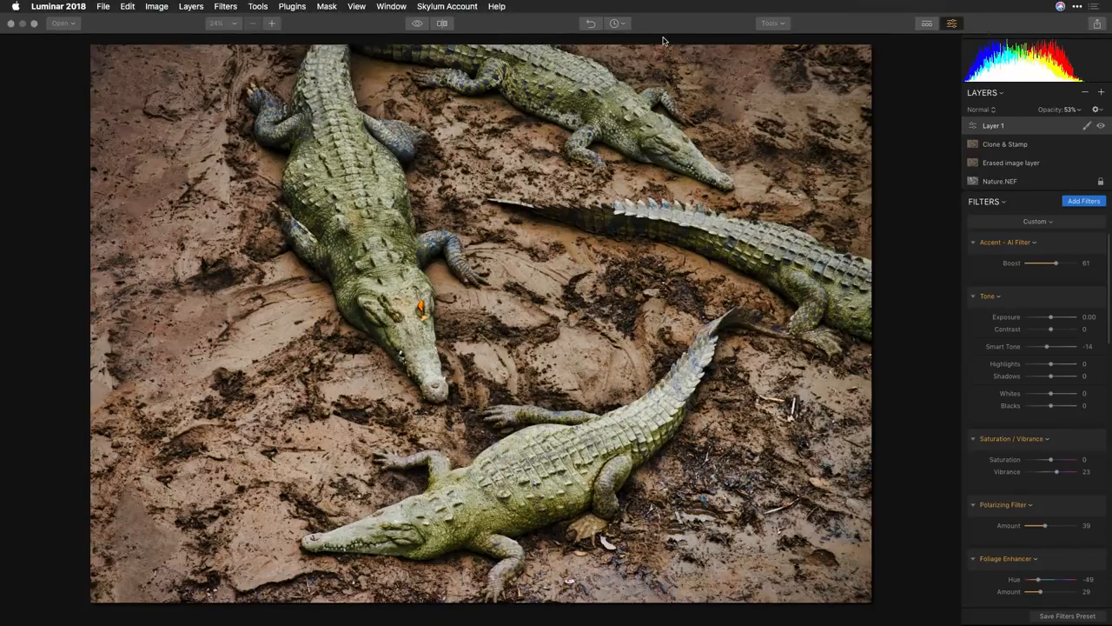
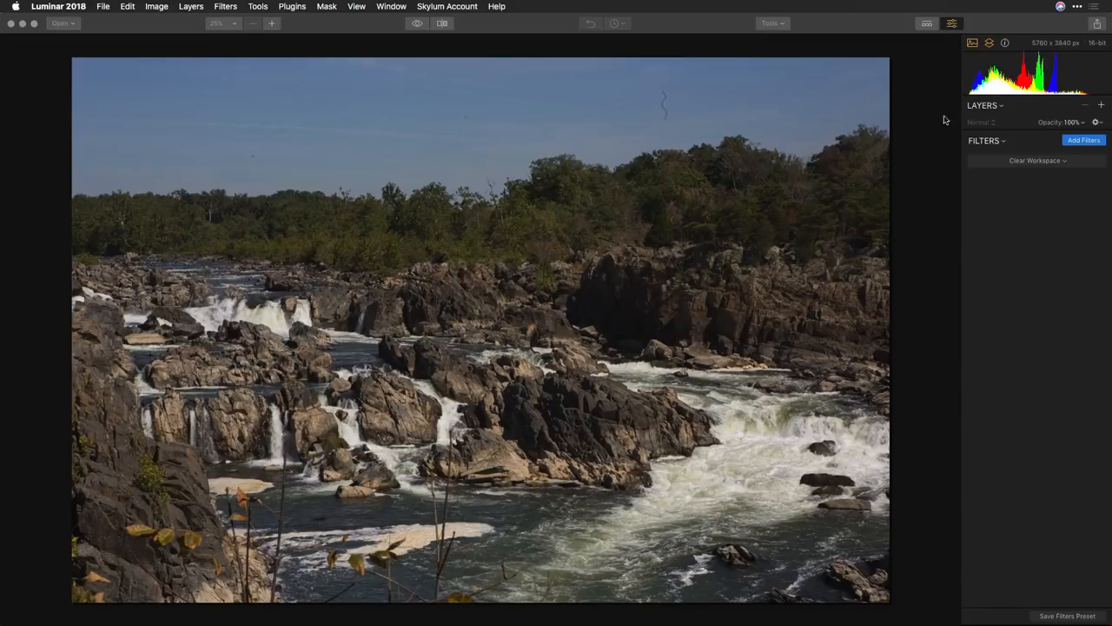
Step: Apply the Quick & Awesome workspace to the waterfall photo with Accent AI boost 75, Clarity 41 and Vibrance 43
{"action": "left_click", "coordinate": [1011, 162]}
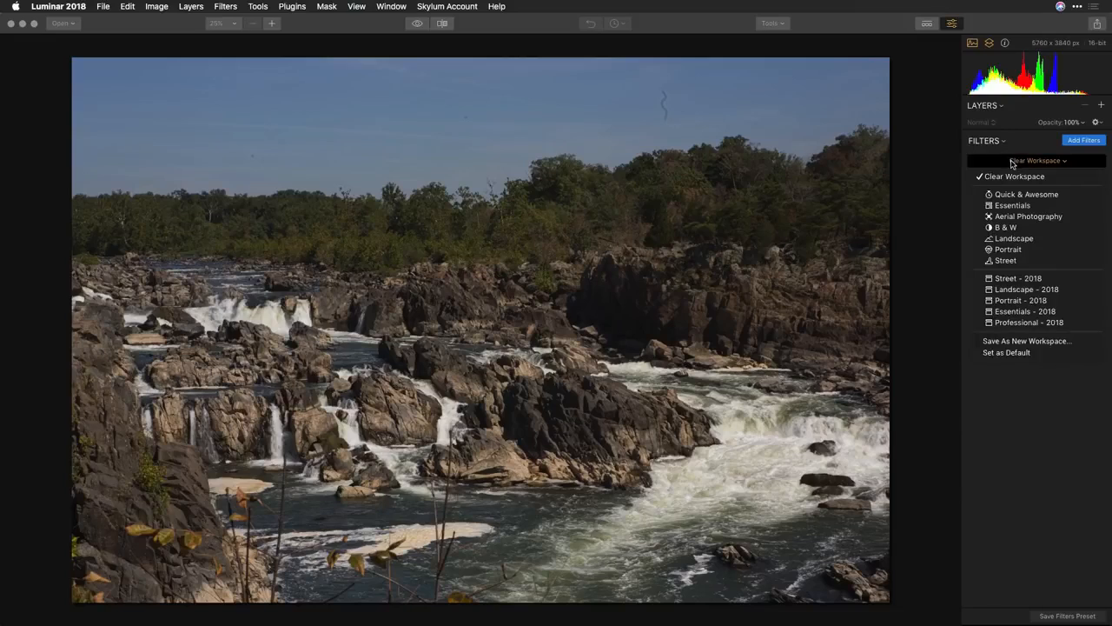
{"action": "left_click", "coordinate": [1017, 195]}
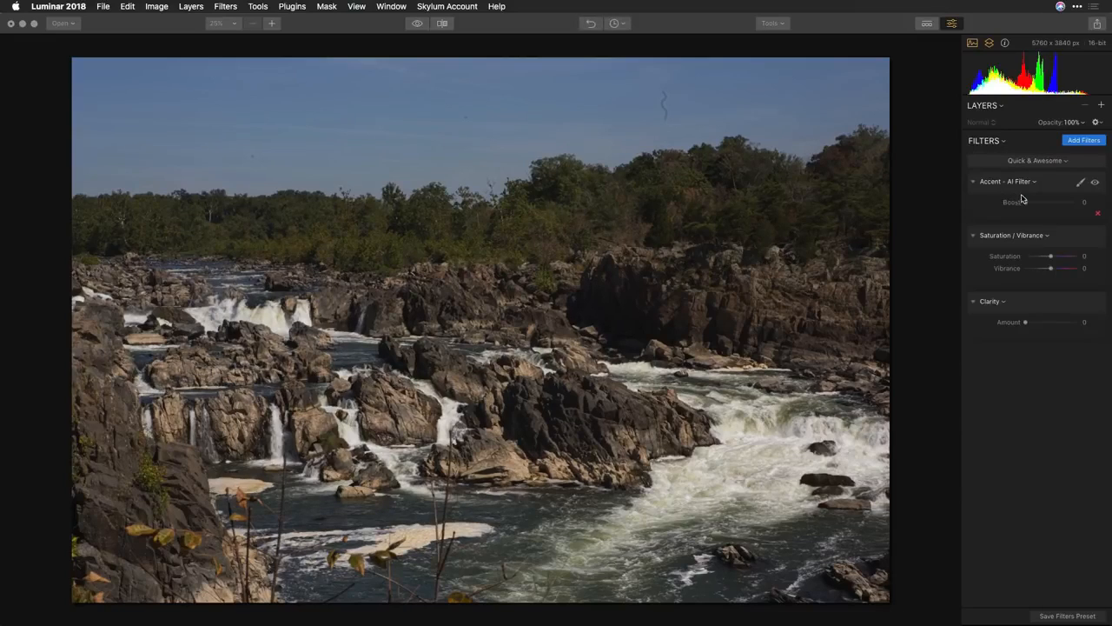
{"action": "left_click_drag", "start_coordinate": [1025, 202], "coordinate": [1063, 203]}
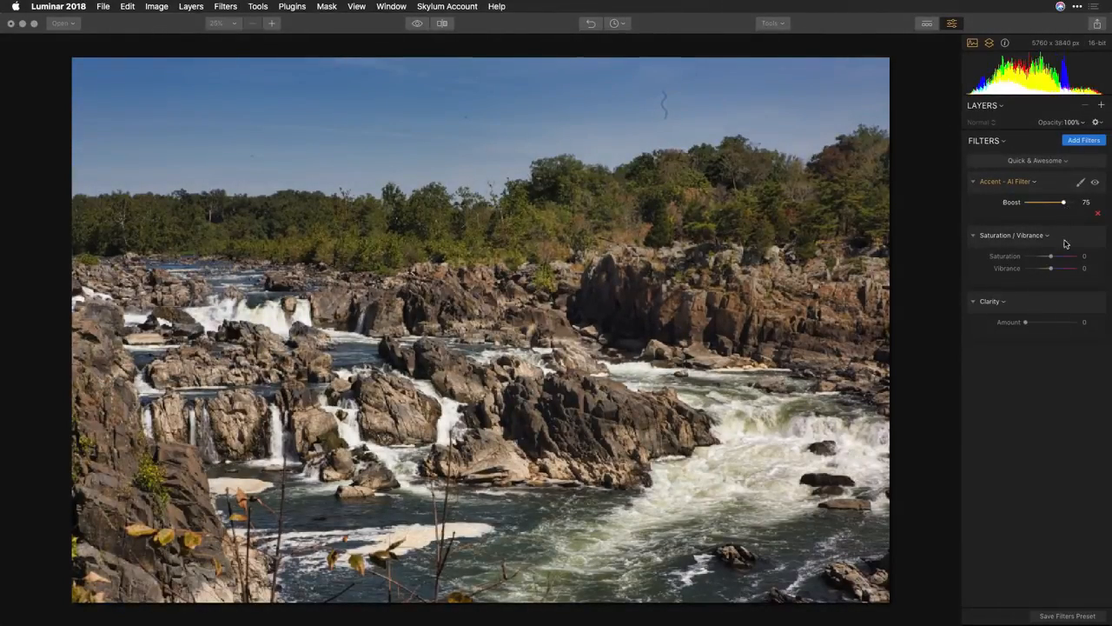
{"action": "left_click_drag", "start_coordinate": [1025, 322], "coordinate": [1046, 322]}
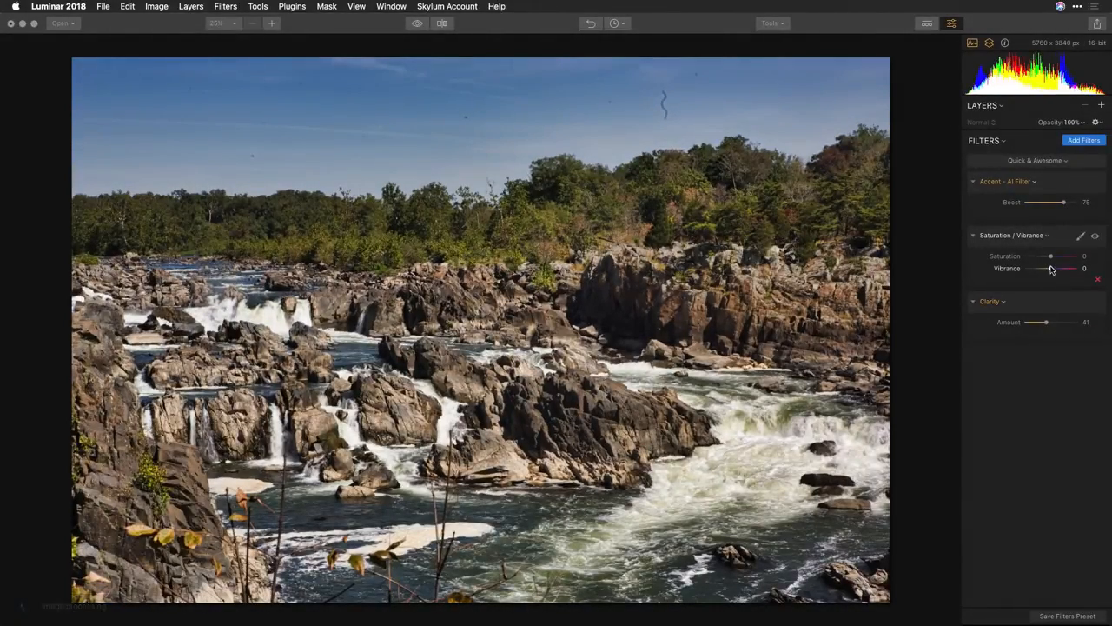
{"action": "mouse_move", "coordinate": [1050, 269]}
{"action": "left_mouse_down"}
{"action": "mouse_move", "coordinate": [1036, 269]}
{"action": "mouse_move", "coordinate": [1061, 270]}
{"action": "left_mouse_up"}
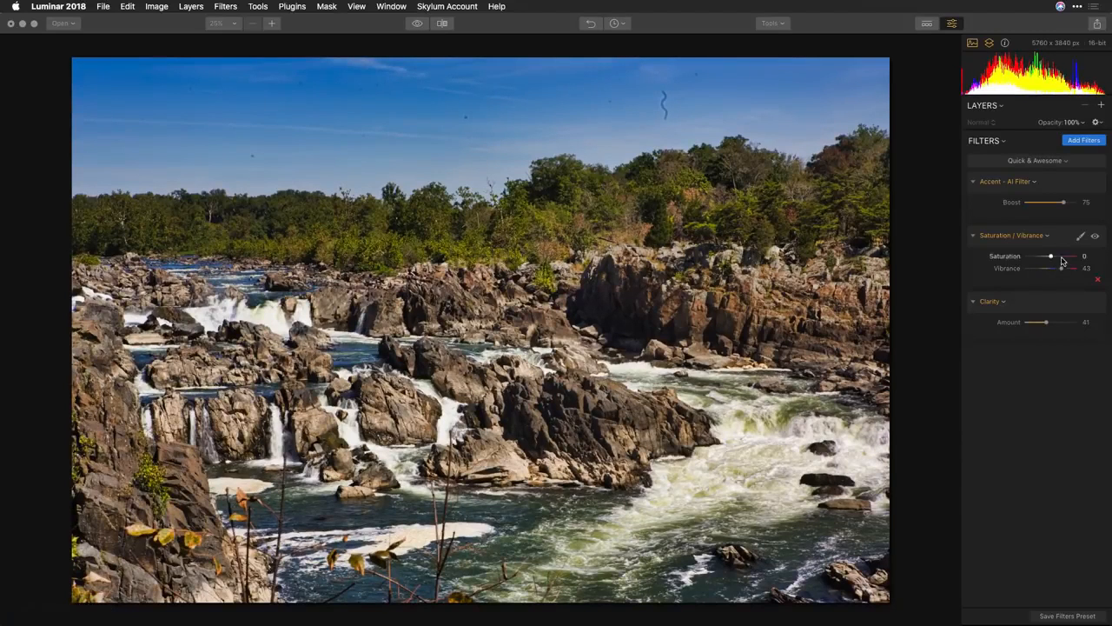
Step: Load the Landscape - 2018 workspace and set RAW Develop Highlights to -59, Shadows to 79, Whites to 28 and Blacks to -16
{"action": "left_click", "coordinate": [1036, 162]}
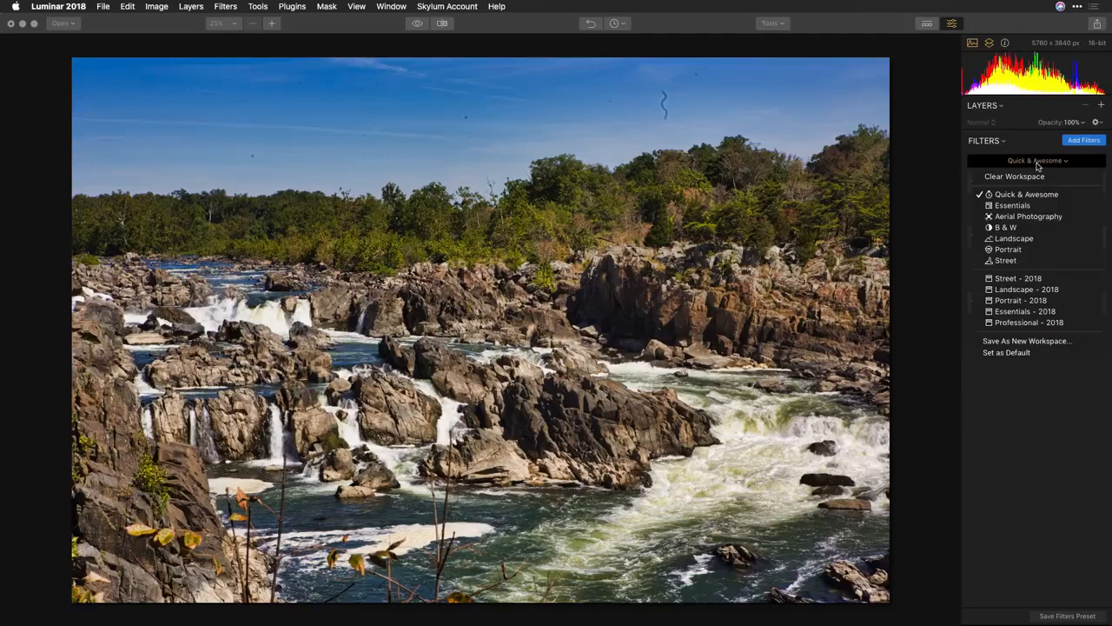
{"action": "left_click", "coordinate": [1034, 290]}
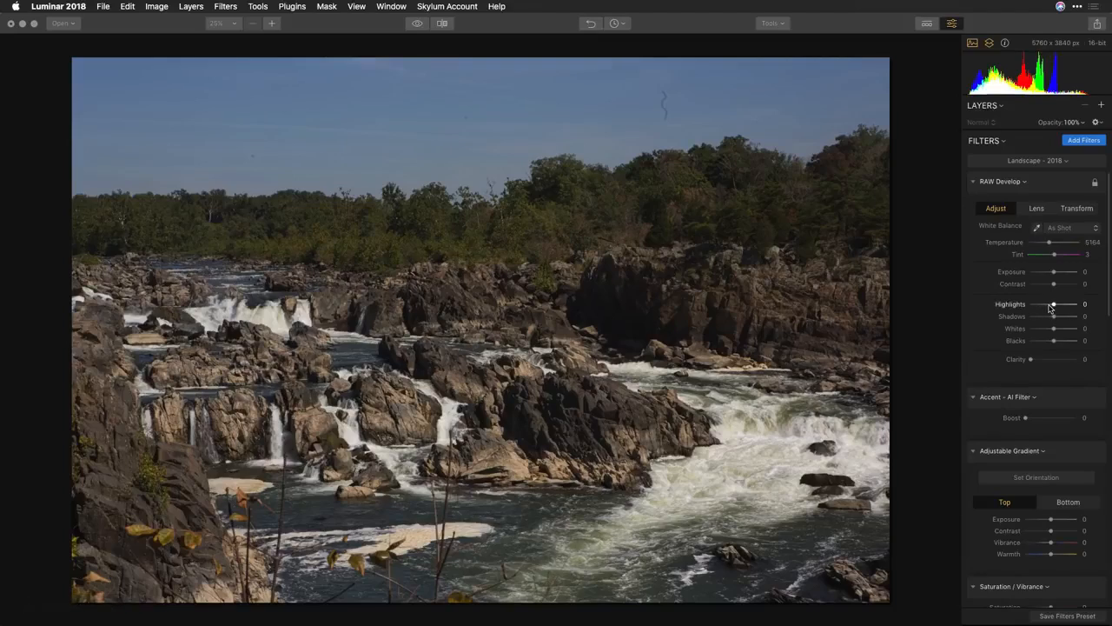
{"action": "left_click_drag", "start_coordinate": [1050, 306], "coordinate": [1048, 340]}
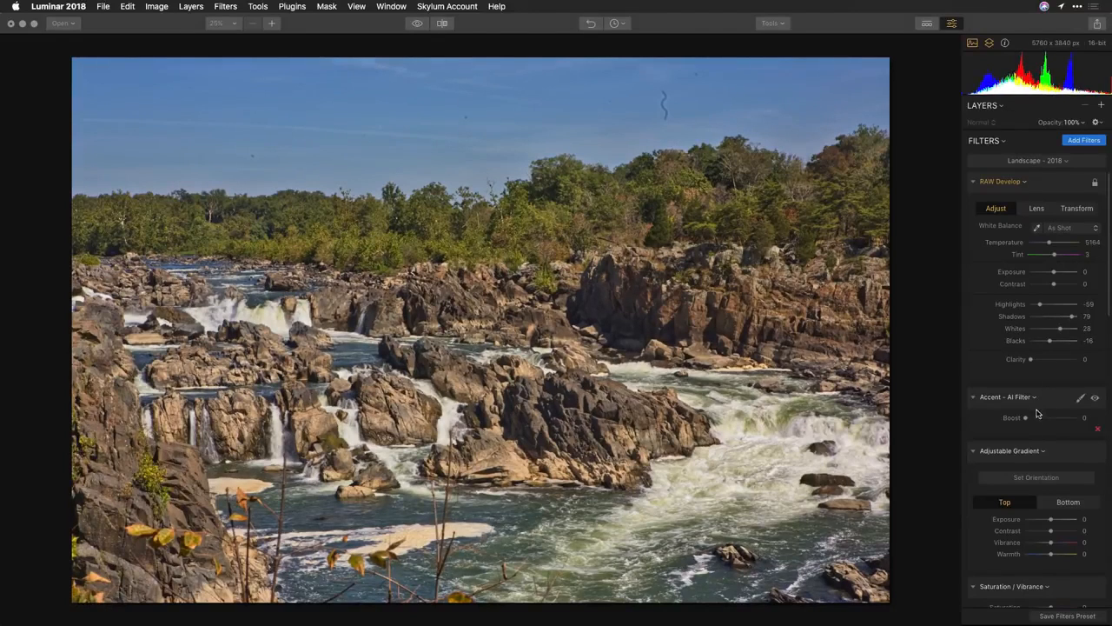
Step: Set the Accent AI Filter boost to 38 and collapse the RAW Develop and Accent AI filters
{"action": "left_click_drag", "start_coordinate": [1026, 418], "coordinate": [1044, 419]}
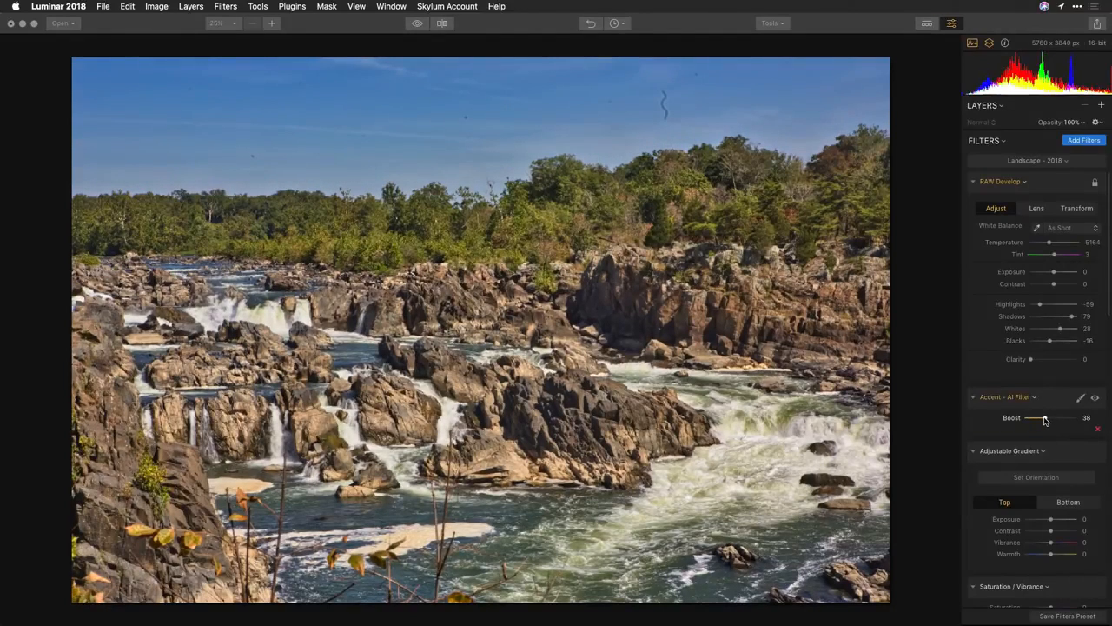
{"action": "left_click", "coordinate": [971, 181]}
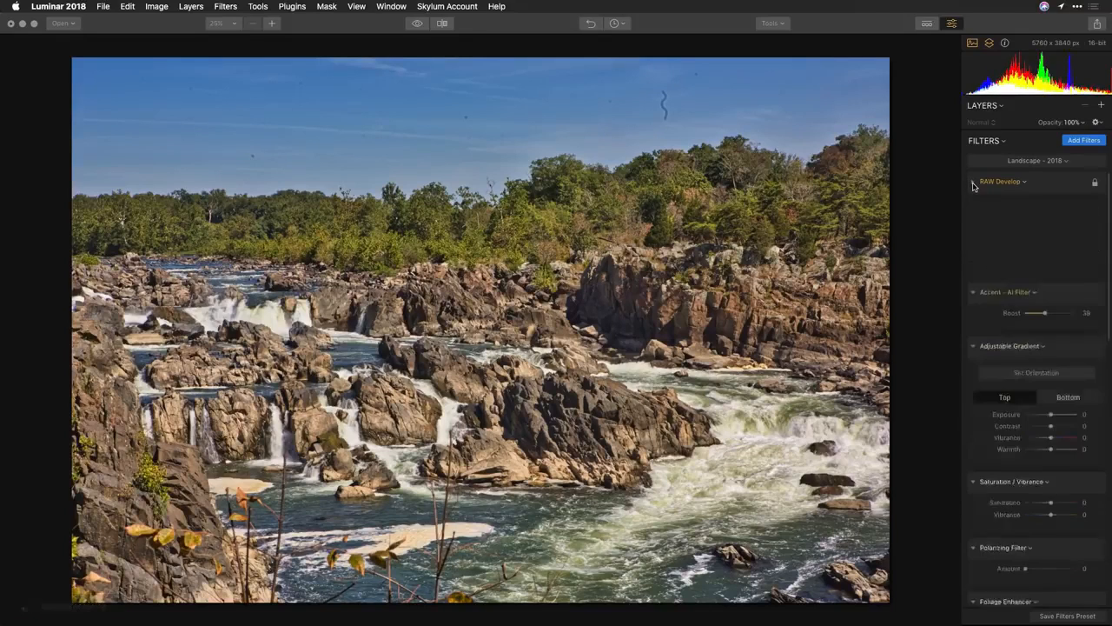
{"action": "left_click", "coordinate": [973, 211]}
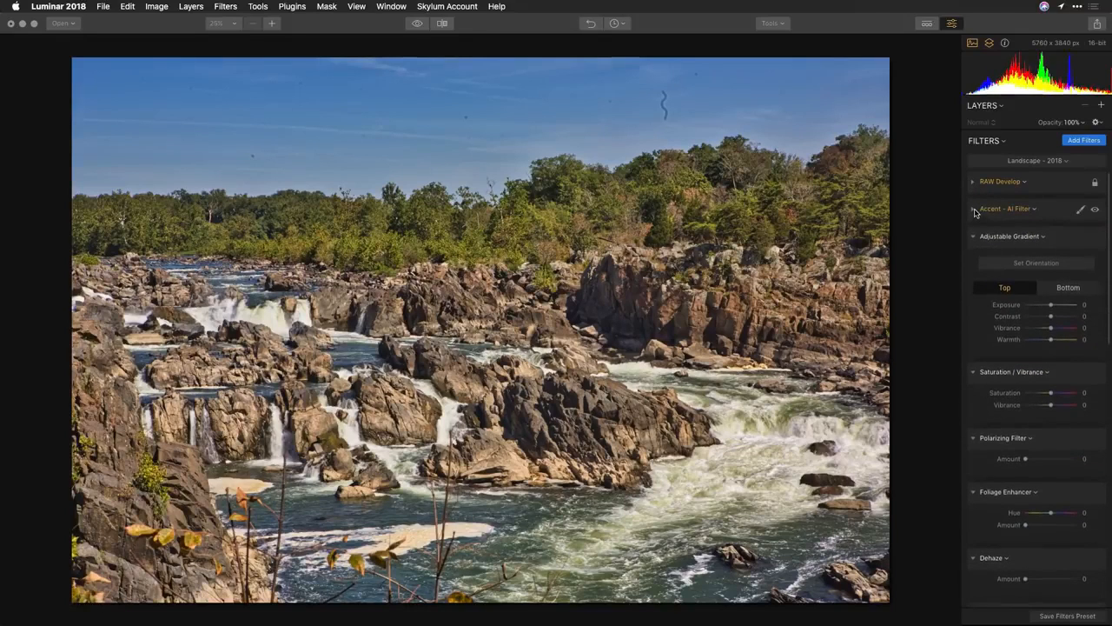
Step: Stretch the Adjustable Gradient's orientation so its upper line lies near the photo's top edge and its lower line near the bottom edge
{"action": "left_click", "coordinate": [1012, 264]}
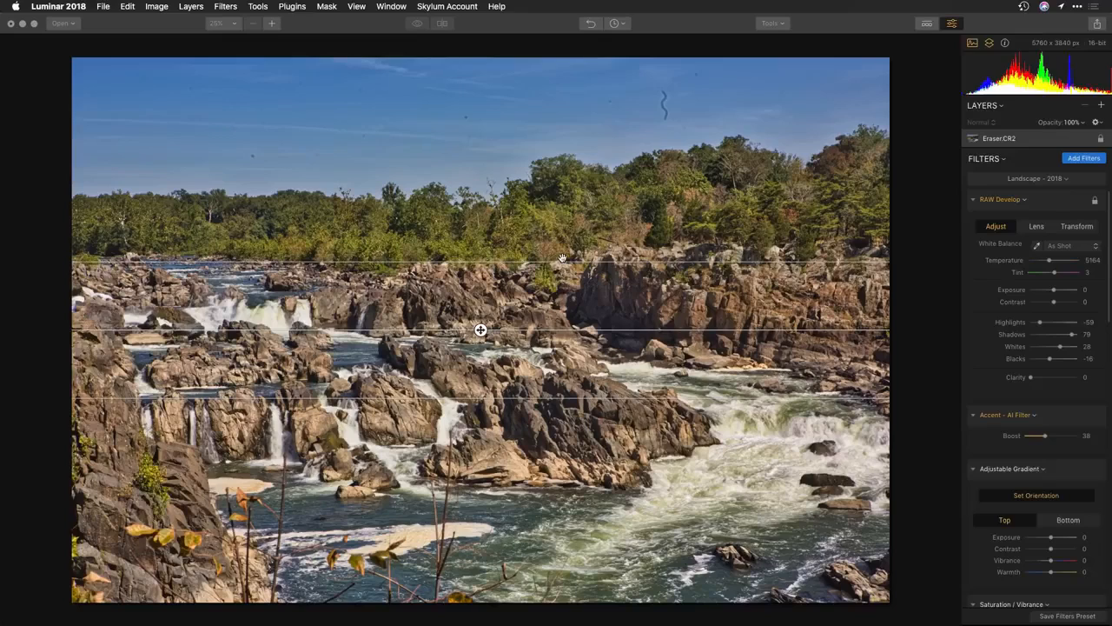
{"action": "left_click_drag", "start_coordinate": [562, 257], "coordinate": [548, 72]}
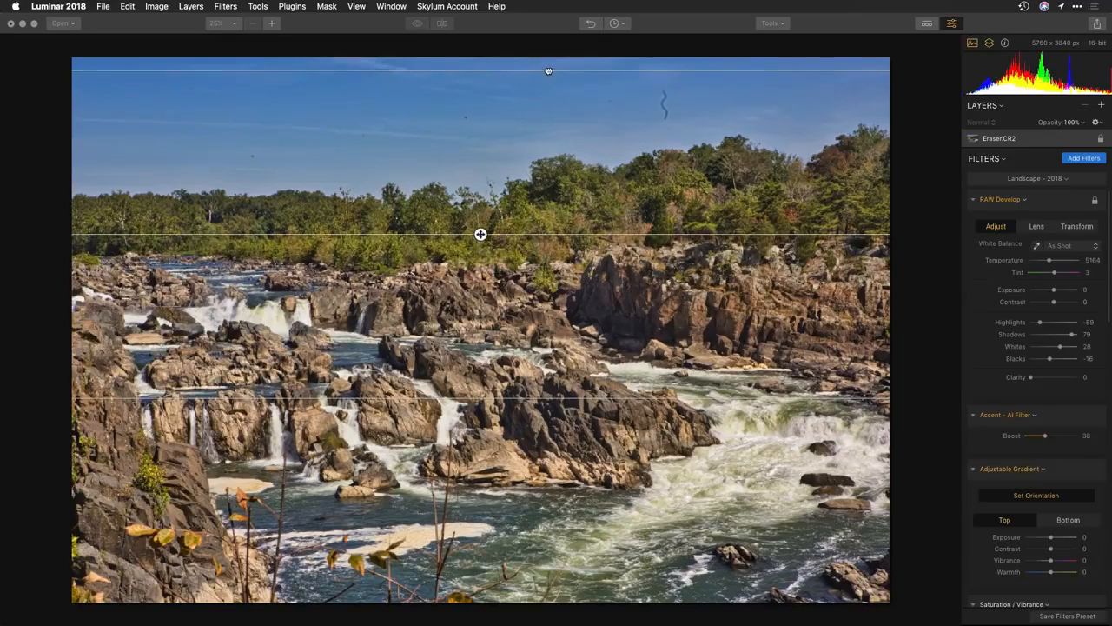
{"action": "left_click_drag", "start_coordinate": [518, 395], "coordinate": [514, 579]}
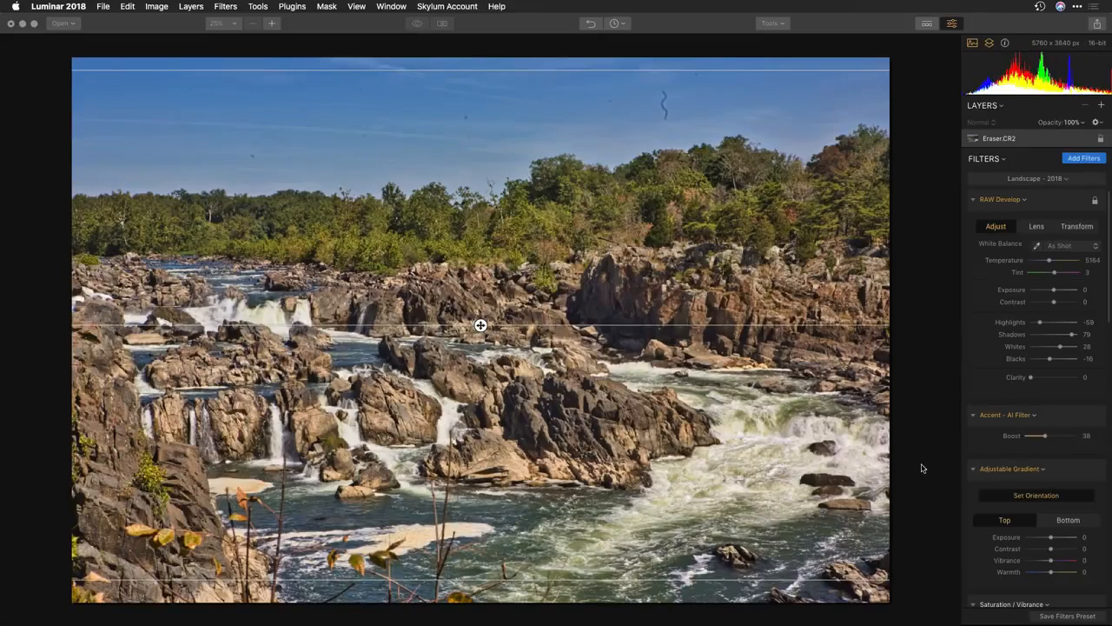
Step: Set the gradient's top Exposure to -37 and Warmth to -27, its bottom Warmth to 14, and finish the orientation mode
{"action": "left_click_drag", "start_coordinate": [1050, 538], "coordinate": [1038, 538]}
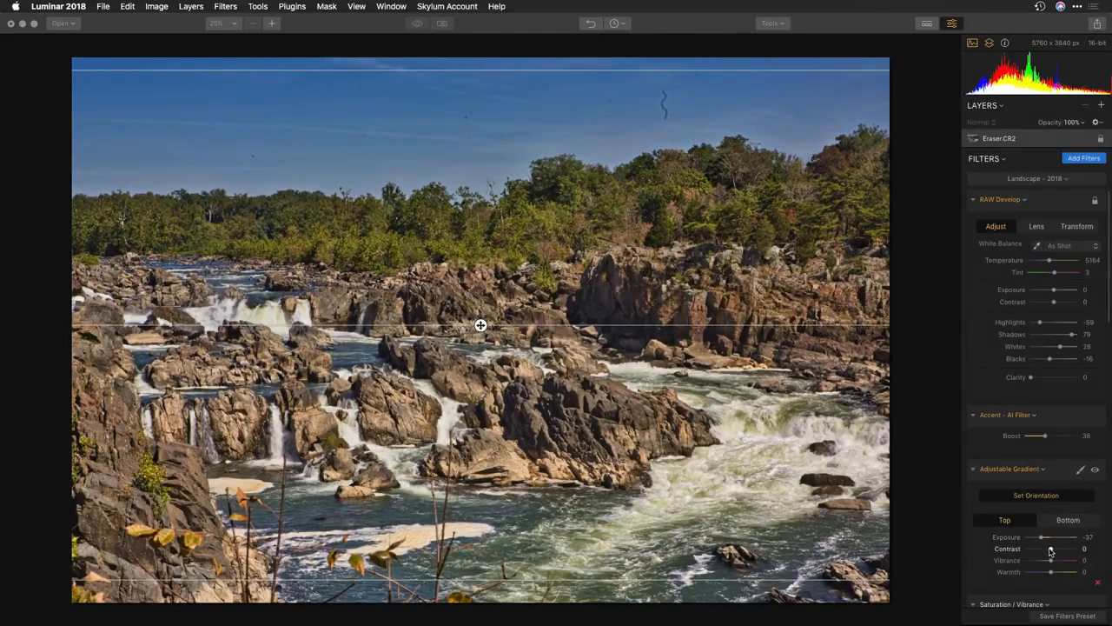
{"action": "left_click_drag", "start_coordinate": [1052, 573], "coordinate": [1045, 574]}
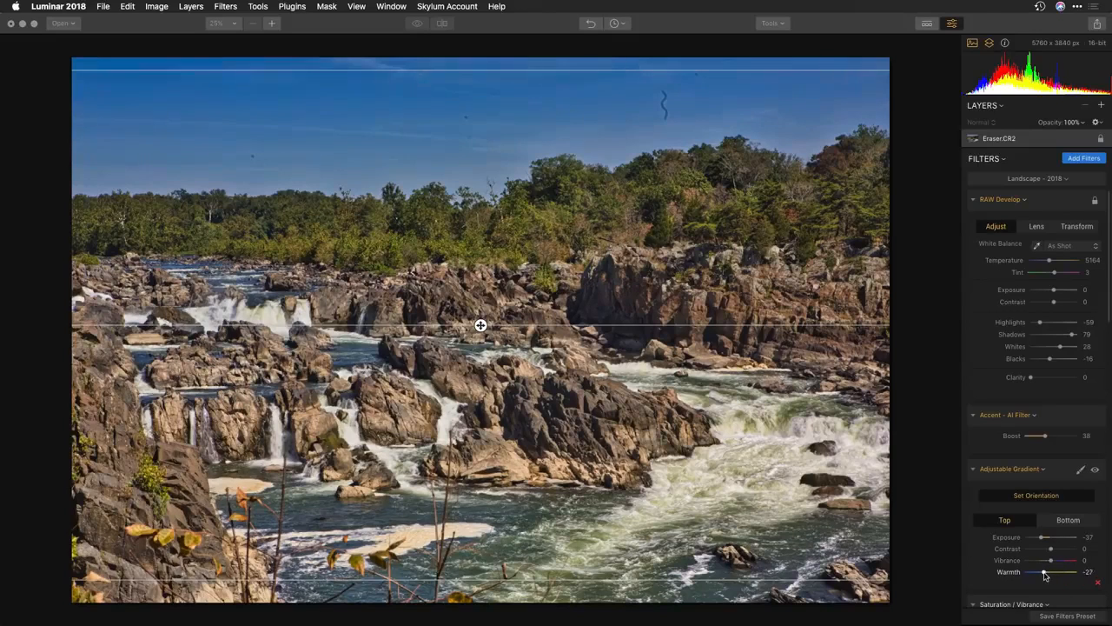
{"action": "left_click", "coordinate": [1068, 519]}
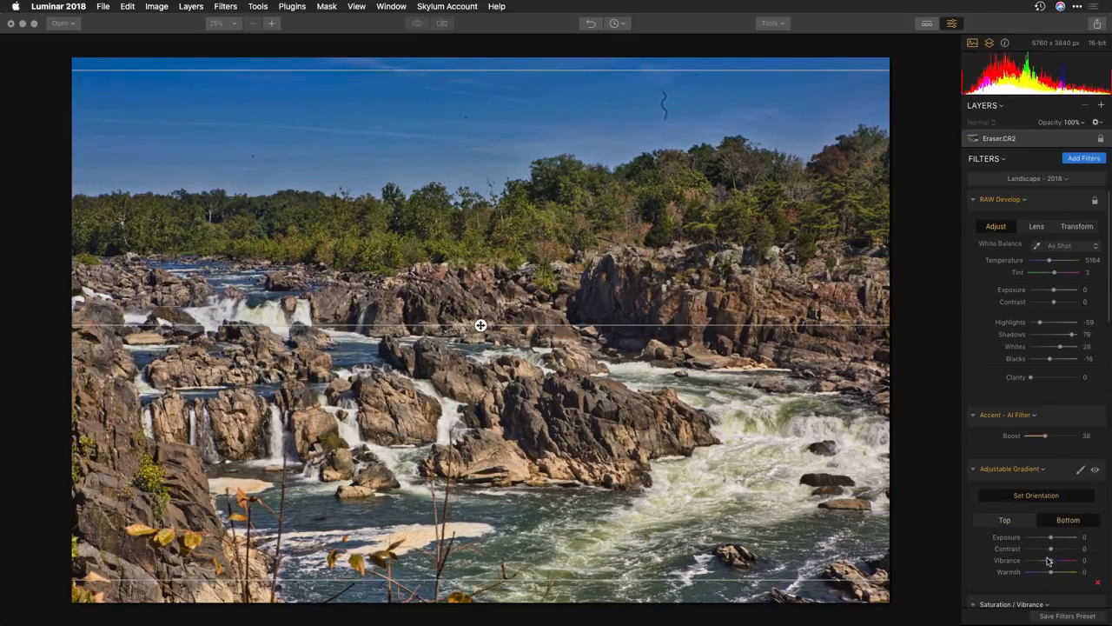
{"action": "left_click_drag", "start_coordinate": [1052, 573], "coordinate": [1058, 575]}
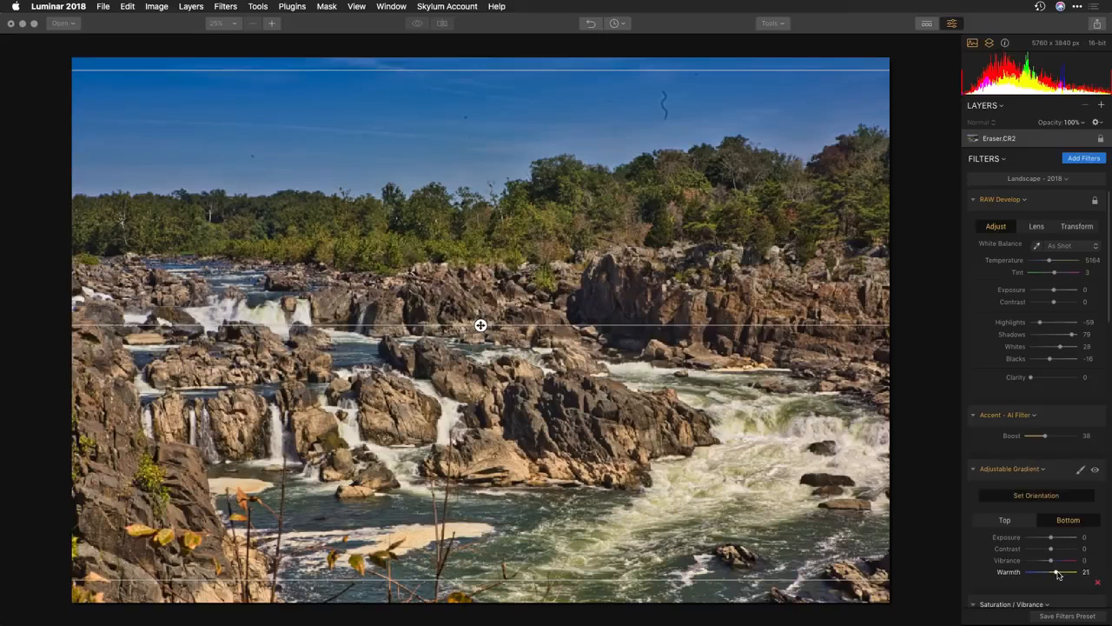
{"action": "left_click", "coordinate": [1045, 496]}
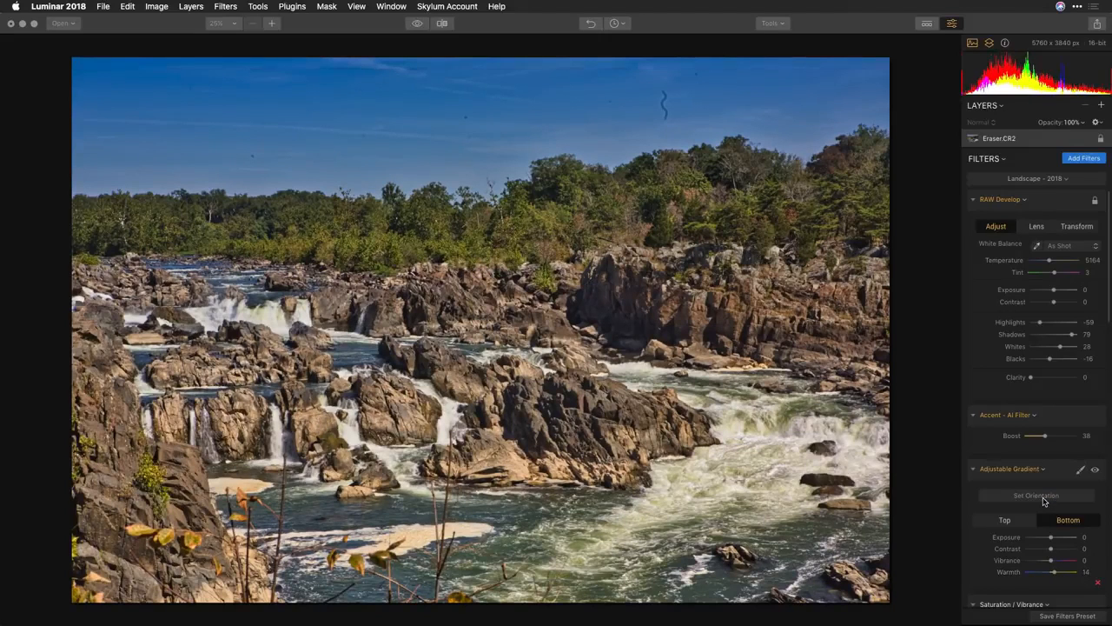
Step: Set the Polarizing Filter amount to 9 and the Dehaze amount to 19
{"action": "scroll", "coordinate": [1044, 501], "scroll_direction": "down", "scroll_amount": 1}
{"action": "scroll", "coordinate": [1045, 501], "scroll_direction": "down", "scroll_amount": 5}
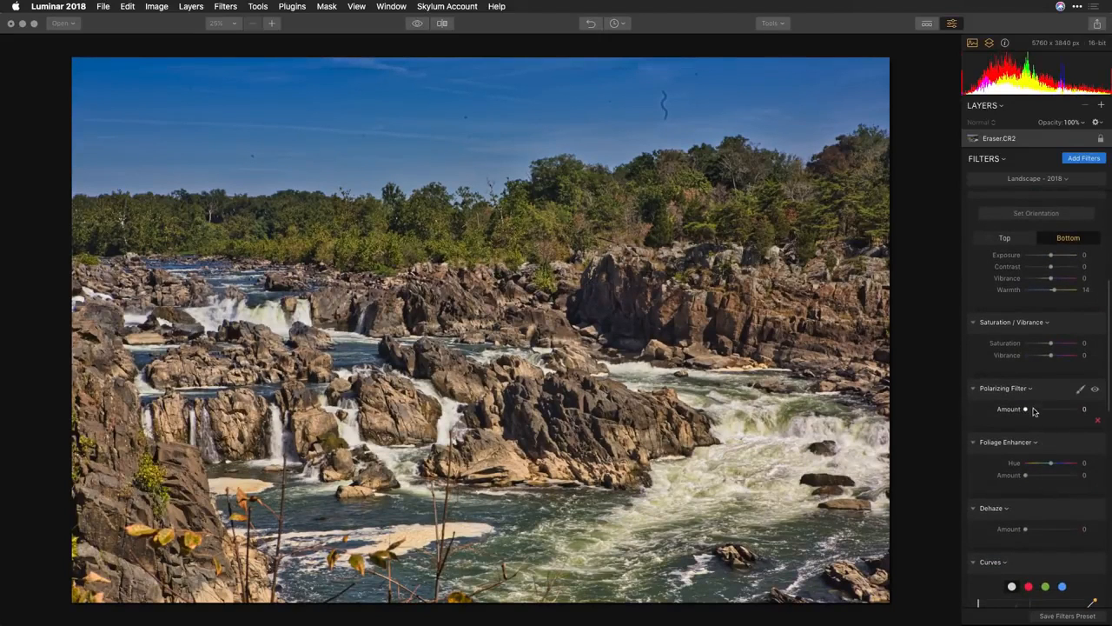
{"action": "mouse_move", "coordinate": [1025, 409]}
{"action": "left_mouse_down"}
{"action": "mouse_move", "coordinate": [1049, 411]}
{"action": "mouse_move", "coordinate": [1030, 414]}
{"action": "left_mouse_up"}
{"action": "scroll", "coordinate": [1032, 417], "scroll_direction": "down", "scroll_amount": 1}
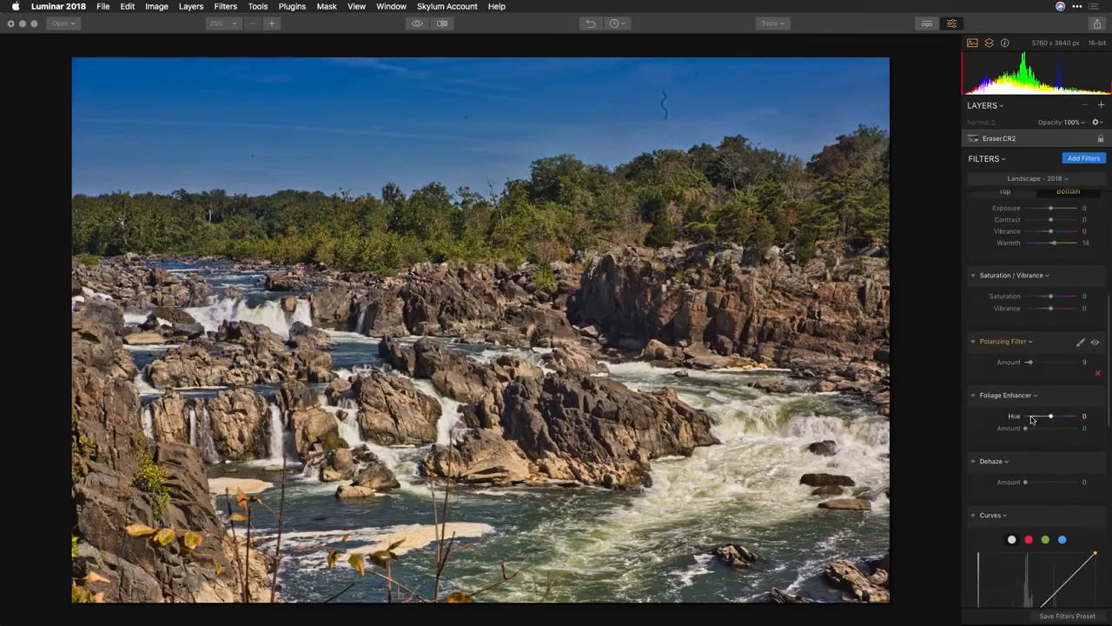
{"action": "mouse_move", "coordinate": [1033, 483]}
{"action": "left_mouse_down"}
{"action": "mouse_move", "coordinate": [1064, 484]}
{"action": "mouse_move", "coordinate": [1035, 485]}
{"action": "left_mouse_up"}
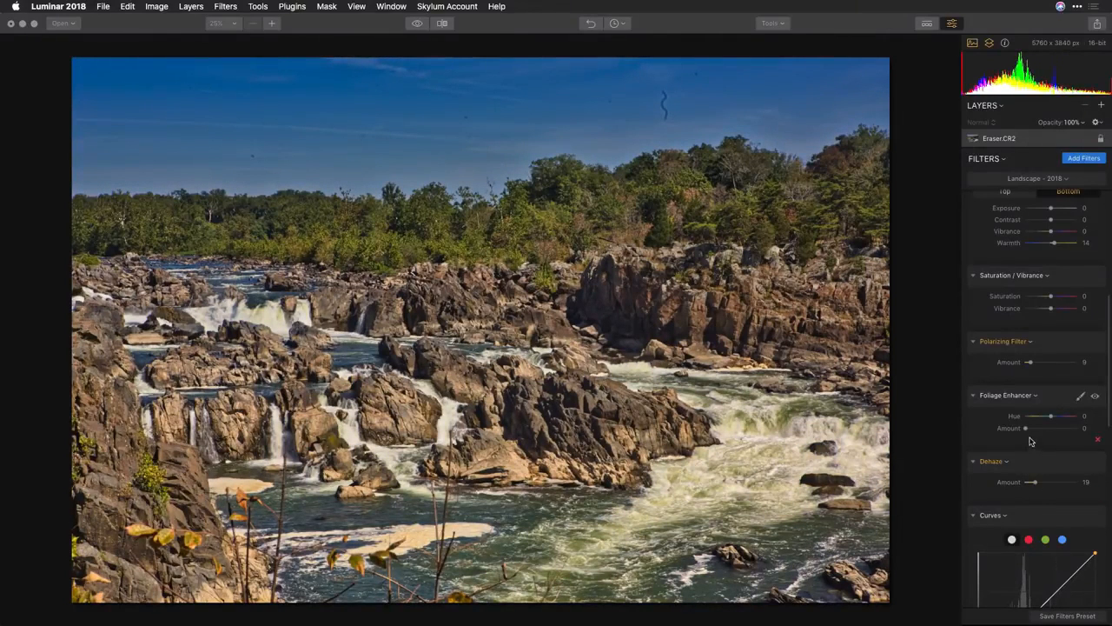
Step: Set the Foliage Enhancer to hue -12 and amount 32, and the Structure filter to amount 26 and softness 85
{"action": "mouse_move", "coordinate": [1026, 429]}
{"action": "left_mouse_down"}
{"action": "mouse_move", "coordinate": [1049, 429]}
{"action": "mouse_move", "coordinate": [1049, 418]}
{"action": "mouse_move", "coordinate": [1033, 420]}
{"action": "mouse_move", "coordinate": [1044, 429]}
{"action": "left_mouse_up"}
{"action": "scroll", "coordinate": [1041, 432], "scroll_direction": "down", "scroll_amount": 10}
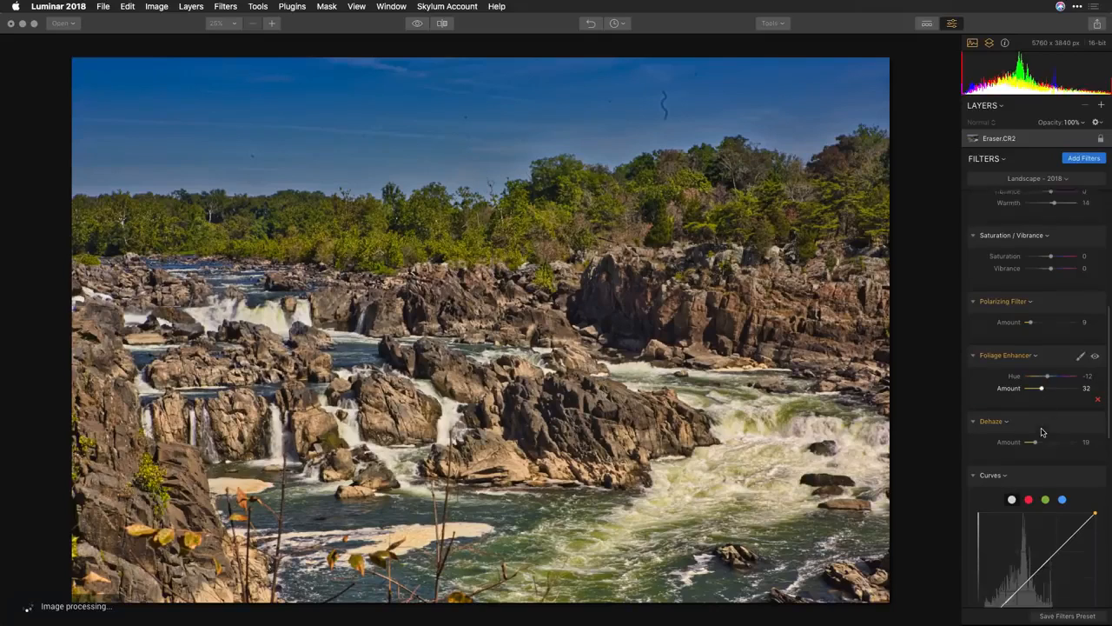
{"action": "scroll", "coordinate": [1041, 431], "scroll_direction": "down", "scroll_amount": 1}
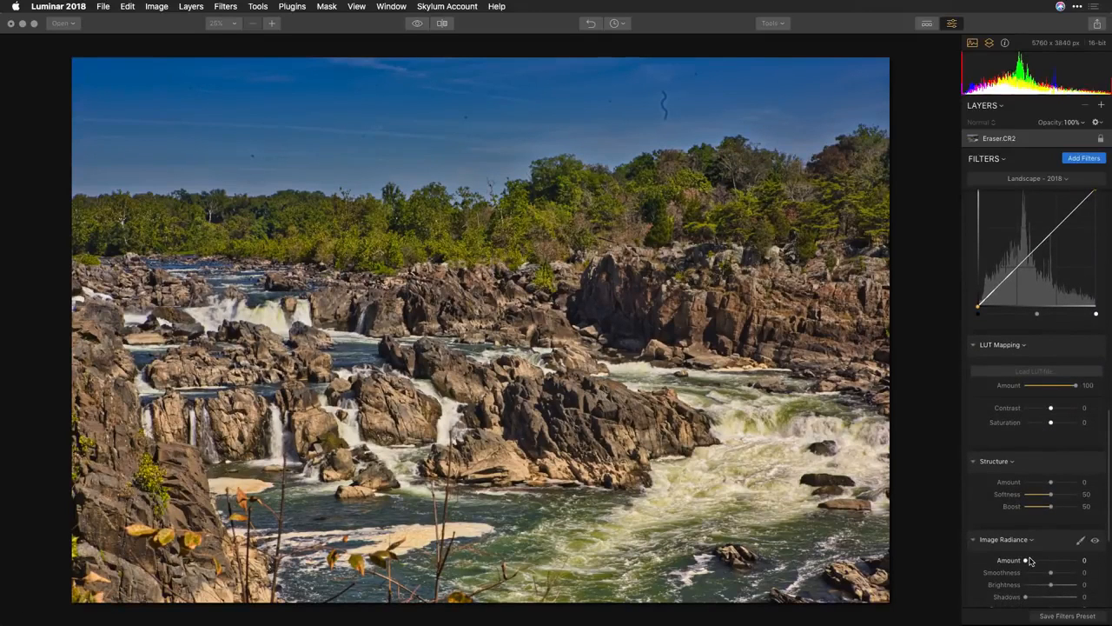
{"action": "left_click_drag", "start_coordinate": [1054, 484], "coordinate": [1067, 482]}
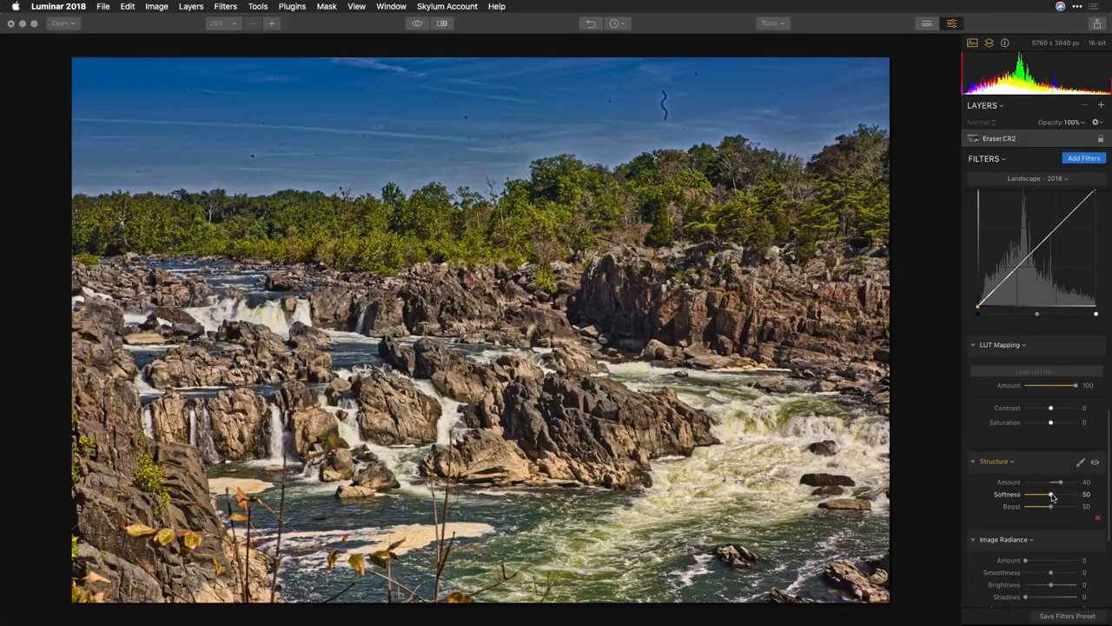
{"action": "left_click_drag", "start_coordinate": [1053, 496], "coordinate": [1070, 496]}
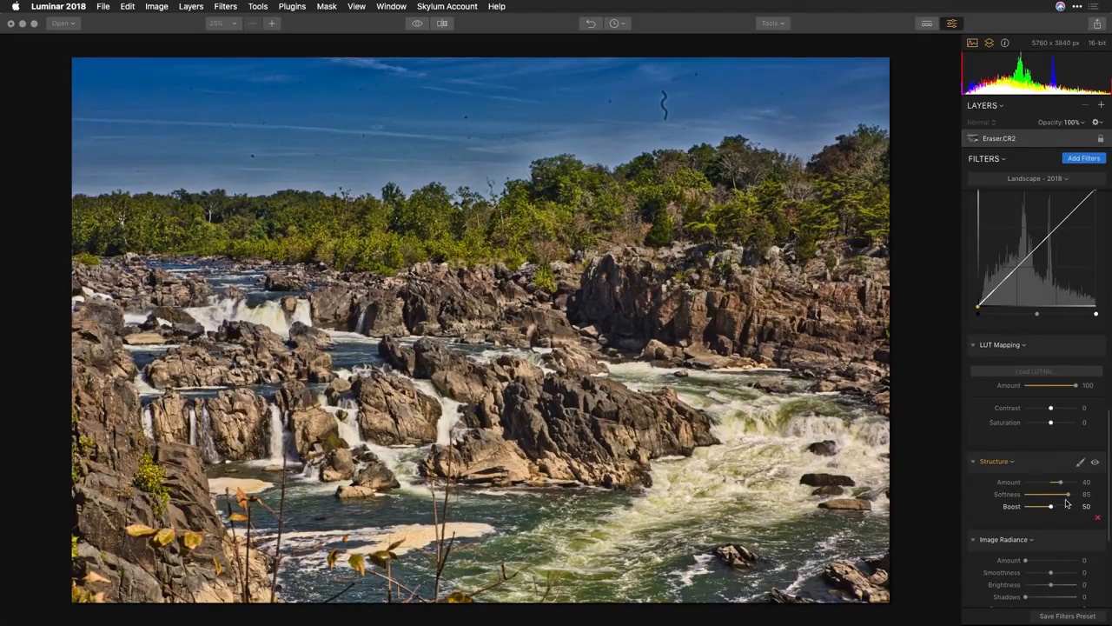
{"action": "left_click_drag", "start_coordinate": [1058, 483], "coordinate": [1055, 483]}
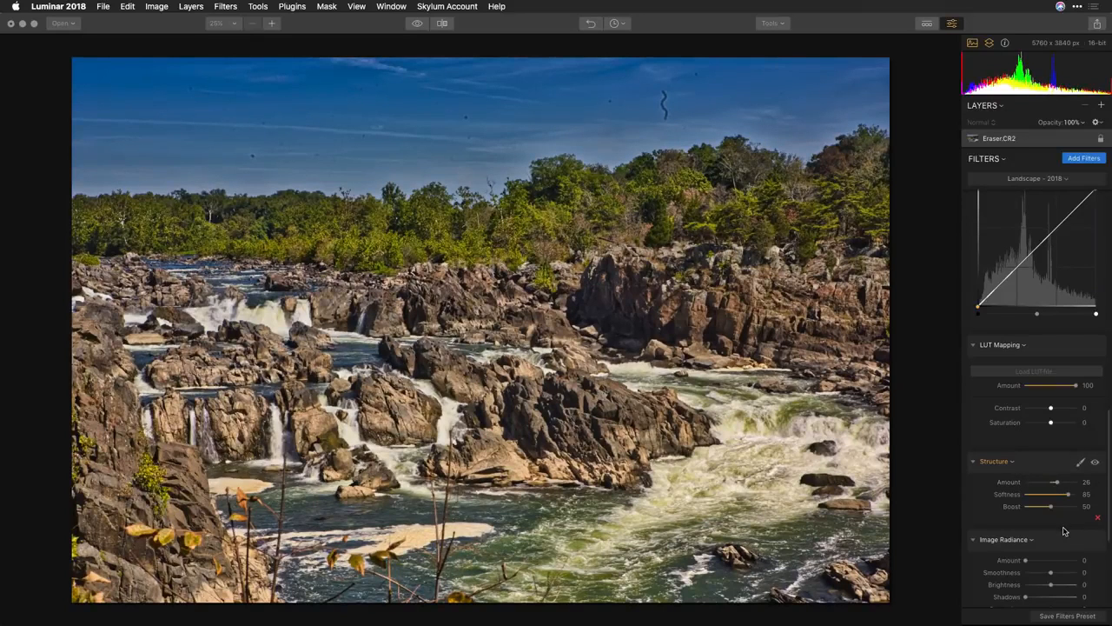
Step: Set the Image Radiance amount to 29
{"action": "scroll", "coordinate": [1065, 531], "scroll_direction": "down", "scroll_amount": 5}
{"action": "left_click_drag", "start_coordinate": [1026, 473], "coordinate": [1042, 476]}
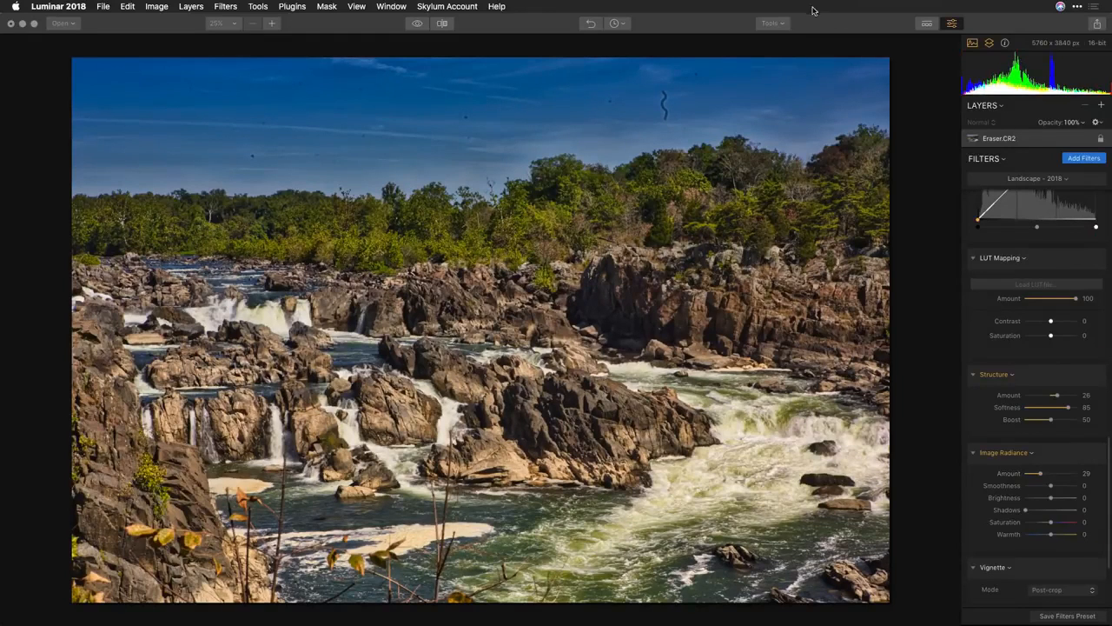
Step: Start the Erase tool and set its paint brush size to 73 for spotting the sky
{"action": "left_click", "coordinate": [781, 25]}
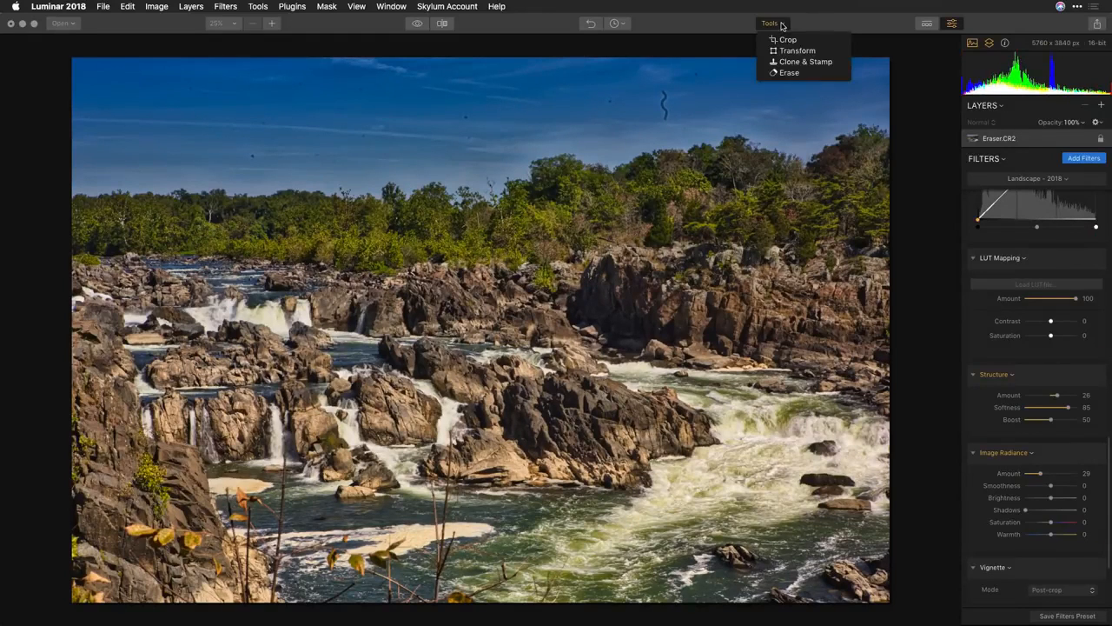
{"action": "left_click", "coordinate": [784, 73]}
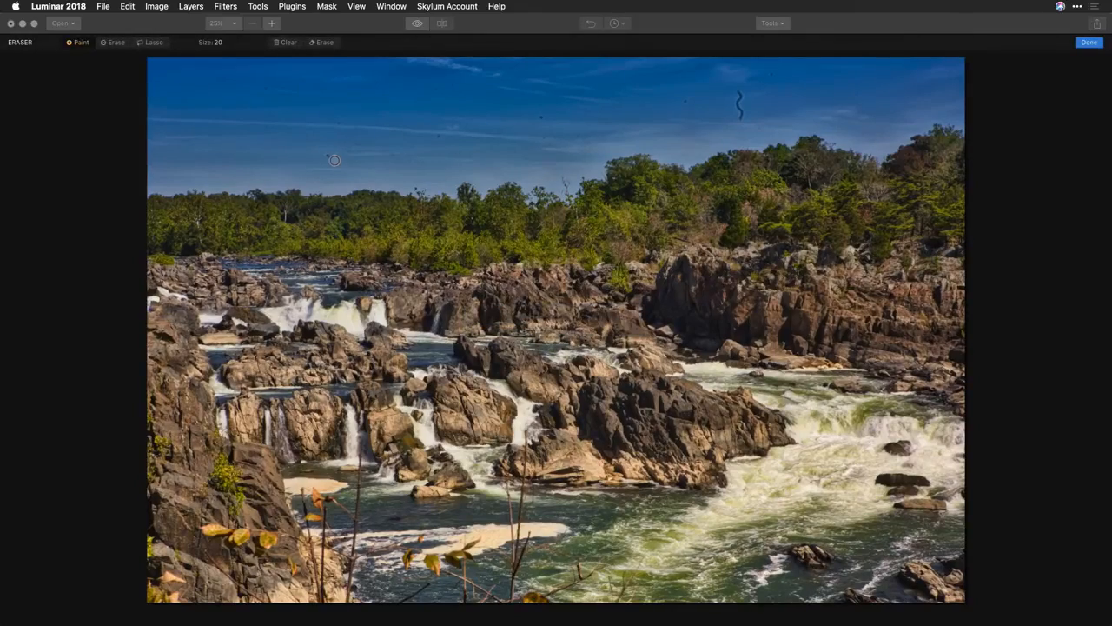
{"action": "scroll", "coordinate": [330, 157], "scroll_direction": "up", "scroll_amount": 5}
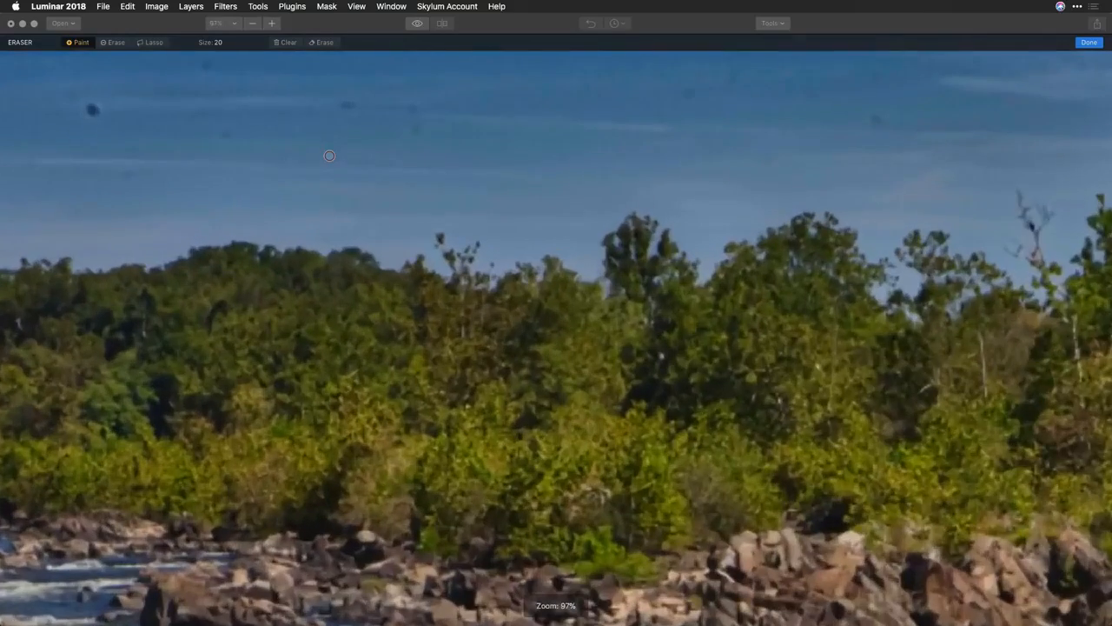
{"action": "left_click", "coordinate": [217, 43]}
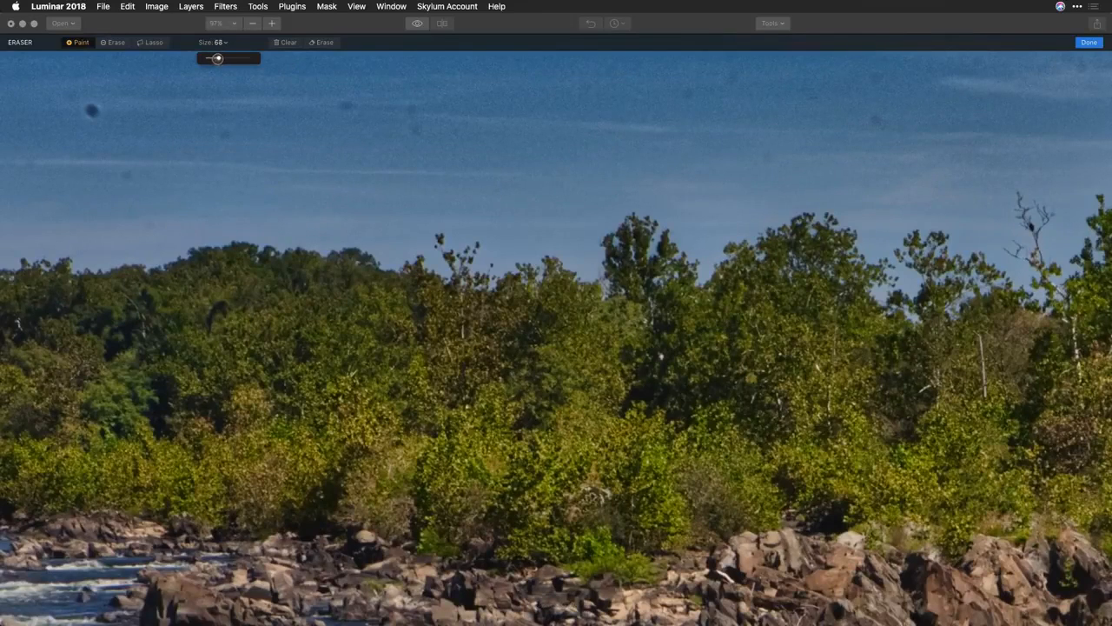
{"action": "left_click_drag", "start_coordinate": [217, 58], "coordinate": [221, 58]}
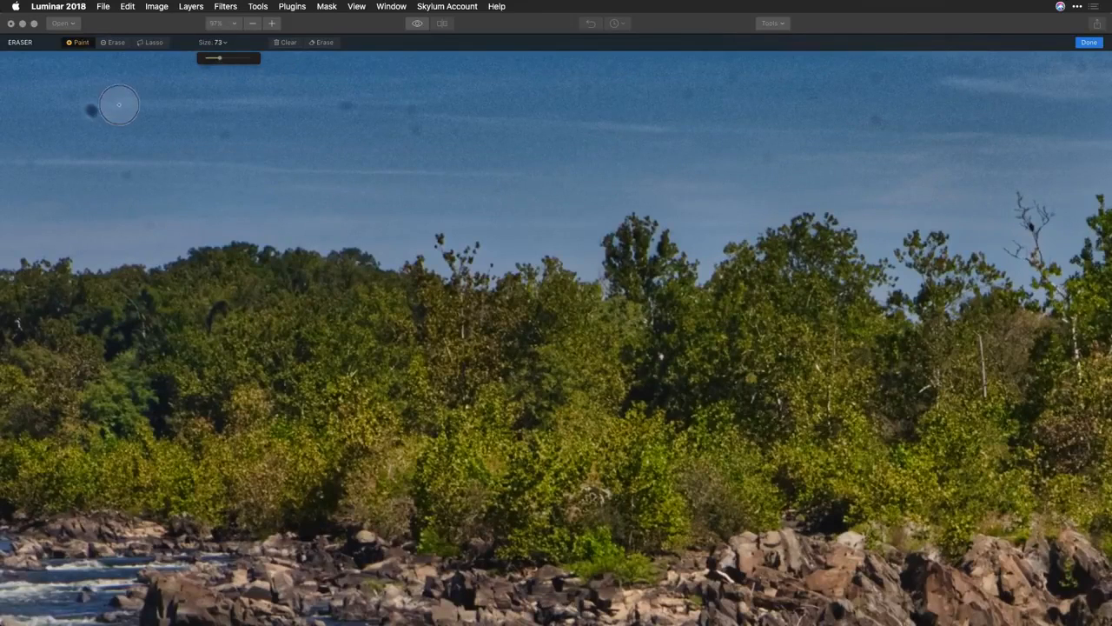
Step: Paint over the dust spots in the low band of sky just above the distant treeline, from left to centre
{"action": "left_click", "coordinate": [120, 172]}
{"action": "left_click", "coordinate": [90, 108]}
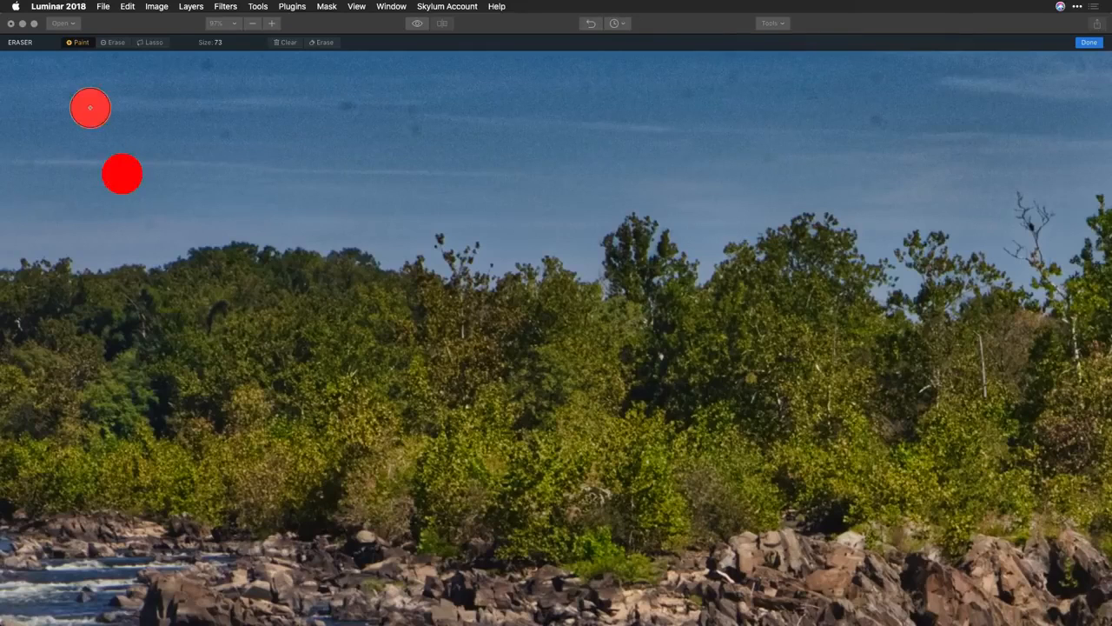
{"action": "left_click", "coordinate": [223, 138]}
{"action": "left_click", "coordinate": [342, 107]}
{"action": "left_click", "coordinate": [413, 106]}
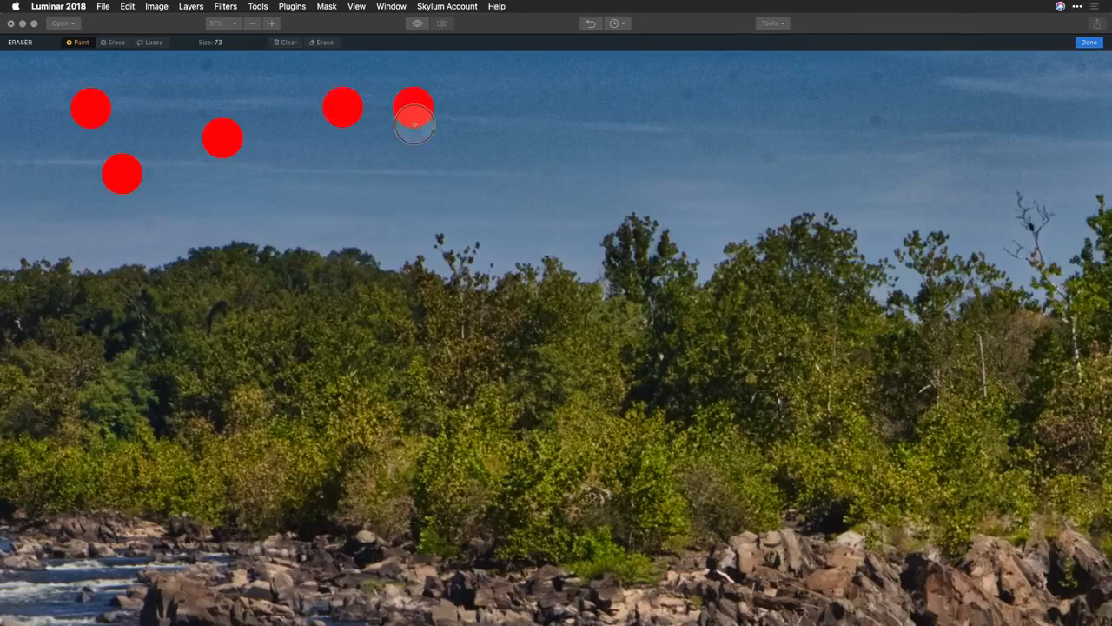
{"action": "left_click", "coordinate": [414, 126]}
{"action": "left_click", "coordinate": [687, 97]}
{"action": "left_click", "coordinate": [729, 78]}
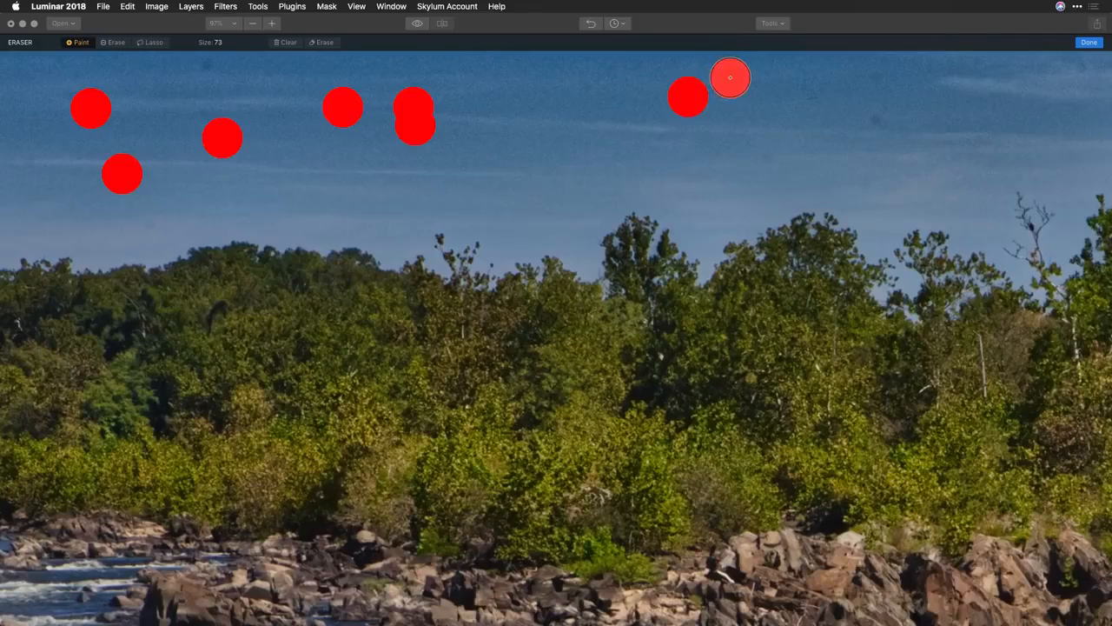
{"action": "left_click", "coordinate": [767, 157]}
{"action": "left_click", "coordinate": [876, 121]}
{"action": "left_click", "coordinate": [873, 76]}
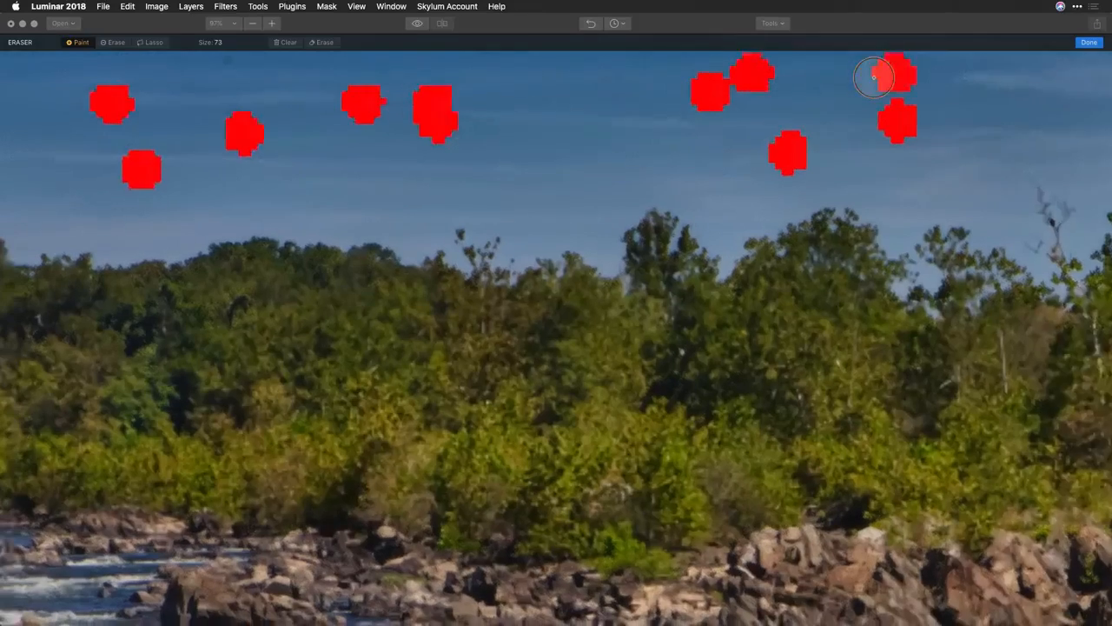
Step: Paint over the dust spots higher in the left part of the sky, around the long thin cloud streak
{"action": "scroll", "coordinate": [873, 77], "scroll_direction": "up", "scroll_amount": 5}
{"action": "left_click", "coordinate": [343, 252]}
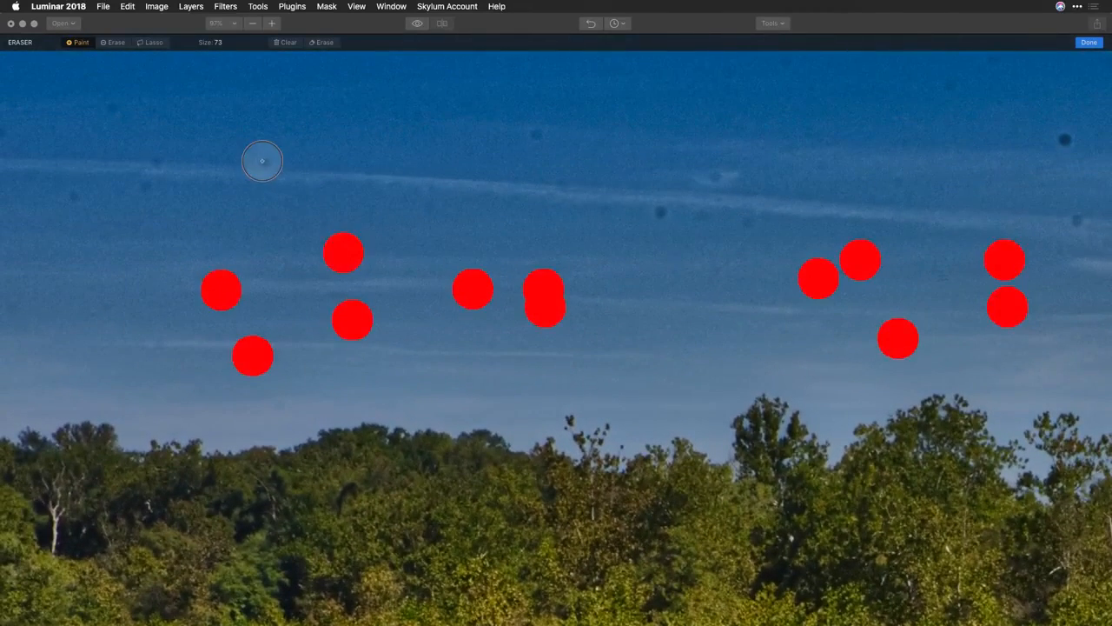
{"action": "left_click", "coordinate": [261, 160]}
{"action": "left_click", "coordinate": [161, 162]}
{"action": "left_click", "coordinate": [149, 179]}
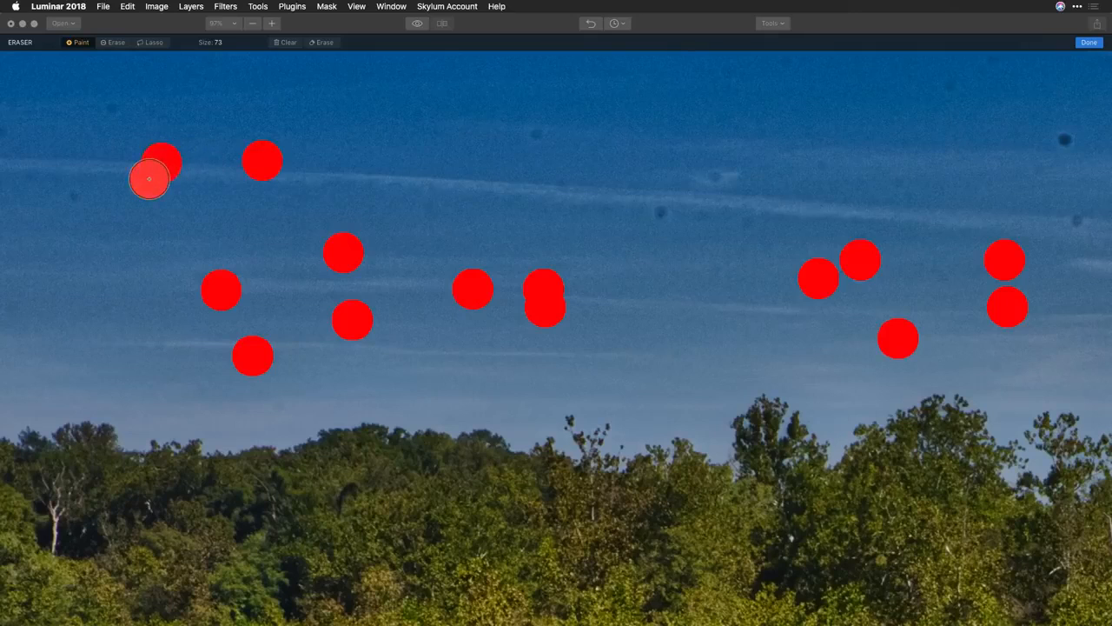
{"action": "left_click", "coordinate": [80, 198]}
{"action": "left_click", "coordinate": [38, 182]}
{"action": "left_click", "coordinate": [113, 109]}
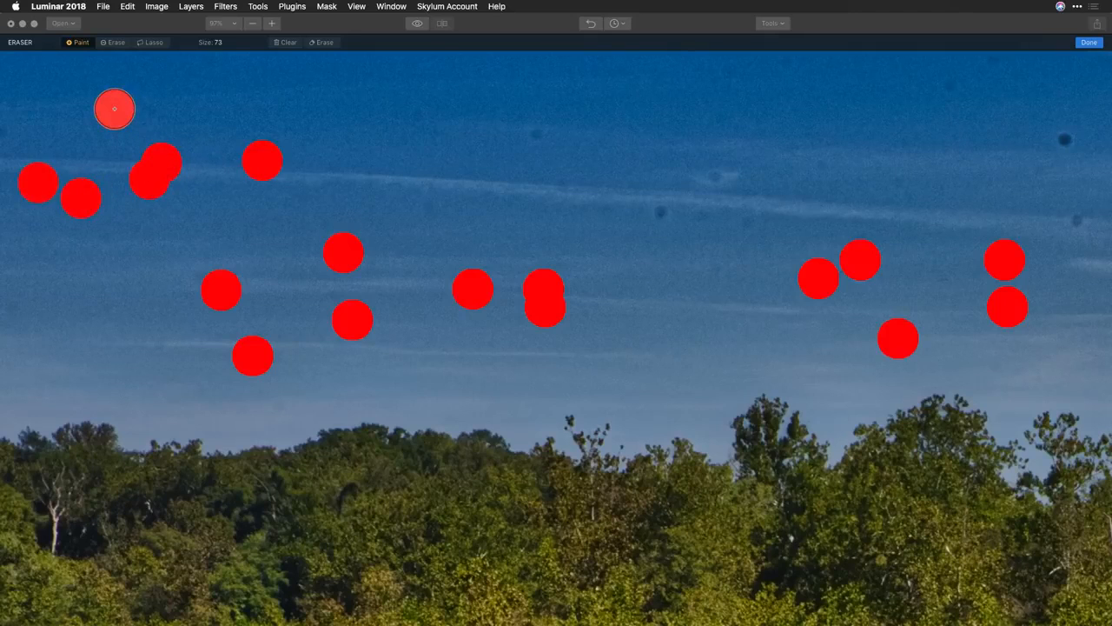
Step: Paint over the remaining dust spots near the photo's left edge and in the upper-left sky
{"action": "scroll", "coordinate": [114, 108], "scroll_direction": "left", "scroll_amount": 8}
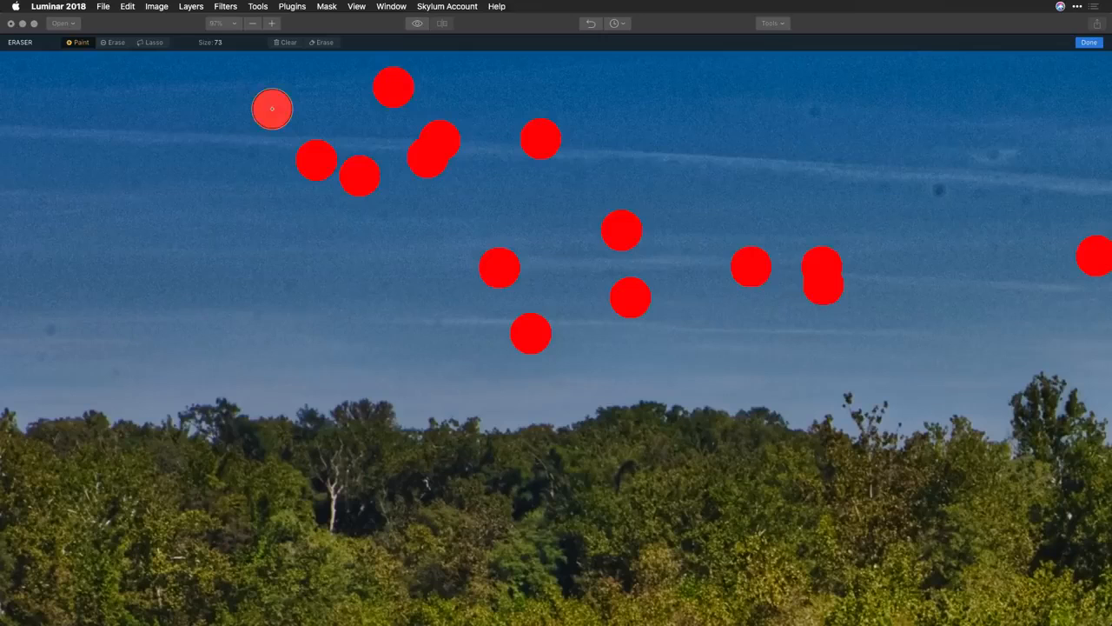
{"action": "left_click", "coordinate": [255, 147]}
{"action": "left_click", "coordinate": [50, 326]}
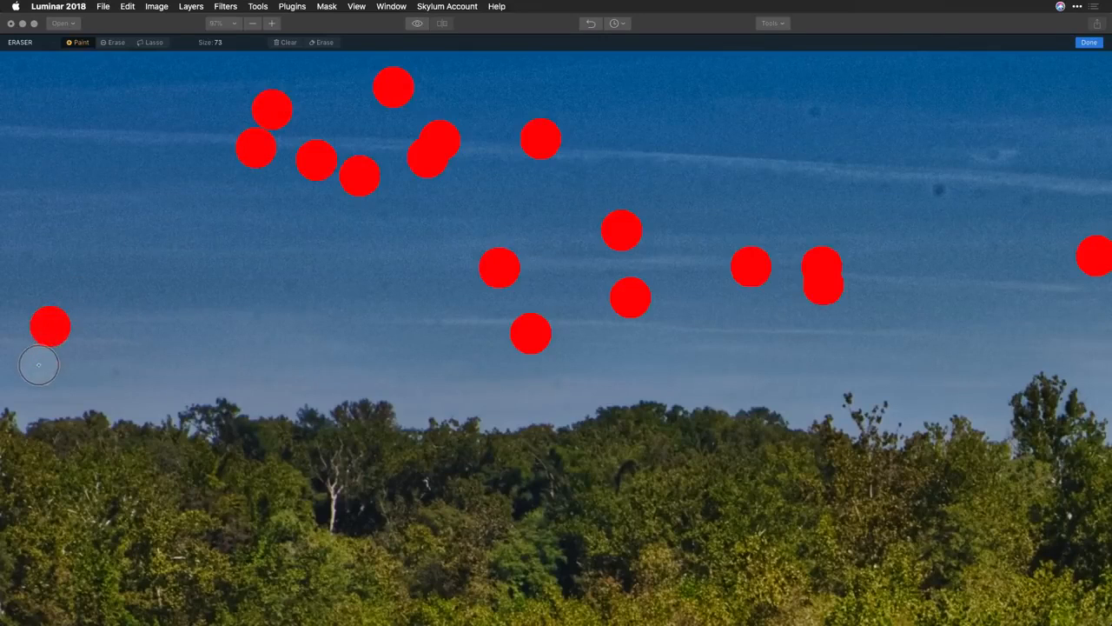
{"action": "left_click", "coordinate": [38, 365]}
{"action": "scroll", "coordinate": [39, 365], "scroll_direction": "up", "scroll_amount": 5}
{"action": "left_click", "coordinate": [259, 184]}
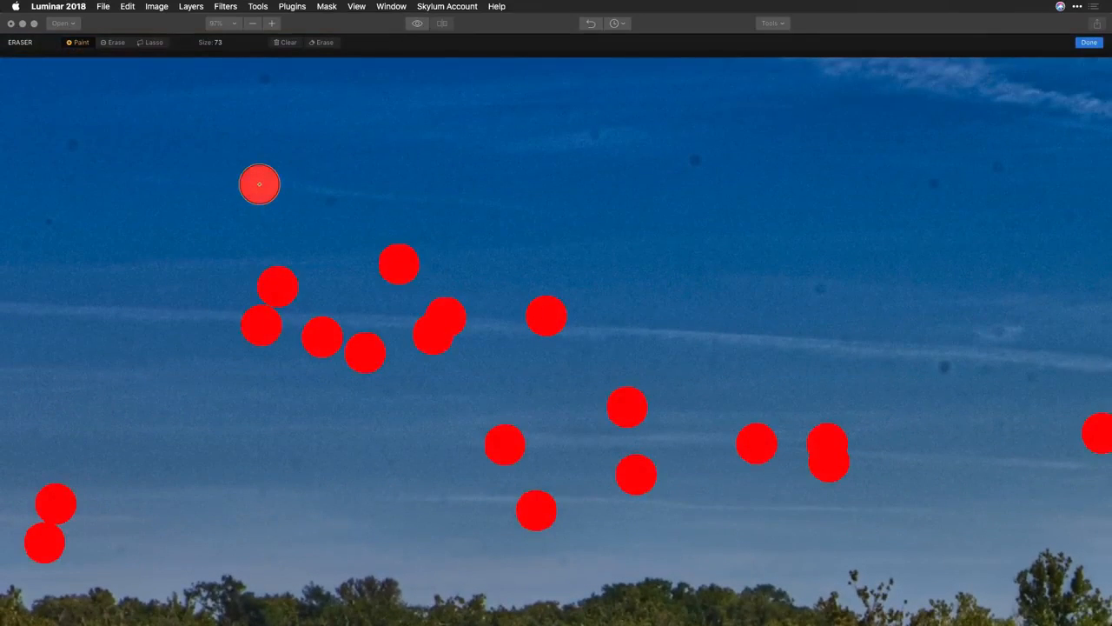
{"action": "left_click", "coordinate": [325, 201]}
{"action": "left_click", "coordinate": [262, 78]}
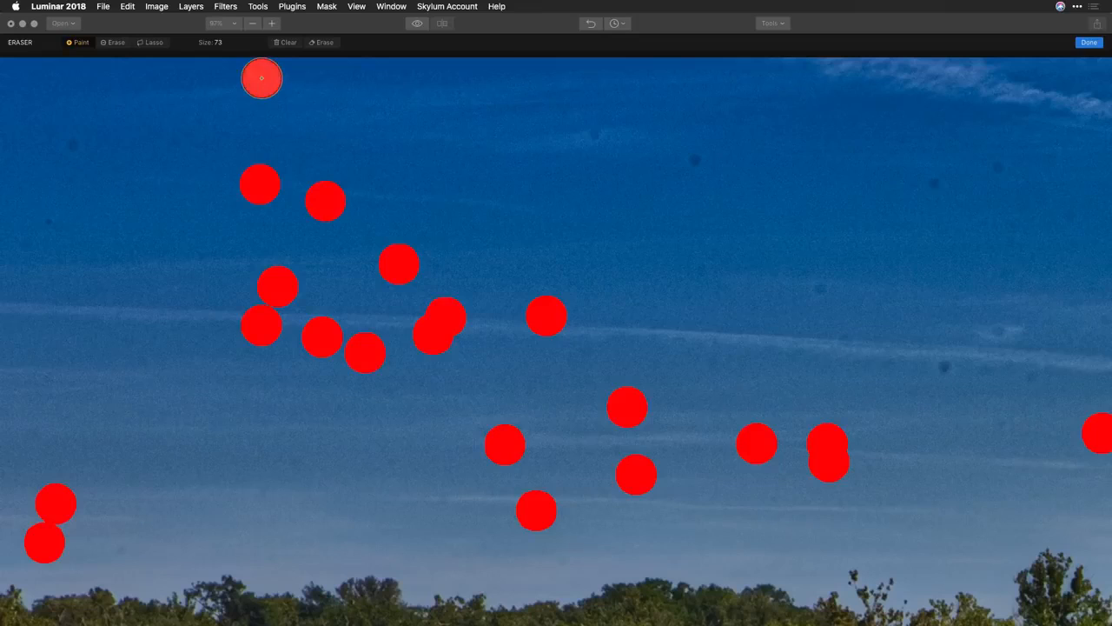
{"action": "left_click", "coordinate": [73, 145]}
{"action": "left_click", "coordinate": [49, 224]}
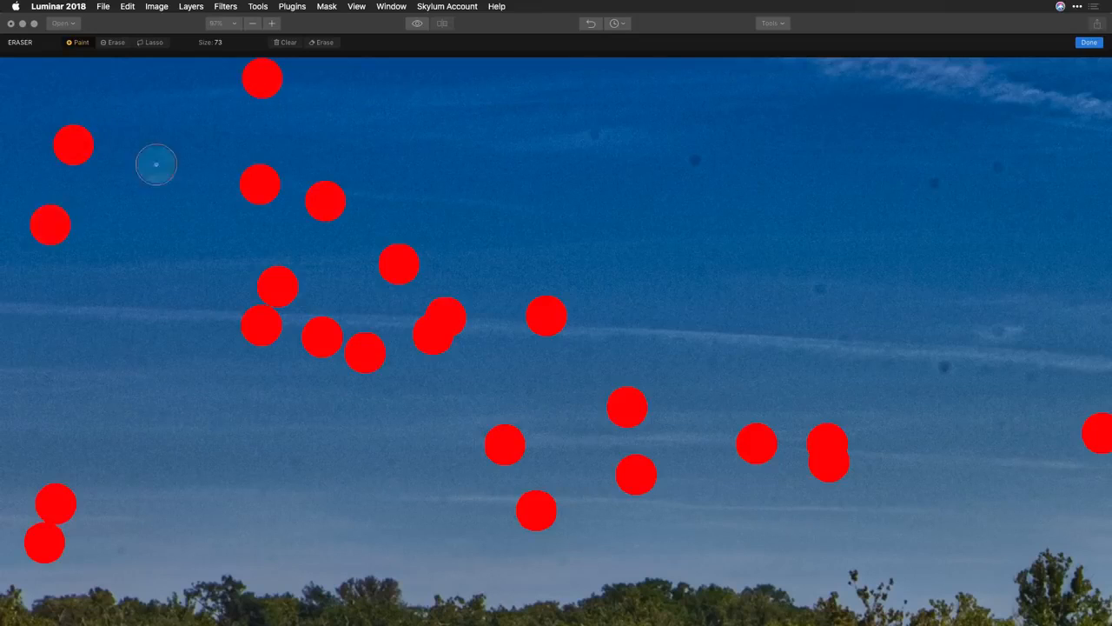
Step: Paint over the dust spots in the upper sky left of centre and along the right end of the cloud streak
{"action": "left_click", "coordinate": [594, 137]}
{"action": "left_click", "coordinate": [690, 162]}
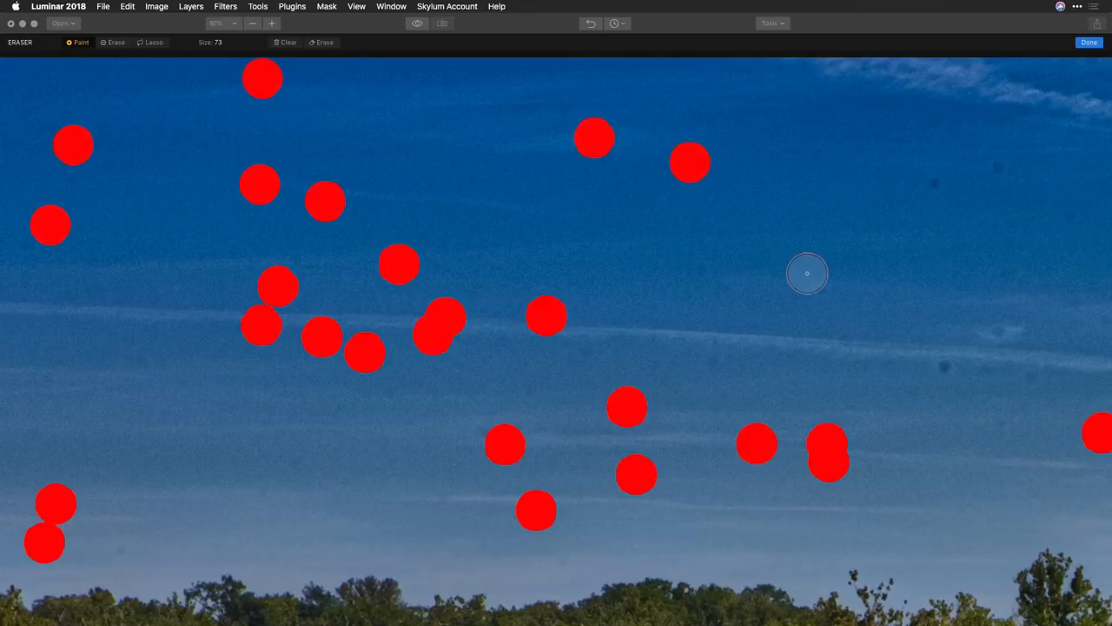
{"action": "left_click", "coordinate": [809, 278]}
{"action": "left_click", "coordinate": [936, 179]}
{"action": "left_click", "coordinate": [996, 171]}
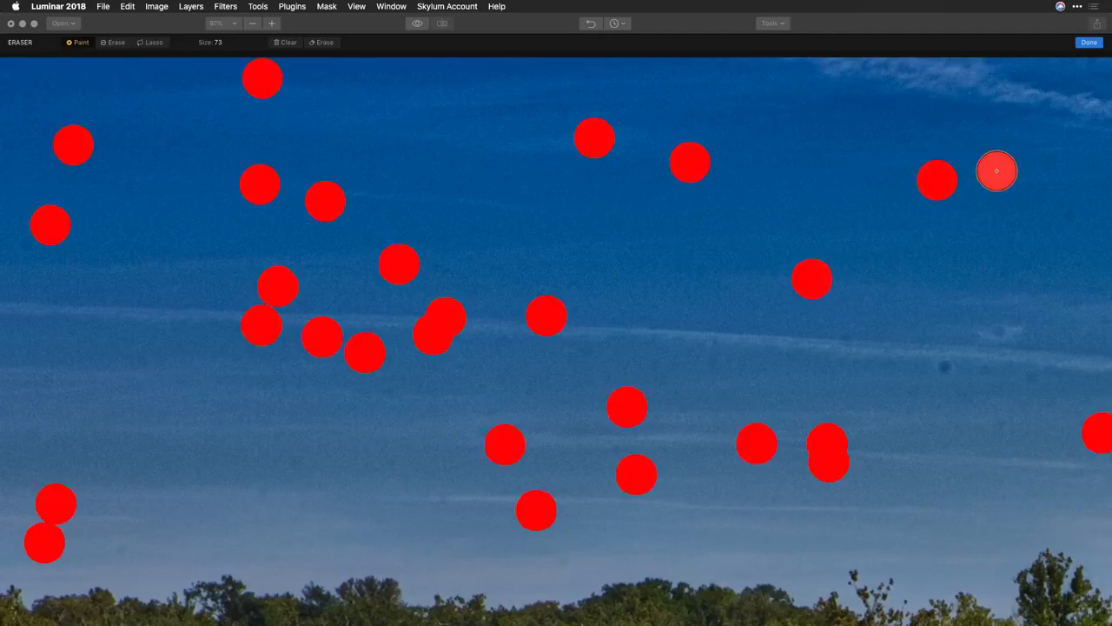
{"action": "left_click", "coordinate": [1074, 217]}
{"action": "left_click", "coordinate": [996, 329]}
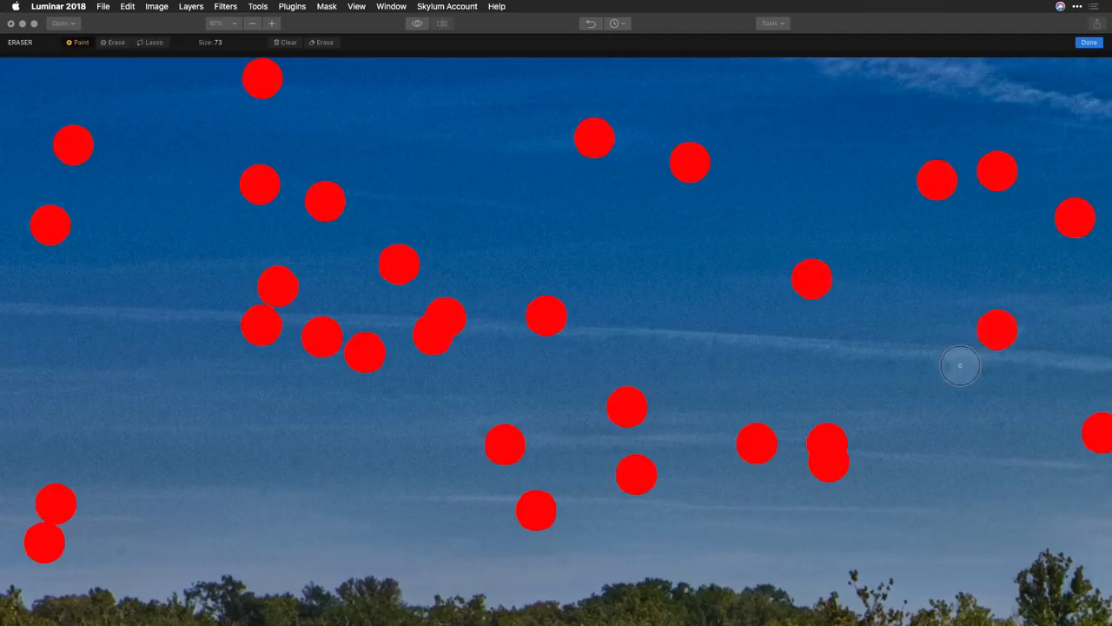
{"action": "left_click", "coordinate": [945, 371]}
{"action": "left_click", "coordinate": [992, 370]}
{"action": "left_click", "coordinate": [1033, 380]}
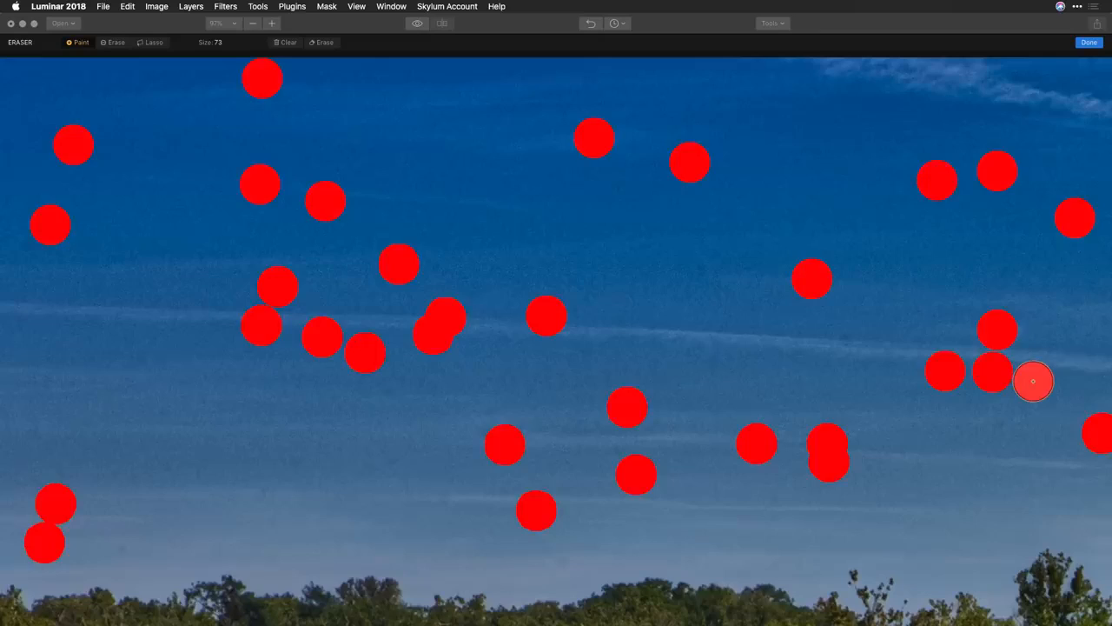
Step: Paint over the dust spots in the central sky and the cluster left of the tall trees
{"action": "scroll", "coordinate": [1033, 380], "scroll_direction": "right", "scroll_amount": 8}
{"action": "left_click", "coordinate": [966, 290]}
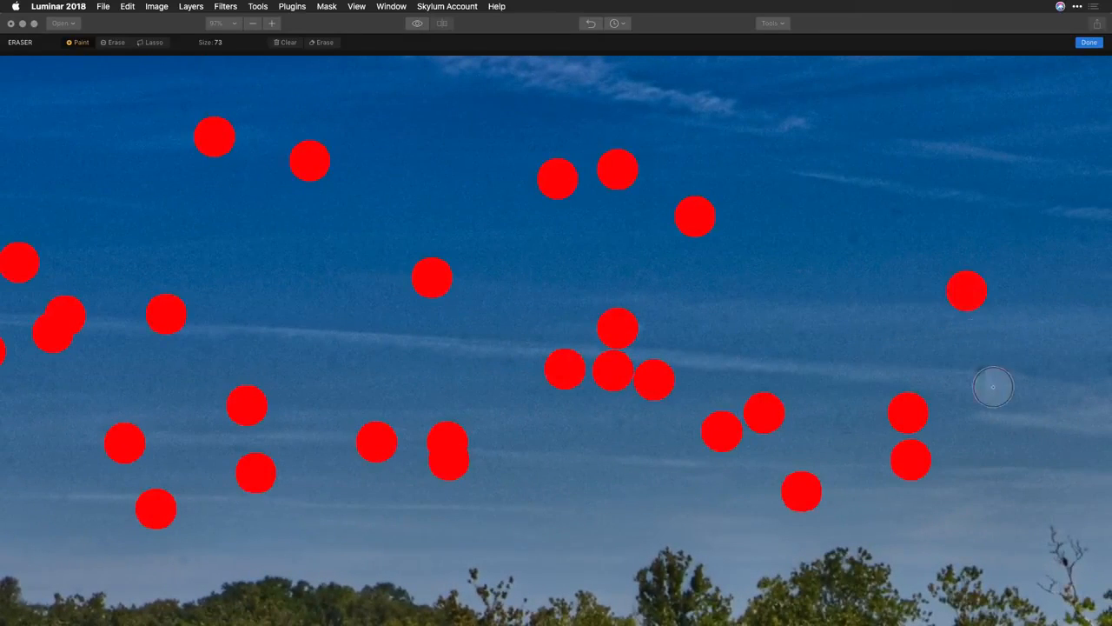
{"action": "left_click", "coordinate": [980, 373]}
{"action": "left_click", "coordinate": [857, 243]}
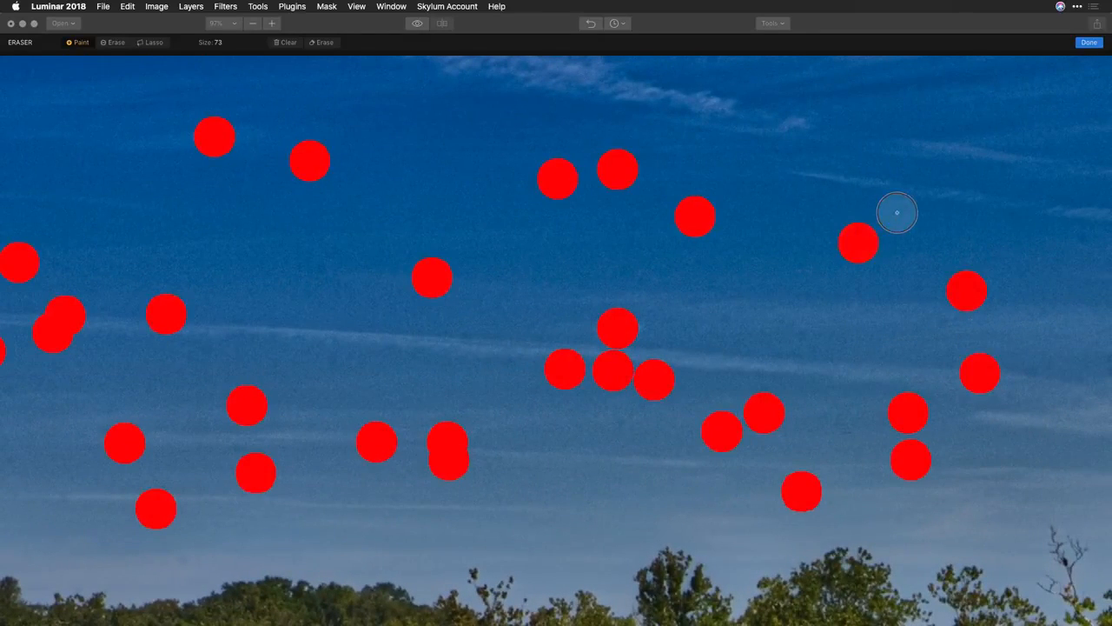
{"action": "scroll", "coordinate": [896, 213], "scroll_direction": "right", "scroll_amount": 11}
{"action": "left_click", "coordinate": [730, 306]}
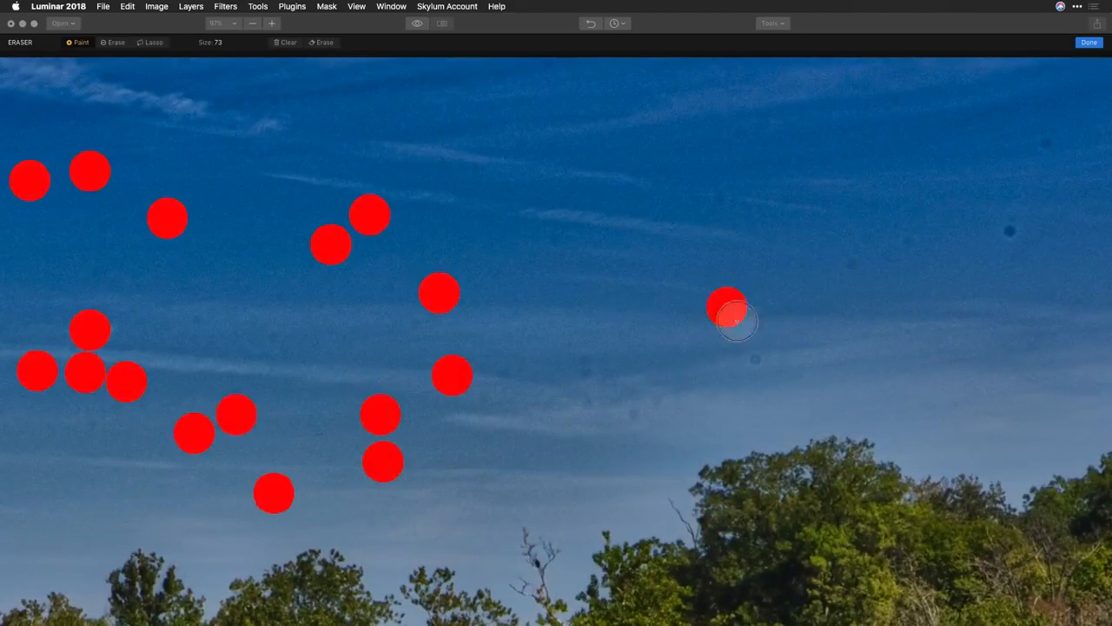
{"action": "left_click", "coordinate": [758, 359]}
{"action": "left_click", "coordinate": [655, 401]}
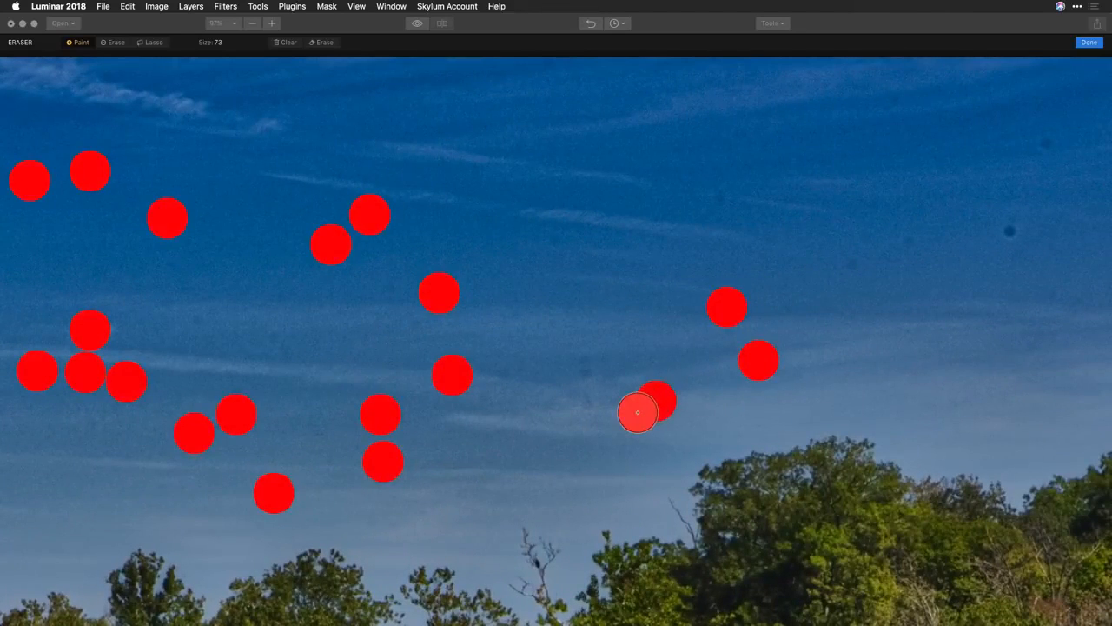
{"action": "left_click", "coordinate": [599, 406]}
{"action": "left_click", "coordinate": [585, 379]}
{"action": "left_click", "coordinate": [584, 359]}
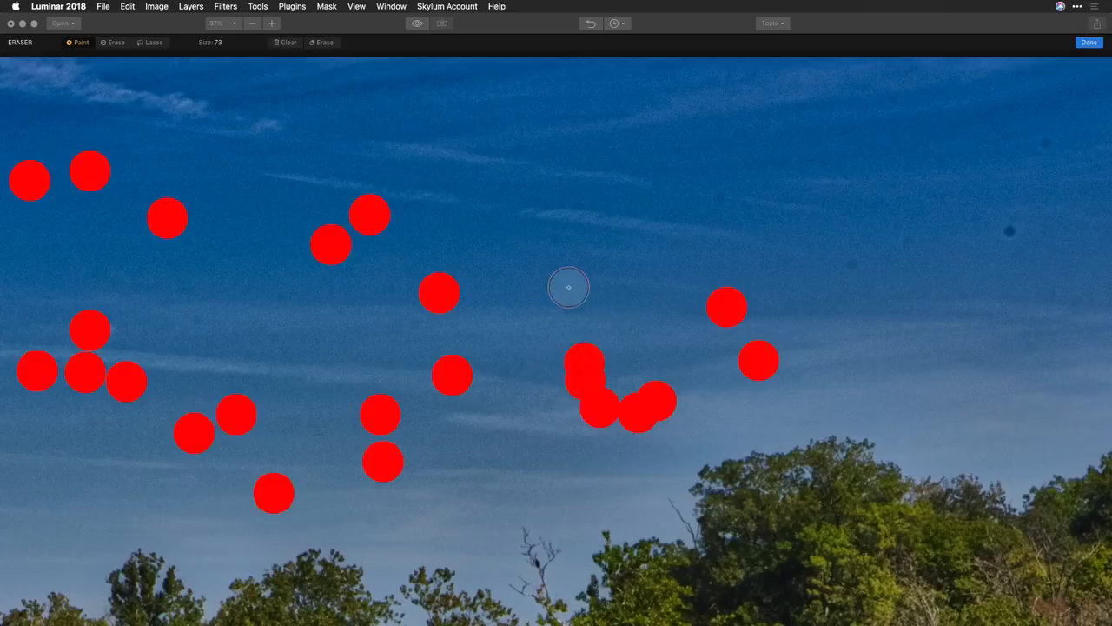
Step: Paint over the dust spots in the sky above the tall trees, up to the squiggly mark
{"action": "left_click", "coordinate": [557, 246]}
{"action": "left_click", "coordinate": [722, 199]}
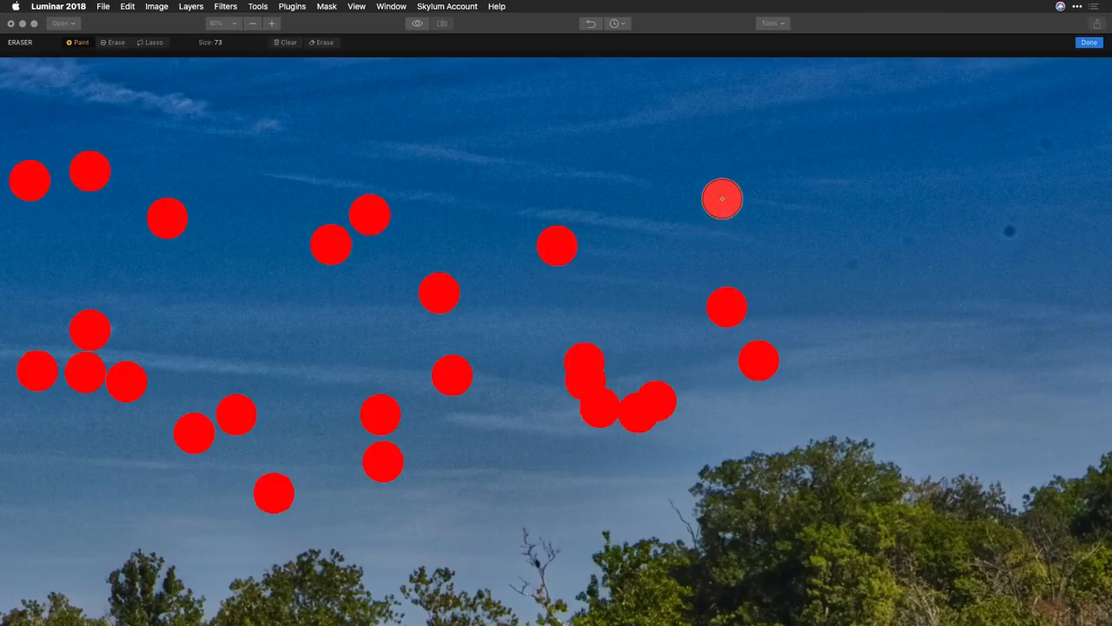
{"action": "left_click", "coordinate": [849, 263]}
{"action": "left_click", "coordinate": [896, 242]}
{"action": "left_click", "coordinate": [1005, 229]}
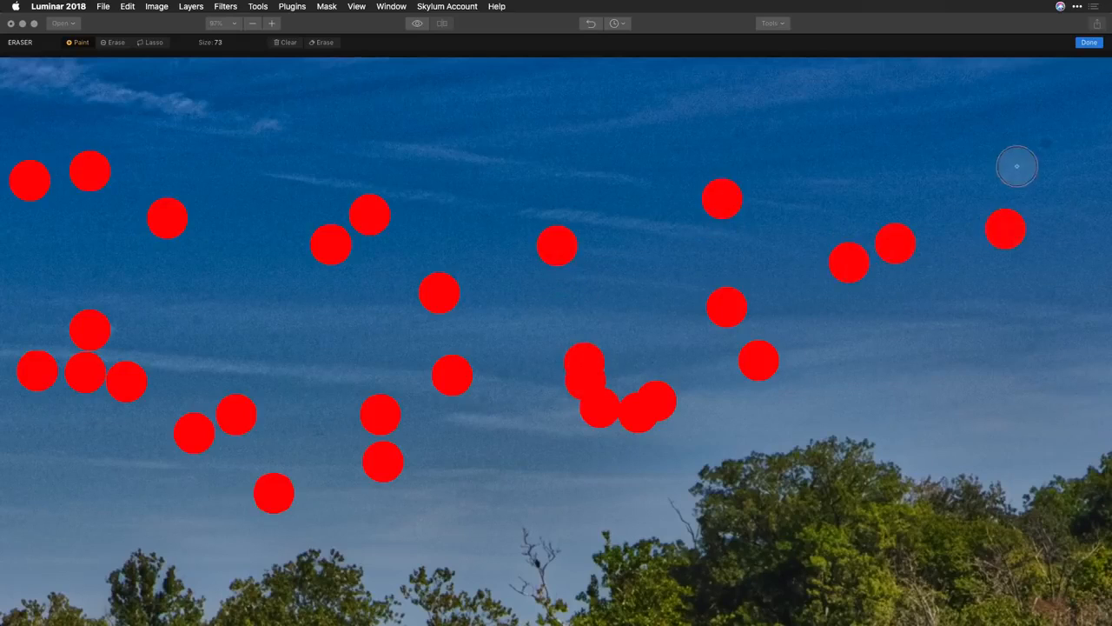
{"action": "left_click", "coordinate": [1042, 144]}
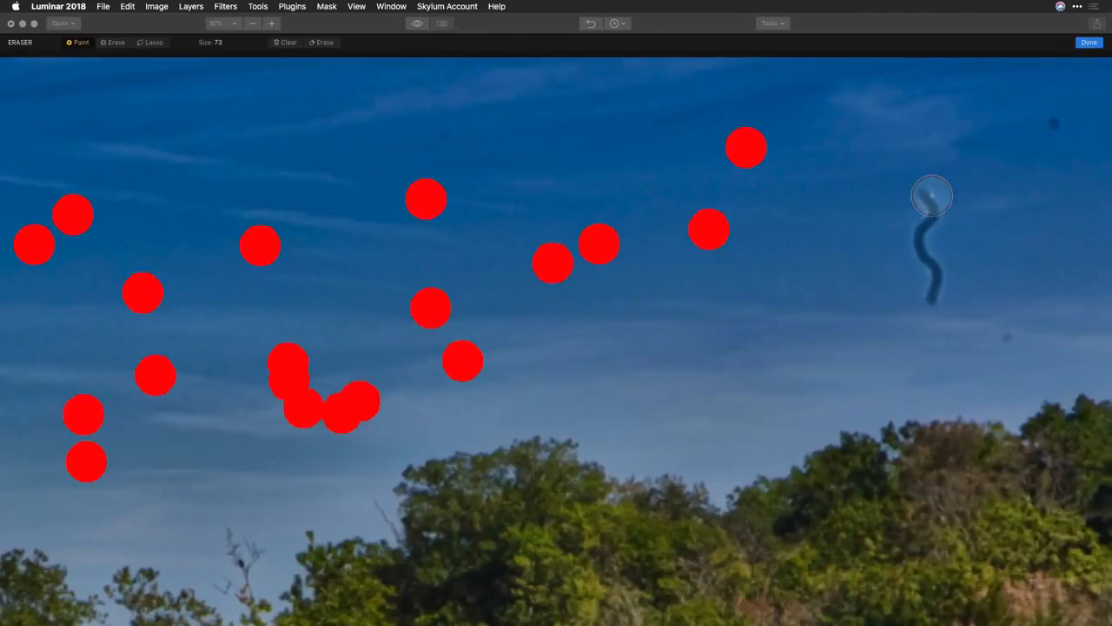
Step: Paint over the squiggly mark and the two dust spots beside it, and erase all the painted areas
{"action": "mouse_move", "coordinate": [923, 190]}
{"action": "left_mouse_down"}
{"action": "mouse_move", "coordinate": [915, 251]}
{"action": "mouse_move", "coordinate": [932, 294]}
{"action": "left_mouse_up"}
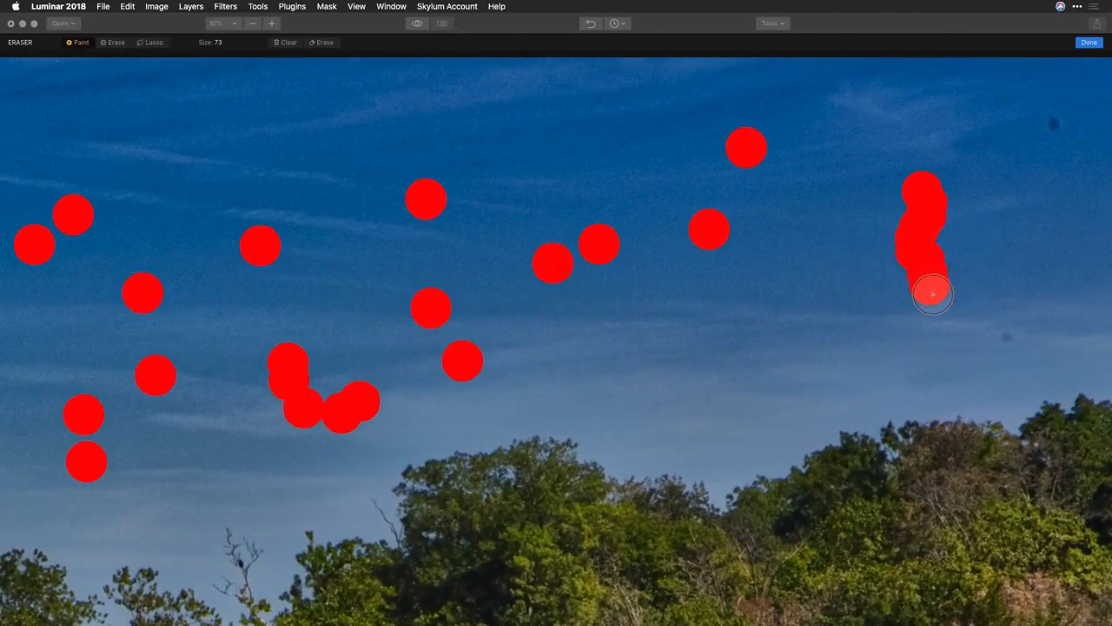
{"action": "left_click", "coordinate": [1007, 339]}
{"action": "left_click", "coordinate": [1053, 128]}
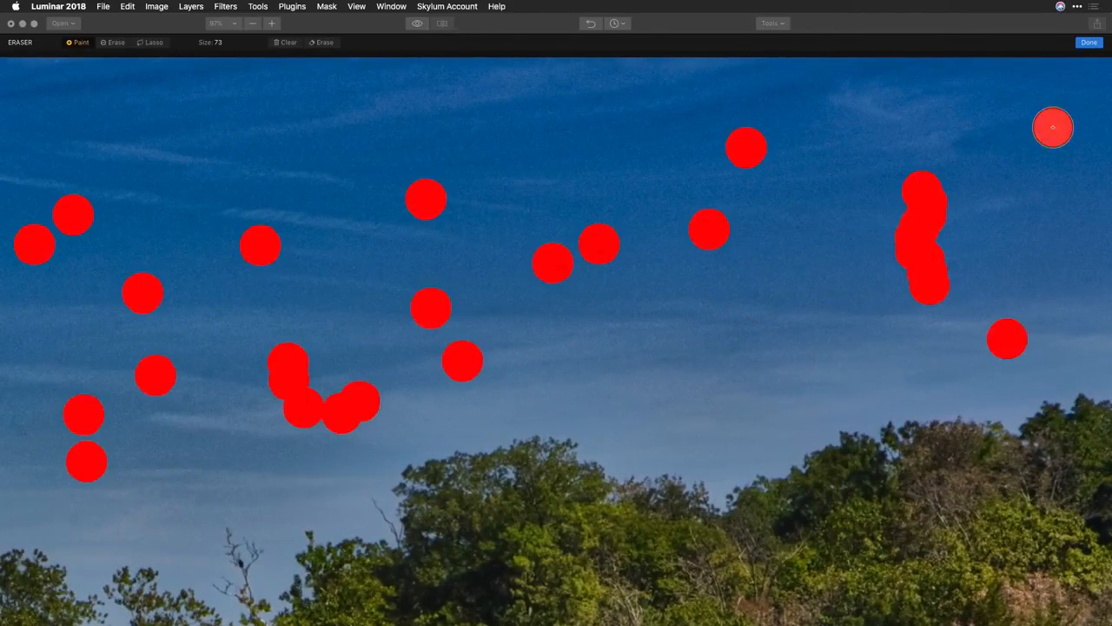
{"action": "key", "text": "super+0"}
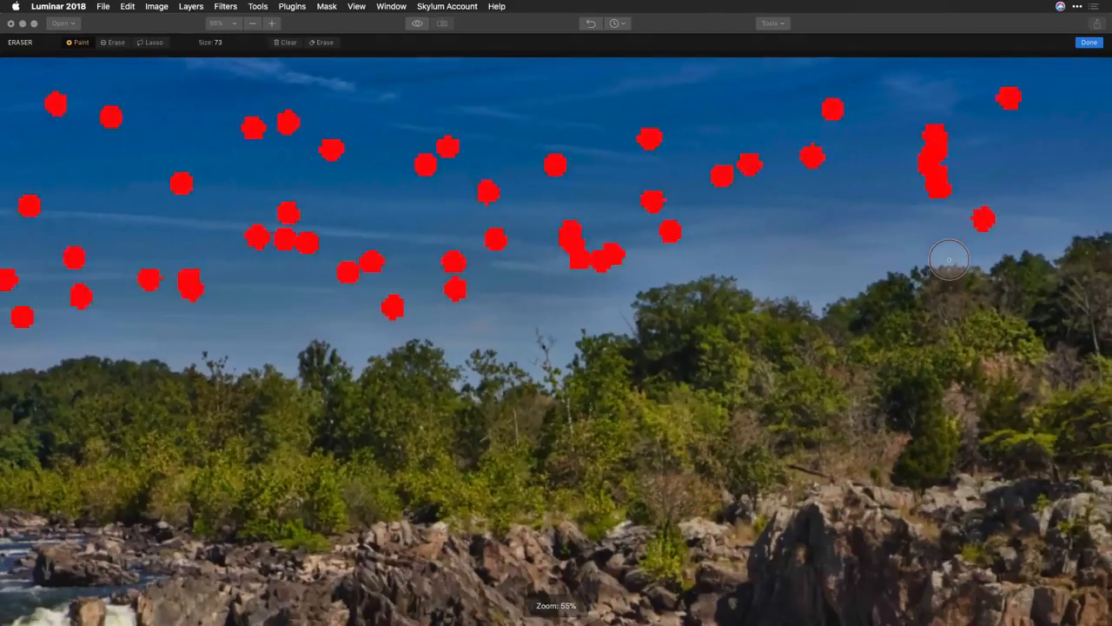
{"action": "left_click", "coordinate": [331, 44]}
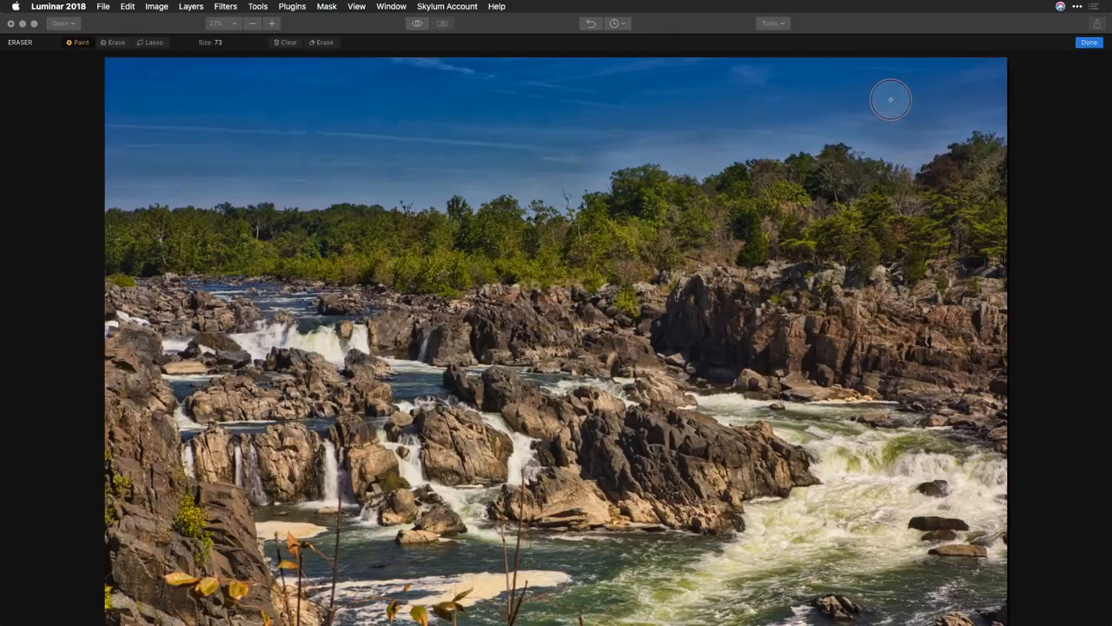
Step: Reduce the eraser brush size to 25 and erase the leftover spot in the upper-right sky
{"action": "key", "text": "bracketleft"}
{"action": "key", "text": "bracketleft"}
{"action": "key", "text": "bracketleft"}
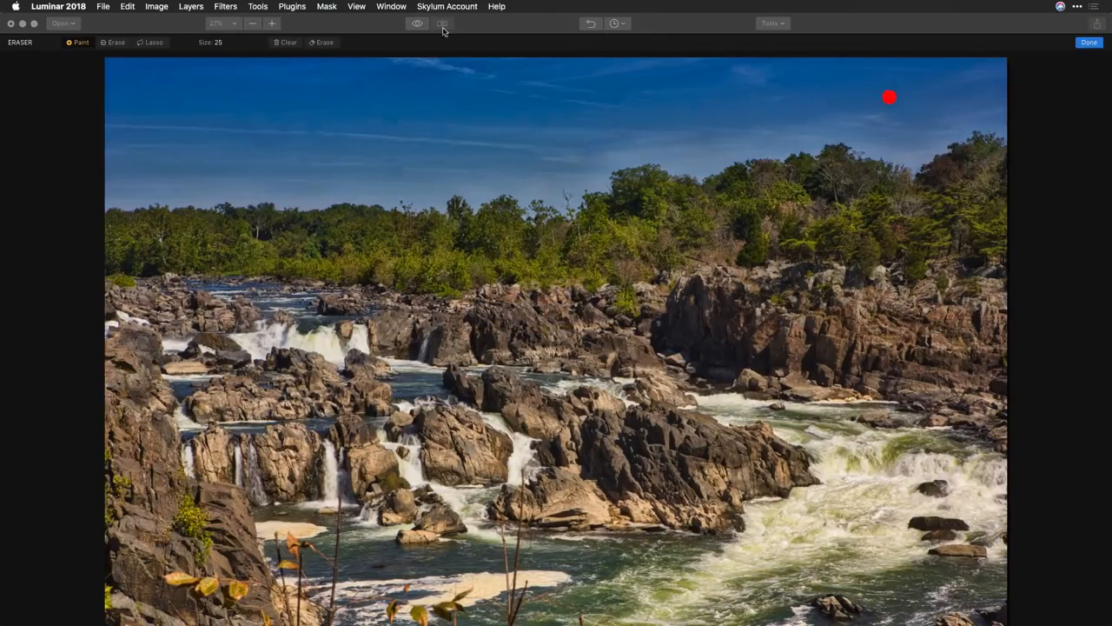
{"action": "left_click", "coordinate": [320, 42]}
Step: Enlarge the eraser brush to 49 and erase the dark rock in the rapids at the photo's lower edge
{"action": "key", "text": "]"}
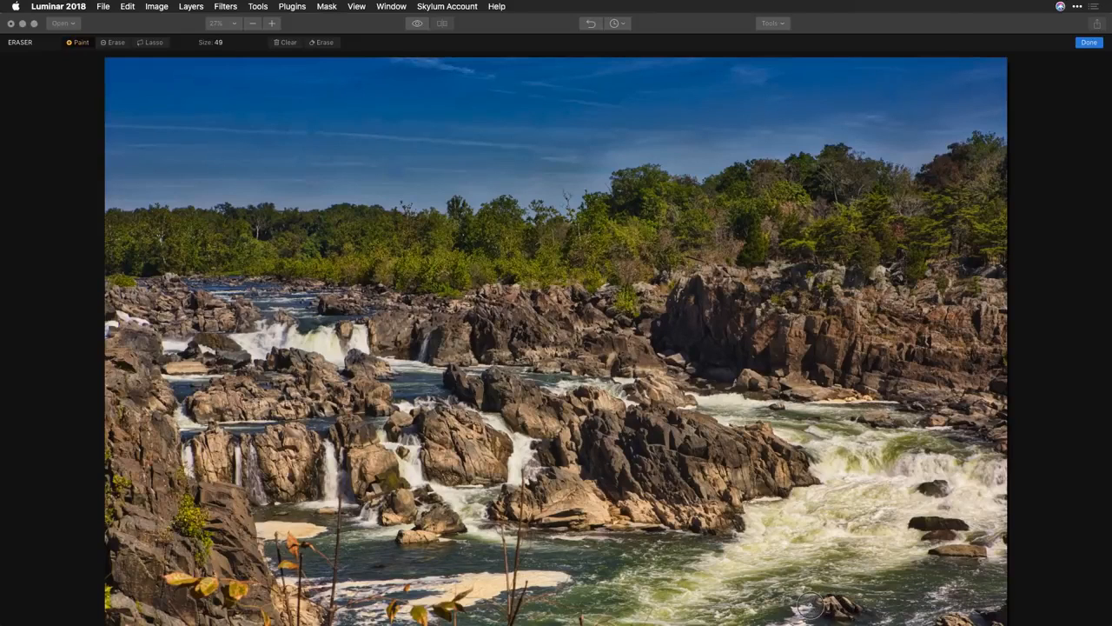
{"action": "mouse_move", "coordinate": [803, 605]}
{"action": "left_mouse_down"}
{"action": "mouse_move", "coordinate": [858, 608]}
{"action": "mouse_move", "coordinate": [803, 615]}
{"action": "left_mouse_up"}
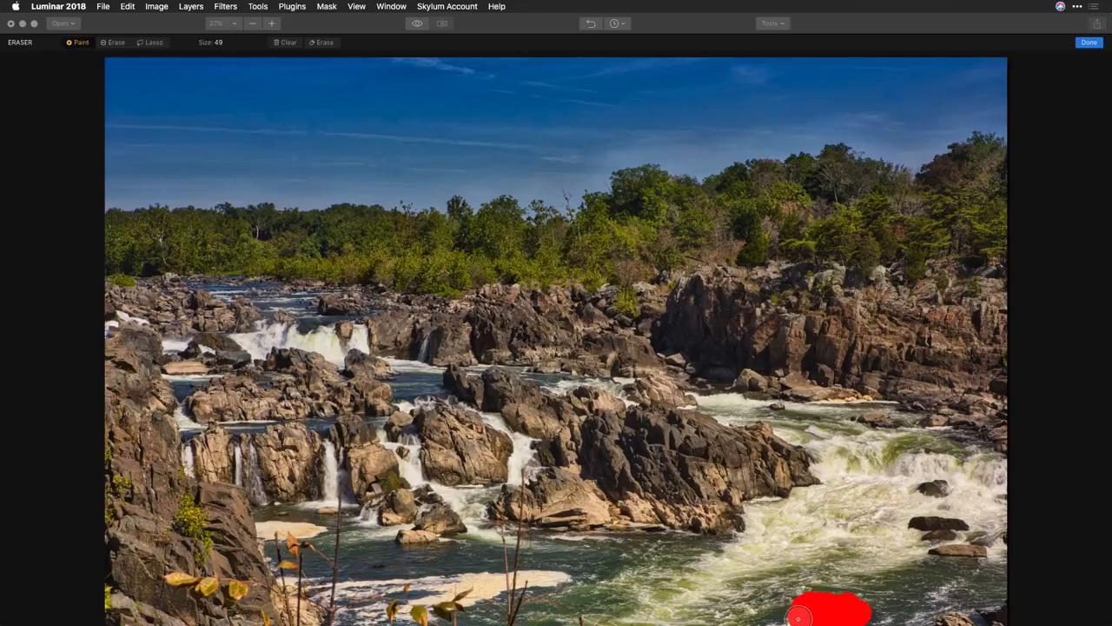
{"action": "left_click", "coordinate": [326, 45]}
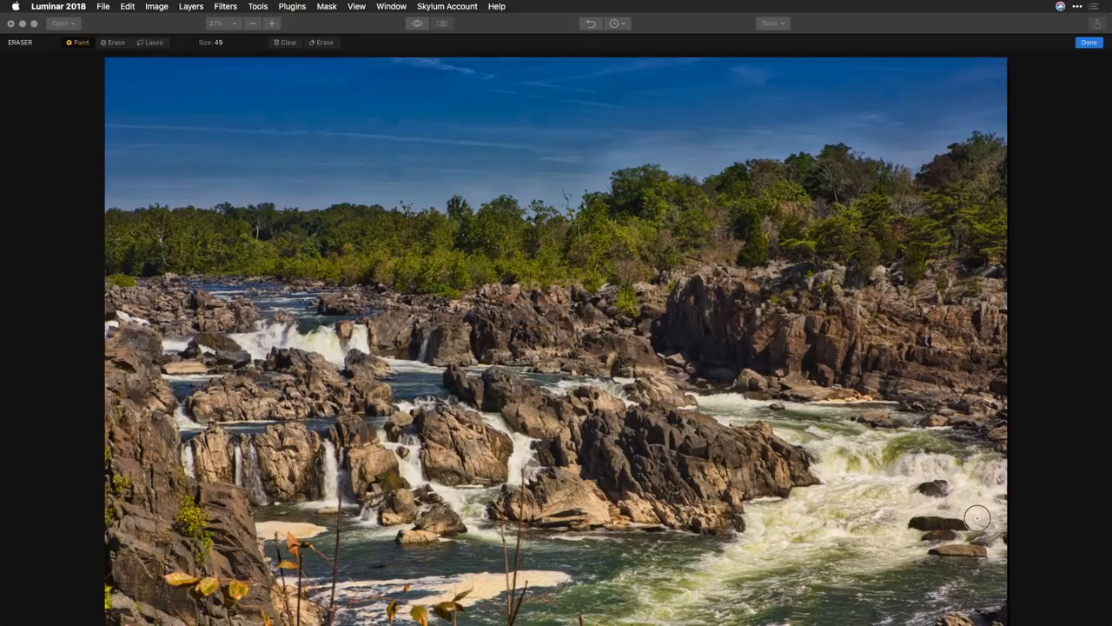
Step: Erase the rock in the photo's lower-right corner and finish the eraser session
{"action": "left_click_drag", "start_coordinate": [934, 615], "coordinate": [1009, 619]}
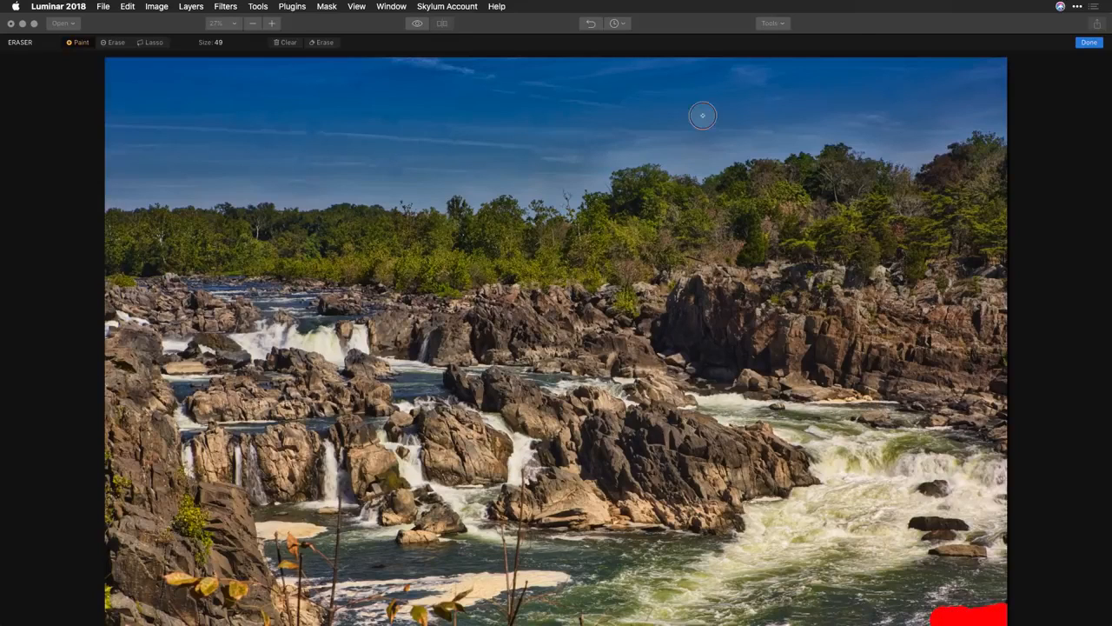
{"action": "left_click", "coordinate": [328, 43]}
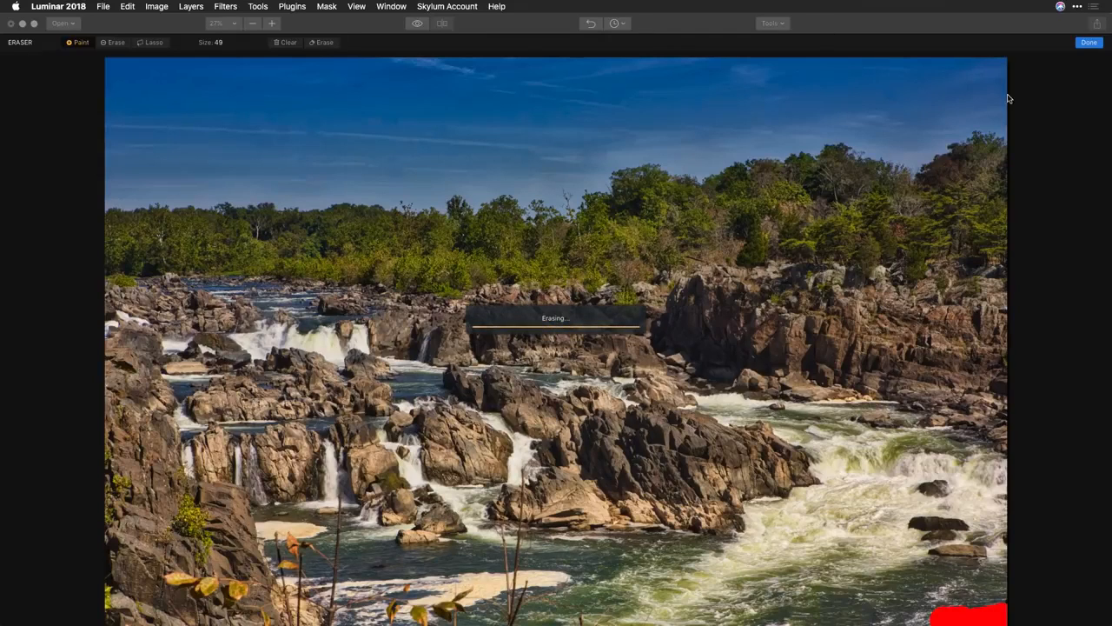
{"action": "left_click", "coordinate": [1090, 42]}
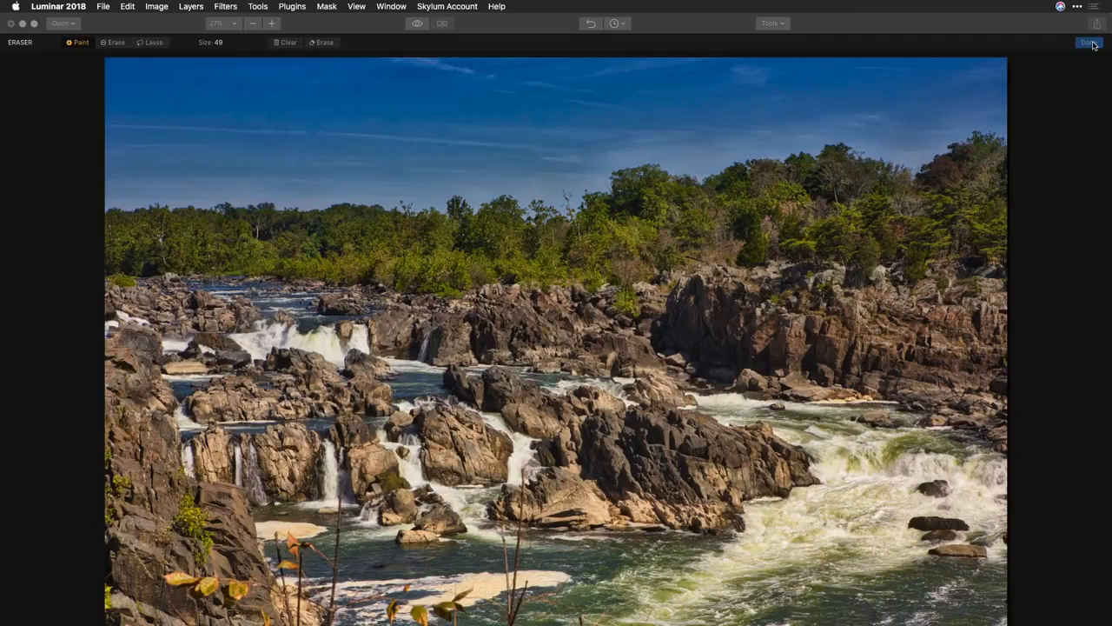
{"action": "left_click", "coordinate": [1090, 43]}
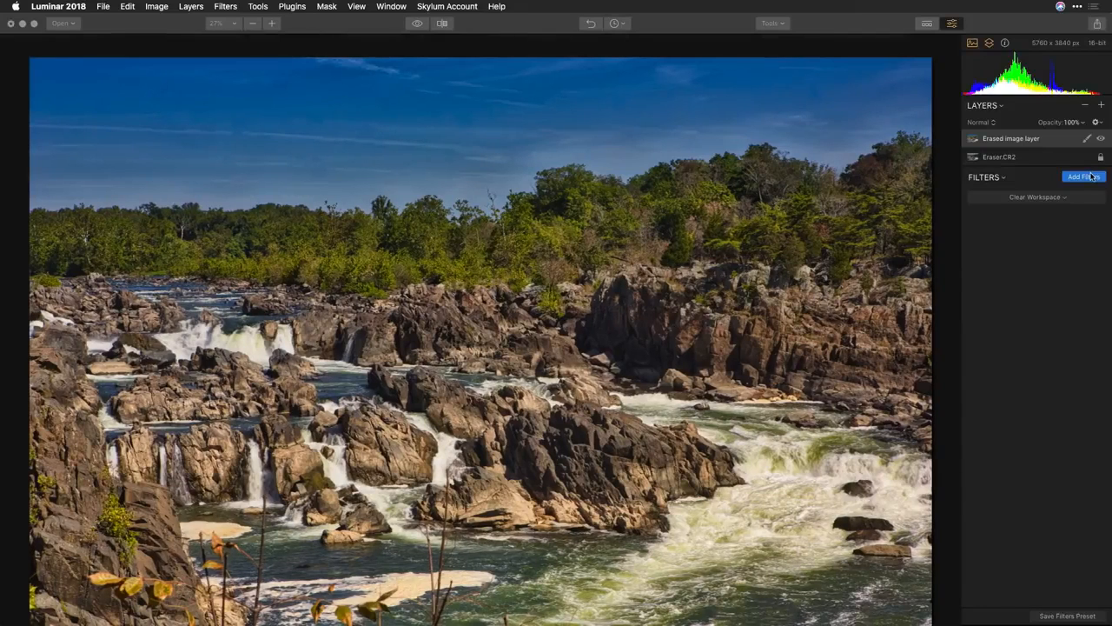
Step: Add the Remove Color Cast filter to the erased image layer and set its amount to 51
{"action": "left_click", "coordinate": [1090, 179]}
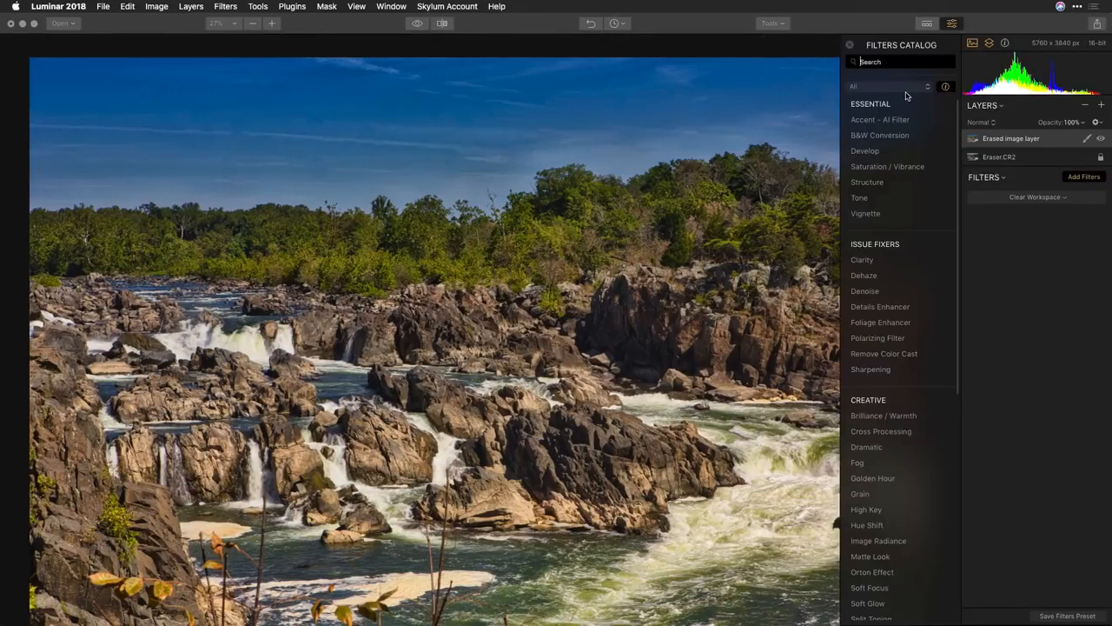
{"action": "type", "text": "cast"}
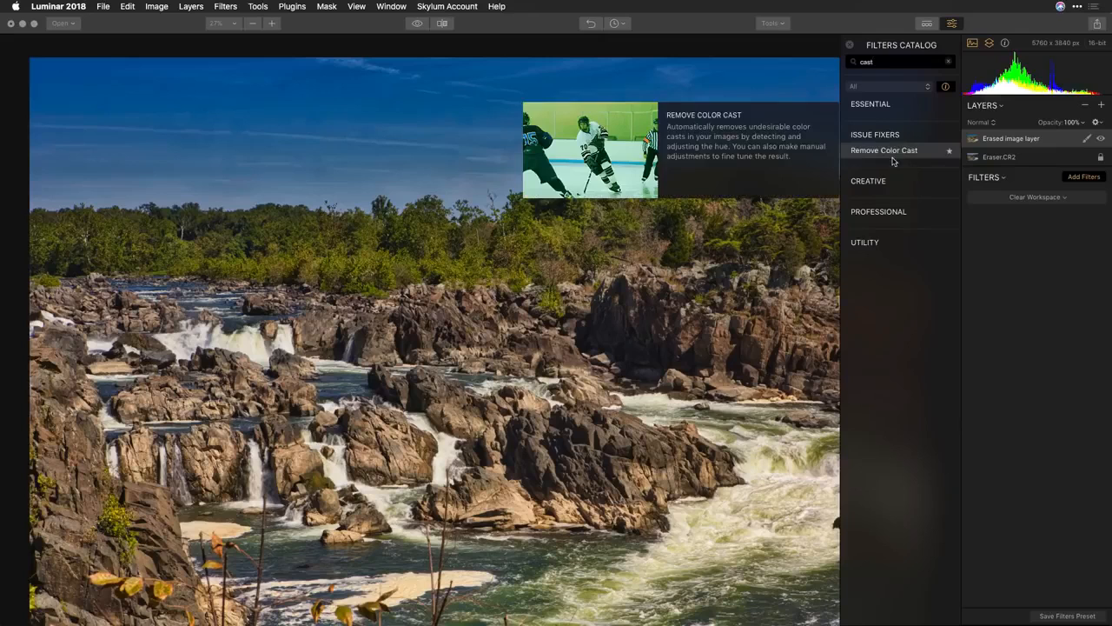
{"action": "left_click", "coordinate": [889, 153]}
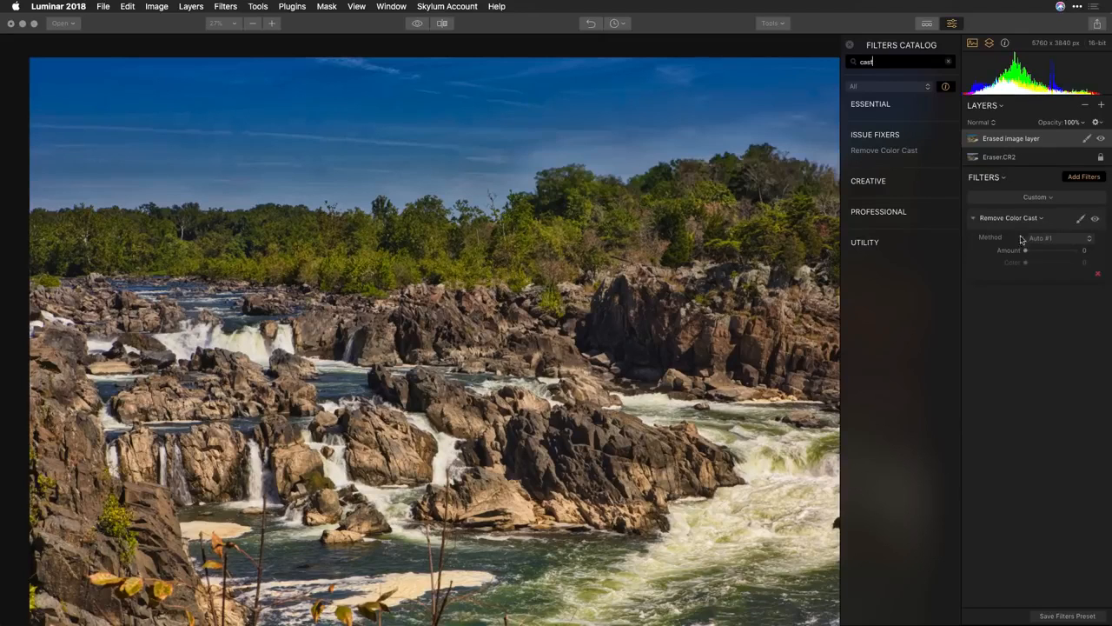
{"action": "left_click_drag", "start_coordinate": [1025, 250], "coordinate": [1047, 250]}
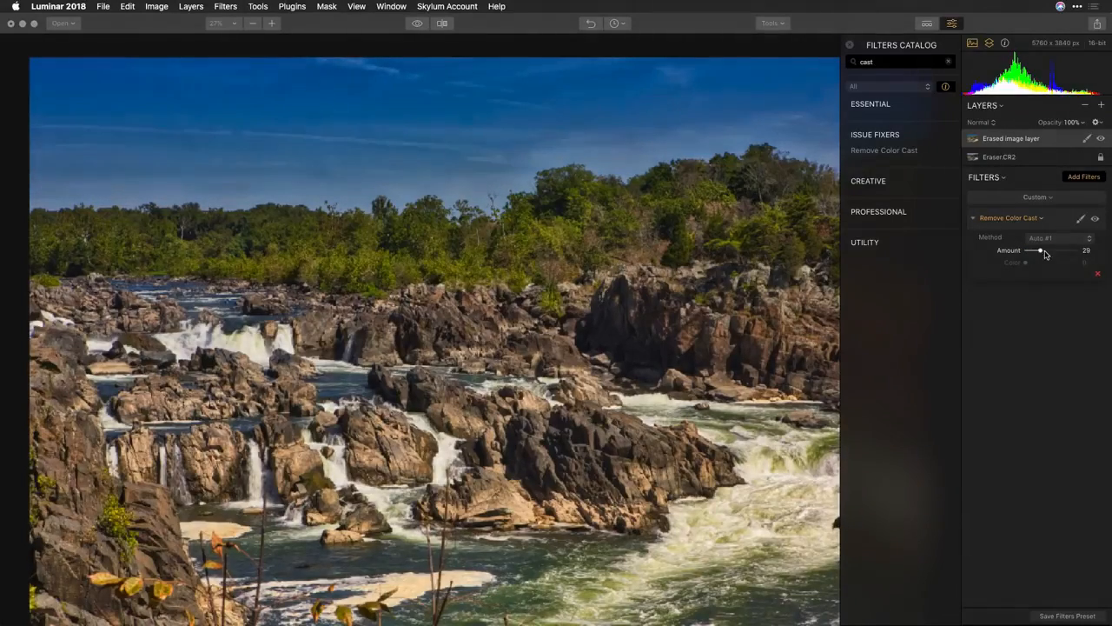
Step: Try the Auto #2 and Manual methods of Remove Color Cast, raising the amount to 81
{"action": "left_click", "coordinate": [1052, 238]}
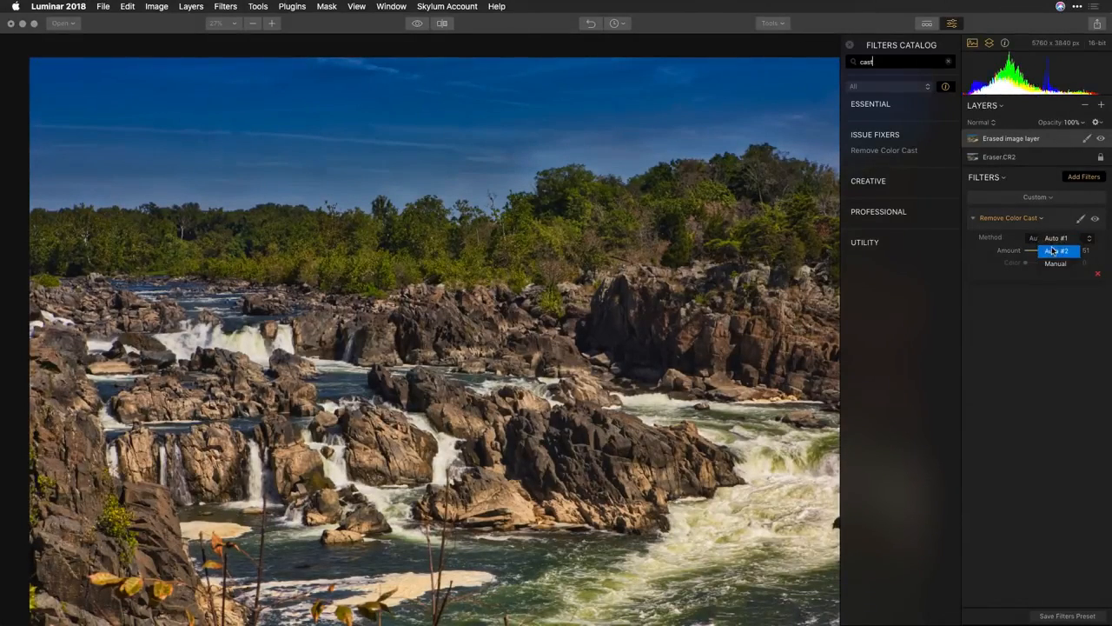
{"action": "left_click", "coordinate": [1053, 251]}
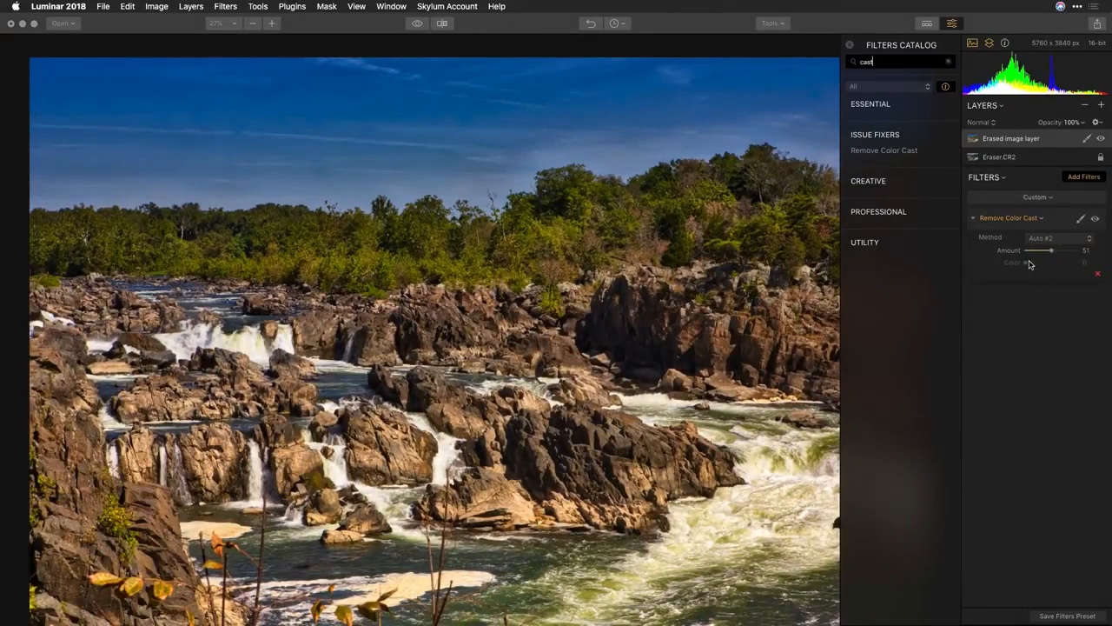
{"action": "left_click", "coordinate": [1055, 239]}
{"action": "left_click", "coordinate": [1055, 253]}
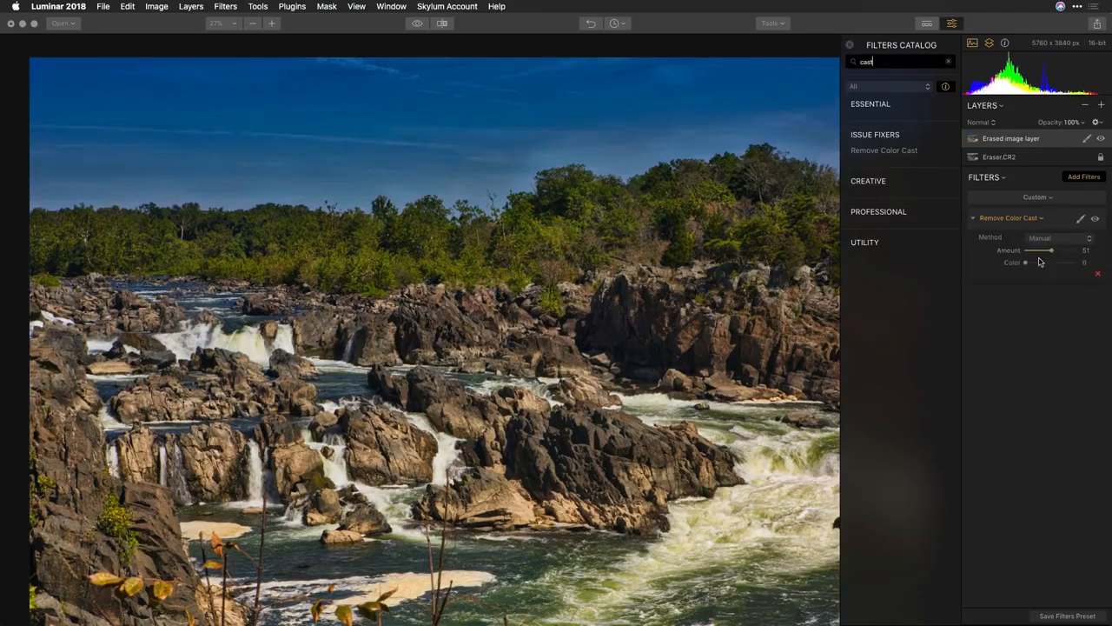
{"action": "mouse_move", "coordinate": [1026, 262]}
{"action": "left_mouse_down"}
{"action": "mouse_move", "coordinate": [1071, 266]}
{"action": "mouse_move", "coordinate": [1028, 263]}
{"action": "mouse_move", "coordinate": [1053, 251]}
{"action": "mouse_move", "coordinate": [1069, 253]}
{"action": "mouse_move", "coordinate": [1016, 267]}
{"action": "left_mouse_up"}
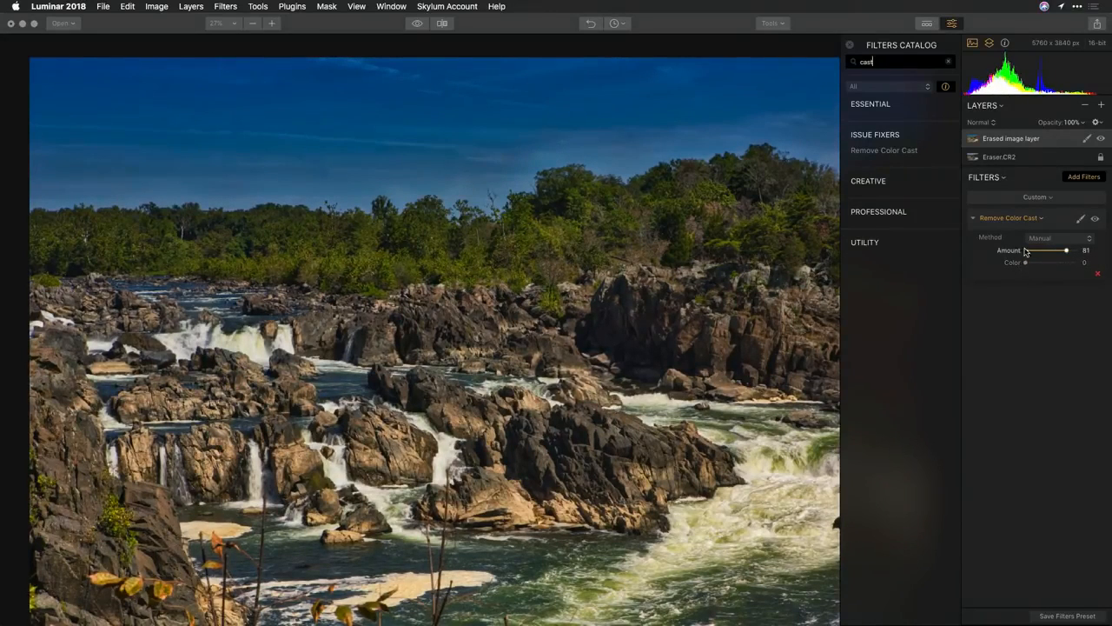
Step: Set Remove Color Cast to the Auto #2 method with amount 29, comparing the photo with the filter off and on
{"action": "left_click", "coordinate": [1039, 238]}
{"action": "left_click", "coordinate": [1045, 231]}
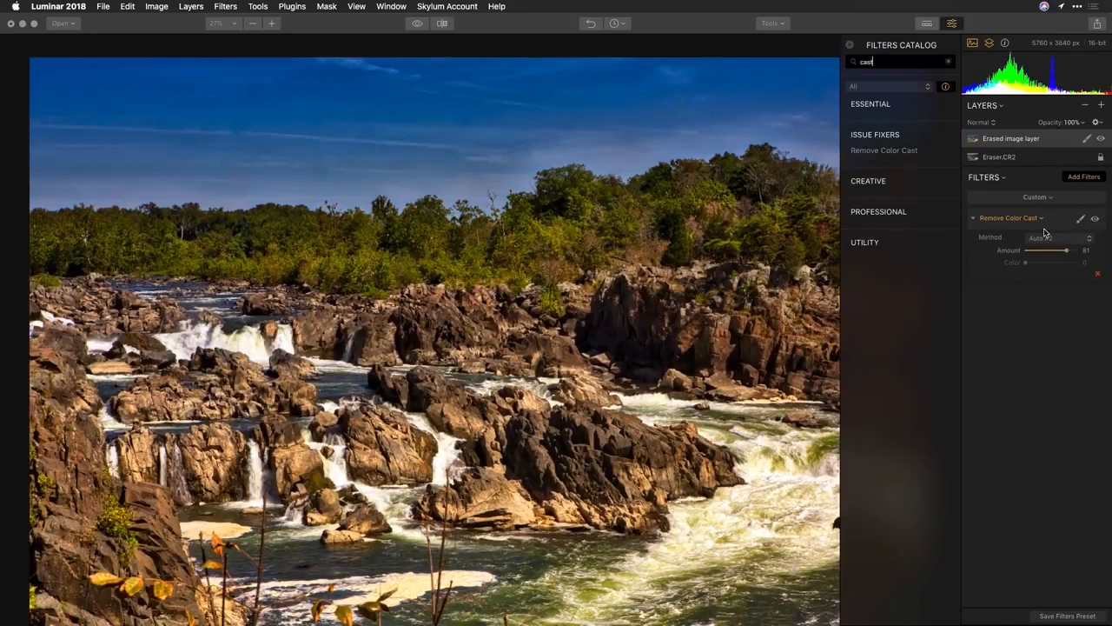
{"action": "left_click", "coordinate": [1042, 251]}
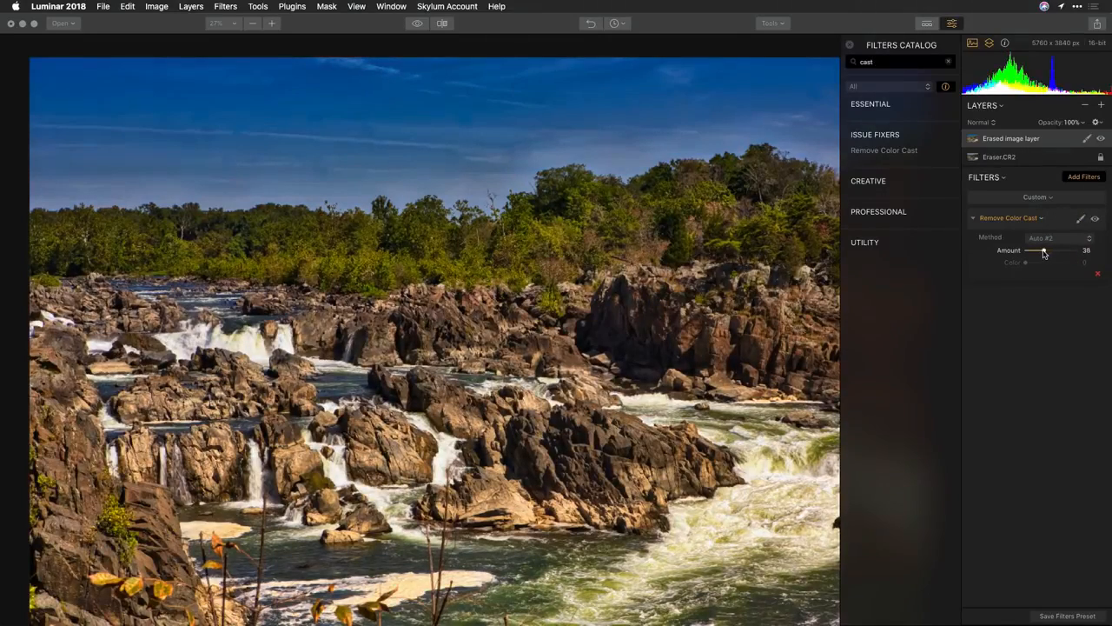
{"action": "left_click", "coordinate": [1096, 220]}
{"action": "left_click", "coordinate": [1096, 221]}
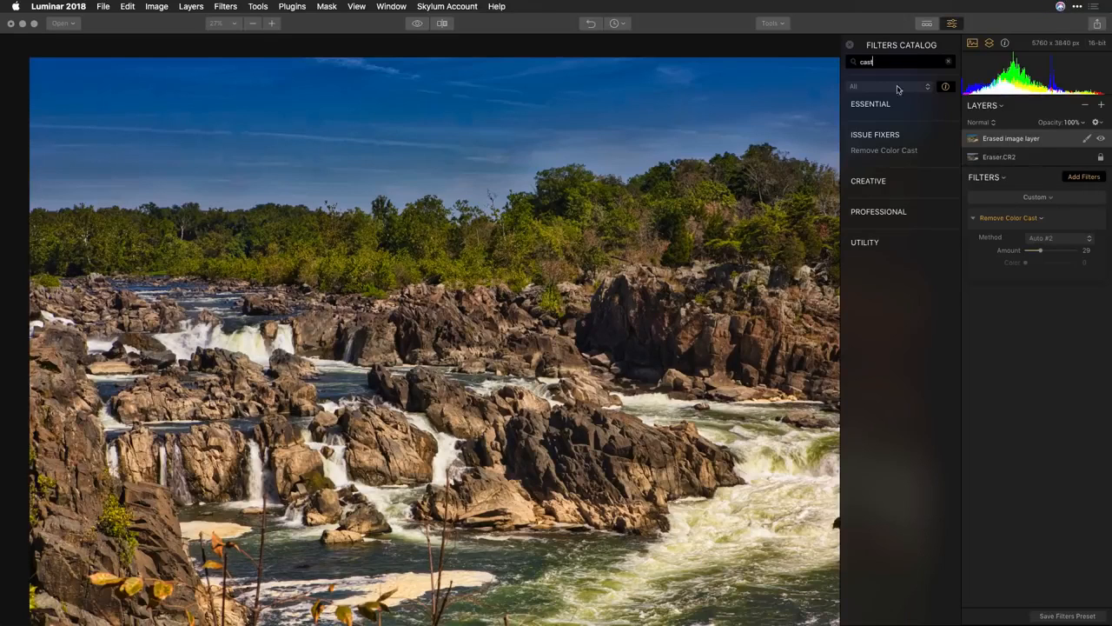
Step: Add a LUT Mapping filter using Film Style 1.cube, with amount 43, contrast 16 and saturation 36
{"action": "double_click", "coordinate": [866, 62]}
{"action": "type", "text": "lut"}
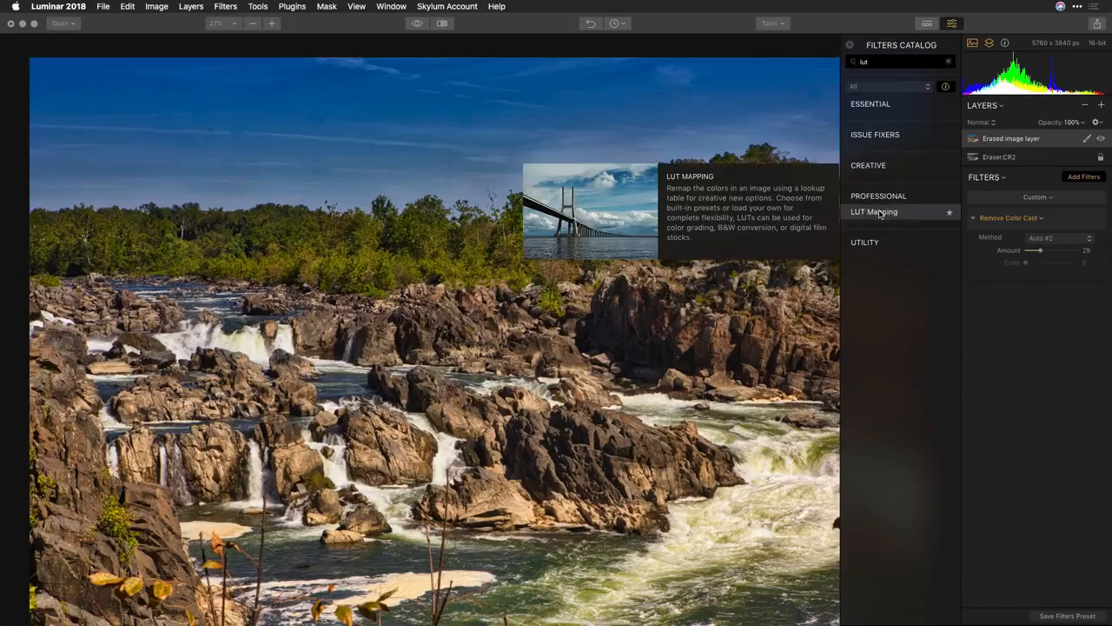
{"action": "left_click", "coordinate": [874, 211]}
{"action": "left_click", "coordinate": [1046, 323]}
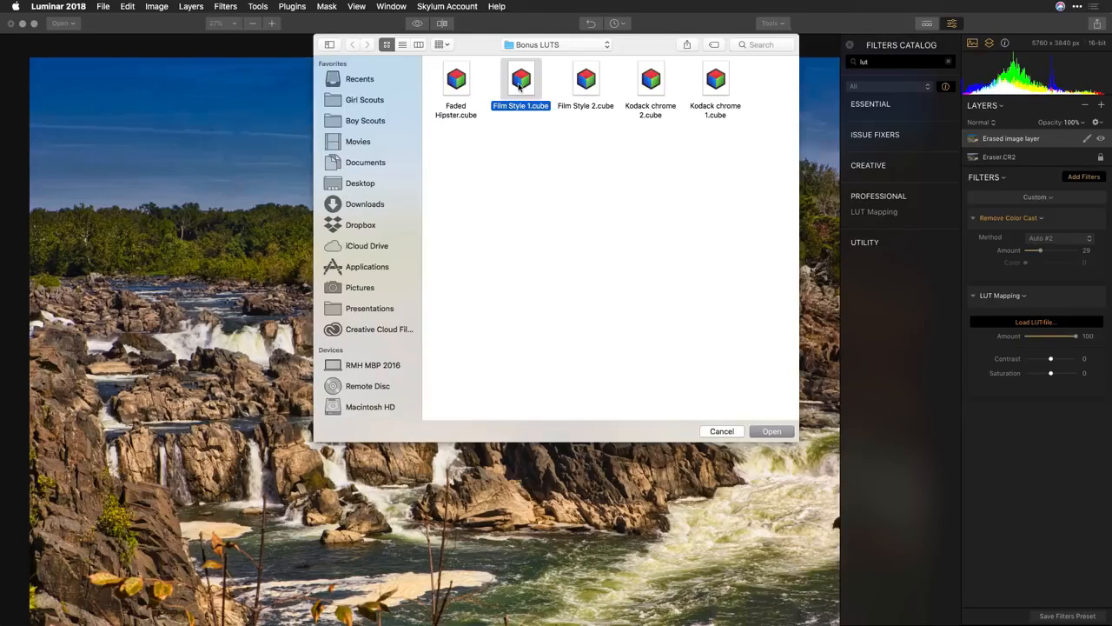
{"action": "left_click", "coordinate": [773, 431]}
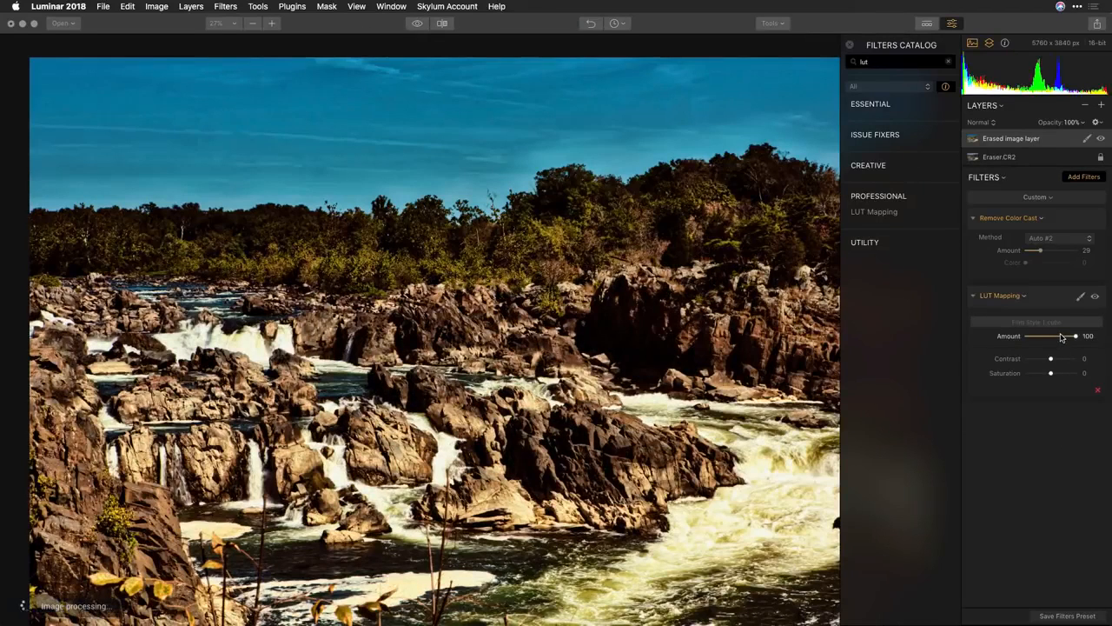
{"action": "left_click_drag", "start_coordinate": [1061, 337], "coordinate": [1059, 374]}
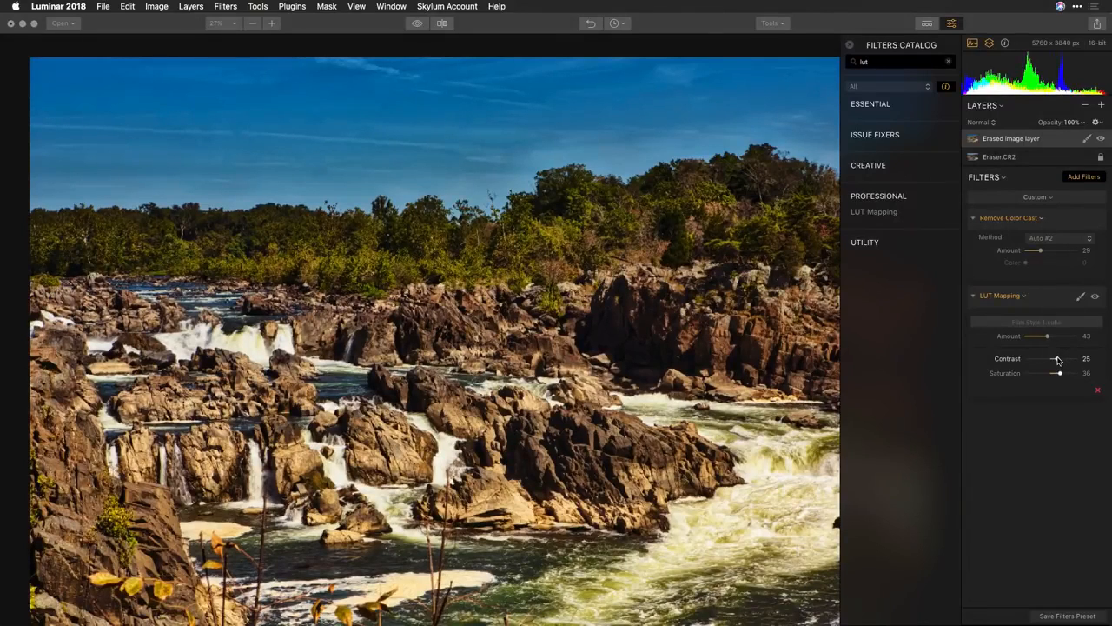
{"action": "left_click_drag", "start_coordinate": [1057, 359], "coordinate": [1056, 360]}
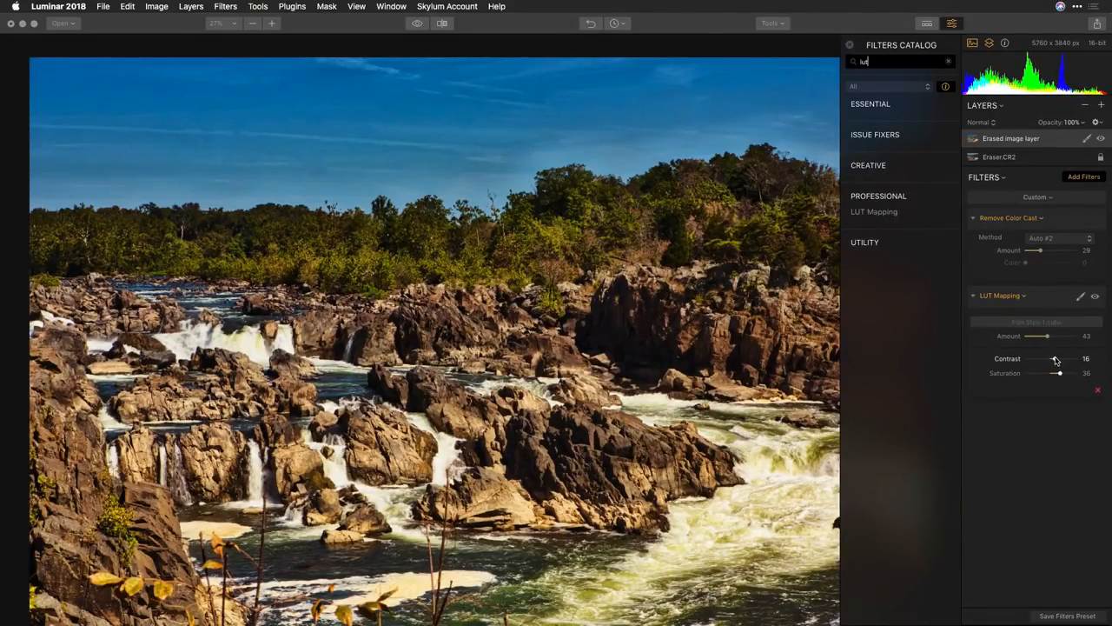
Step: Add the Sun Rays filter and place the sun center at the treeline near the photo's middle, at X 47, Y 26
{"action": "mouse_move", "coordinate": [937, 204]}
{"action": "key", "text": "Down"}
{"action": "type", "text": "sun ray"}
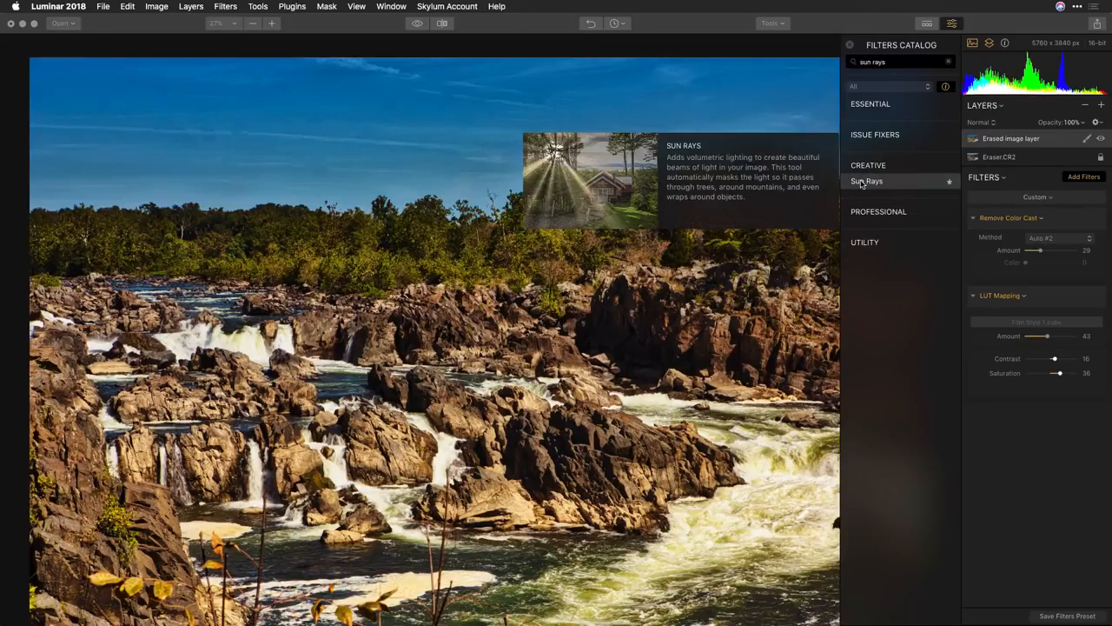
{"action": "left_click", "coordinate": [861, 183]}
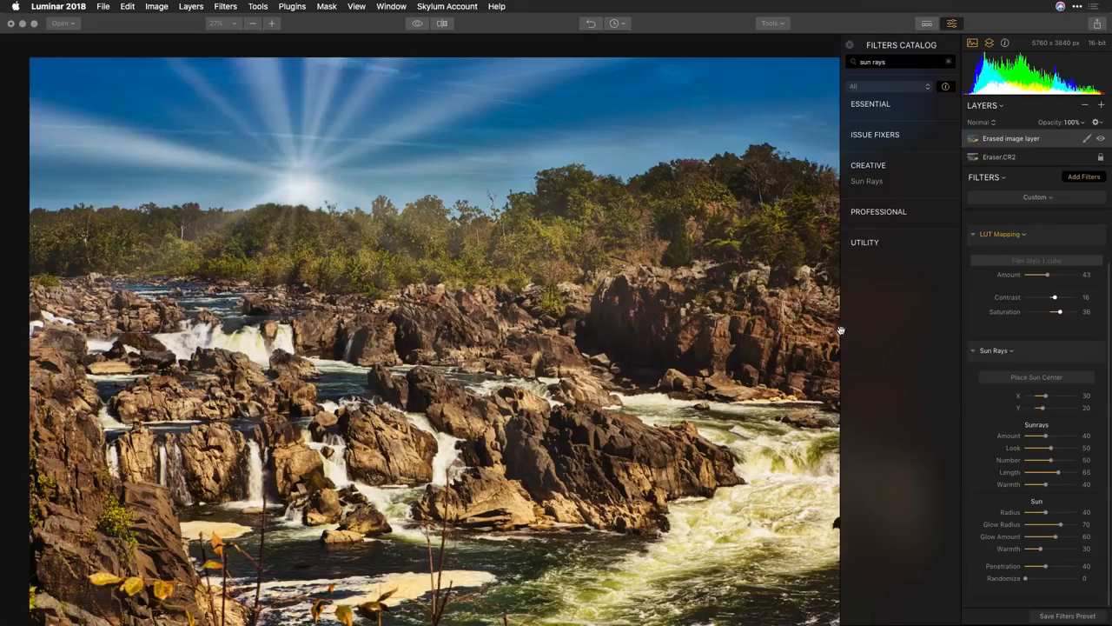
{"action": "left_click", "coordinate": [995, 379]}
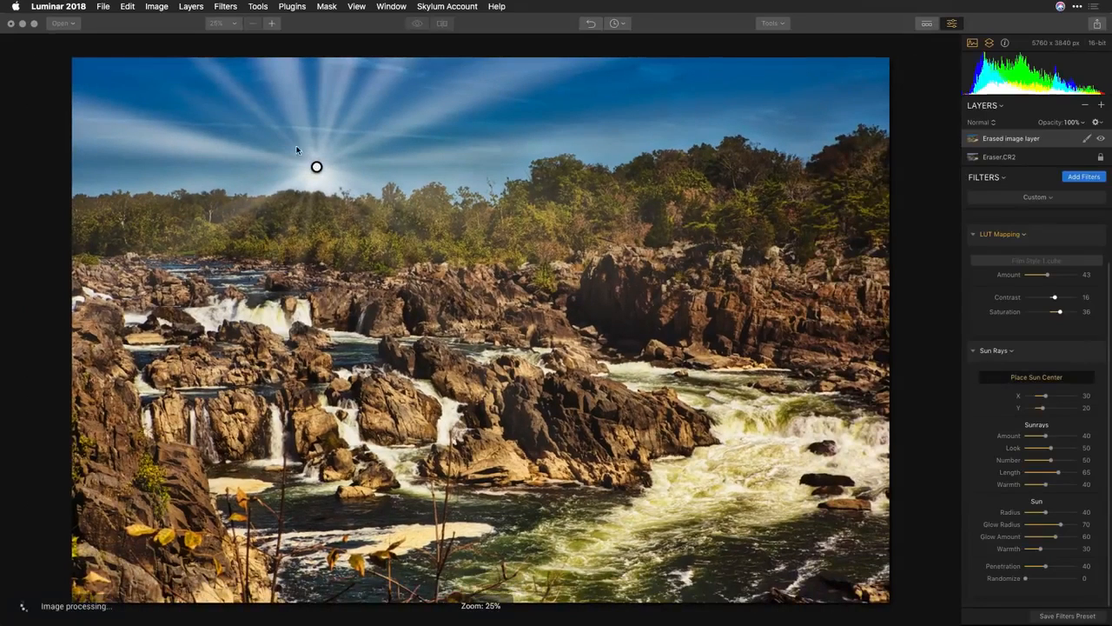
{"action": "left_click_drag", "start_coordinate": [317, 166], "coordinate": [458, 203]}
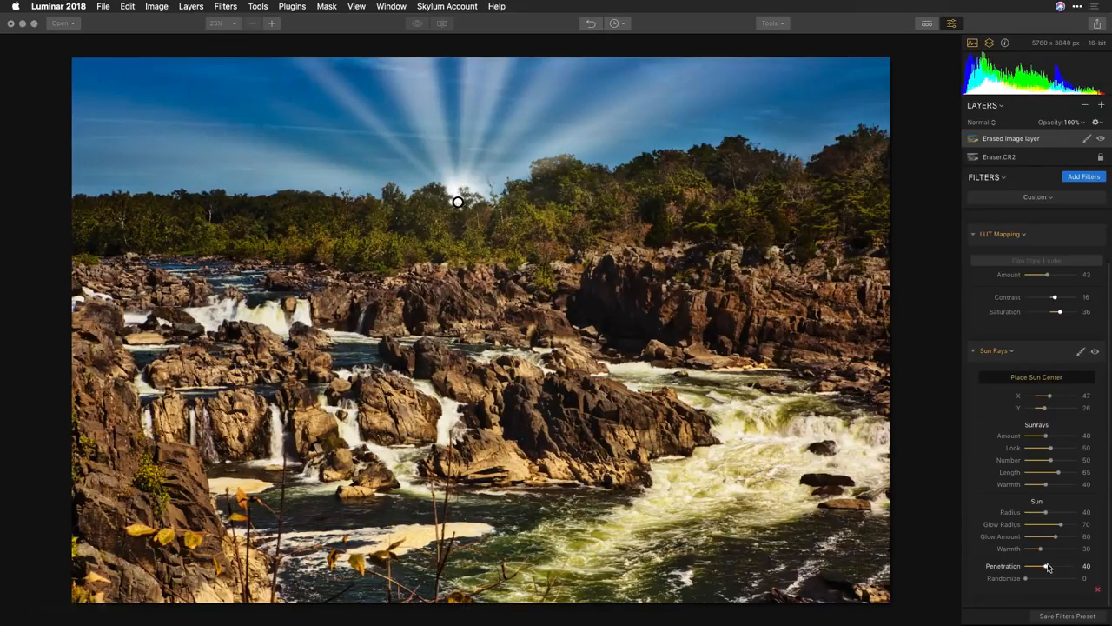
Step: Set the sun warmth to 89 and the sunrays warmth to 73, and move the sun center to X 30, Y 24
{"action": "left_click_drag", "start_coordinate": [1045, 566], "coordinate": [1069, 554]}
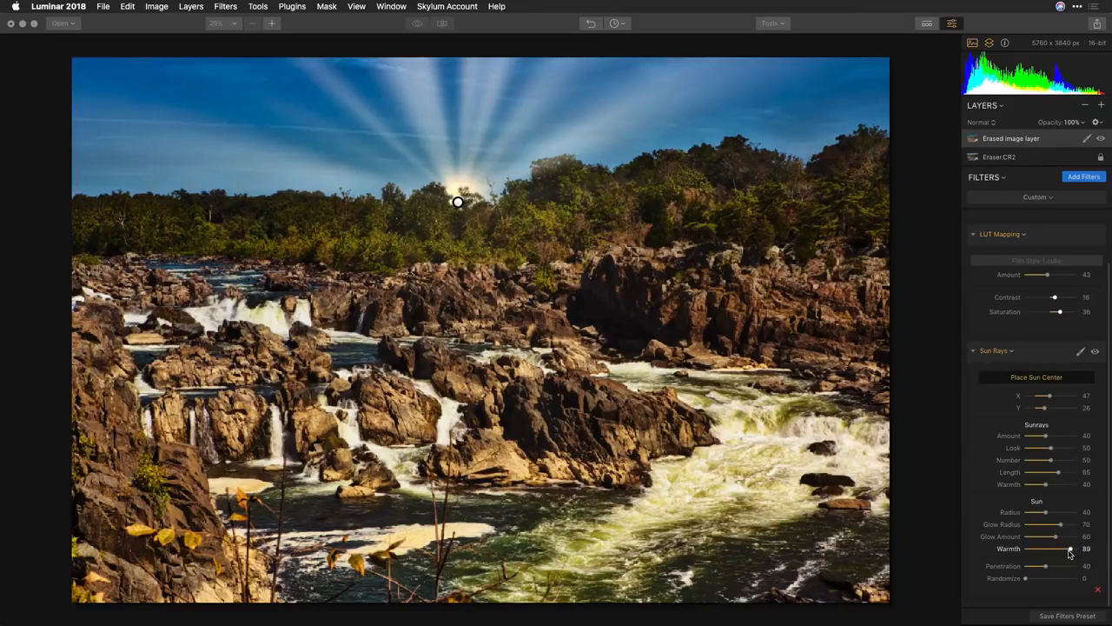
{"action": "left_click_drag", "start_coordinate": [1045, 485], "coordinate": [1066, 488]}
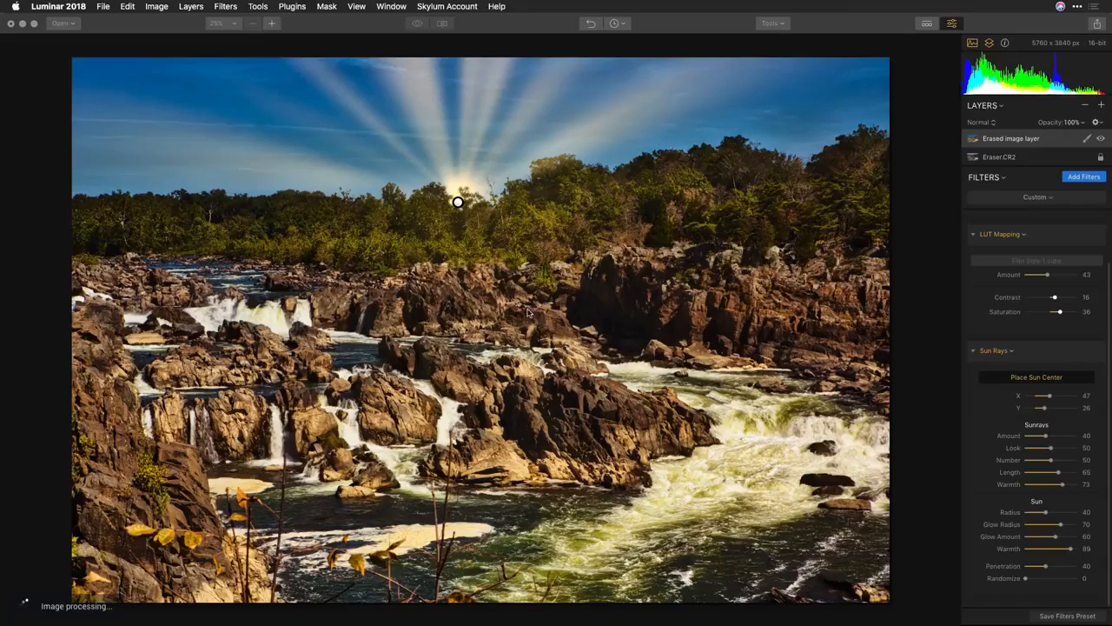
{"action": "left_click_drag", "start_coordinate": [458, 203], "coordinate": [320, 192]}
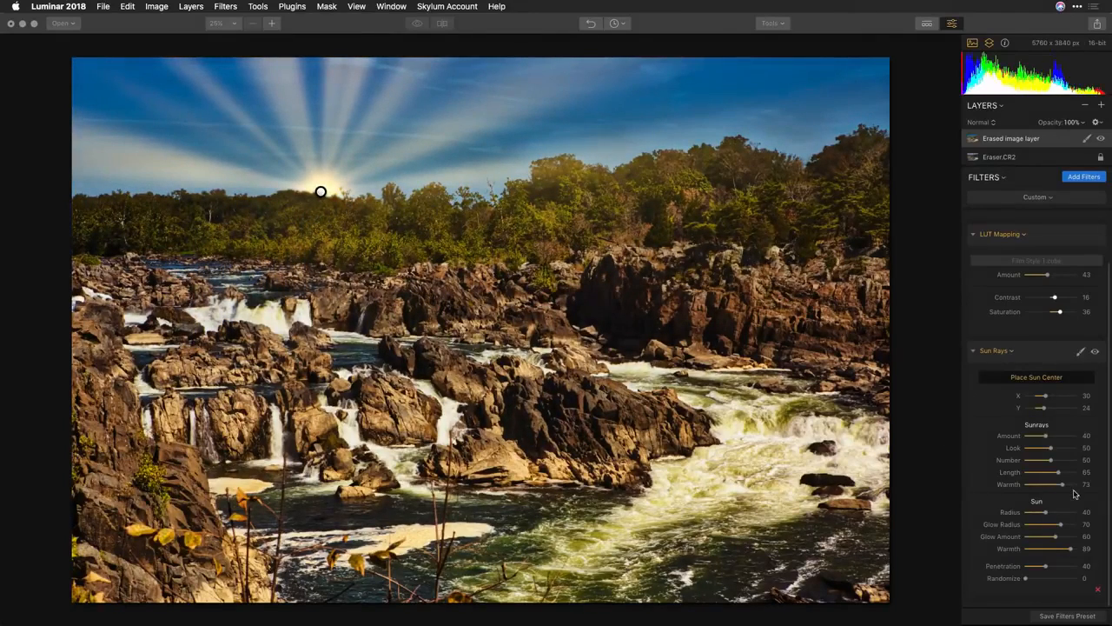
Step: Set the sunrays amount to 17, look 54, number 24 and length 100, with the sun center beyond the photo's upper-left corner at X -2, Y -2
{"action": "left_click_drag", "start_coordinate": [1045, 437], "coordinate": [1030, 473]}
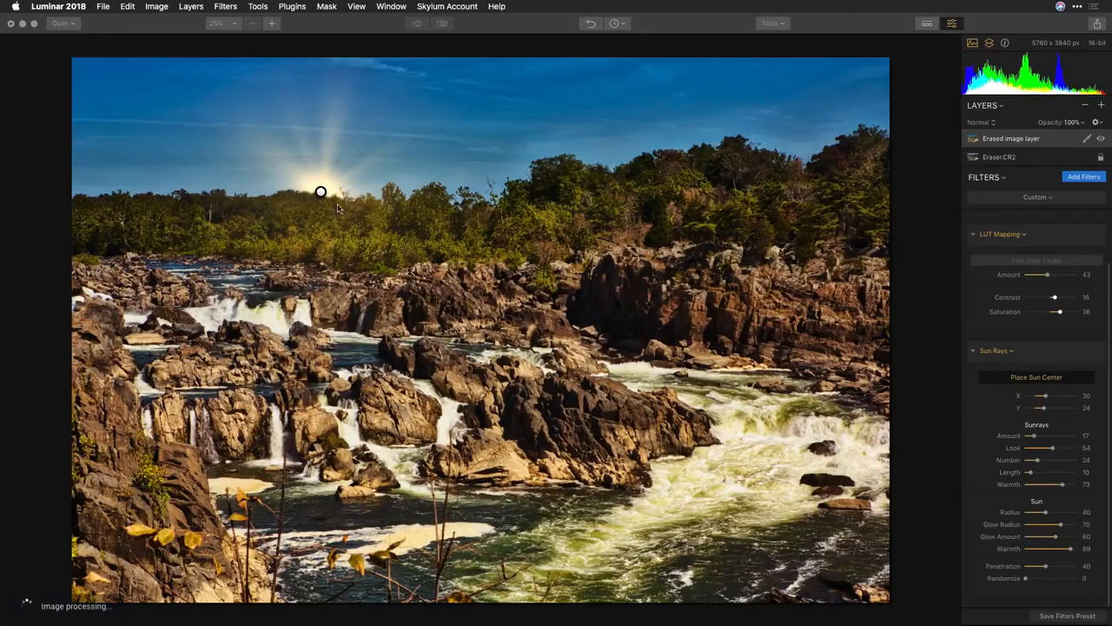
{"action": "mouse_move", "coordinate": [320, 191]}
{"action": "left_mouse_down"}
{"action": "mouse_move", "coordinate": [278, 181]}
{"action": "mouse_move", "coordinate": [241, 188]}
{"action": "mouse_move", "coordinate": [147, 136]}
{"action": "mouse_move", "coordinate": [91, 81]}
{"action": "left_mouse_up"}
{"action": "left_click_drag", "start_coordinate": [159, 174], "coordinate": [172, 192]}
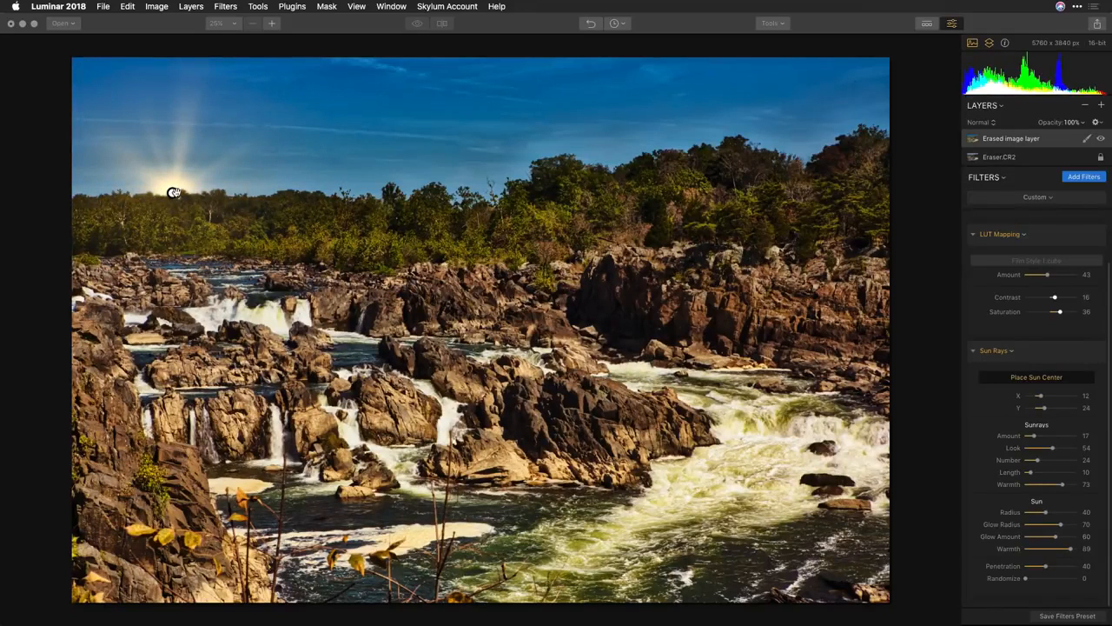
{"action": "left_click_drag", "start_coordinate": [172, 192], "coordinate": [52, 45]}
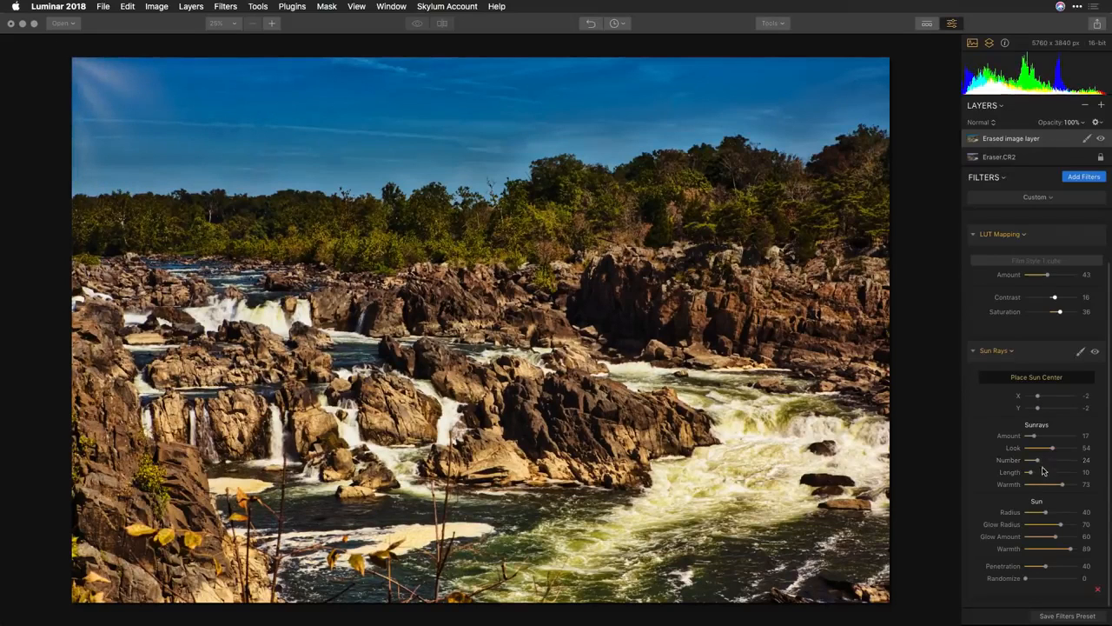
{"action": "left_click_drag", "start_coordinate": [1030, 471], "coordinate": [1088, 474]}
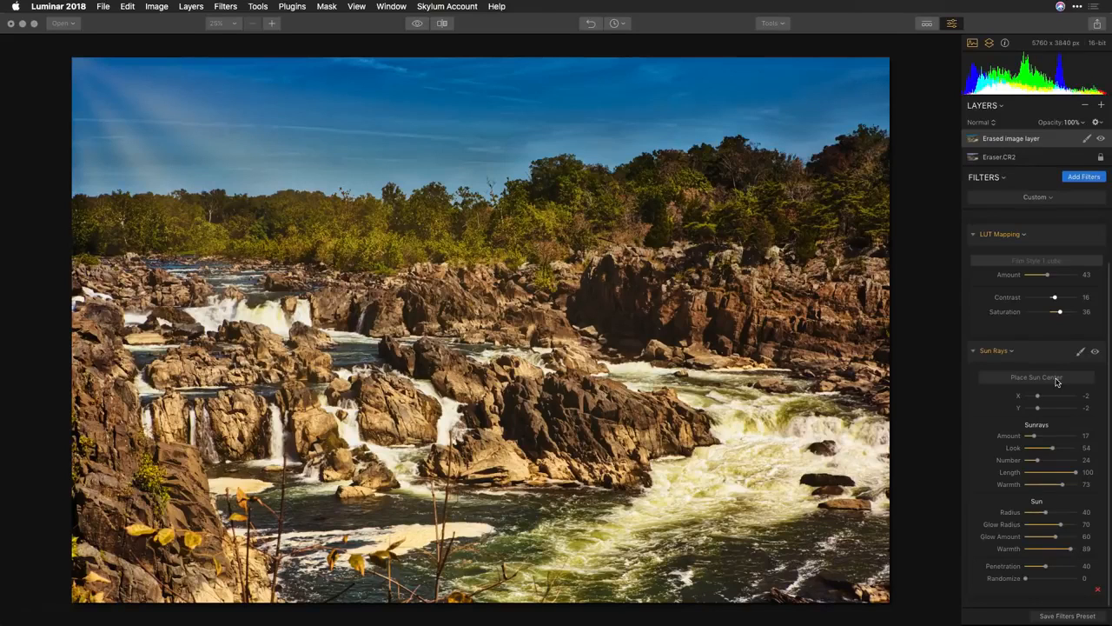
Step: Open SunRays.NEF from the L18 QuickStart folder and load the Essentials - 2018 workspace
{"action": "key", "text": "super+o"}
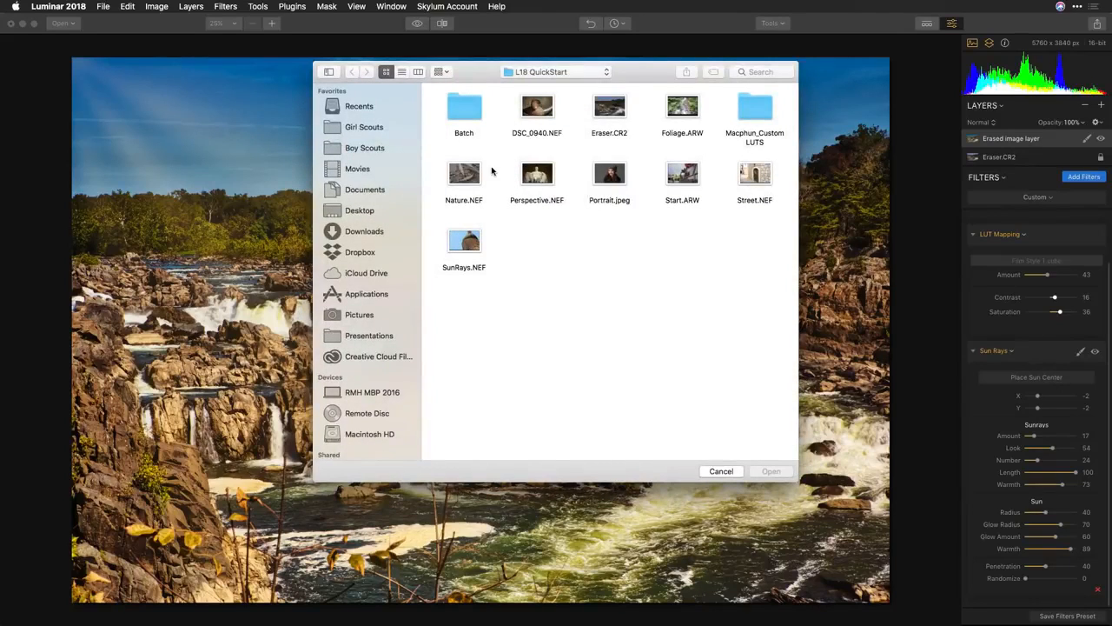
{"action": "double_click", "coordinate": [467, 246]}
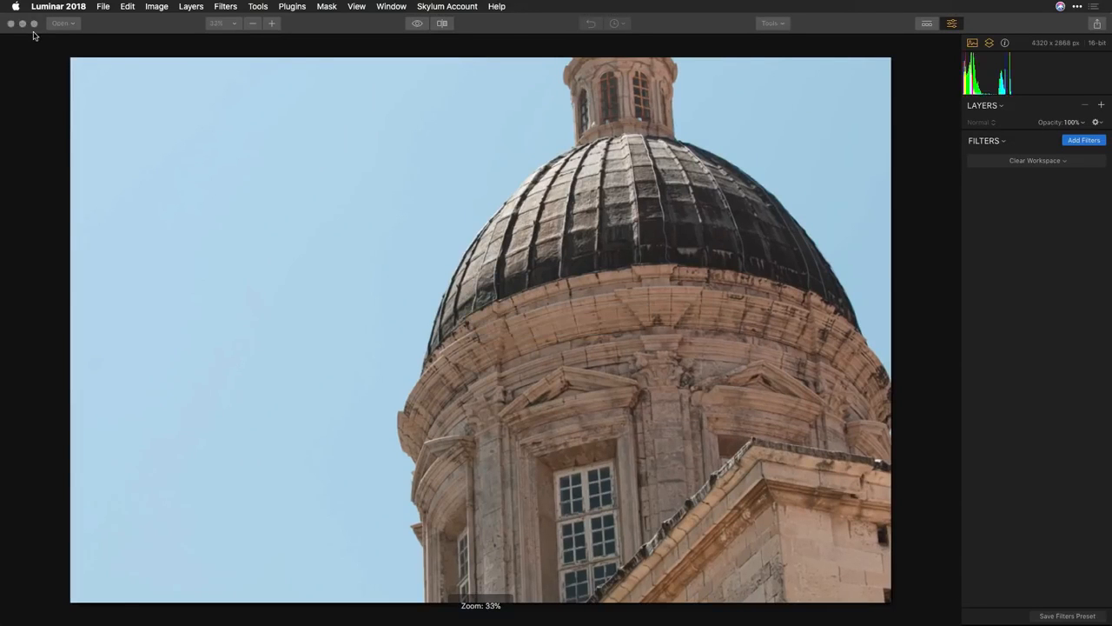
{"action": "left_click", "coordinate": [1059, 161]}
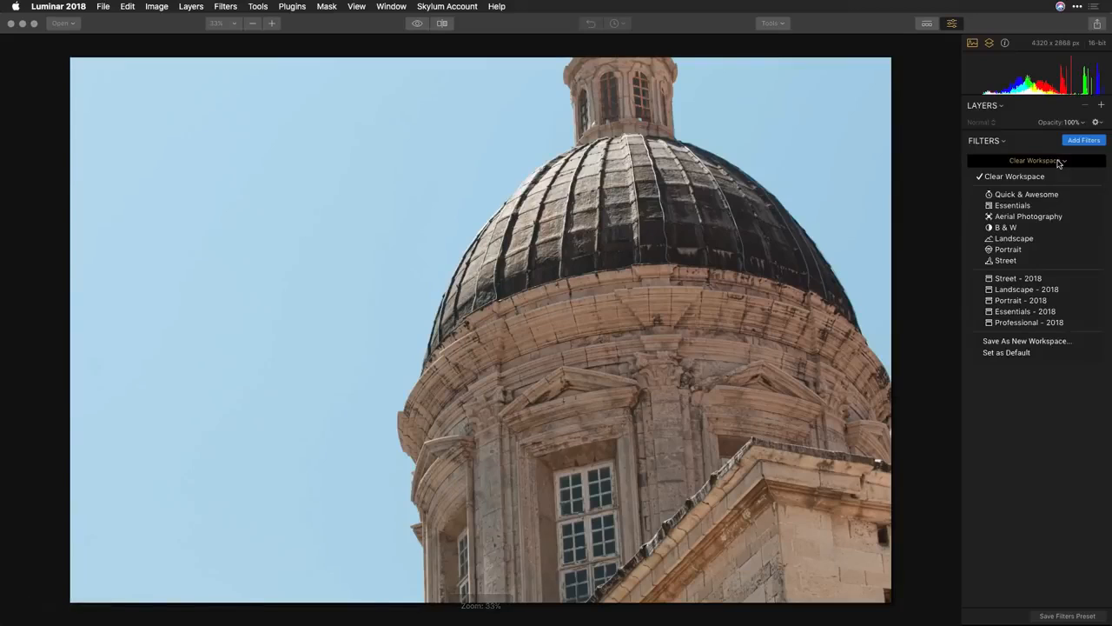
{"action": "left_click", "coordinate": [1051, 311]}
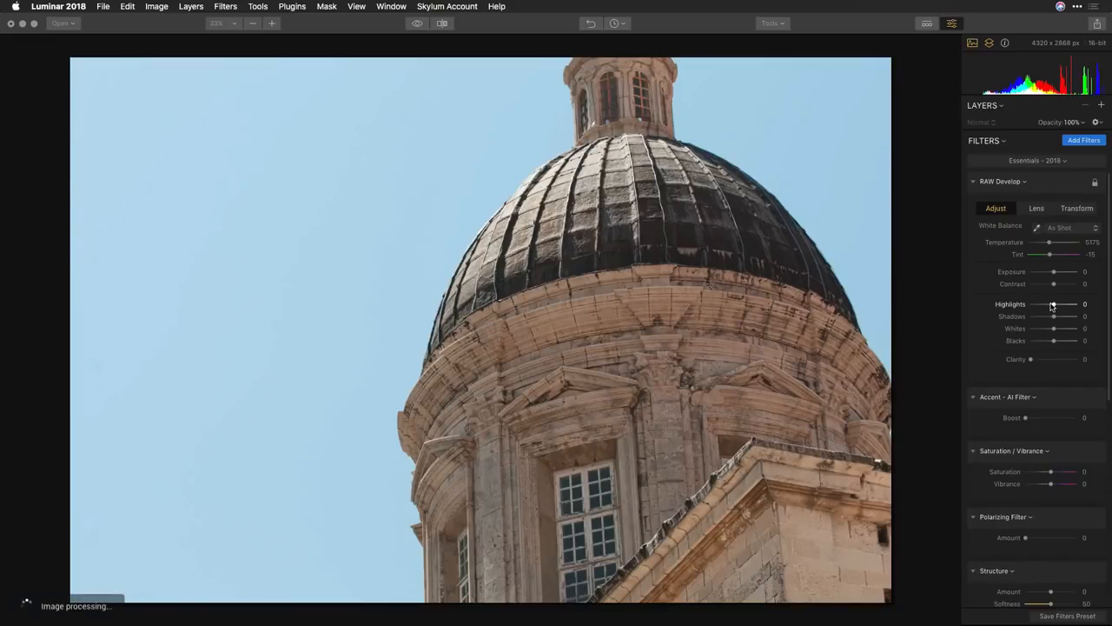
Step: In RAW Develop, set highlights to -100, shadows to 28, clarity to 1 and contrast to 41
{"action": "mouse_move", "coordinate": [1052, 306]}
{"action": "left_mouse_down"}
{"action": "mouse_move", "coordinate": [1013, 306]}
{"action": "mouse_move", "coordinate": [1069, 320]}
{"action": "mouse_move", "coordinate": [1059, 317]}
{"action": "left_mouse_up"}
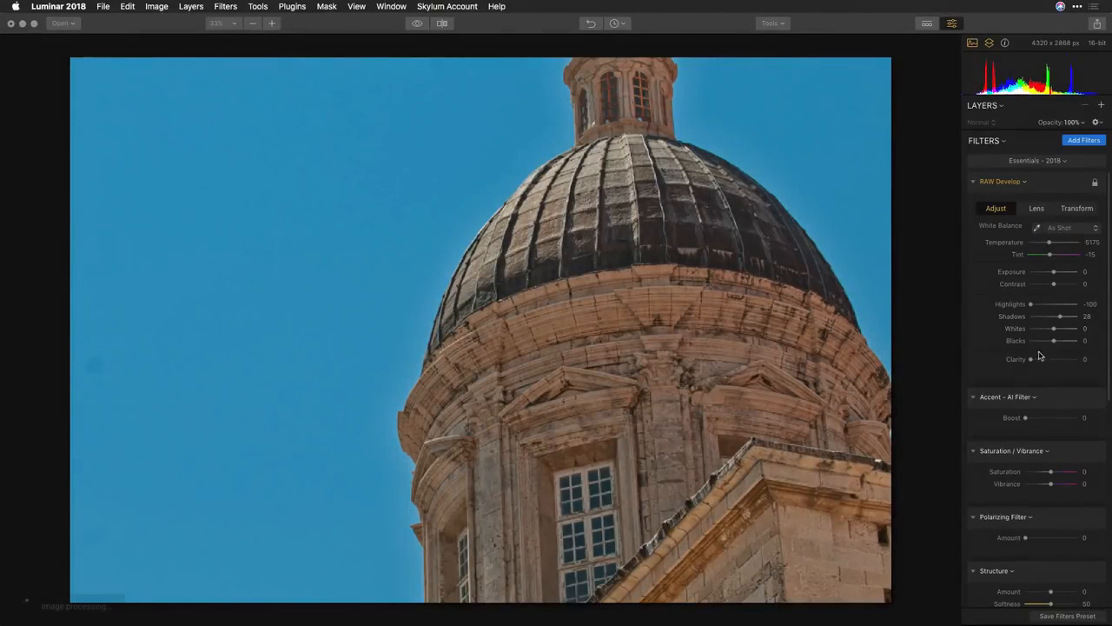
{"action": "mouse_move", "coordinate": [1032, 359]}
{"action": "left_mouse_down"}
{"action": "mouse_move", "coordinate": [1063, 360]}
{"action": "mouse_move", "coordinate": [1051, 363]}
{"action": "left_mouse_up"}
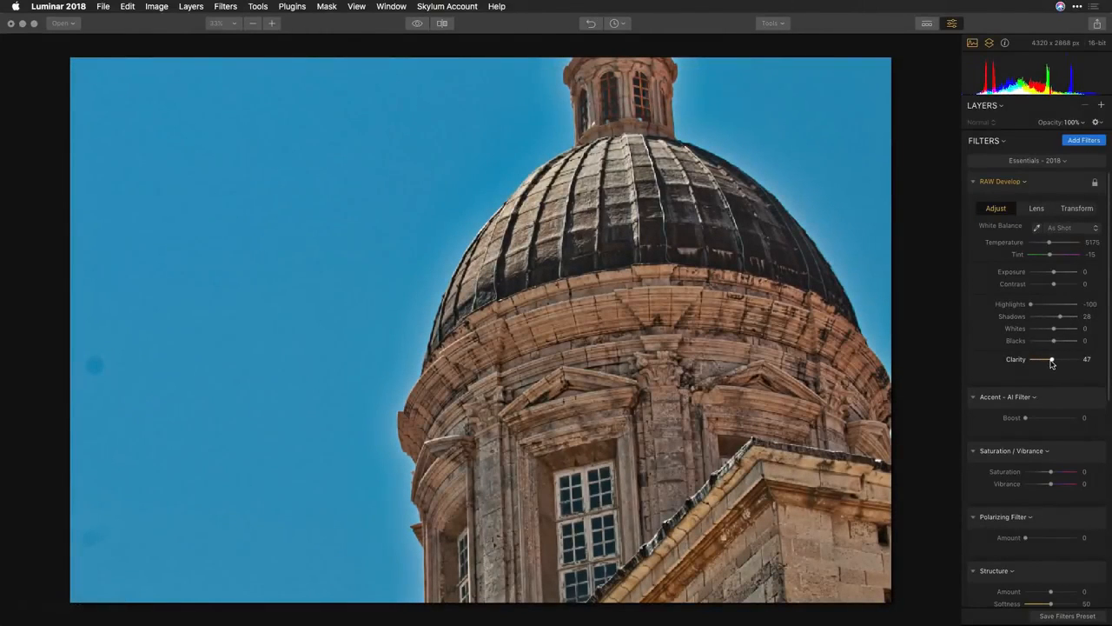
{"action": "mouse_move", "coordinate": [1031, 304]}
{"action": "left_mouse_down"}
{"action": "mouse_move", "coordinate": [1050, 306]}
{"action": "mouse_move", "coordinate": [1031, 305]}
{"action": "left_mouse_up"}
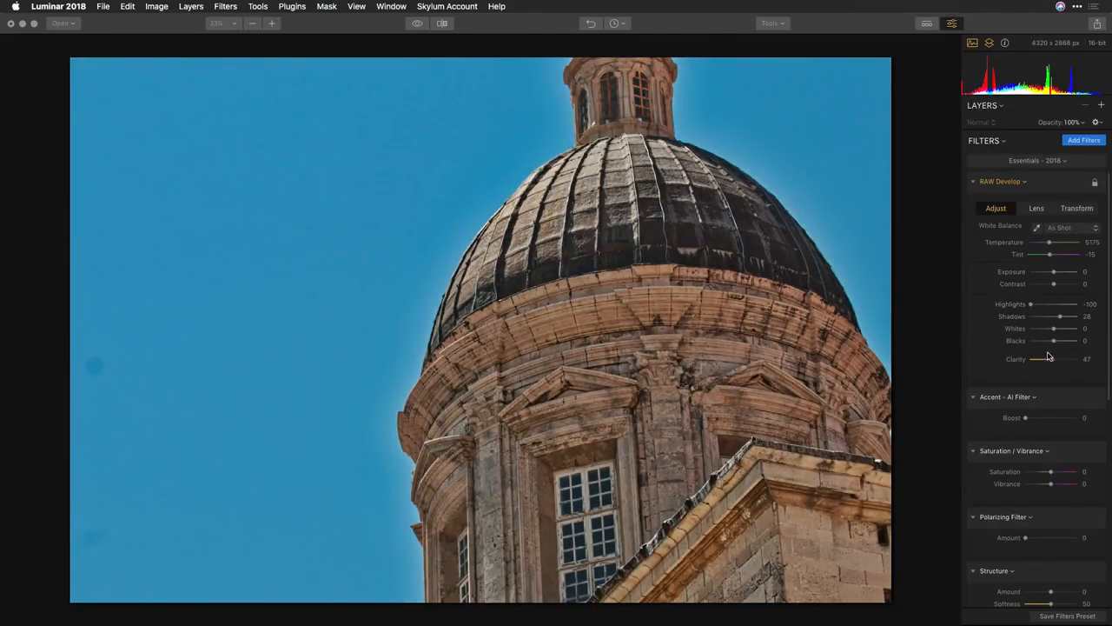
{"action": "left_click_drag", "start_coordinate": [1048, 356], "coordinate": [1022, 361]}
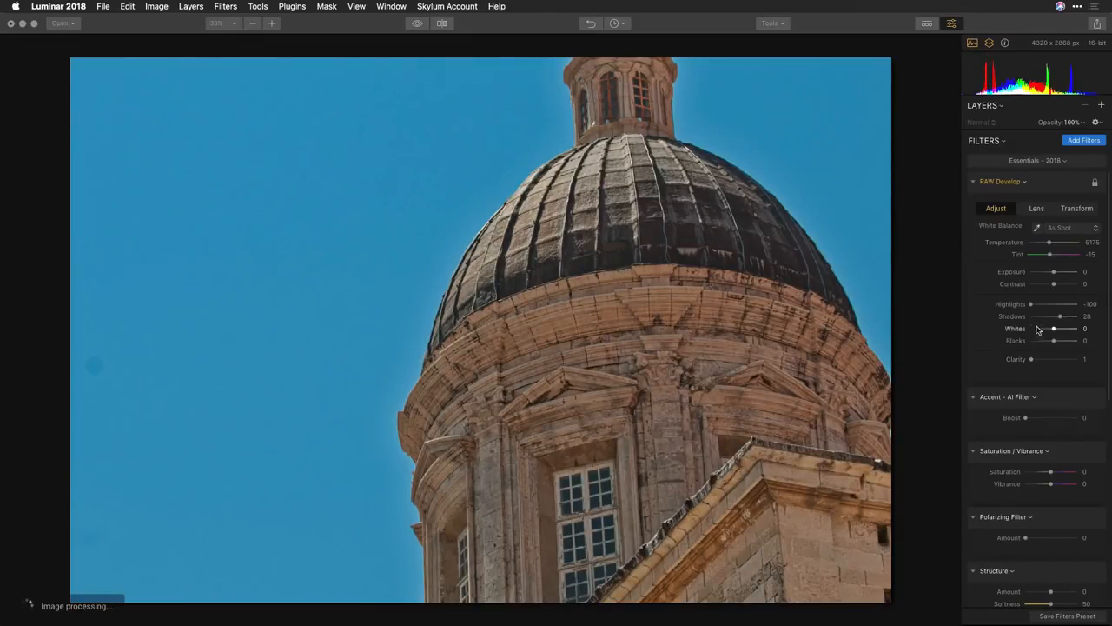
{"action": "left_click_drag", "start_coordinate": [1053, 285], "coordinate": [1060, 288]}
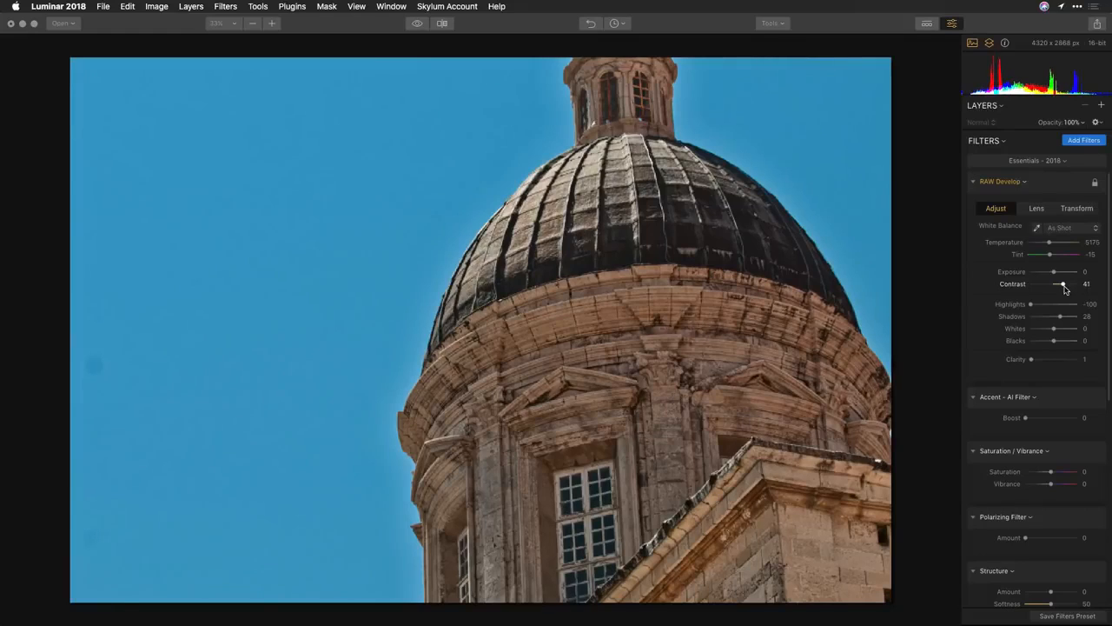
Step: Set the Accent - AI Filter boost to 10 and the Polarizing Filter amount to 45
{"action": "left_click_drag", "start_coordinate": [1026, 418], "coordinate": [1029, 419]}
{"action": "left_click_drag", "start_coordinate": [1031, 425], "coordinate": [1032, 425]}
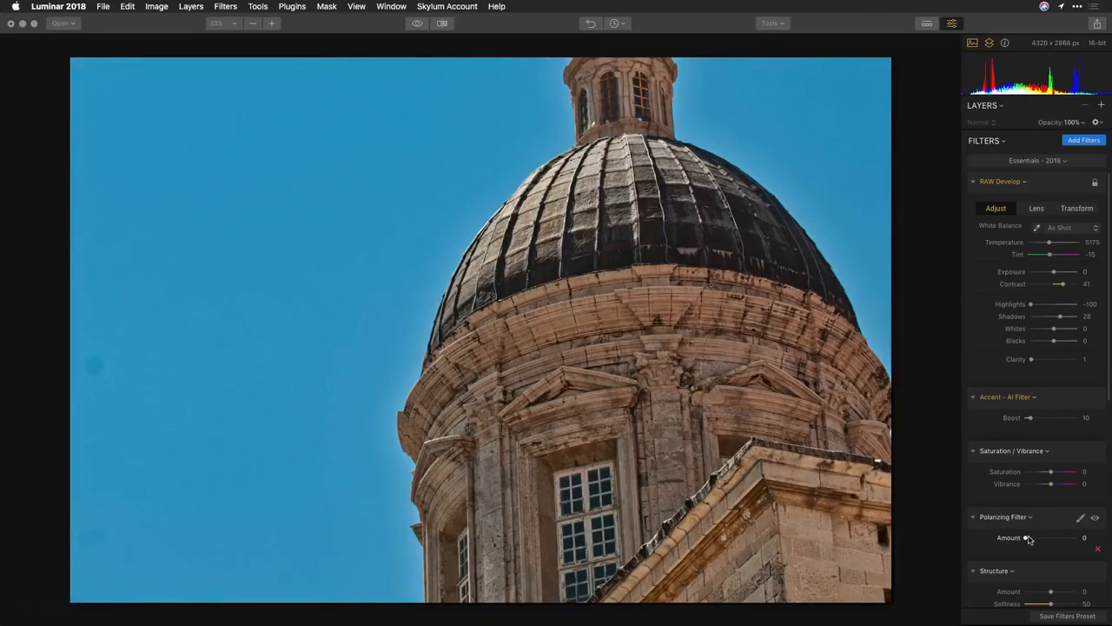
{"action": "left_click_drag", "start_coordinate": [1025, 537], "coordinate": [1048, 541]}
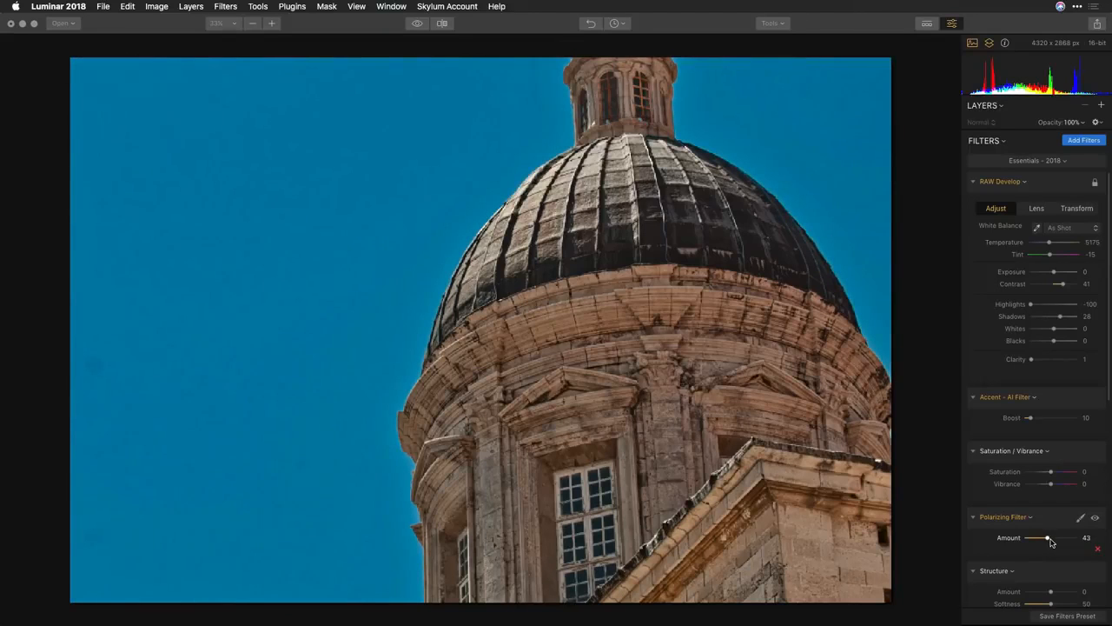
{"action": "left_click_drag", "start_coordinate": [1051, 541], "coordinate": [1052, 542]}
Step: Add the HSL filter, set the aqua hue to -28 and fine-tune the blue hue
{"action": "scroll", "coordinate": [1052, 542], "scroll_direction": "down", "scroll_amount": 3}
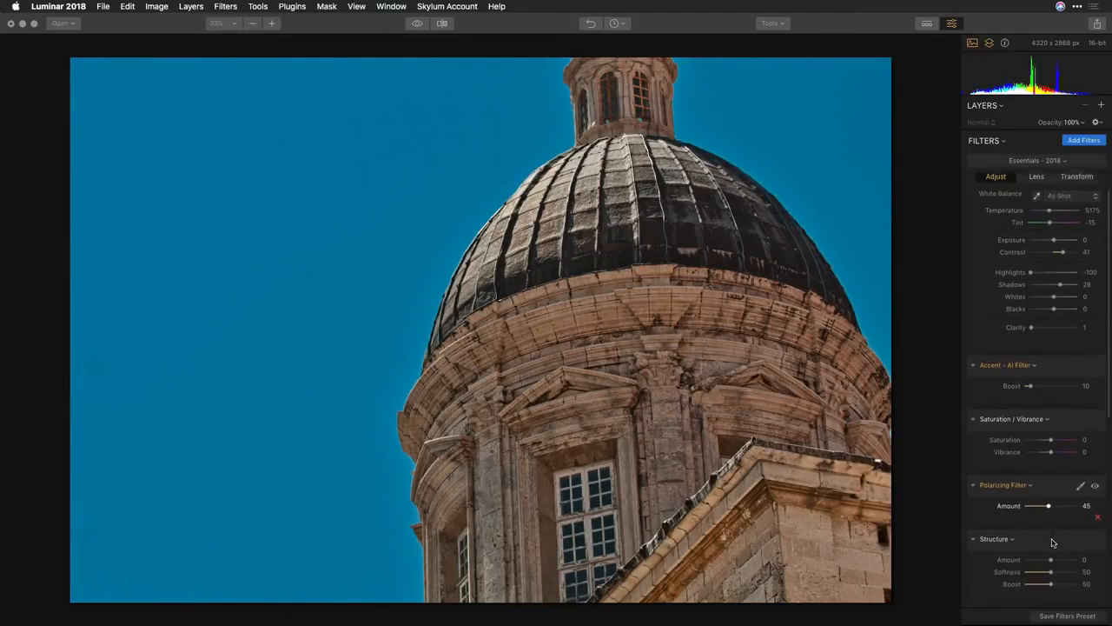
{"action": "scroll", "coordinate": [1052, 542], "scroll_direction": "down", "scroll_amount": 1}
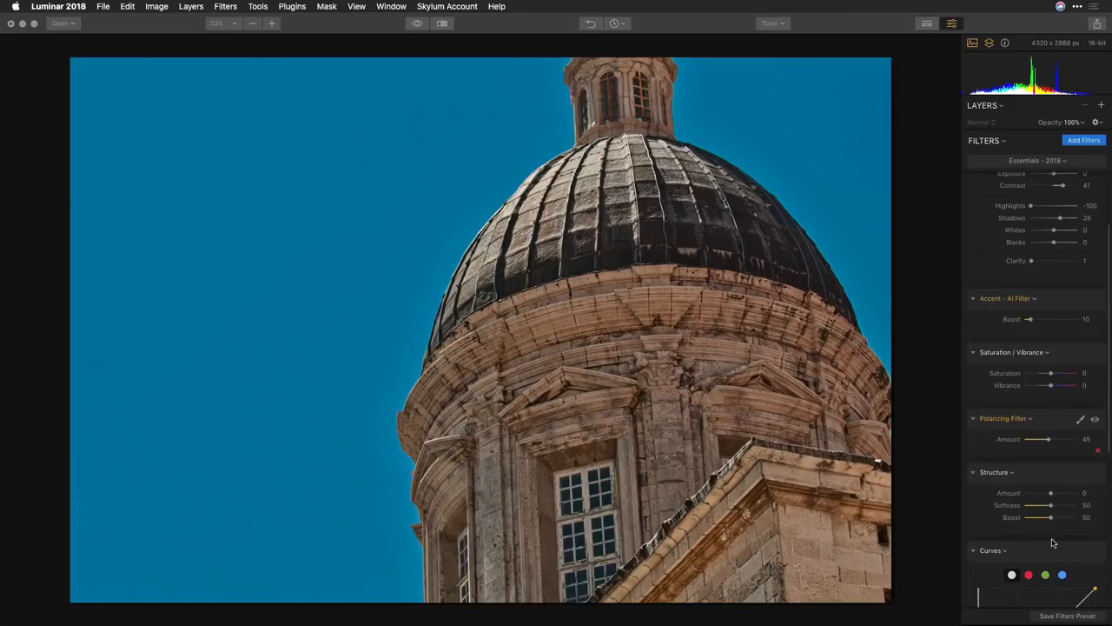
{"action": "scroll", "coordinate": [1051, 542], "scroll_direction": "down", "scroll_amount": 10}
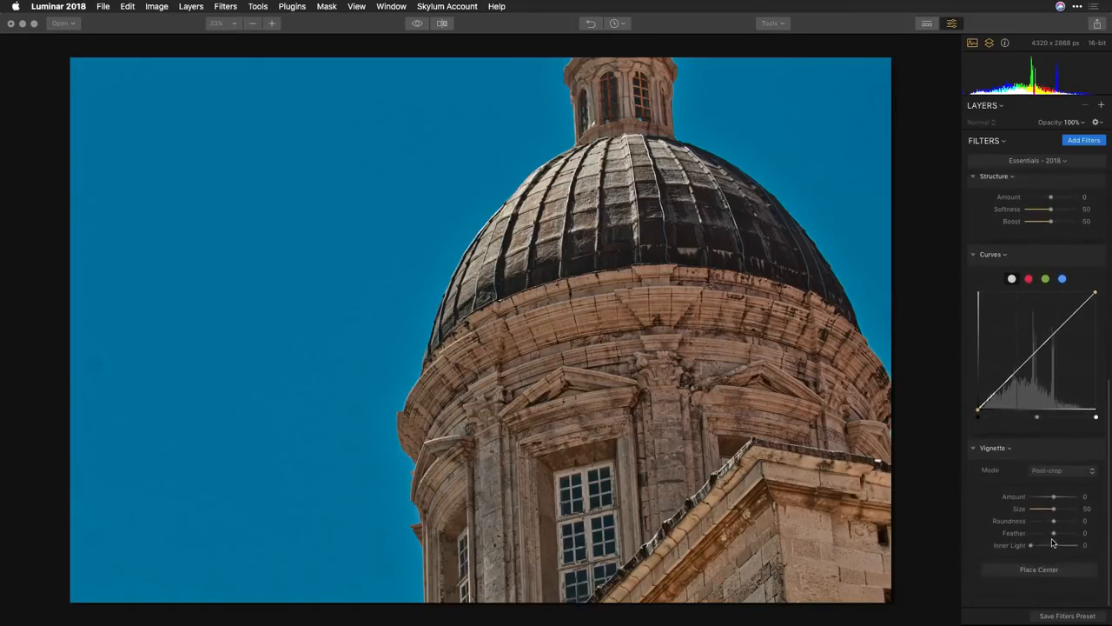
{"action": "left_click", "coordinate": [1069, 143]}
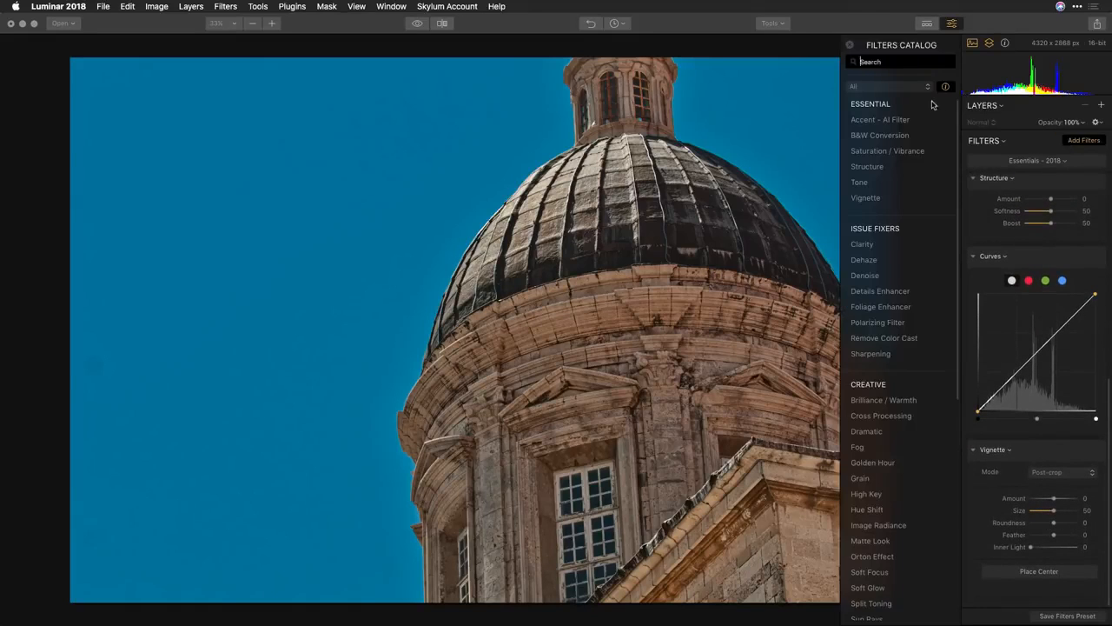
{"action": "left_click", "coordinate": [890, 62]}
{"action": "type", "text": "hsl"}
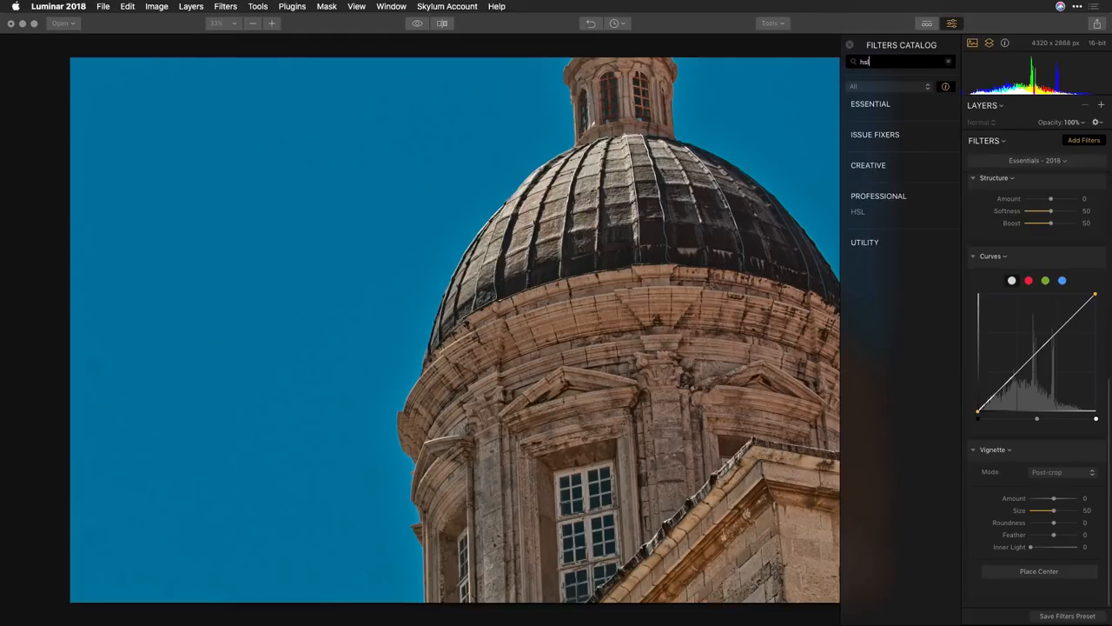
{"action": "left_click", "coordinate": [858, 211]}
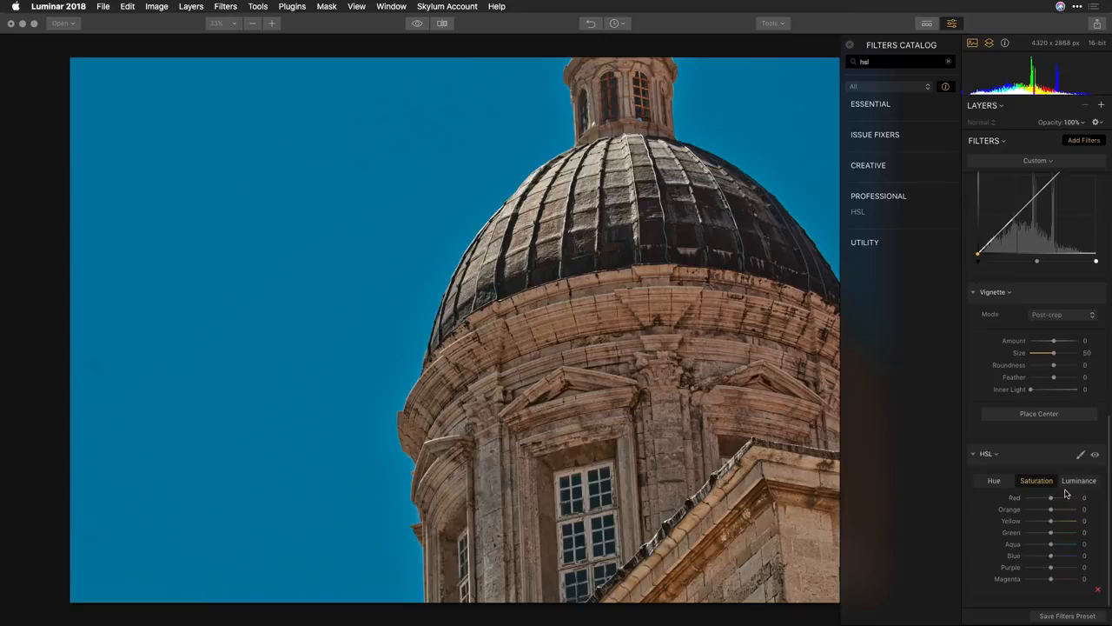
{"action": "left_click", "coordinate": [1002, 485]}
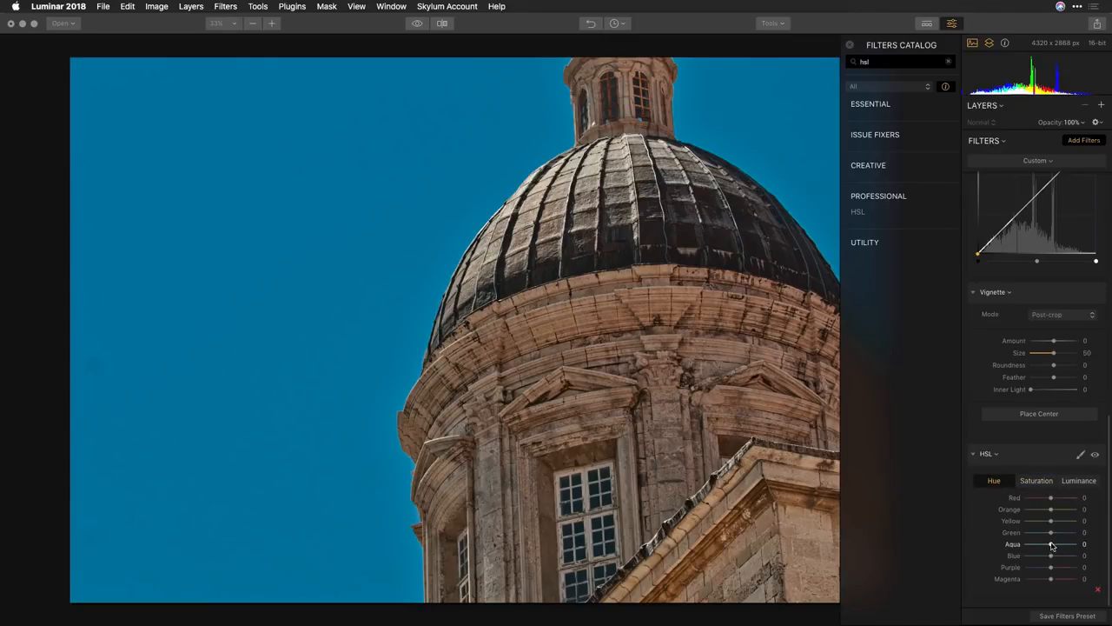
{"action": "mouse_move", "coordinate": [1050, 544]}
{"action": "left_mouse_down"}
{"action": "mouse_move", "coordinate": [1020, 547]}
{"action": "mouse_move", "coordinate": [1042, 544]}
{"action": "mouse_move", "coordinate": [1036, 557]}
{"action": "mouse_move", "coordinate": [1053, 561]}
{"action": "left_mouse_up"}
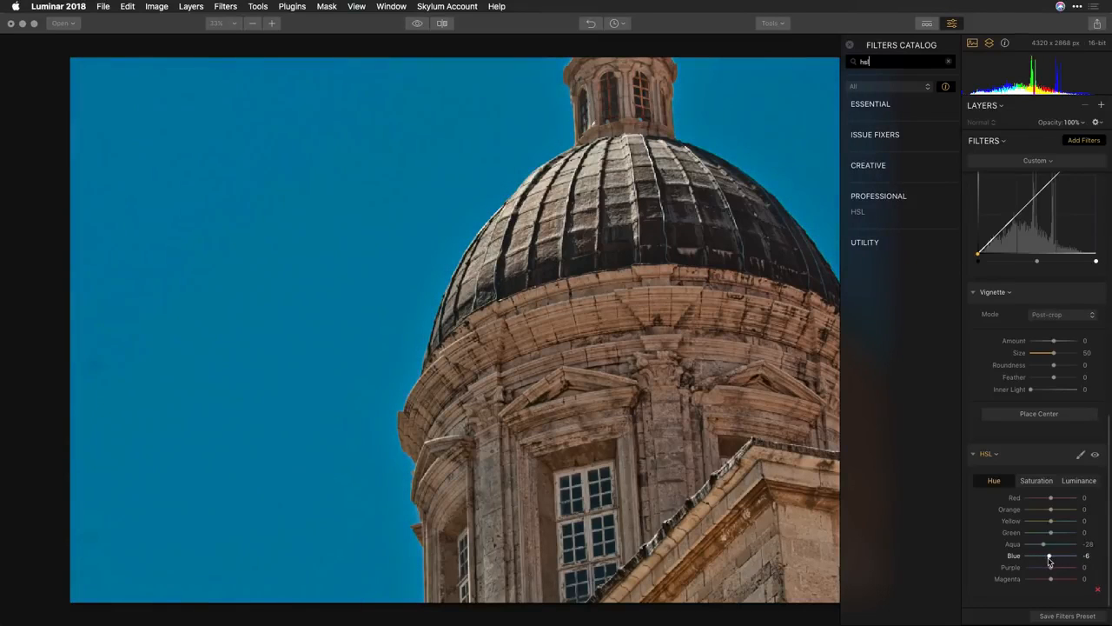
Step: In the HSL filter, set blue saturation to -20, raise the saturation of the warm stone tones and set orange luminance to -33
{"action": "left_click", "coordinate": [1049, 481]}
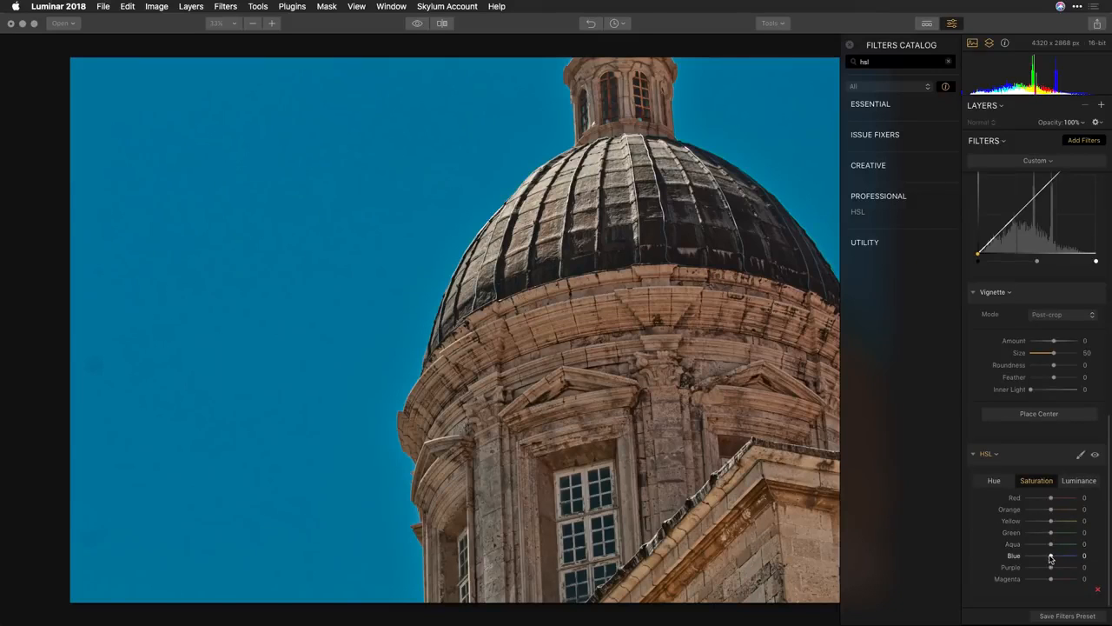
{"action": "left_click_drag", "start_coordinate": [1050, 557], "coordinate": [1046, 561]}
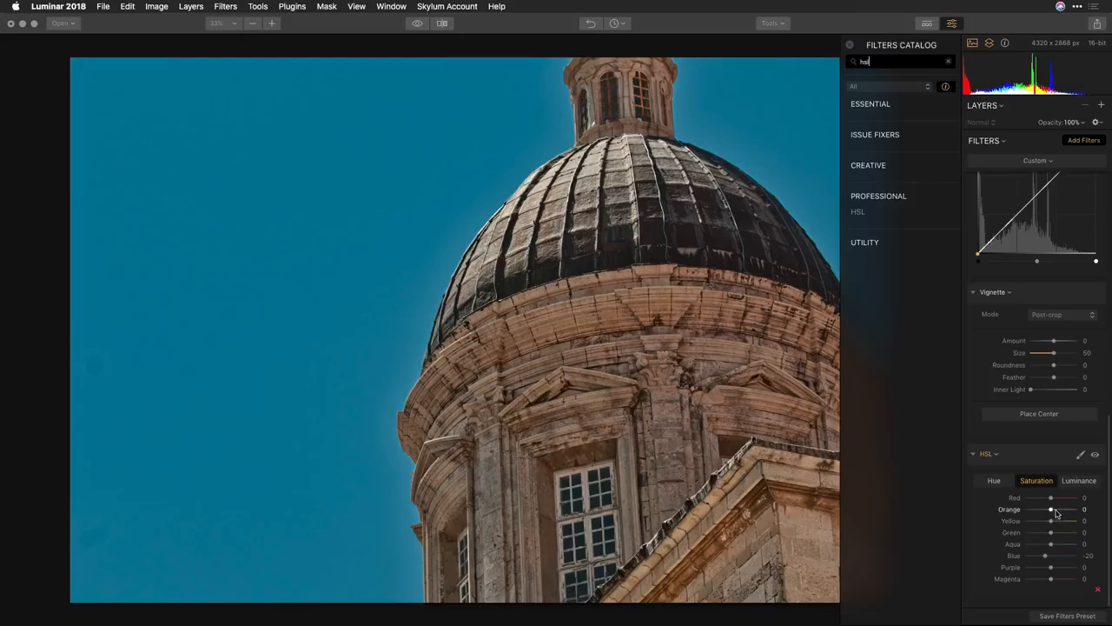
{"action": "left_click_drag", "start_coordinate": [1050, 499], "coordinate": [1066, 512]}
{"action": "left_click", "coordinate": [1067, 480]}
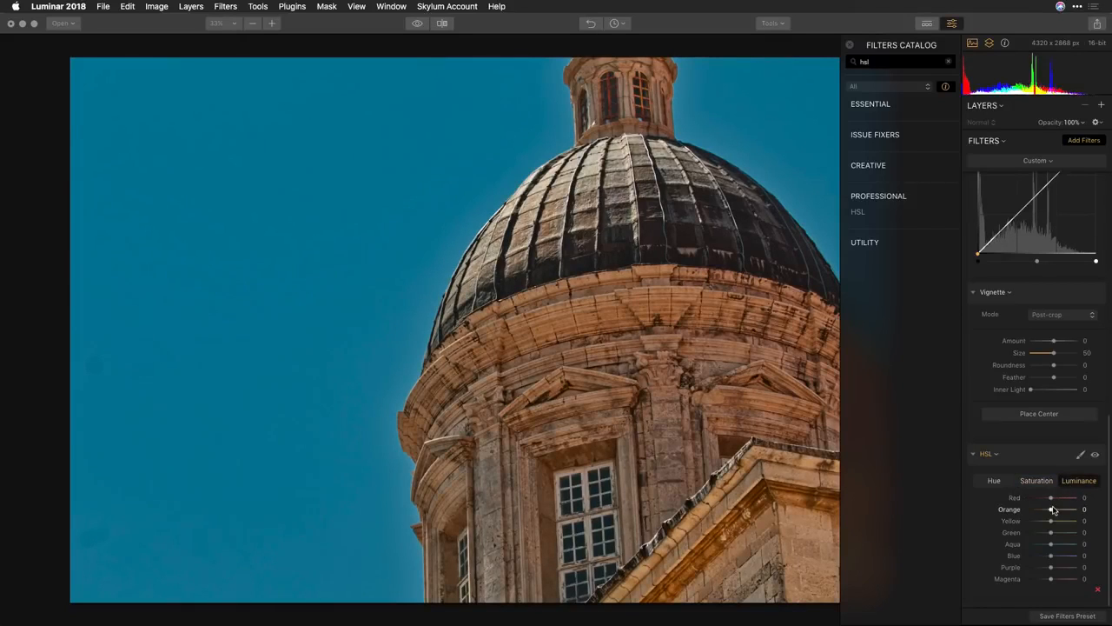
{"action": "left_click_drag", "start_coordinate": [1049, 511], "coordinate": [1043, 512]}
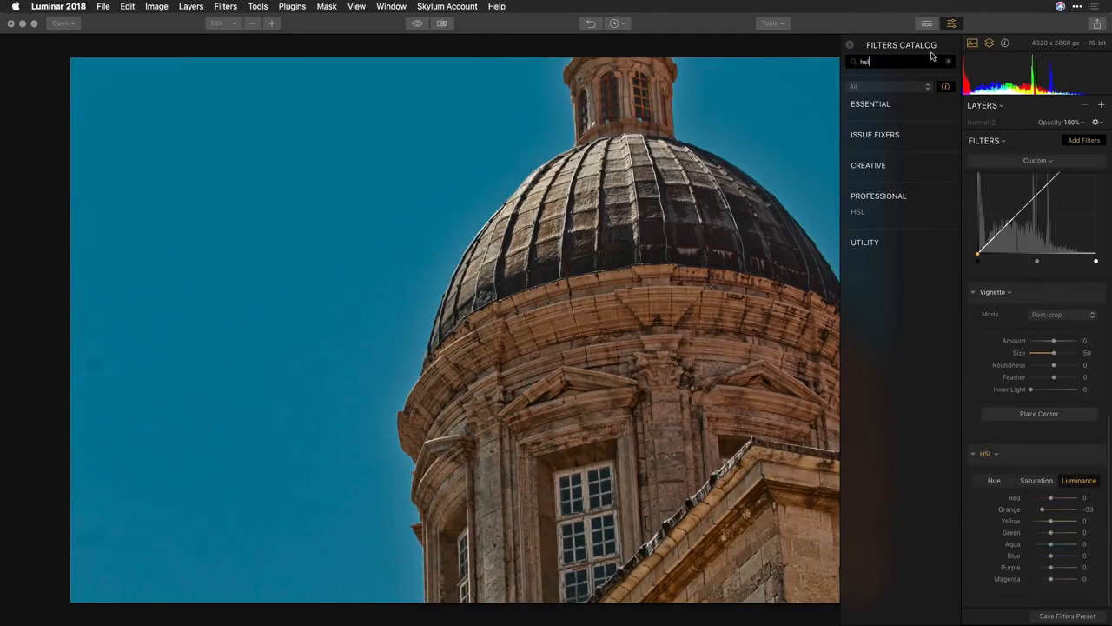
Step: Add a second Structure filter with amount 20 and softness 61, and give it a luminosity mask
{"action": "type", "text": "stru"}
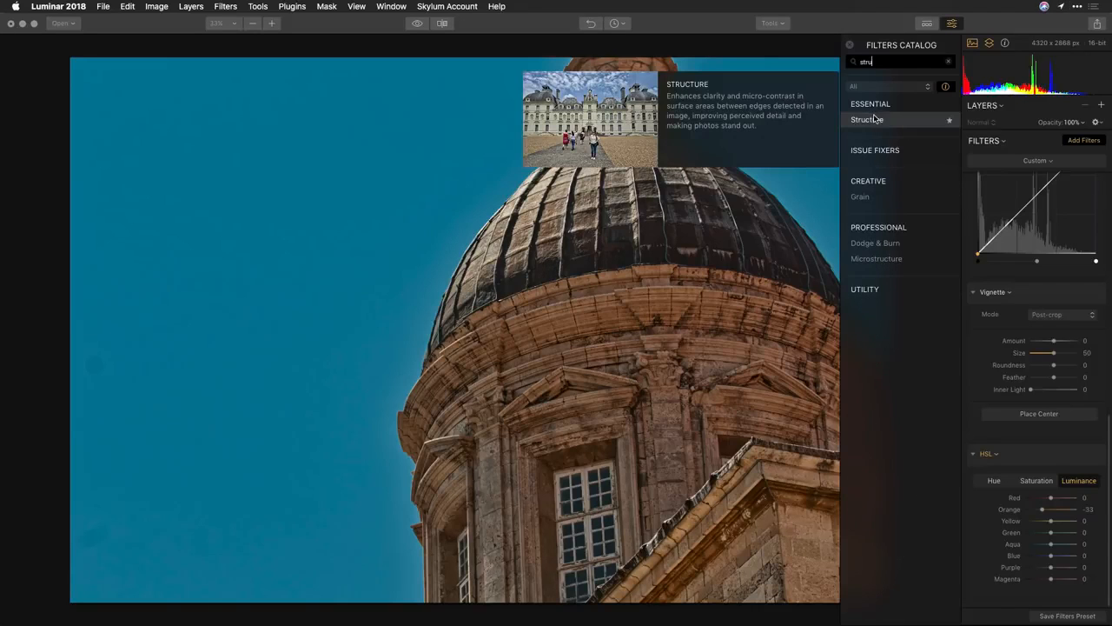
{"action": "left_click", "coordinate": [871, 119]}
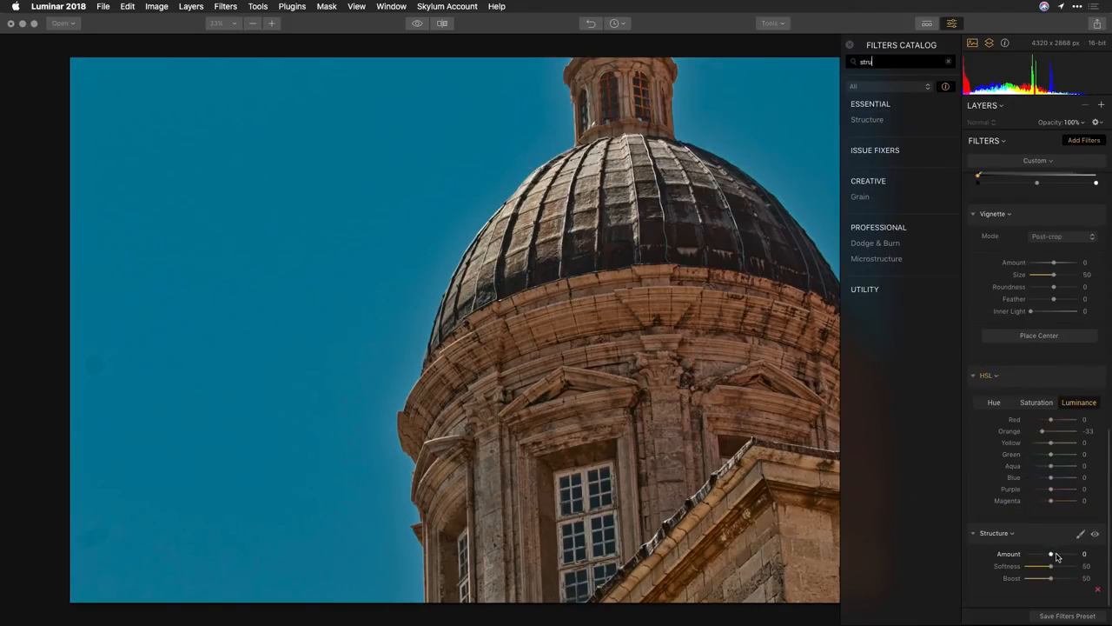
{"action": "left_click", "coordinate": [1057, 554]}
{"action": "mouse_move", "coordinate": [1059, 556]}
{"action": "left_mouse_down"}
{"action": "mouse_move", "coordinate": [1044, 556]}
{"action": "mouse_move", "coordinate": [1062, 557]}
{"action": "mouse_move", "coordinate": [1055, 569]}
{"action": "left_mouse_up"}
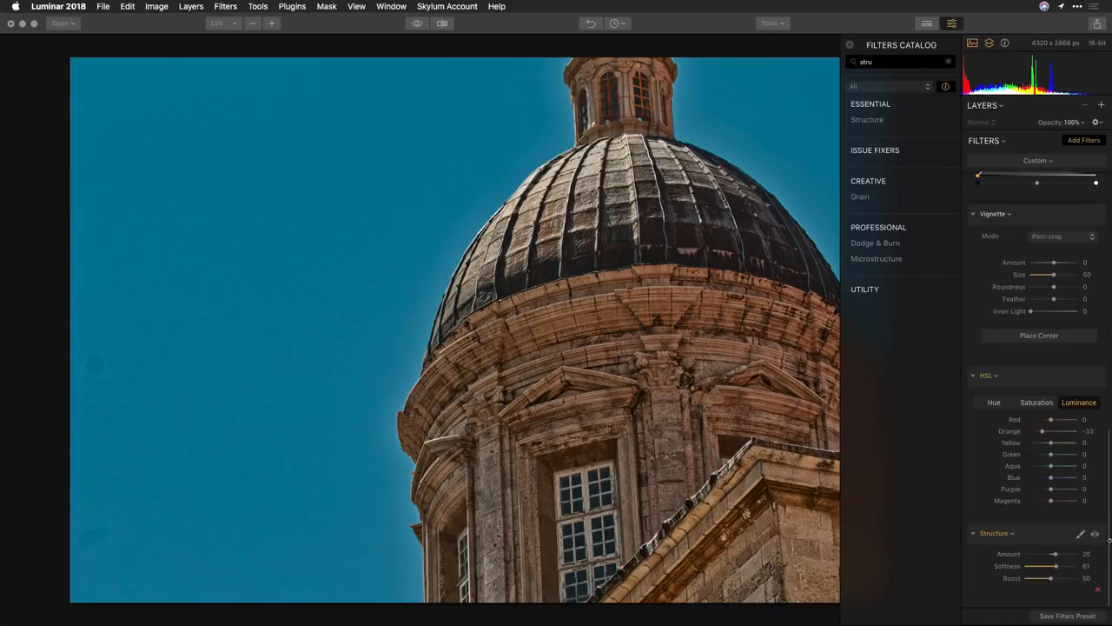
{"action": "left_click", "coordinate": [1080, 534]}
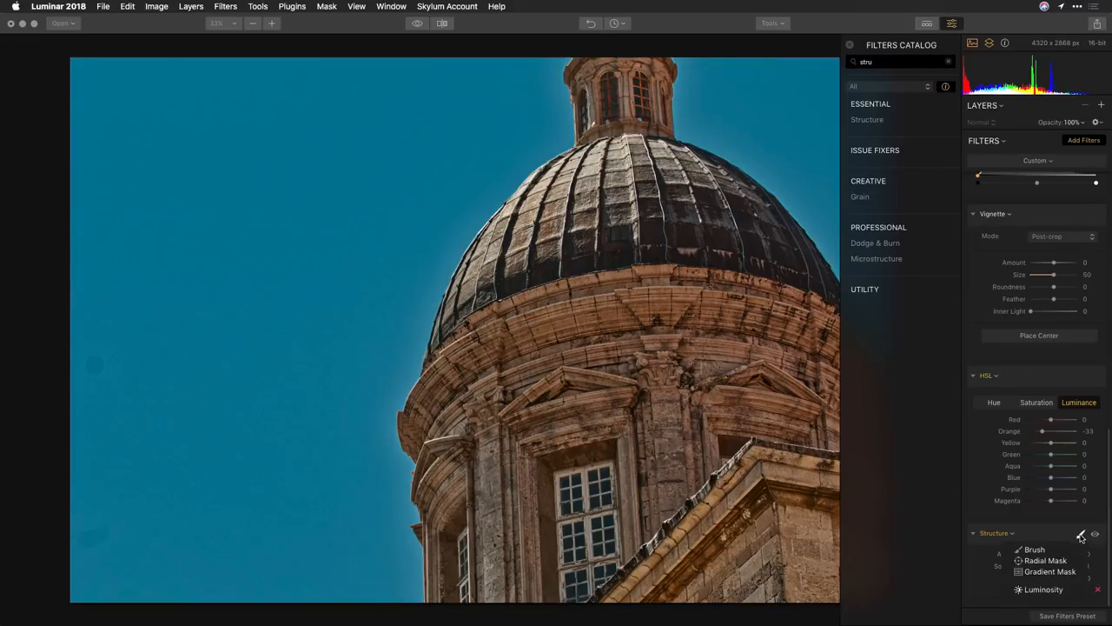
{"action": "left_click", "coordinate": [1042, 589]}
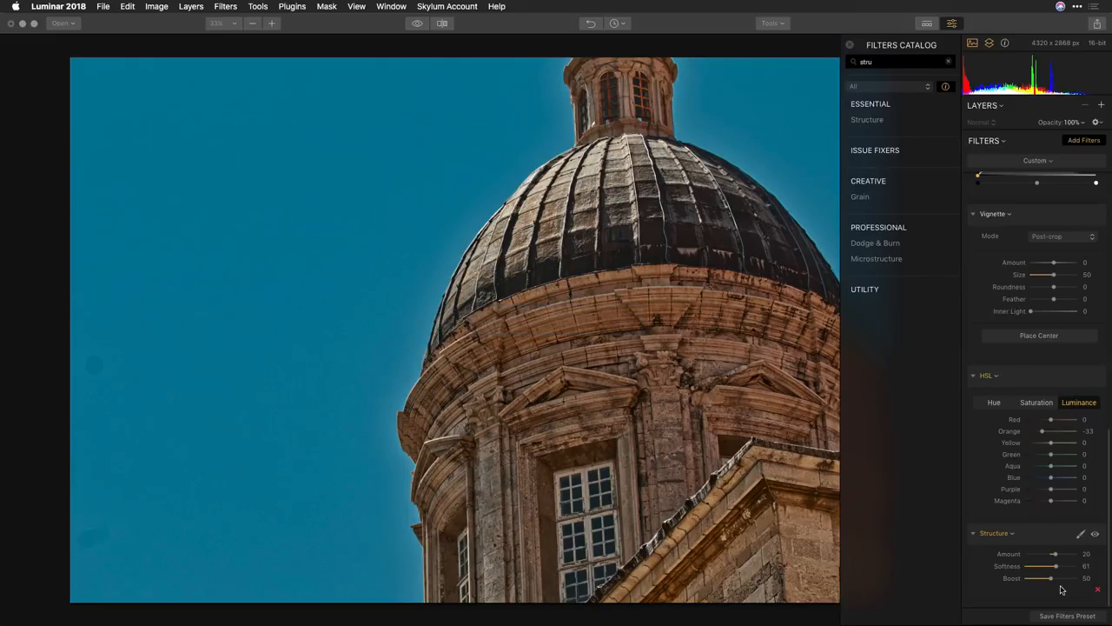
Step: Show the overlay of the second Structure filter's mask and paint the mask with the brush down the left edge of the sky
{"action": "left_click", "coordinate": [1080, 533]}
{"action": "left_click", "coordinate": [1036, 549]}
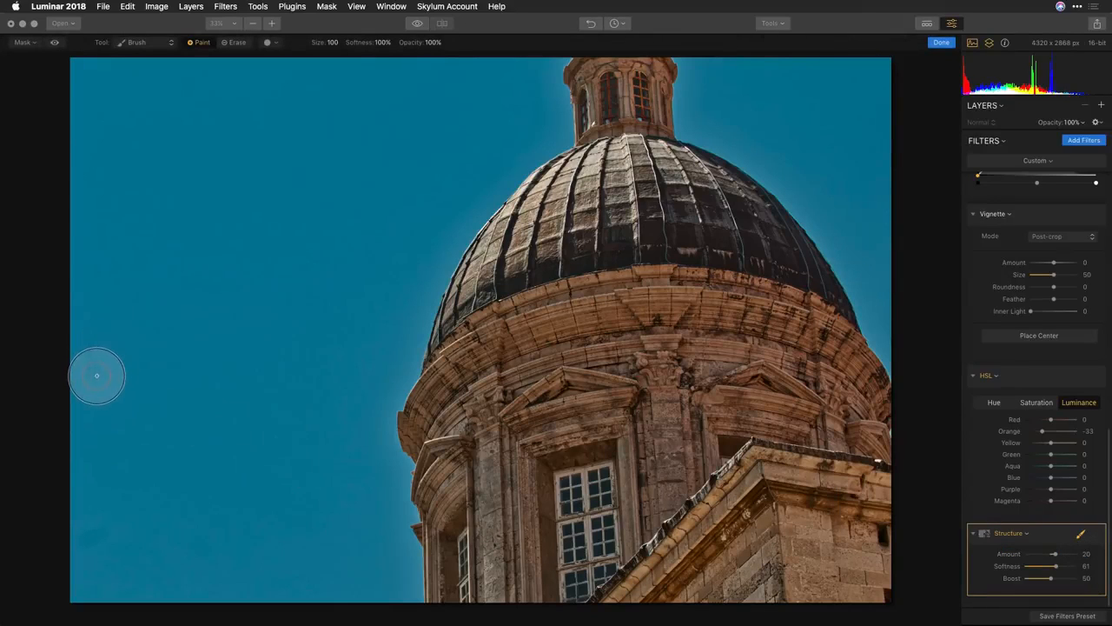
{"action": "left_click", "coordinate": [55, 42]}
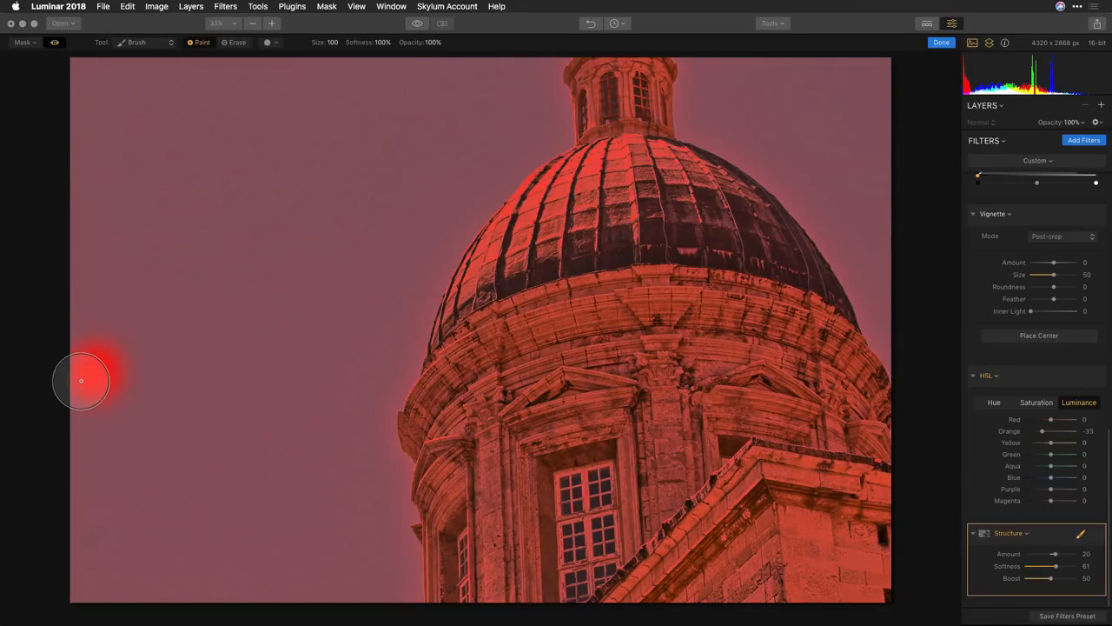
{"action": "mouse_move", "coordinate": [81, 380]}
{"action": "left_mouse_down"}
{"action": "mouse_move", "coordinate": [87, 341]}
{"action": "mouse_move", "coordinate": [92, 609]}
{"action": "left_mouse_up"}
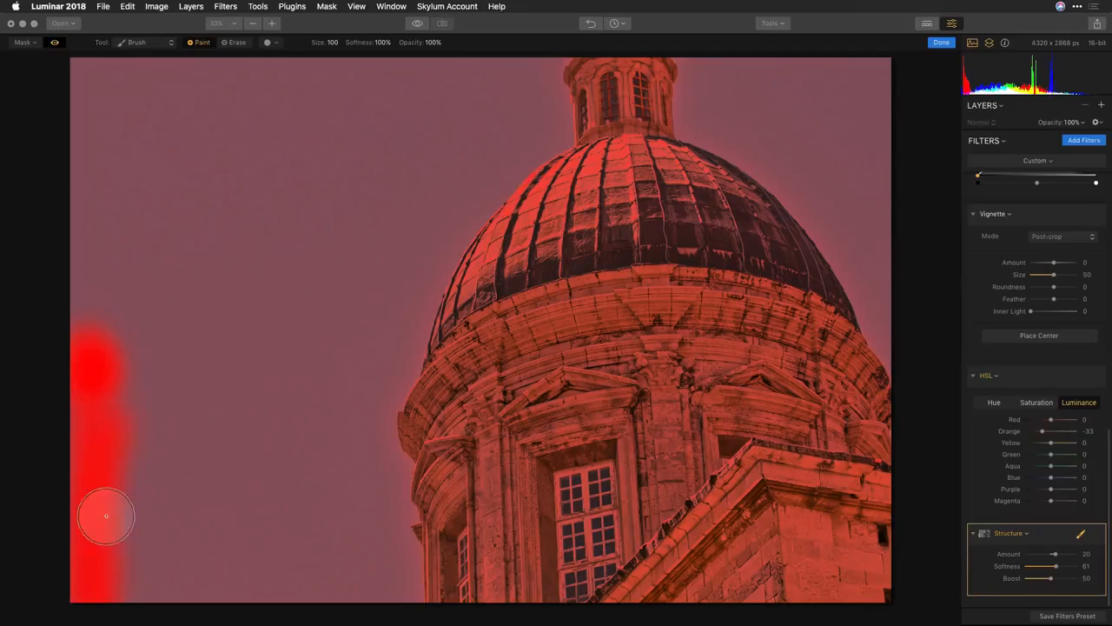
{"action": "mouse_move", "coordinate": [106, 516]}
{"action": "left_mouse_down"}
{"action": "mouse_move", "coordinate": [106, 312]}
{"action": "mouse_move", "coordinate": [101, 401]}
{"action": "mouse_move", "coordinate": [68, 193]}
{"action": "mouse_move", "coordinate": [82, 85]}
{"action": "mouse_move", "coordinate": [114, 73]}
{"action": "mouse_move", "coordinate": [118, 448]}
{"action": "mouse_move", "coordinate": [136, 417]}
{"action": "left_mouse_up"}
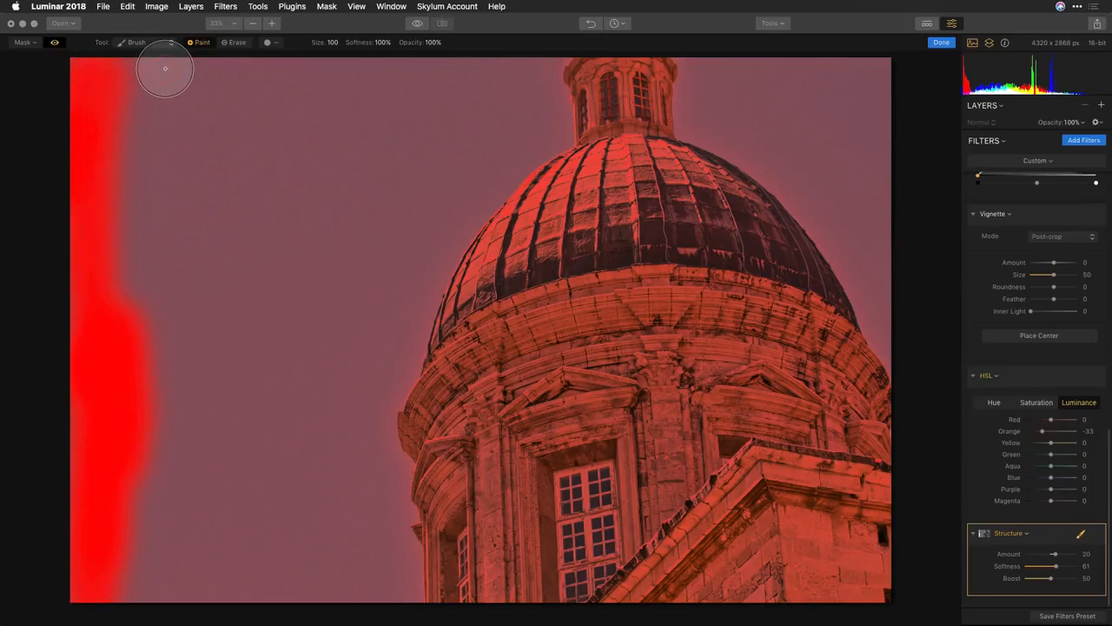
Step: Draw a horizontal Gradient Mask from the photo's left edge to just before the dome for the Structure filter, and finish masking
{"action": "key", "text": "g"}
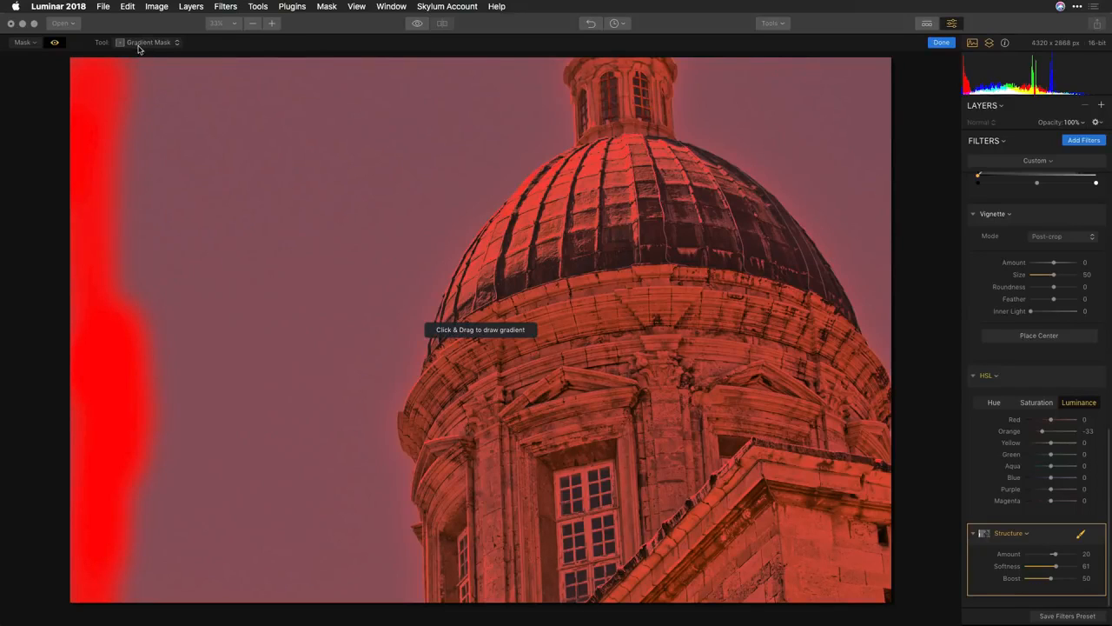
{"action": "mouse_move", "coordinate": [100, 314]}
{"action": "left_mouse_down"}
{"action": "mouse_move", "coordinate": [199, 305]}
{"action": "mouse_move", "coordinate": [379, 318]}
{"action": "left_mouse_up"}
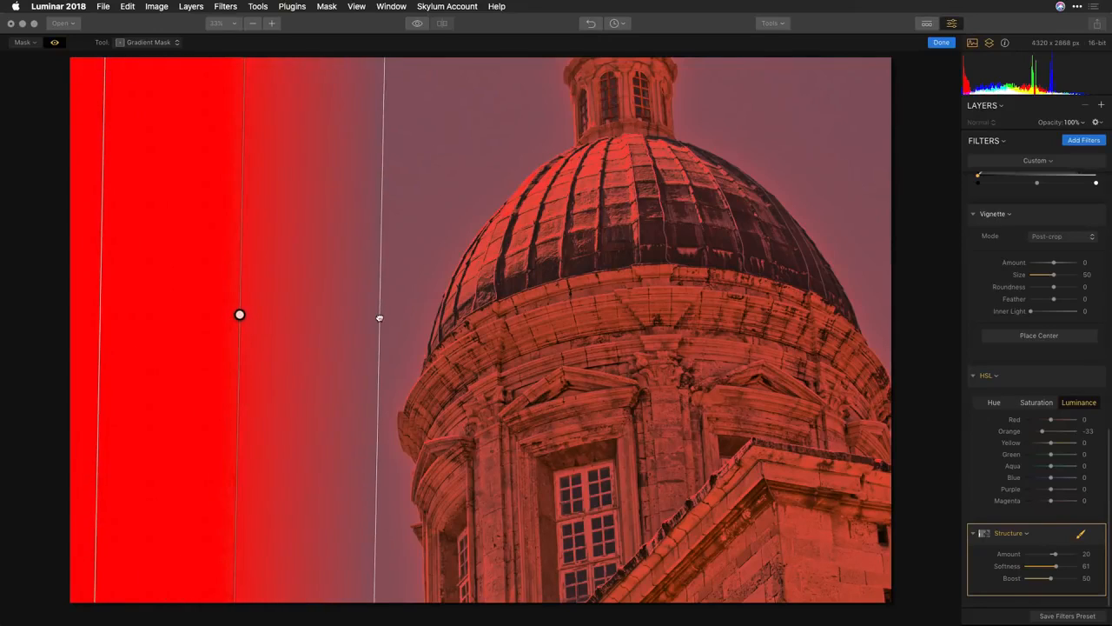
{"action": "left_click", "coordinate": [937, 46]}
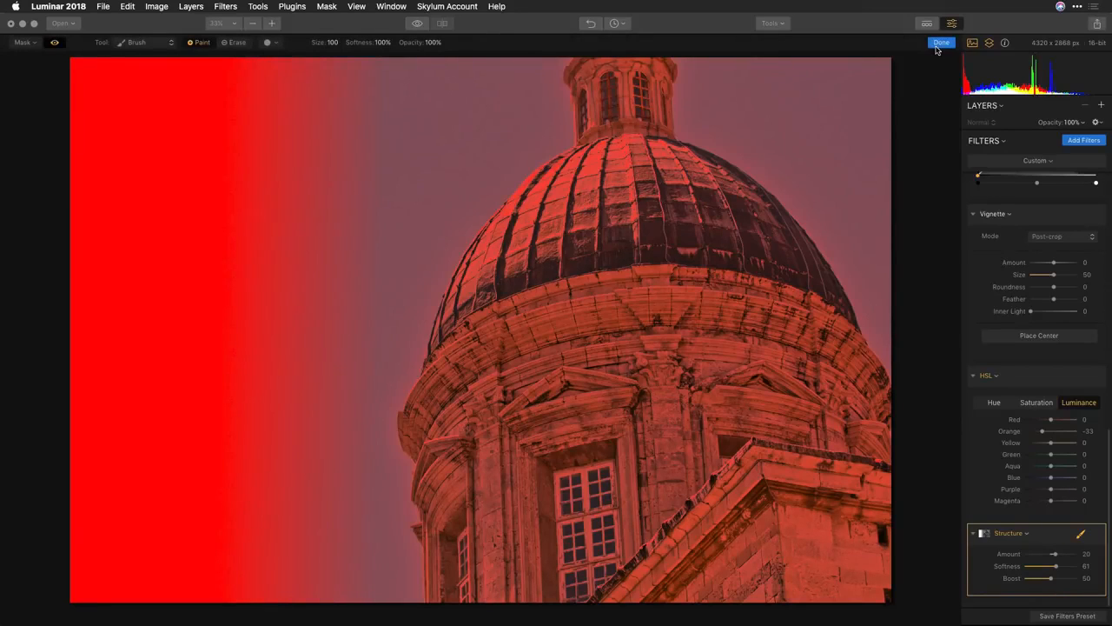
{"action": "left_click", "coordinate": [938, 44]}
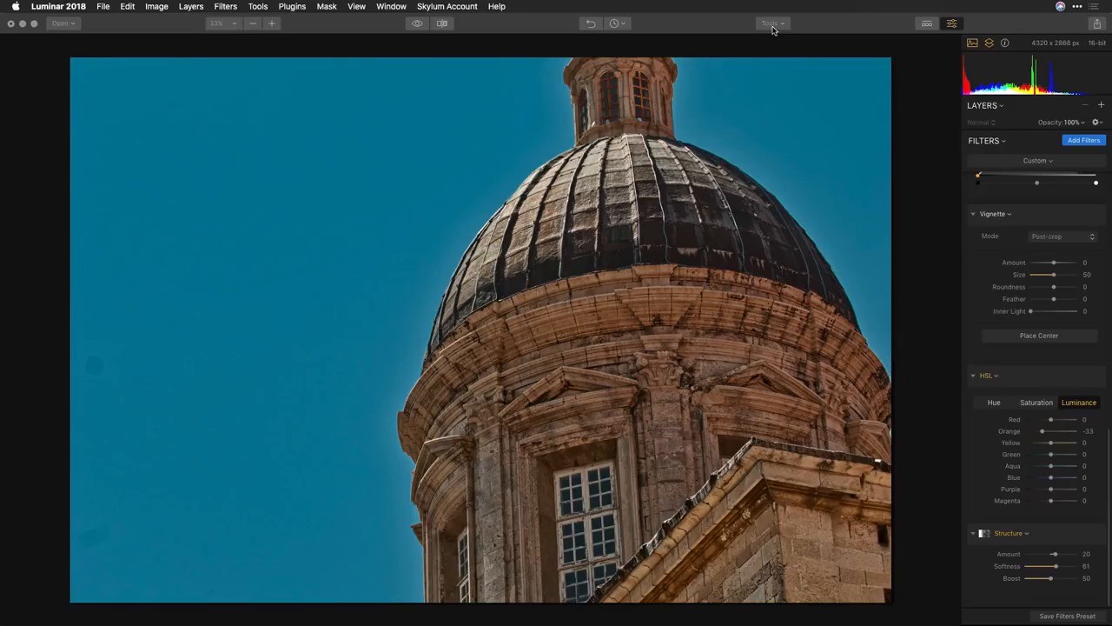
Step: Invert the mask of the second Structure filter
{"action": "mouse_move", "coordinate": [986, 538]}
{"action": "left_click", "coordinate": [1082, 534]}
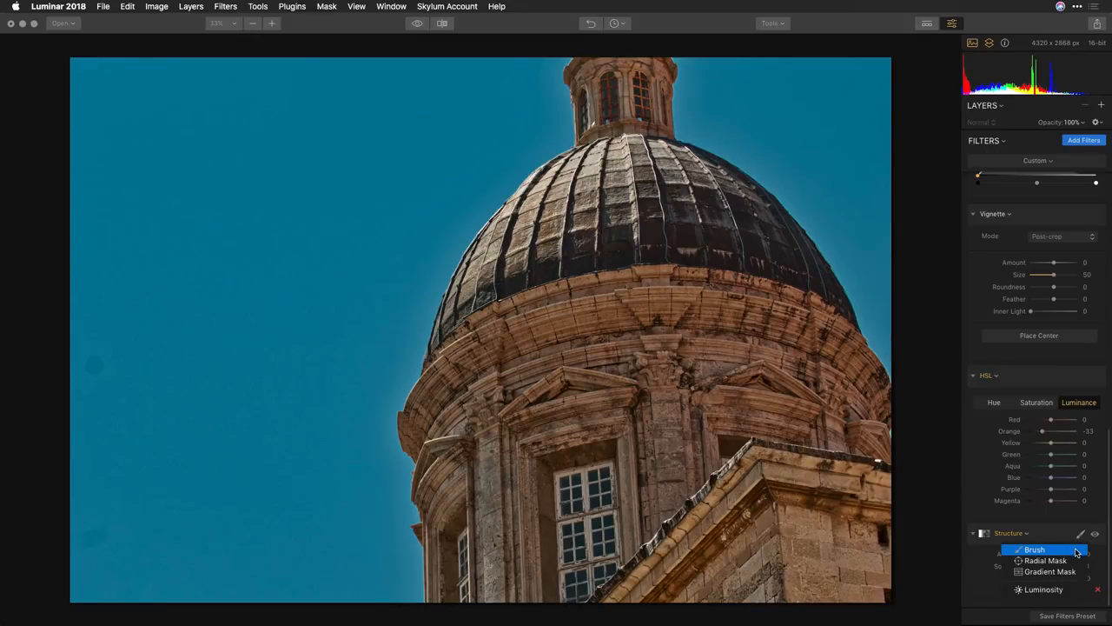
{"action": "left_click", "coordinate": [1013, 532]}
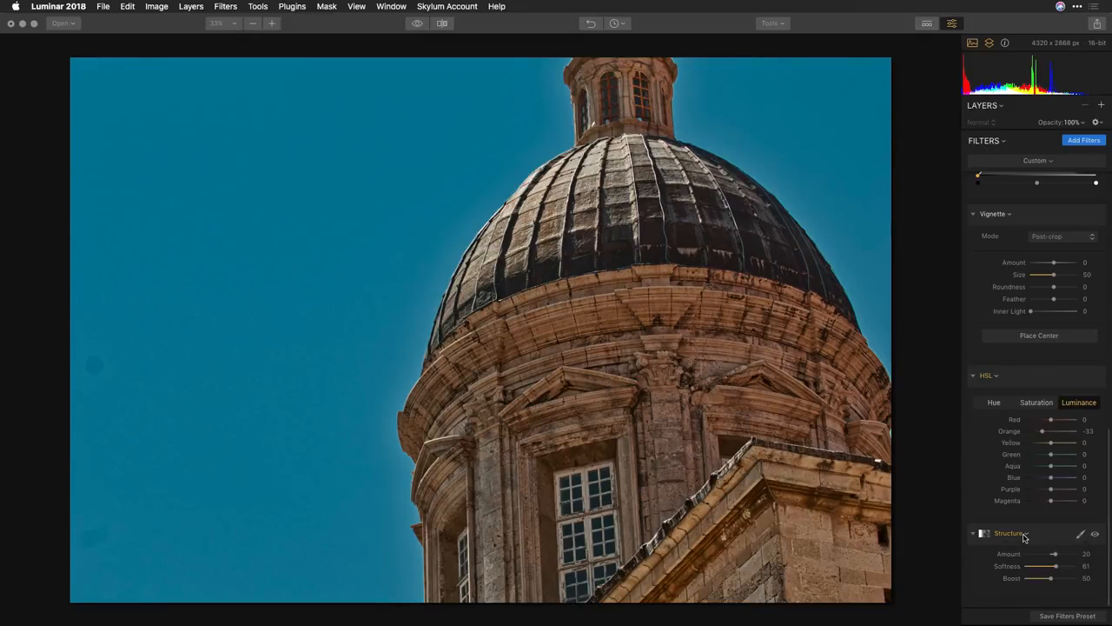
{"action": "left_click", "coordinate": [1012, 533]}
{"action": "mouse_move", "coordinate": [1023, 537]}
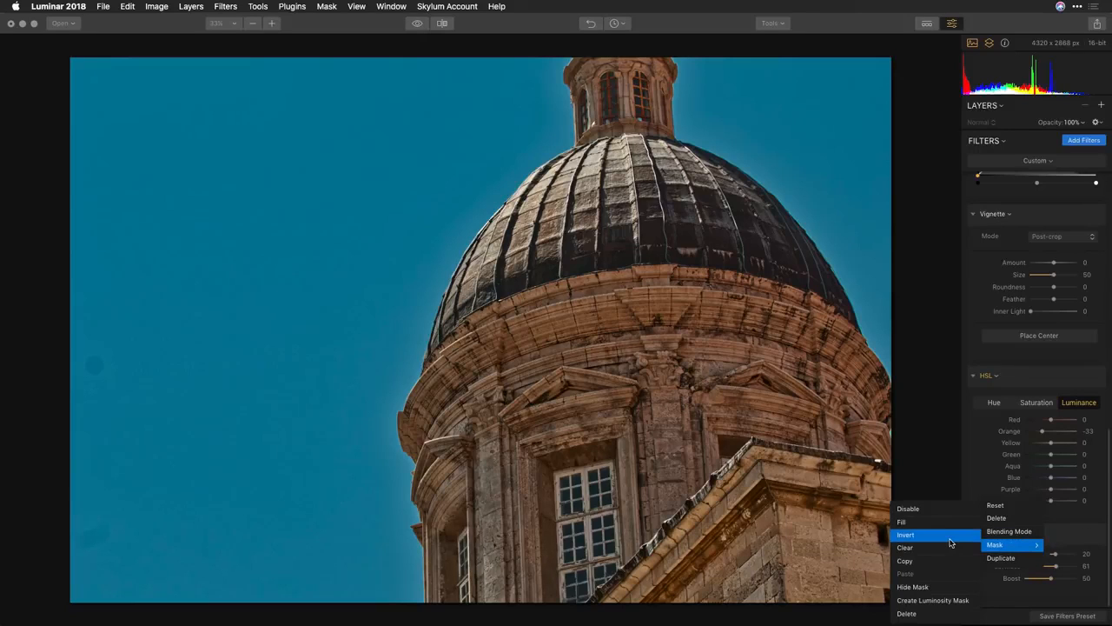
{"action": "left_click", "coordinate": [912, 535]}
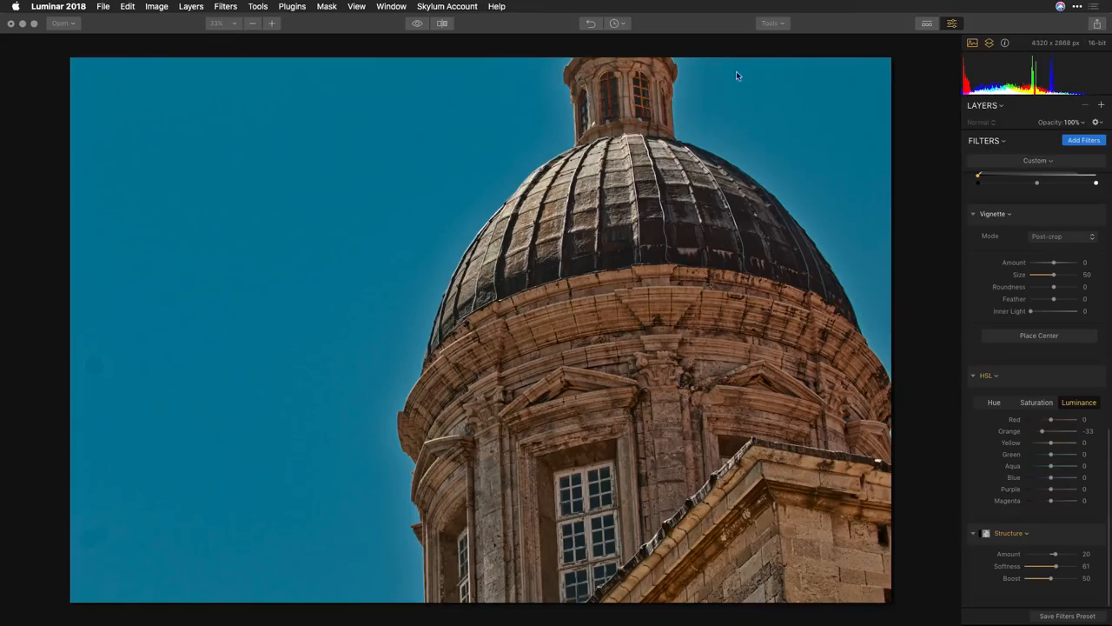
Step: Remove the dark spot near the left edge of the sky with the Erase tool at size 20
{"action": "left_click", "coordinate": [781, 24]}
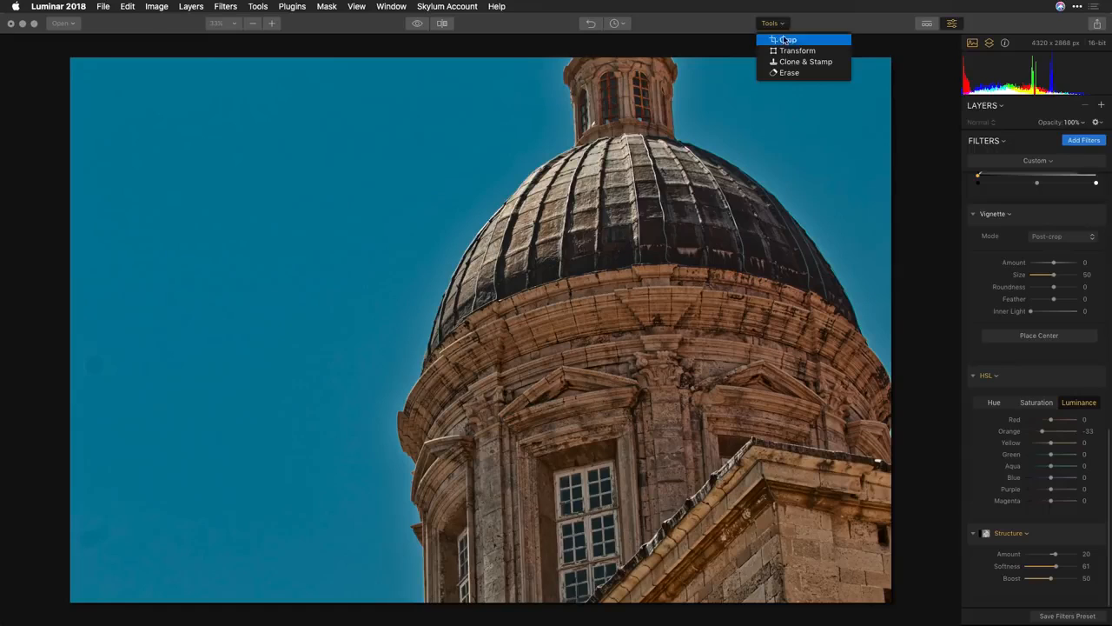
{"action": "left_click", "coordinate": [785, 76]}
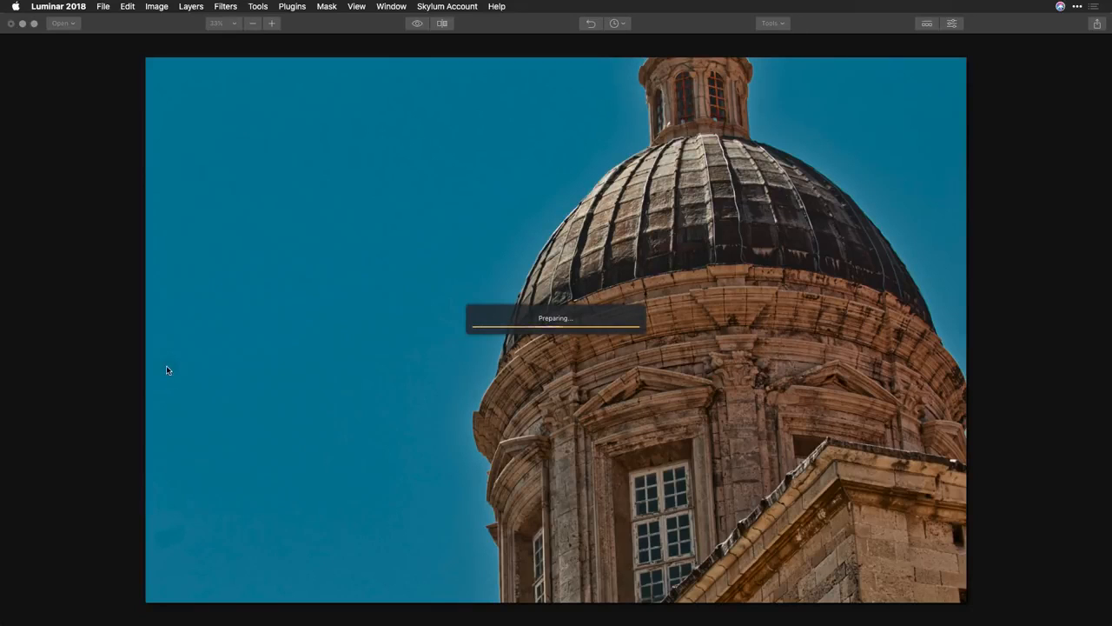
{"action": "mouse_move", "coordinate": [166, 365]}
{"action": "left_mouse_down"}
{"action": "mouse_move", "coordinate": [180, 368]}
{"action": "mouse_move", "coordinate": [169, 387]}
{"action": "left_mouse_up"}
{"action": "left_click_drag", "start_coordinate": [170, 374], "coordinate": [174, 372]}
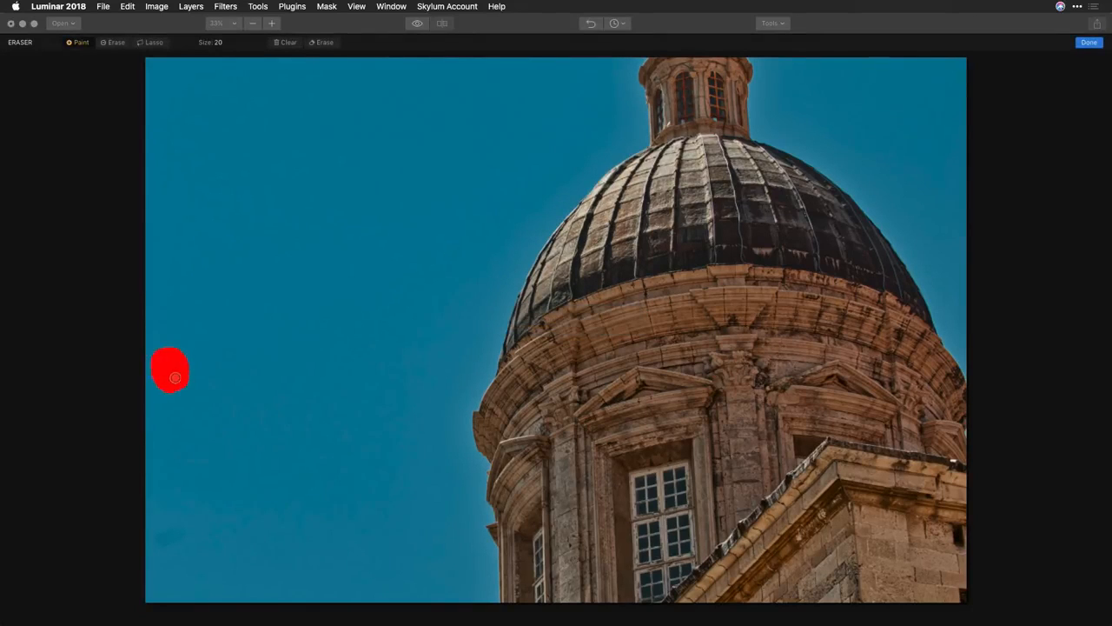
{"action": "left_click", "coordinate": [322, 43]}
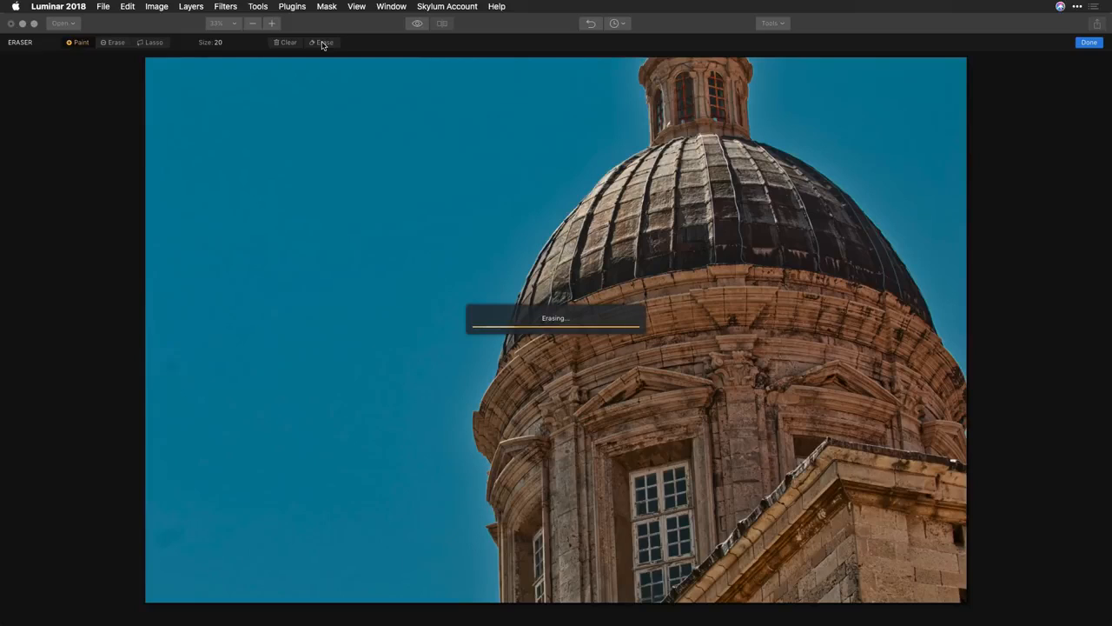
{"action": "left_click", "coordinate": [1089, 43]}
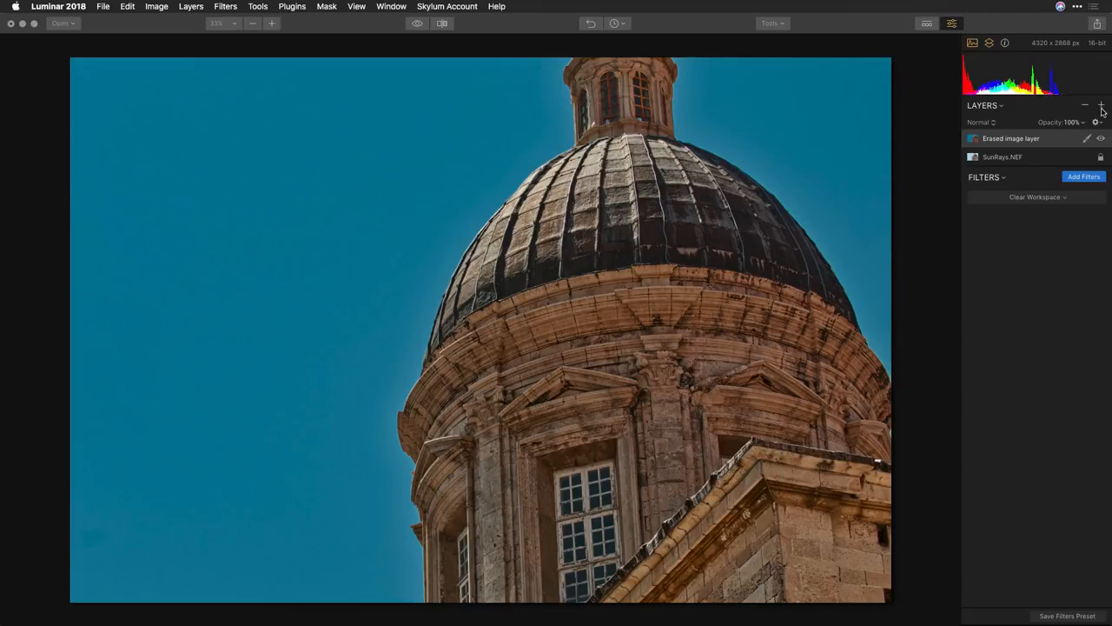
Step: Add a new adjustment layer above the erased image layer and dismiss the filters catalog
{"action": "left_click", "coordinate": [1101, 107]}
{"action": "left_click", "coordinate": [1095, 119]}
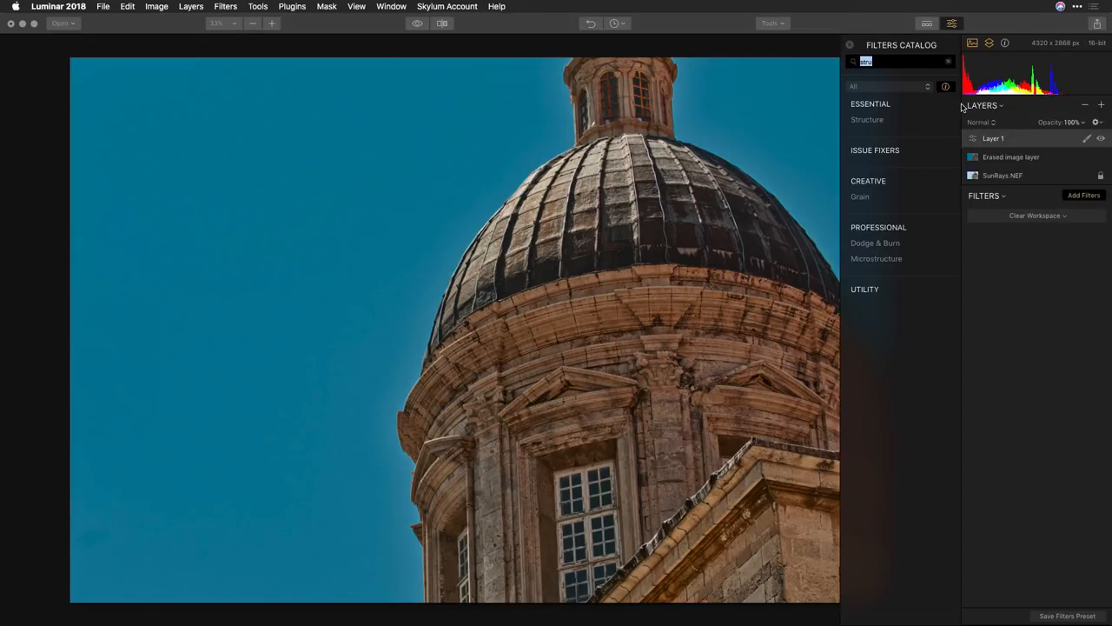
{"action": "left_click", "coordinate": [855, 44]}
Step: Try the Dramatic presets Cold Mood, Dramatic Grungy and Dramatic Look on the adjustment layer, and settle on Film Noir
{"action": "left_click", "coordinate": [926, 23]}
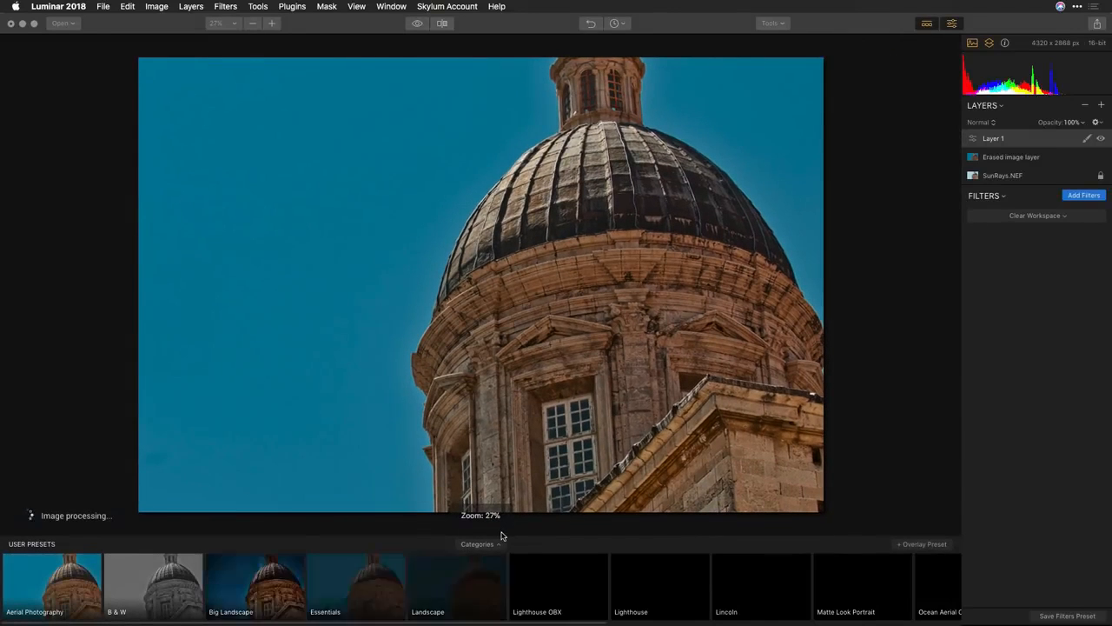
{"action": "left_click", "coordinate": [483, 544]}
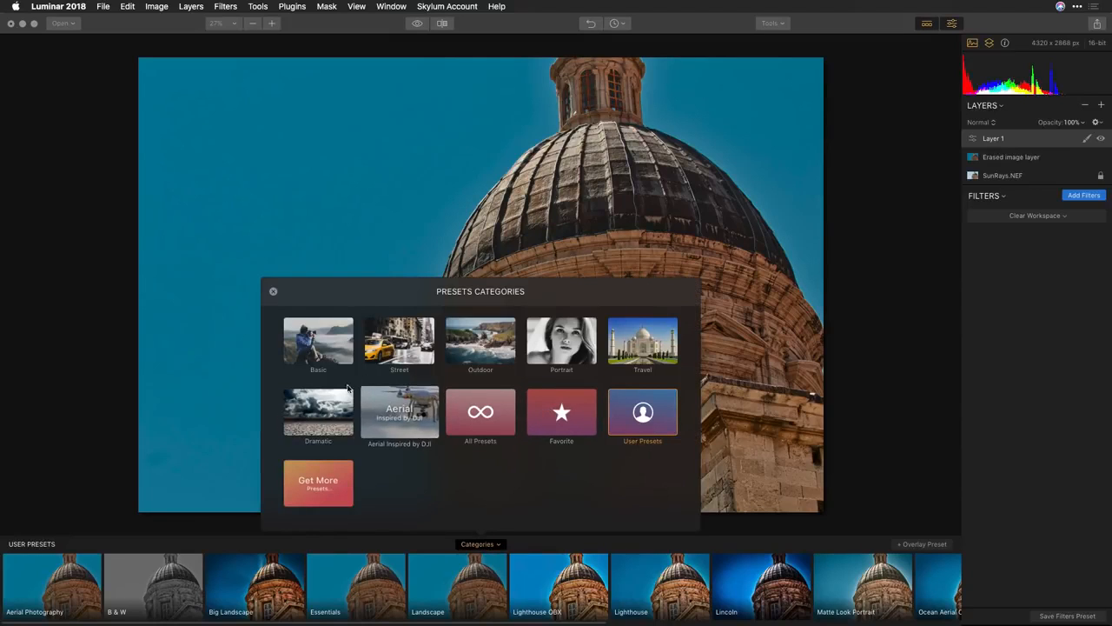
{"action": "left_click", "coordinate": [319, 406]}
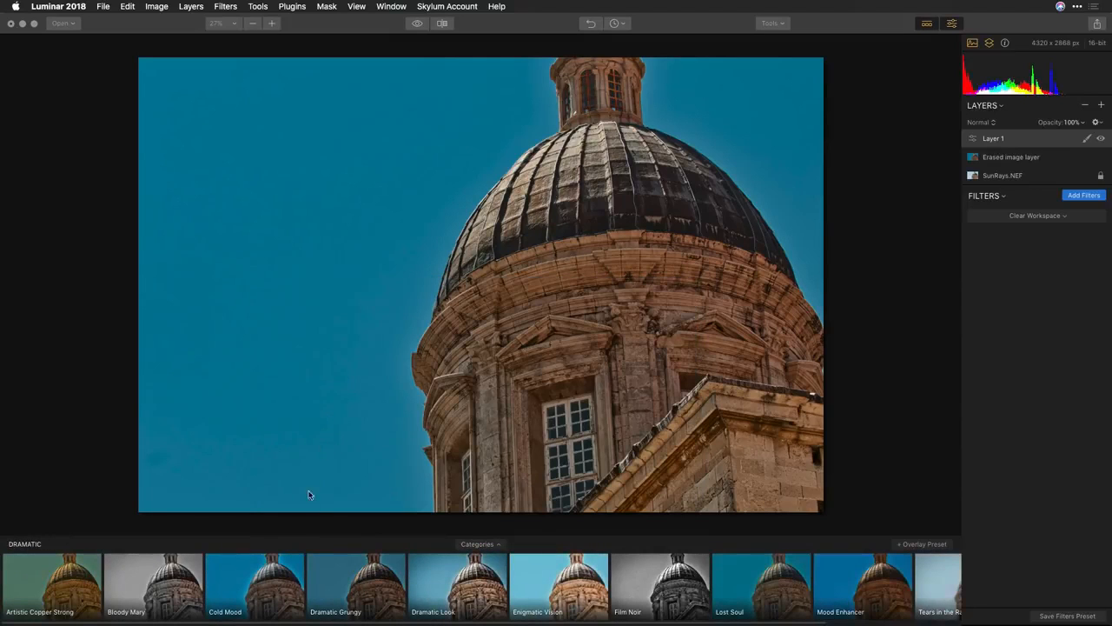
{"action": "left_click", "coordinate": [268, 579]}
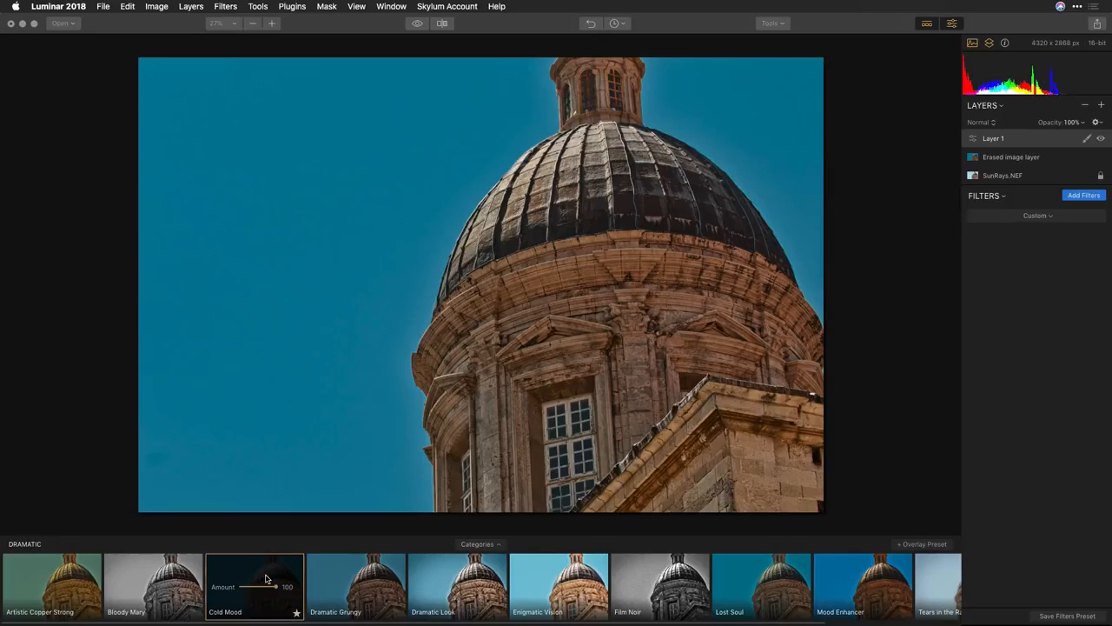
{"action": "left_click", "coordinate": [352, 582]}
{"action": "left_click", "coordinate": [448, 580]}
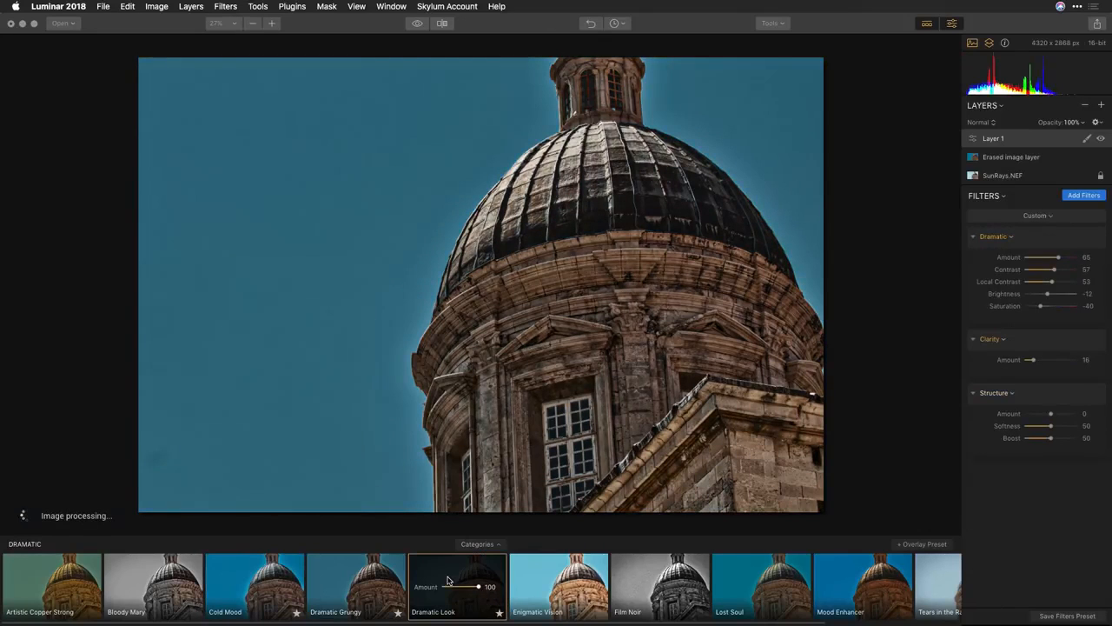
{"action": "left_click", "coordinate": [669, 576]}
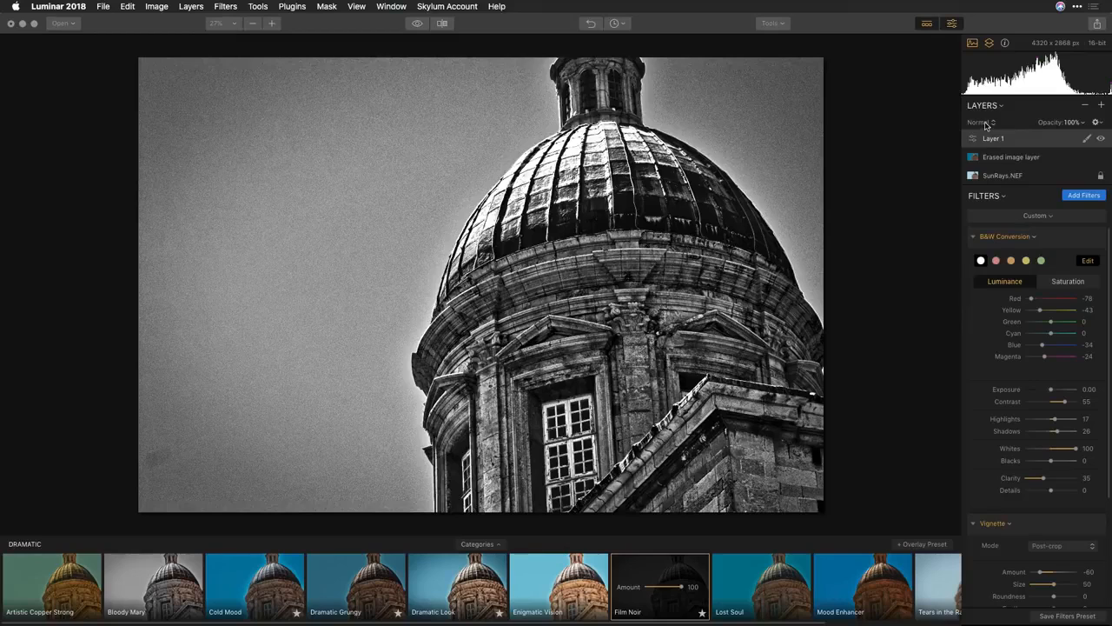
Step: Set the Film Noir adjustment layer's blending mode to Soft Light and its opacity to 54%
{"action": "left_click", "coordinate": [983, 123]}
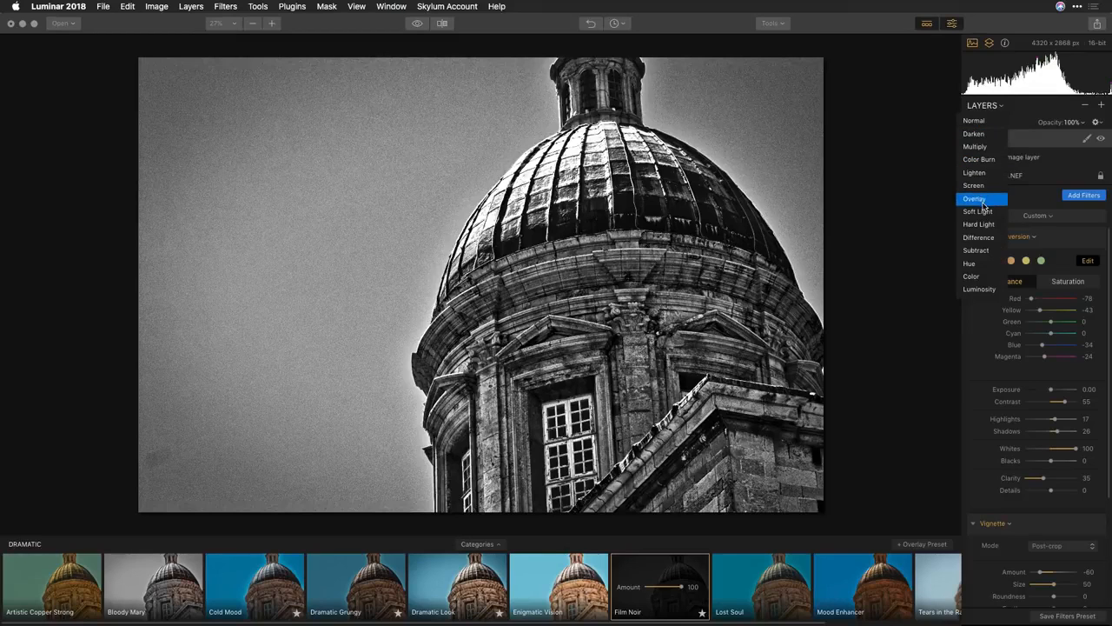
{"action": "left_click", "coordinate": [982, 212]}
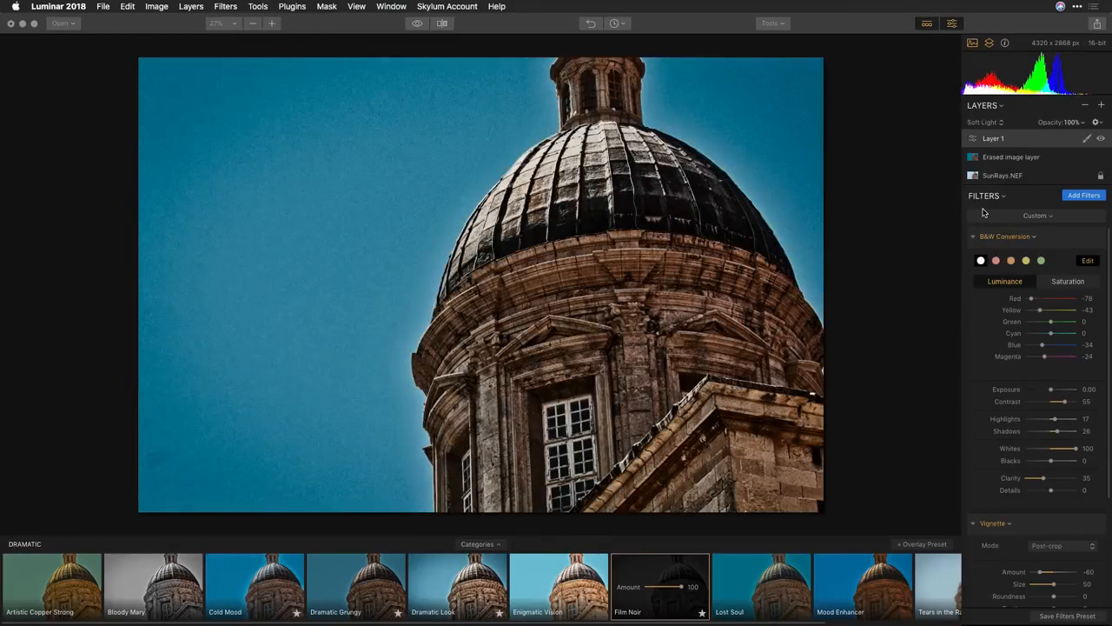
{"action": "left_click", "coordinate": [1082, 124]}
{"action": "left_click_drag", "start_coordinate": [1084, 130], "coordinate": [1075, 135]}
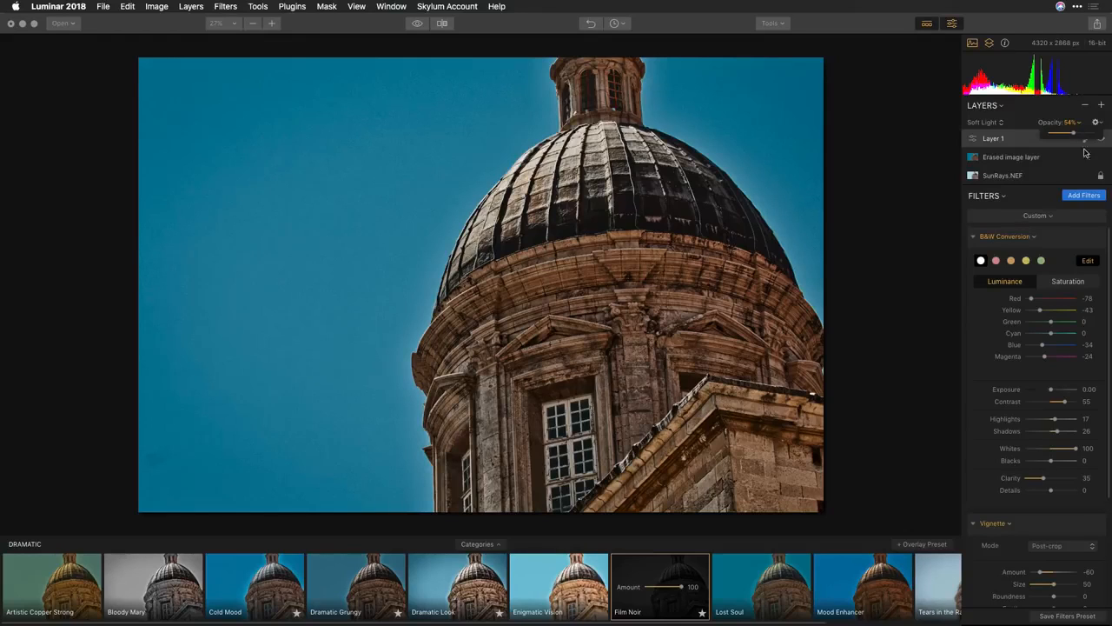
Step: Add Texture.jpg from the 06 Creating Dramatic folder of Luminar18 Training as a new image layer
{"action": "left_click", "coordinate": [1103, 106]}
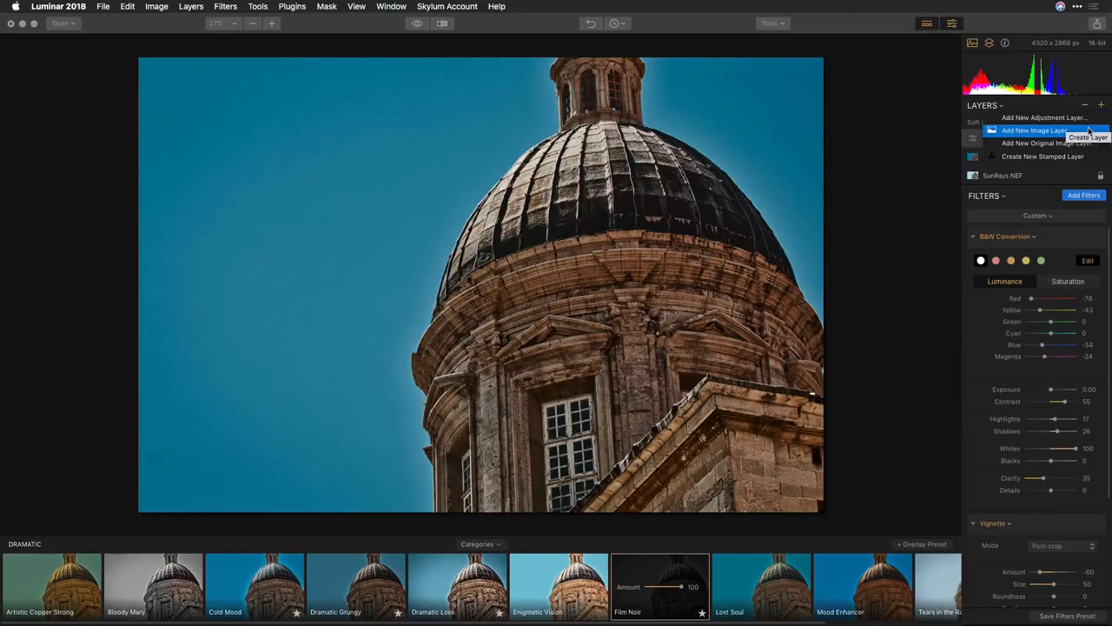
{"action": "left_click", "coordinate": [1034, 130]}
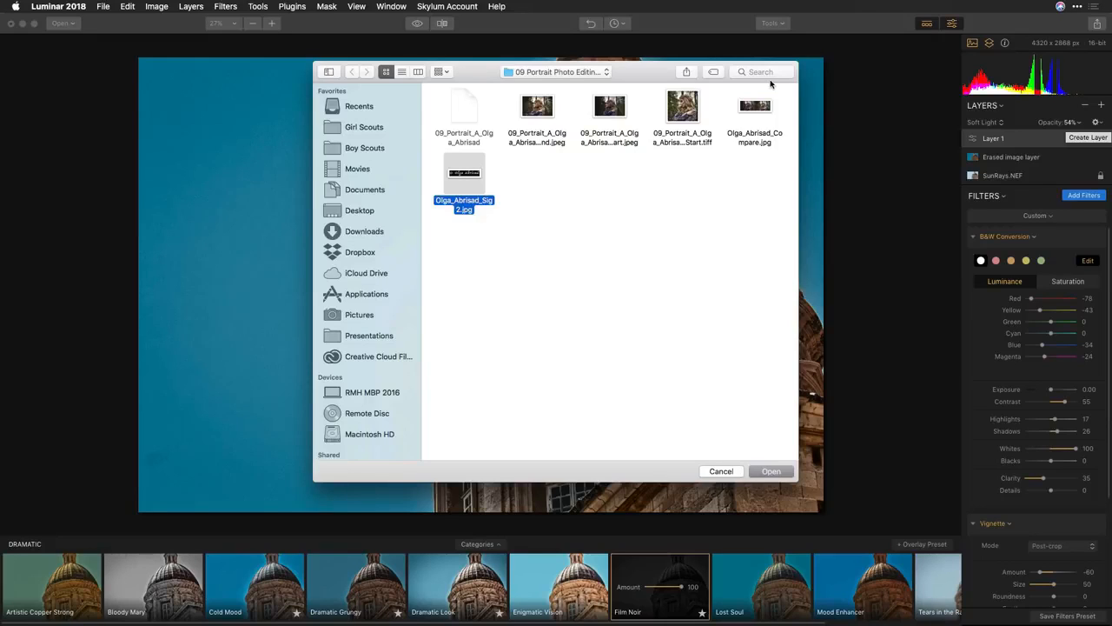
{"action": "key", "text": "super+Up"}
{"action": "key", "text": "Down"}
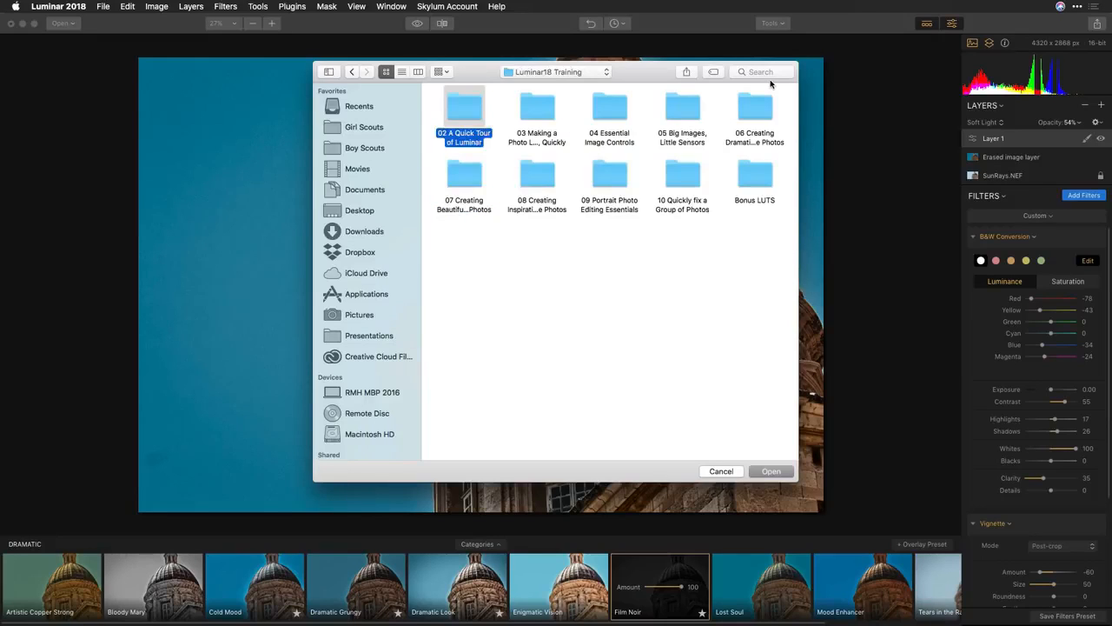
{"action": "key", "text": "Down"}
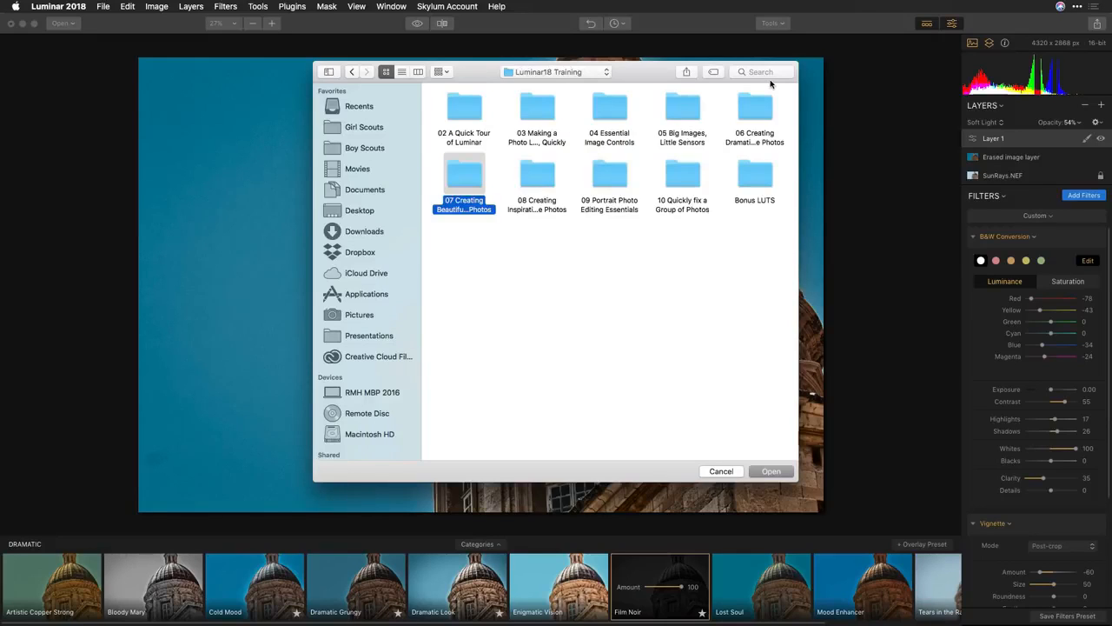
{"action": "key", "text": "super+Down"}
{"action": "left_click", "coordinate": [466, 178]}
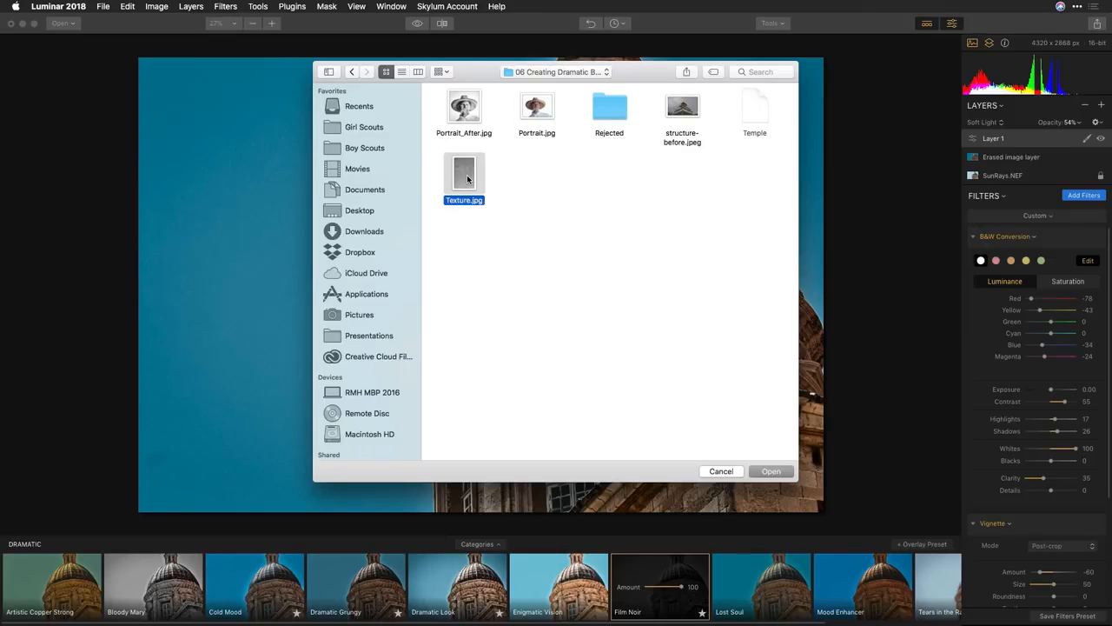
{"action": "key", "text": "Return"}
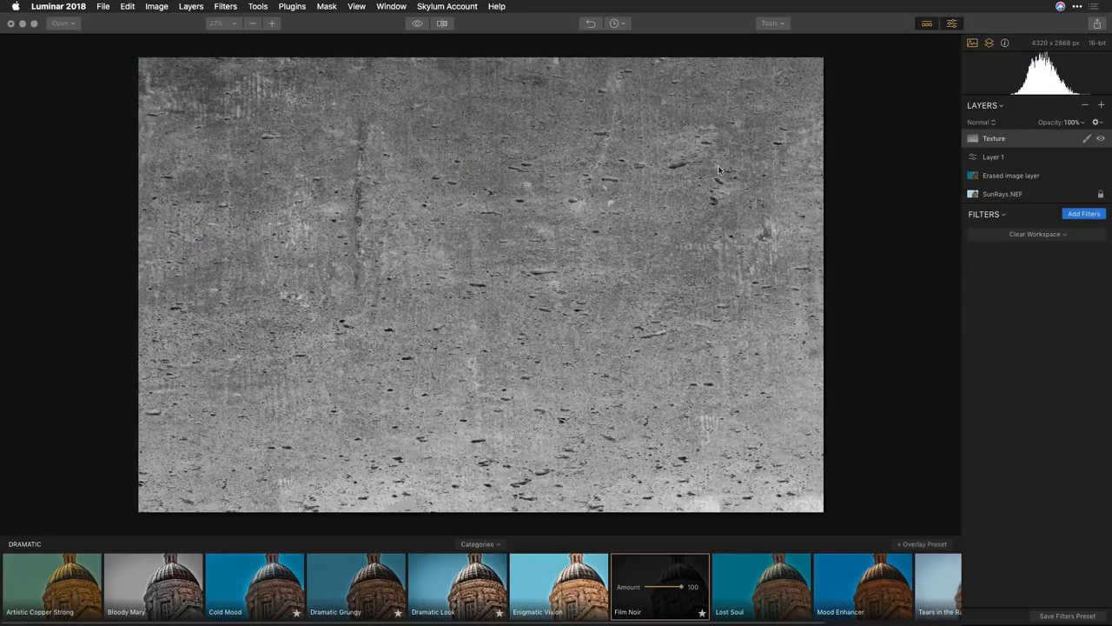
Step: Blend the Texture layer in Soft Light mode at 64% opacity
{"action": "left_click", "coordinate": [983, 123]}
{"action": "left_click", "coordinate": [980, 212]}
{"action": "left_click", "coordinate": [1083, 123]}
{"action": "left_click_drag", "start_coordinate": [1091, 133], "coordinate": [1079, 137]}
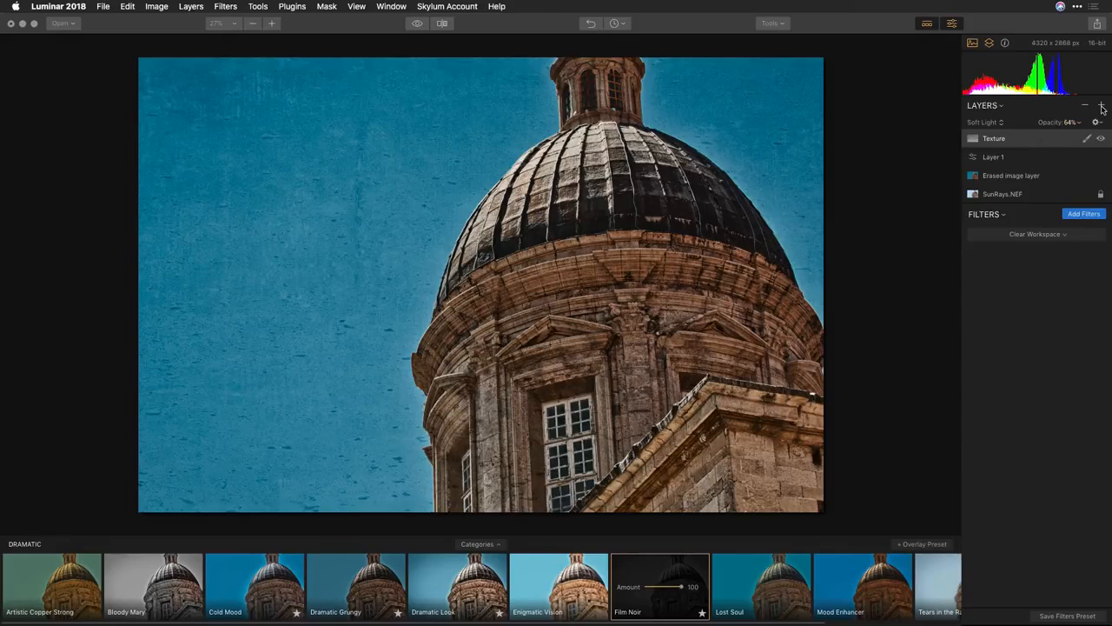
Step: Add a new adjustment layer above the Texture layer and give it the Exposure and High Key filters
{"action": "left_click", "coordinate": [1102, 106]}
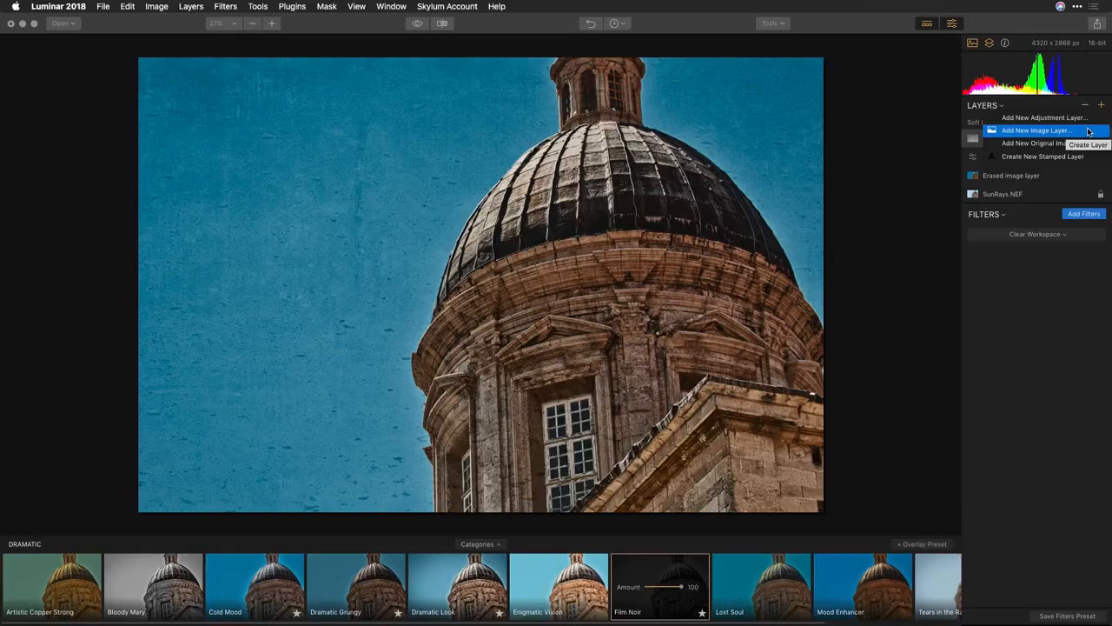
{"action": "left_click", "coordinate": [1086, 119]}
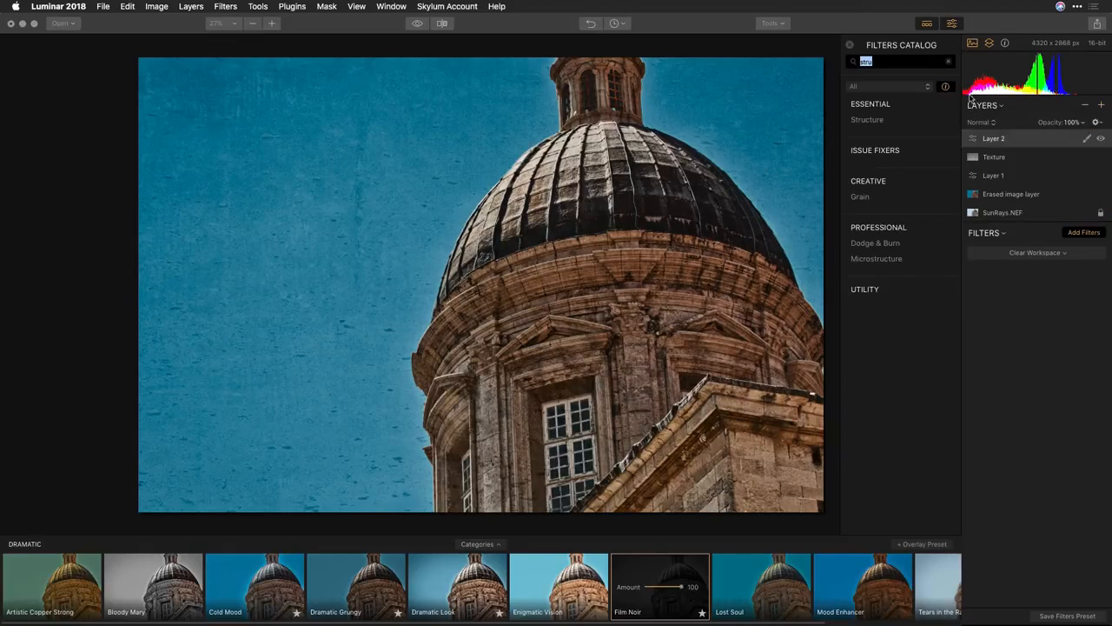
{"action": "type", "text": "expos"}
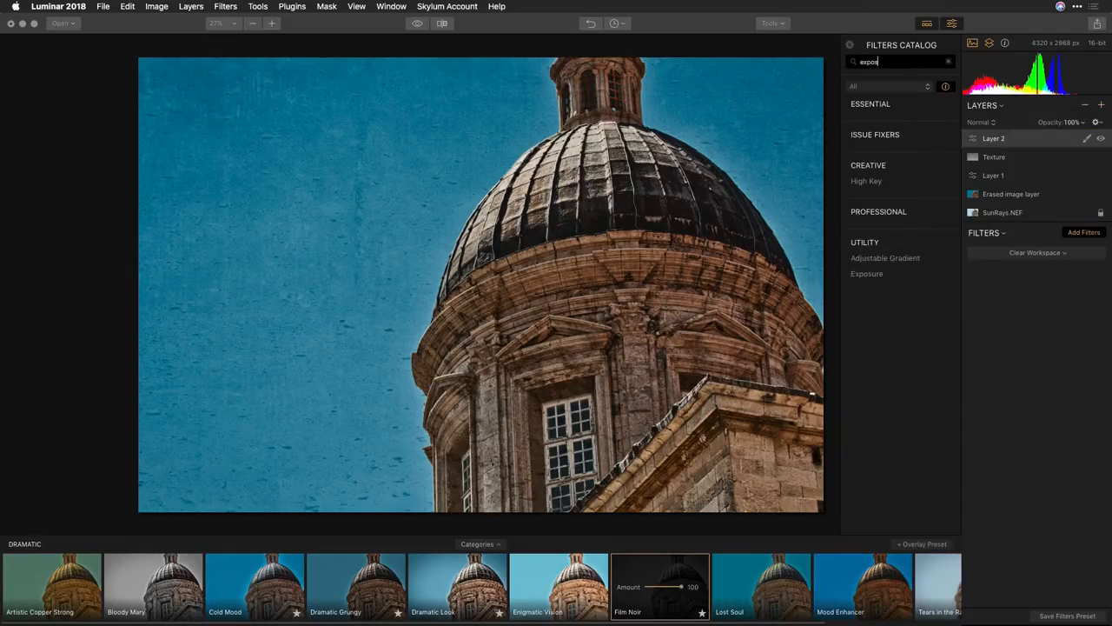
{"action": "left_click", "coordinate": [870, 274]}
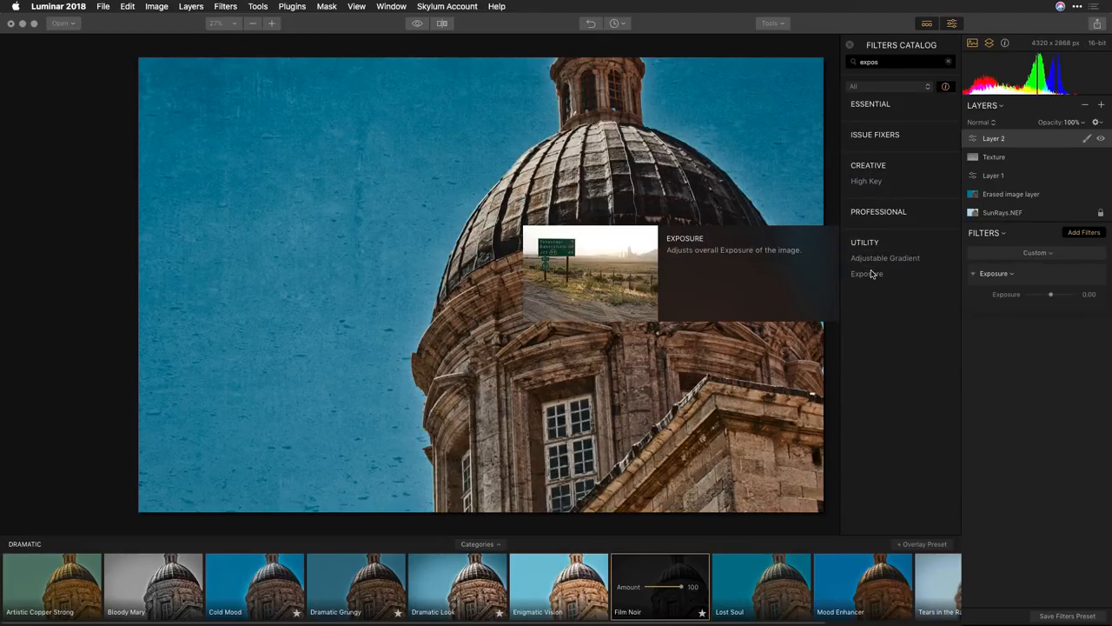
{"action": "left_click", "coordinate": [874, 181]}
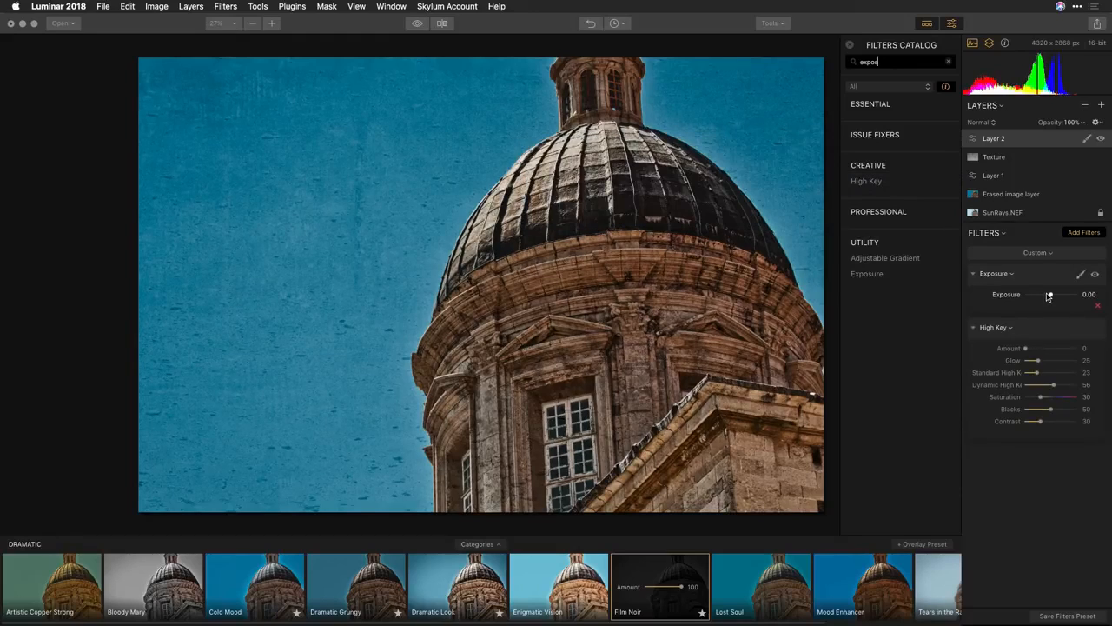
Step: Set Exposure to -1.38 and High Key to Amount 57, Glow 100, Standard High Key 32 and Blacks 0
{"action": "left_click_drag", "start_coordinate": [1050, 294], "coordinate": [1044, 296]}
{"action": "left_click_drag", "start_coordinate": [1043, 349], "coordinate": [1050, 349]}
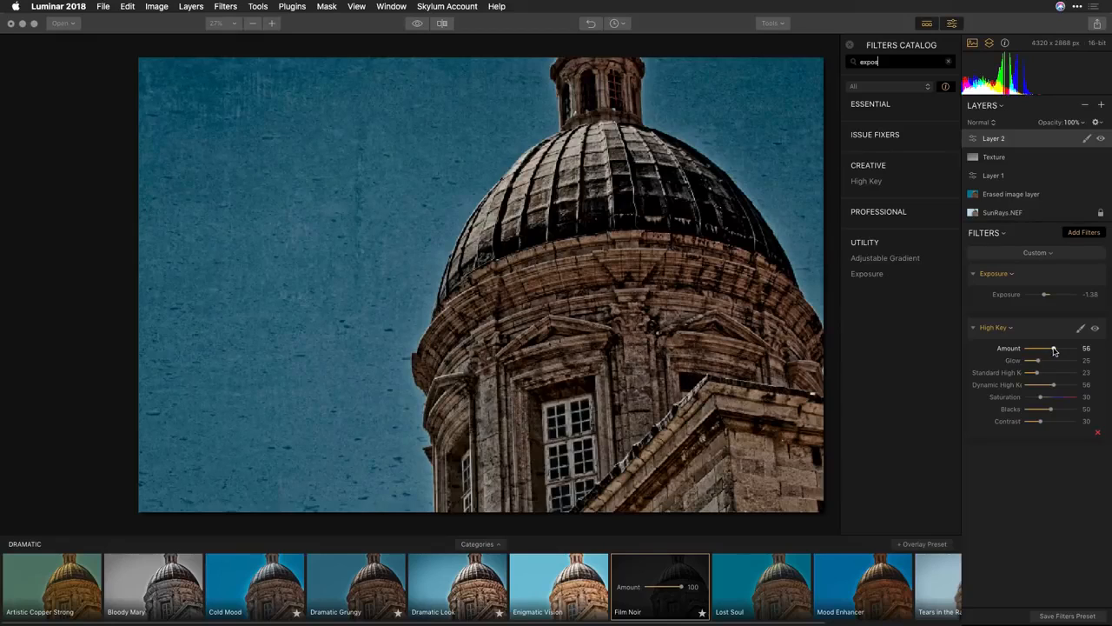
{"action": "left_click_drag", "start_coordinate": [1050, 361], "coordinate": [1020, 420]}
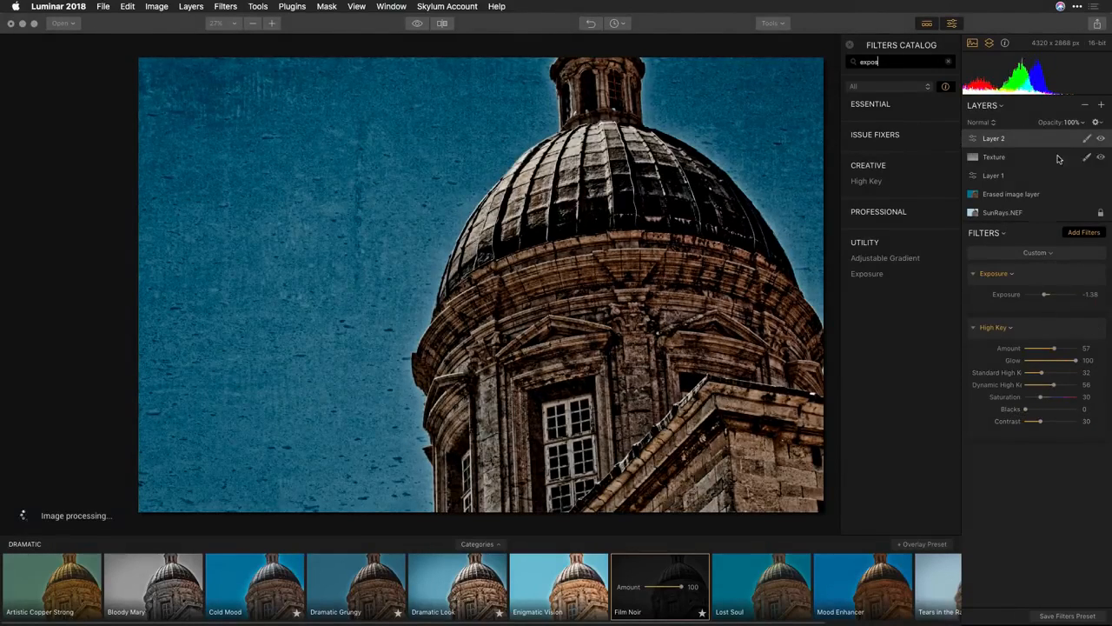
Step: Mask the new adjustment layer with a large radial mask around the domed building to darken the outer sky, and compare with the layer hidden
{"action": "left_click", "coordinate": [1086, 143]}
{"action": "left_click", "coordinate": [1032, 166]}
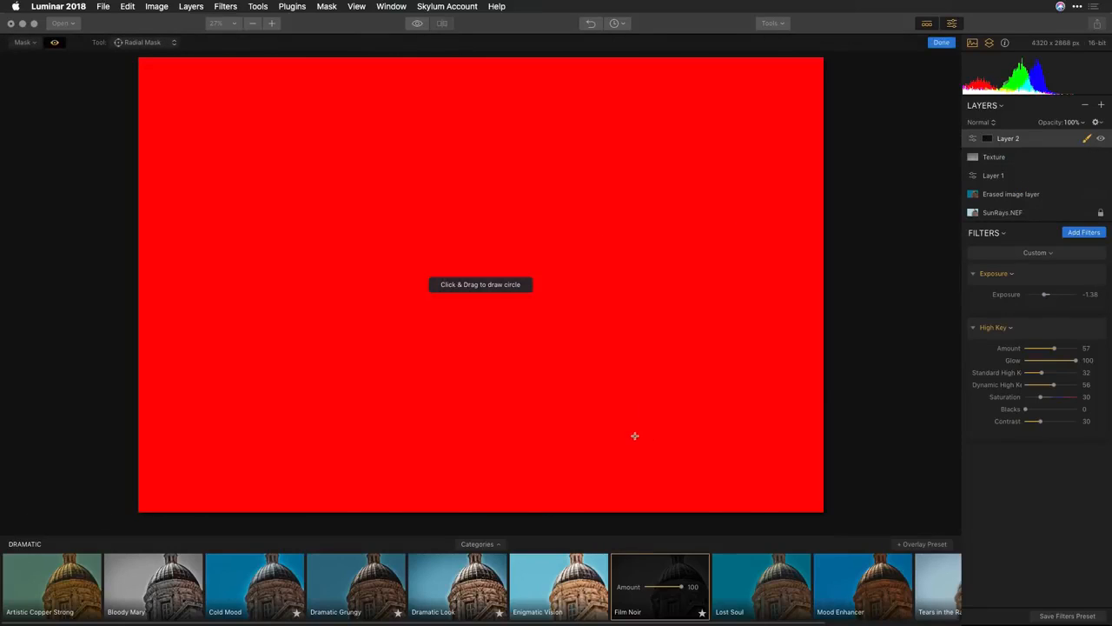
{"action": "left_click_drag", "start_coordinate": [634, 435], "coordinate": [429, 247]}
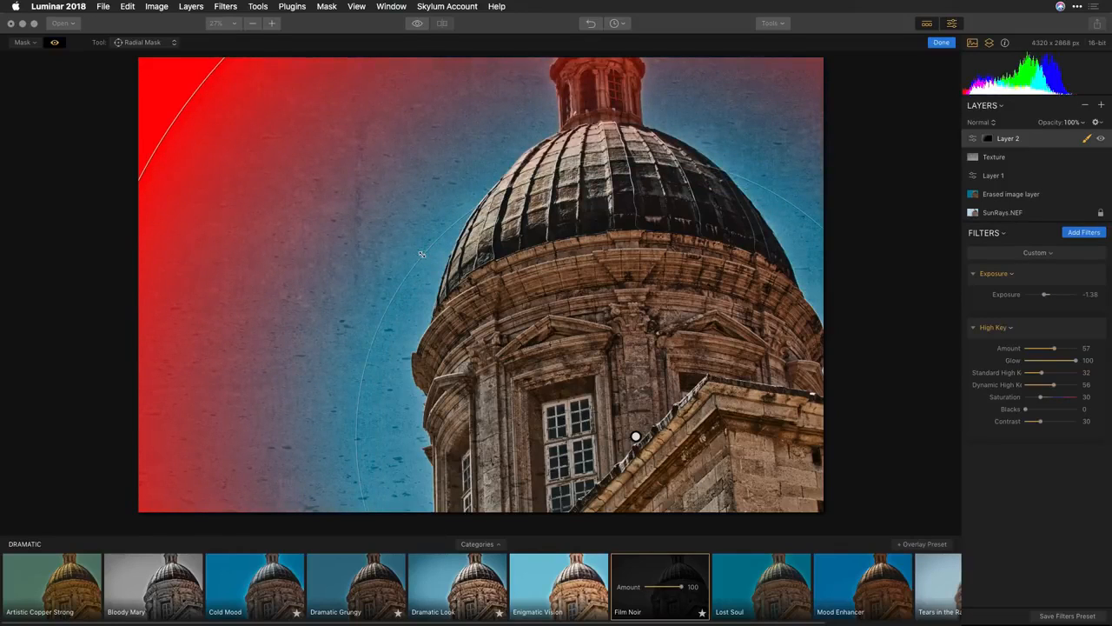
{"action": "left_click_drag", "start_coordinate": [421, 253], "coordinate": [394, 232]}
{"action": "left_click_drag", "start_coordinate": [520, 300], "coordinate": [559, 260]}
{"action": "key", "text": "Return"}
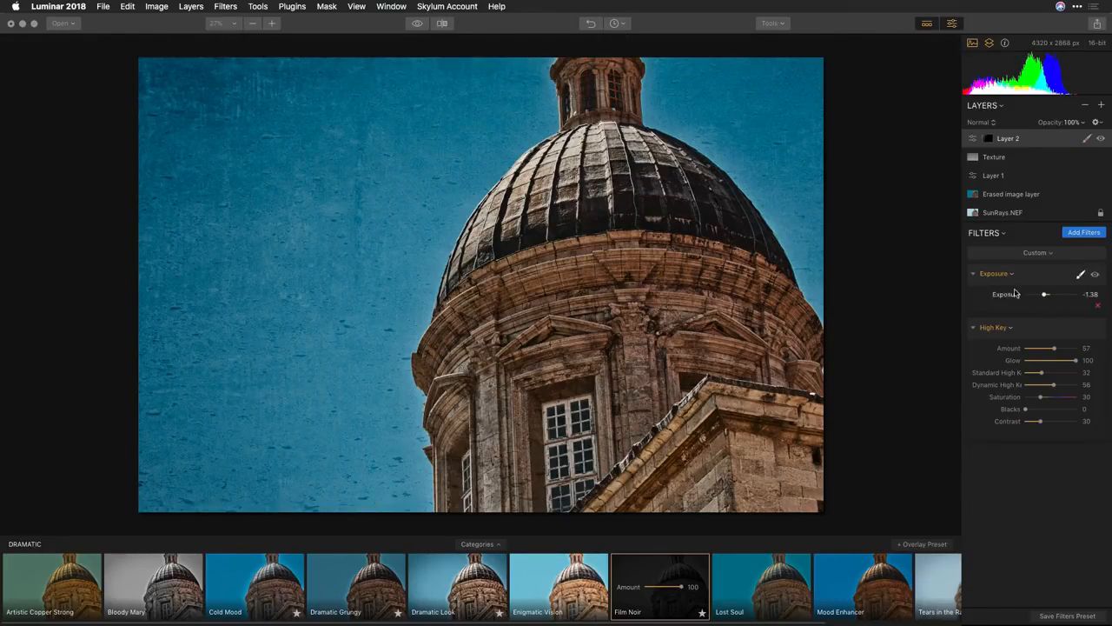
{"action": "left_click", "coordinate": [1102, 140]}
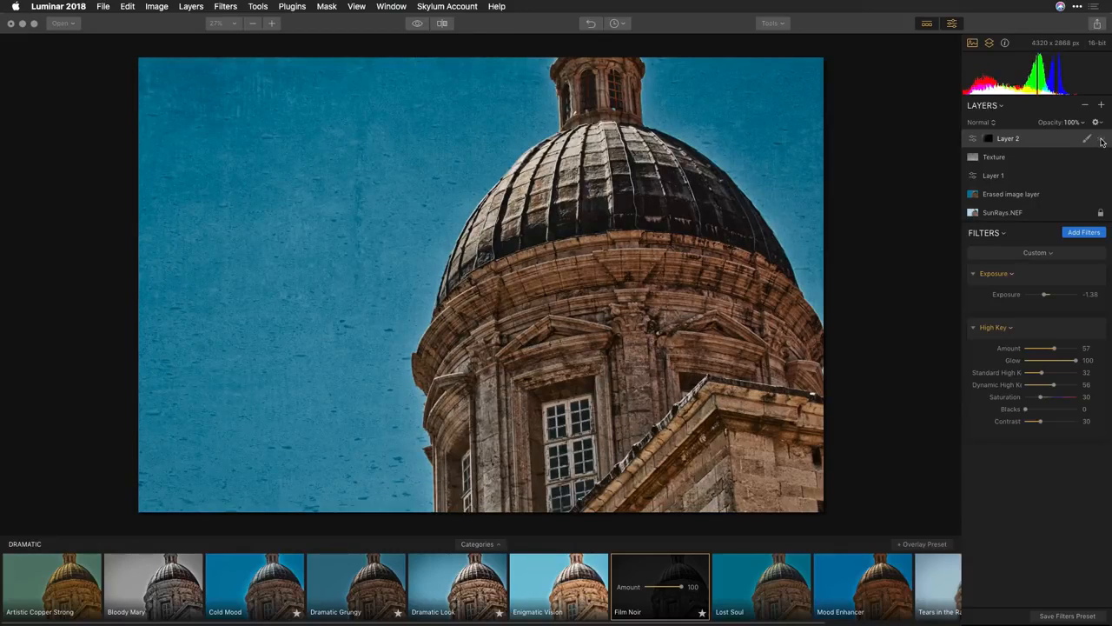
{"action": "left_click", "coordinate": [1101, 140]}
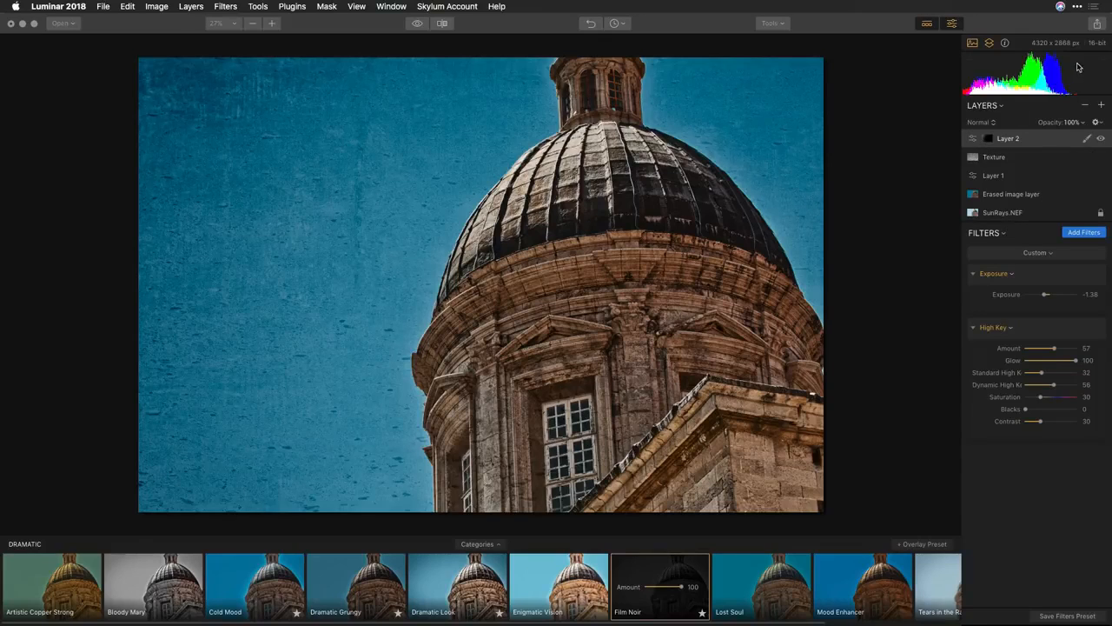
Step: Review the image's export and sharing destinations and the host programs for installing Luminar 2018 as a plugin
{"action": "left_click", "coordinate": [1098, 24]}
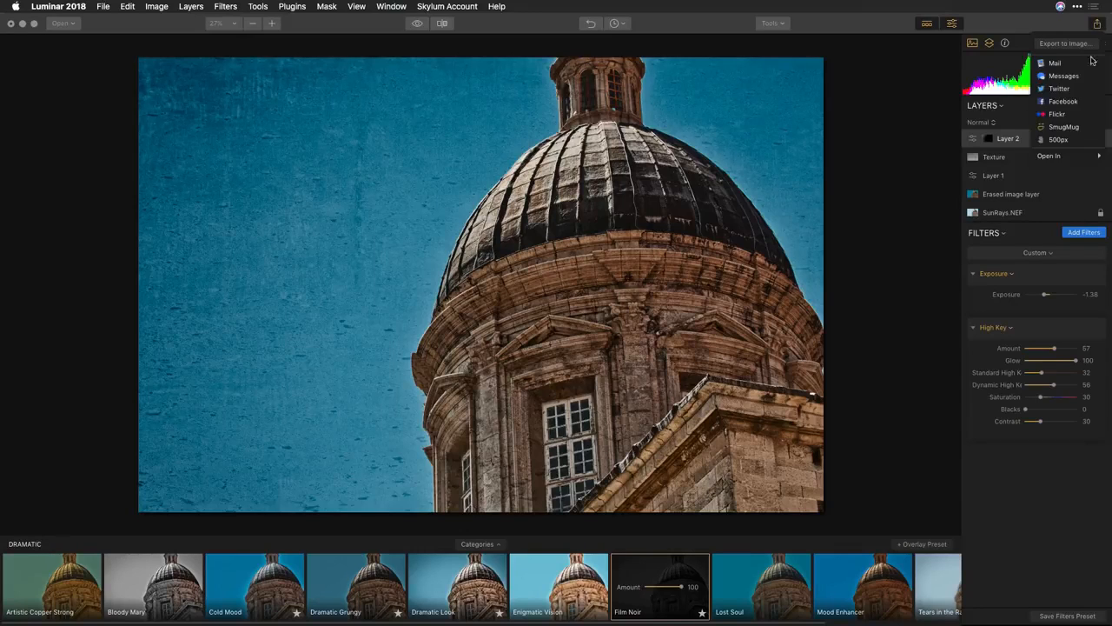
{"action": "left_click", "coordinate": [873, 125]}
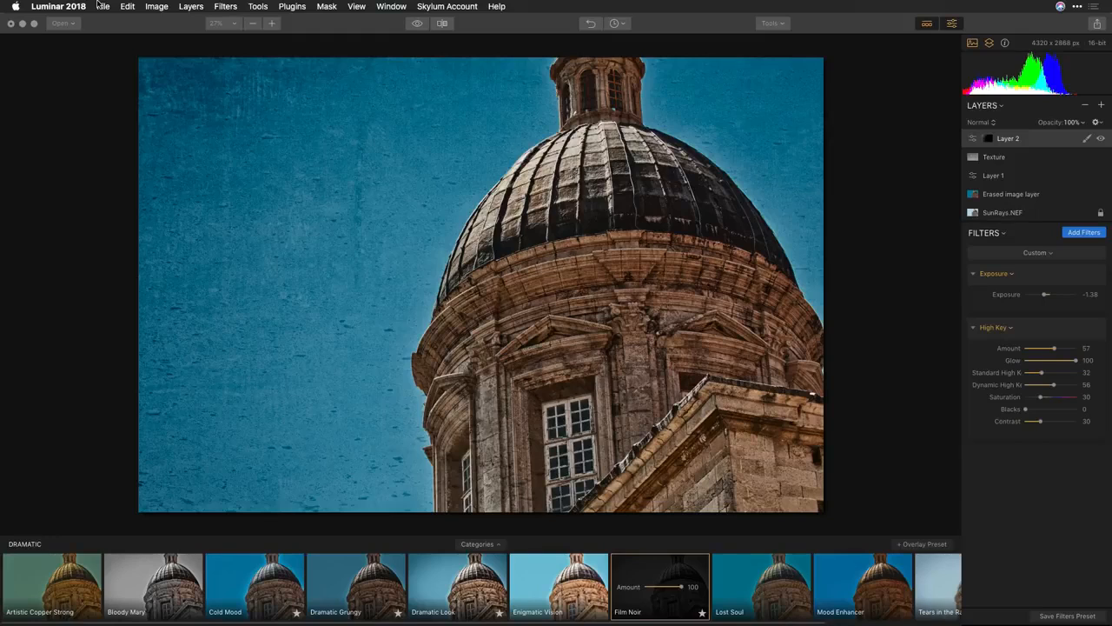
{"action": "left_click", "coordinate": [69, 6]}
{"action": "left_click", "coordinate": [66, 51]}
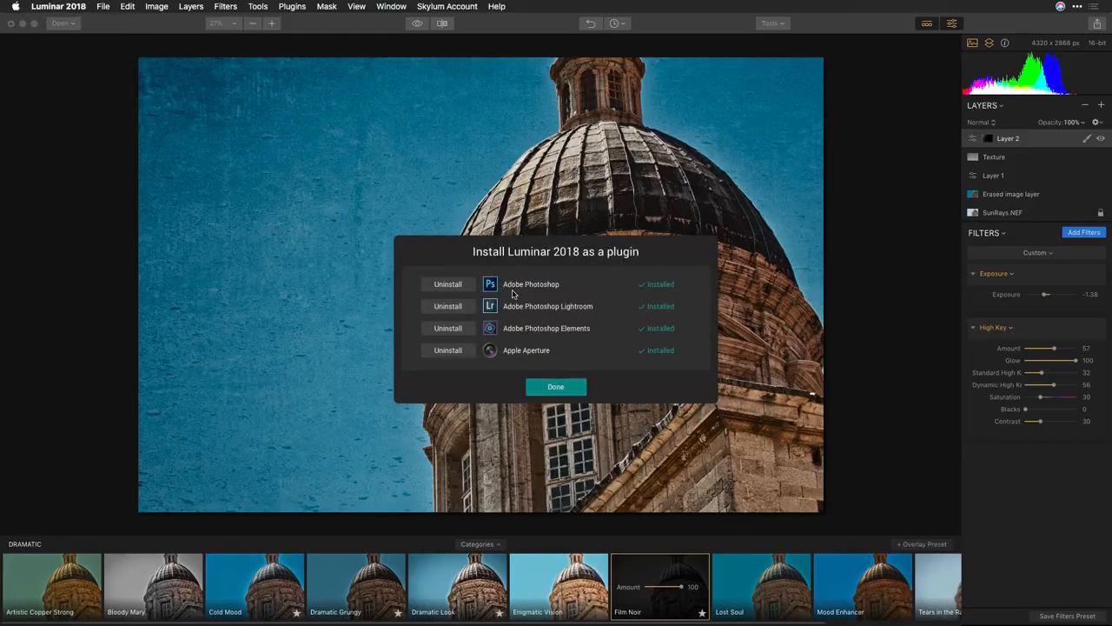
{"action": "left_click", "coordinate": [547, 388]}
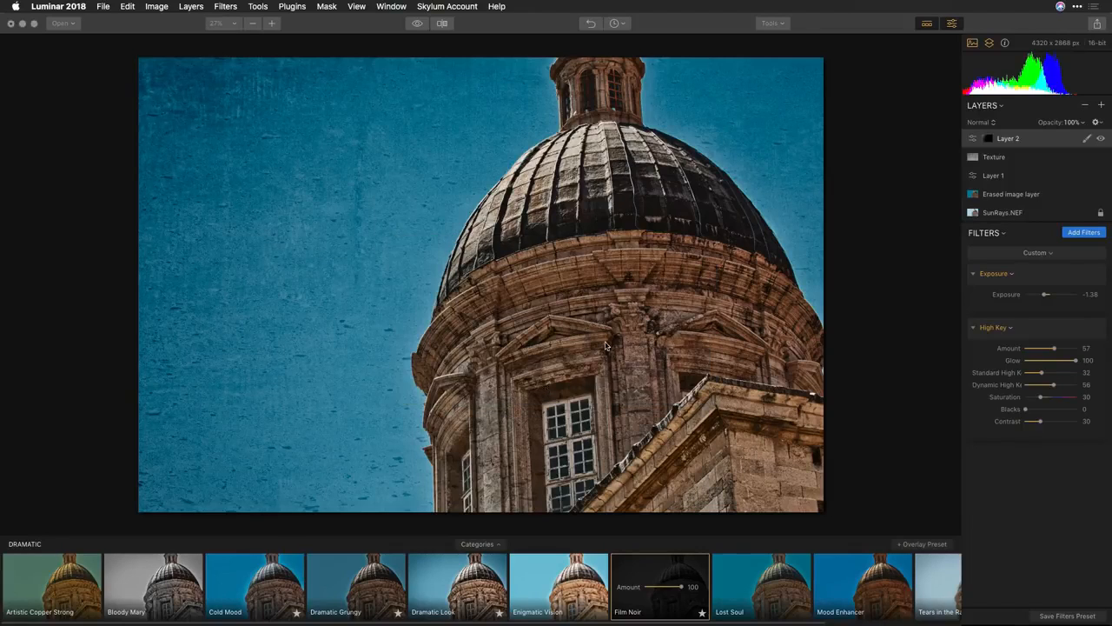